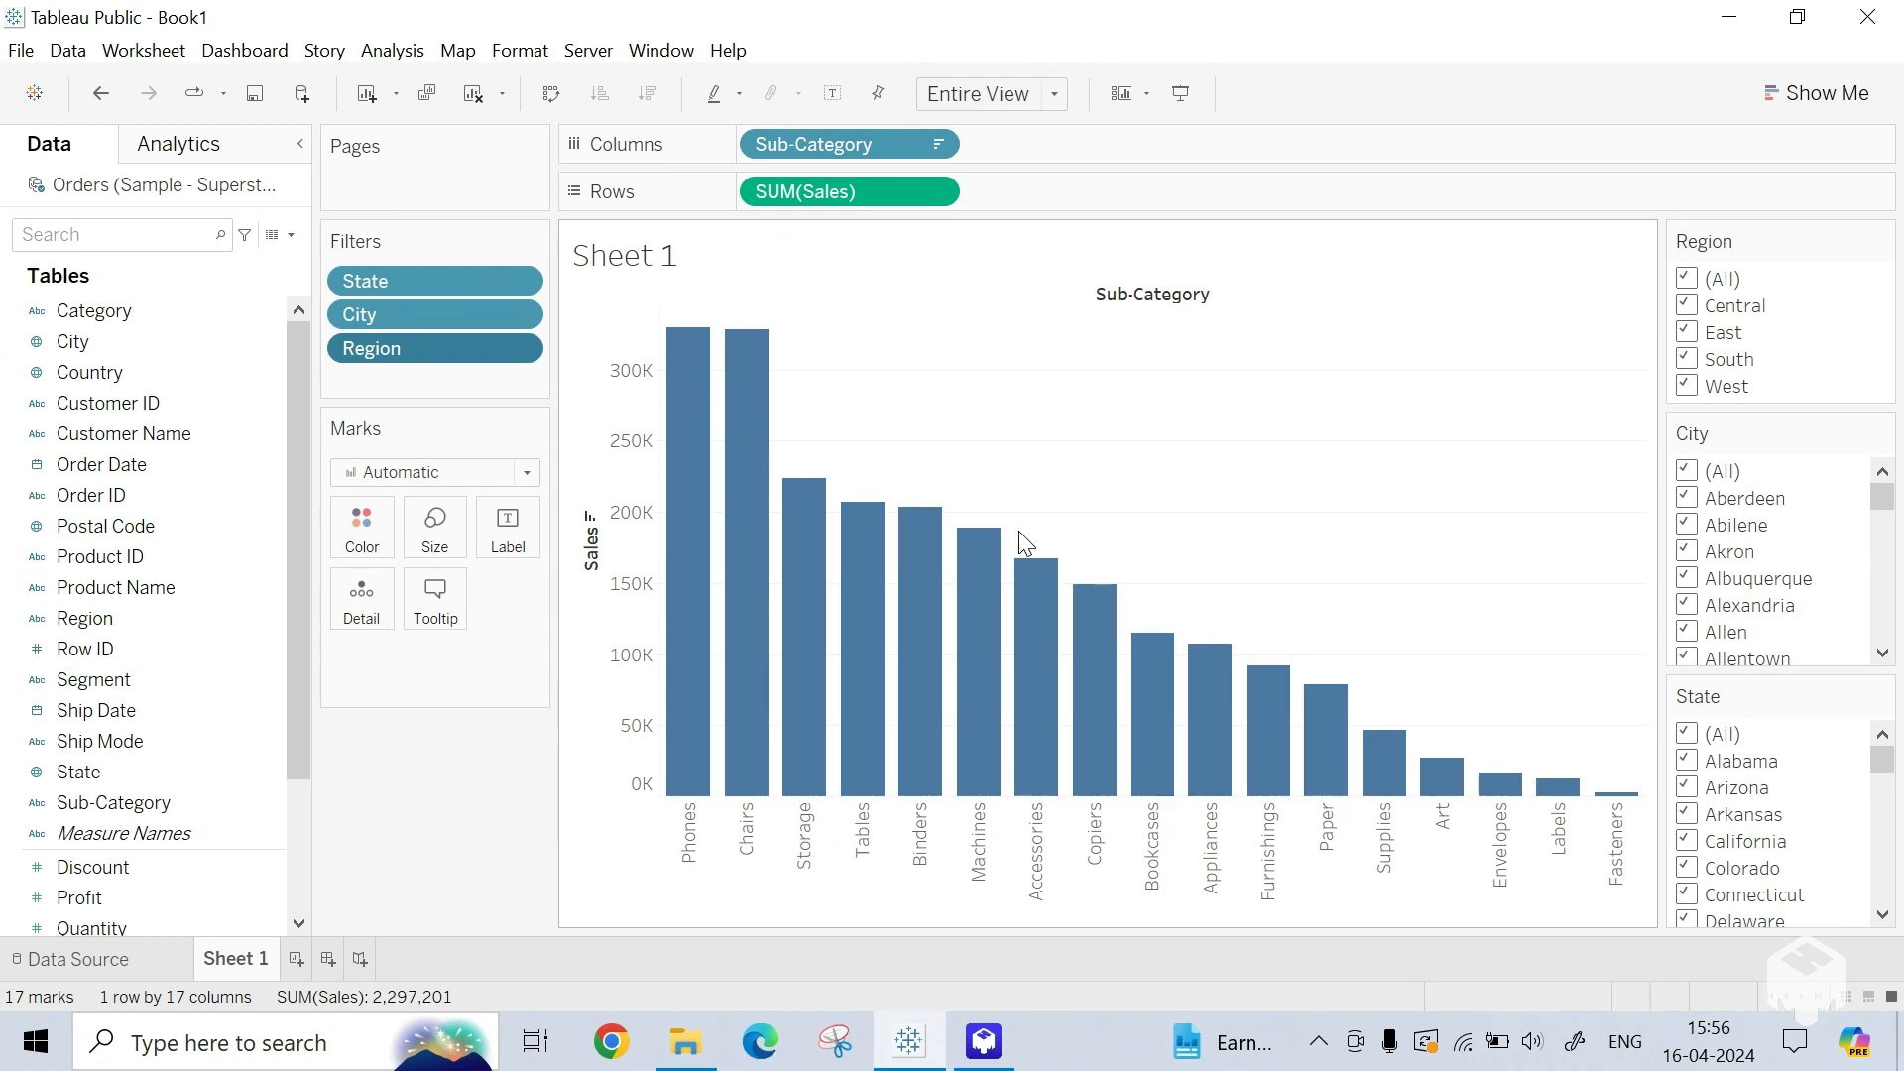
Step: Examine the Region filter card's options on Sheet 1, including the choices for which worksheets it applies to
mouse_move(1223, 731)
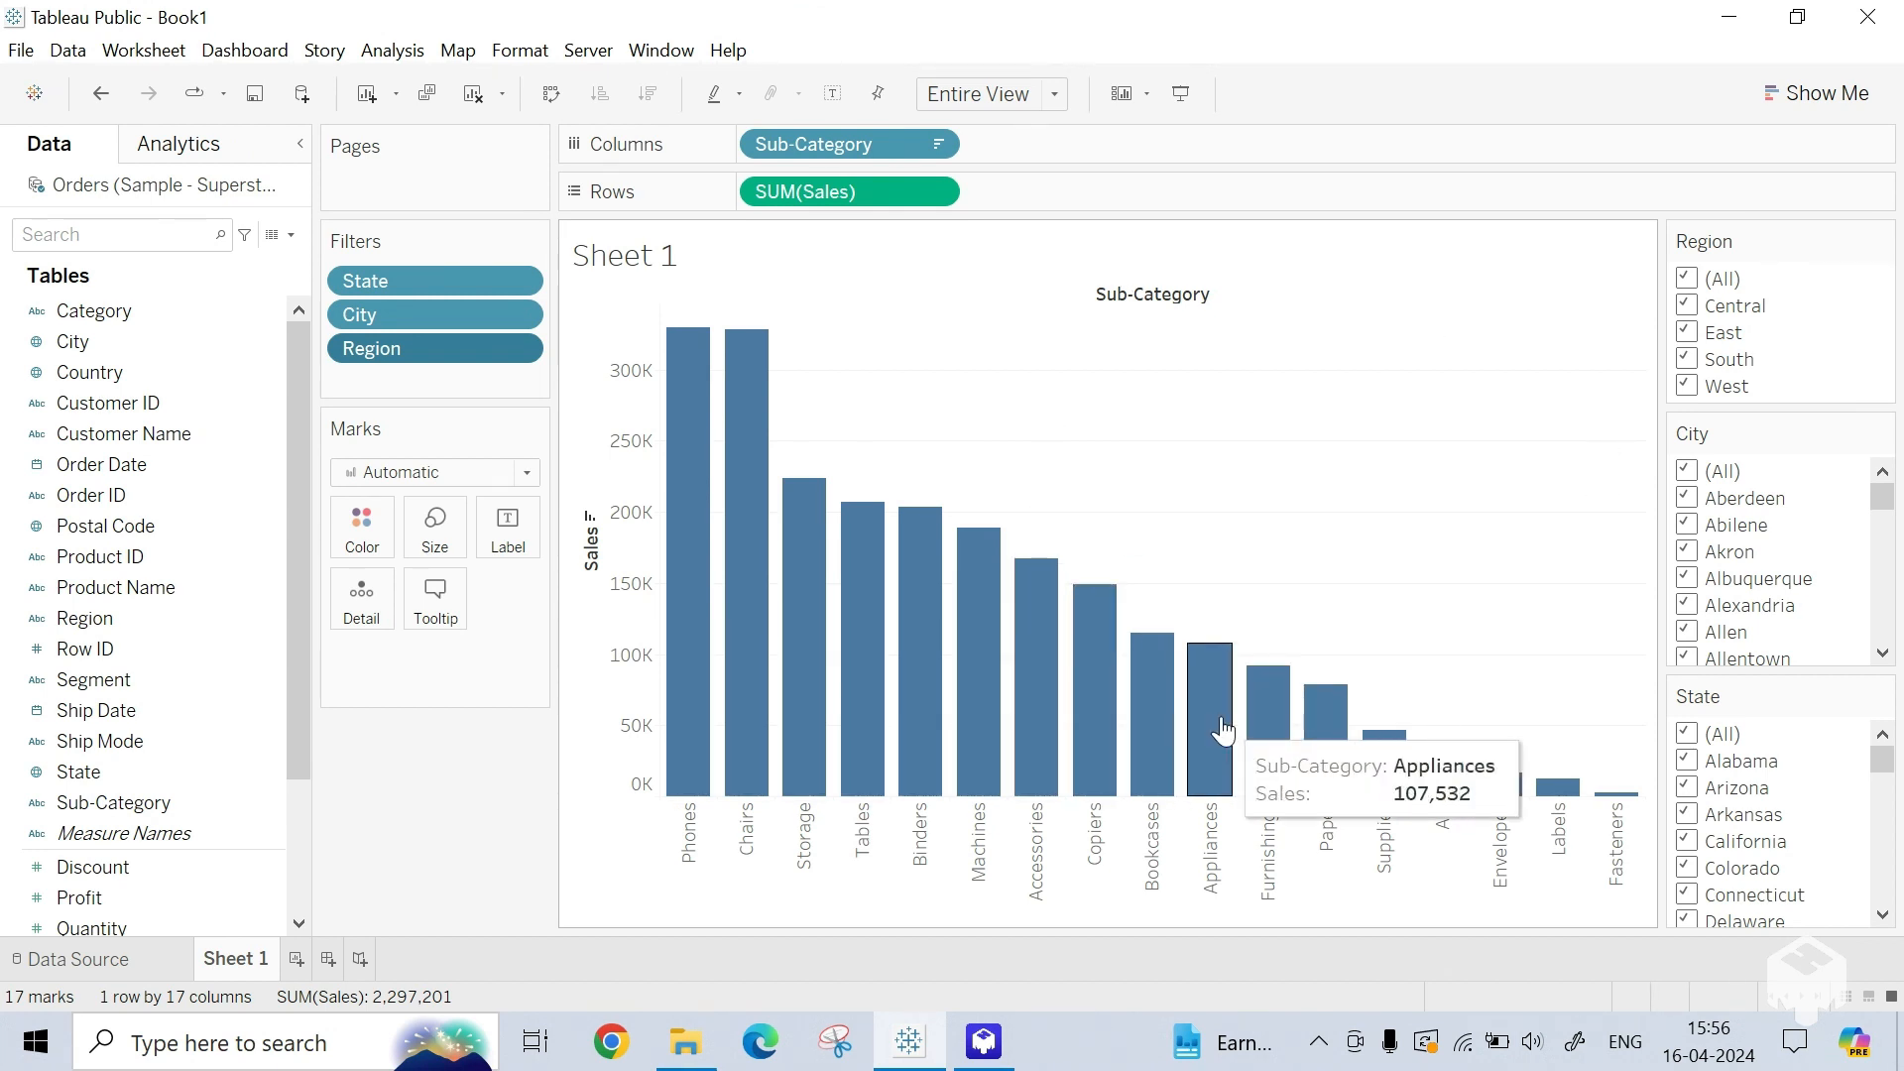
mouse_move(1351, 742)
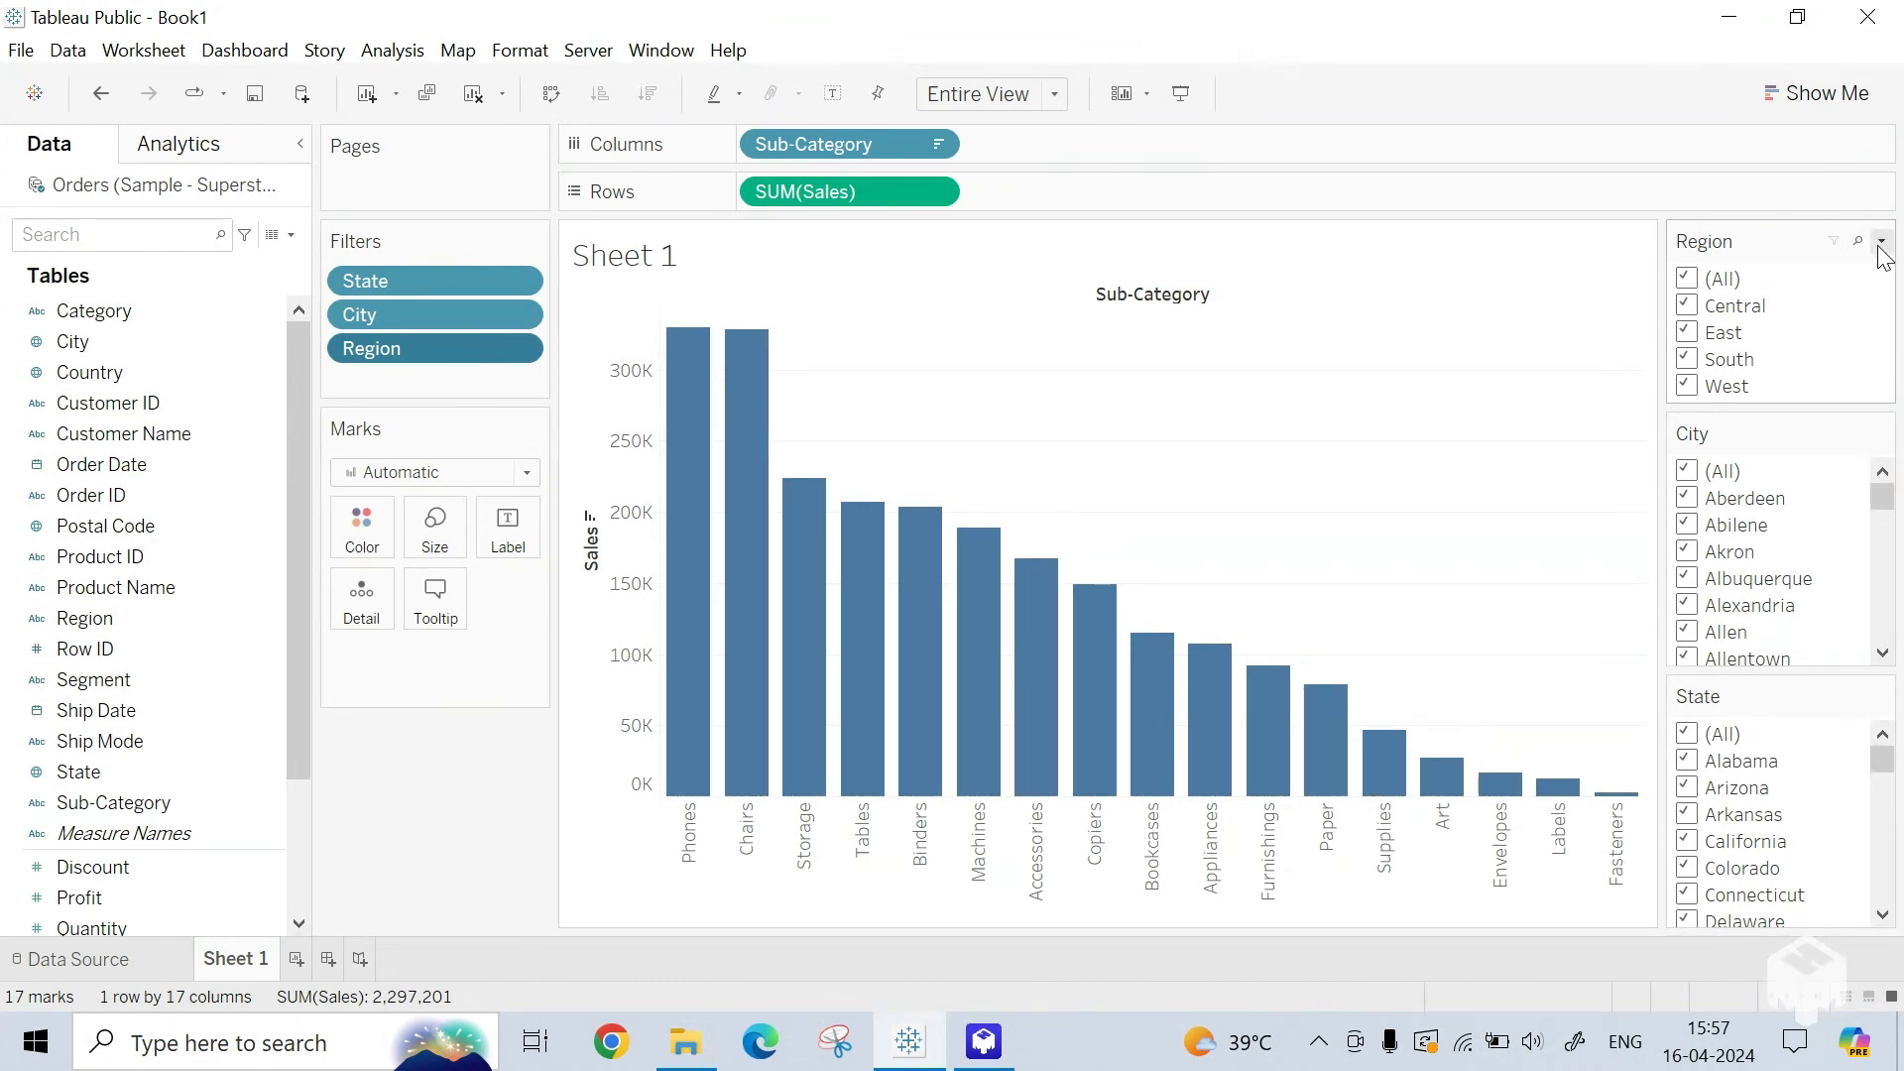
left_click(1882, 243)
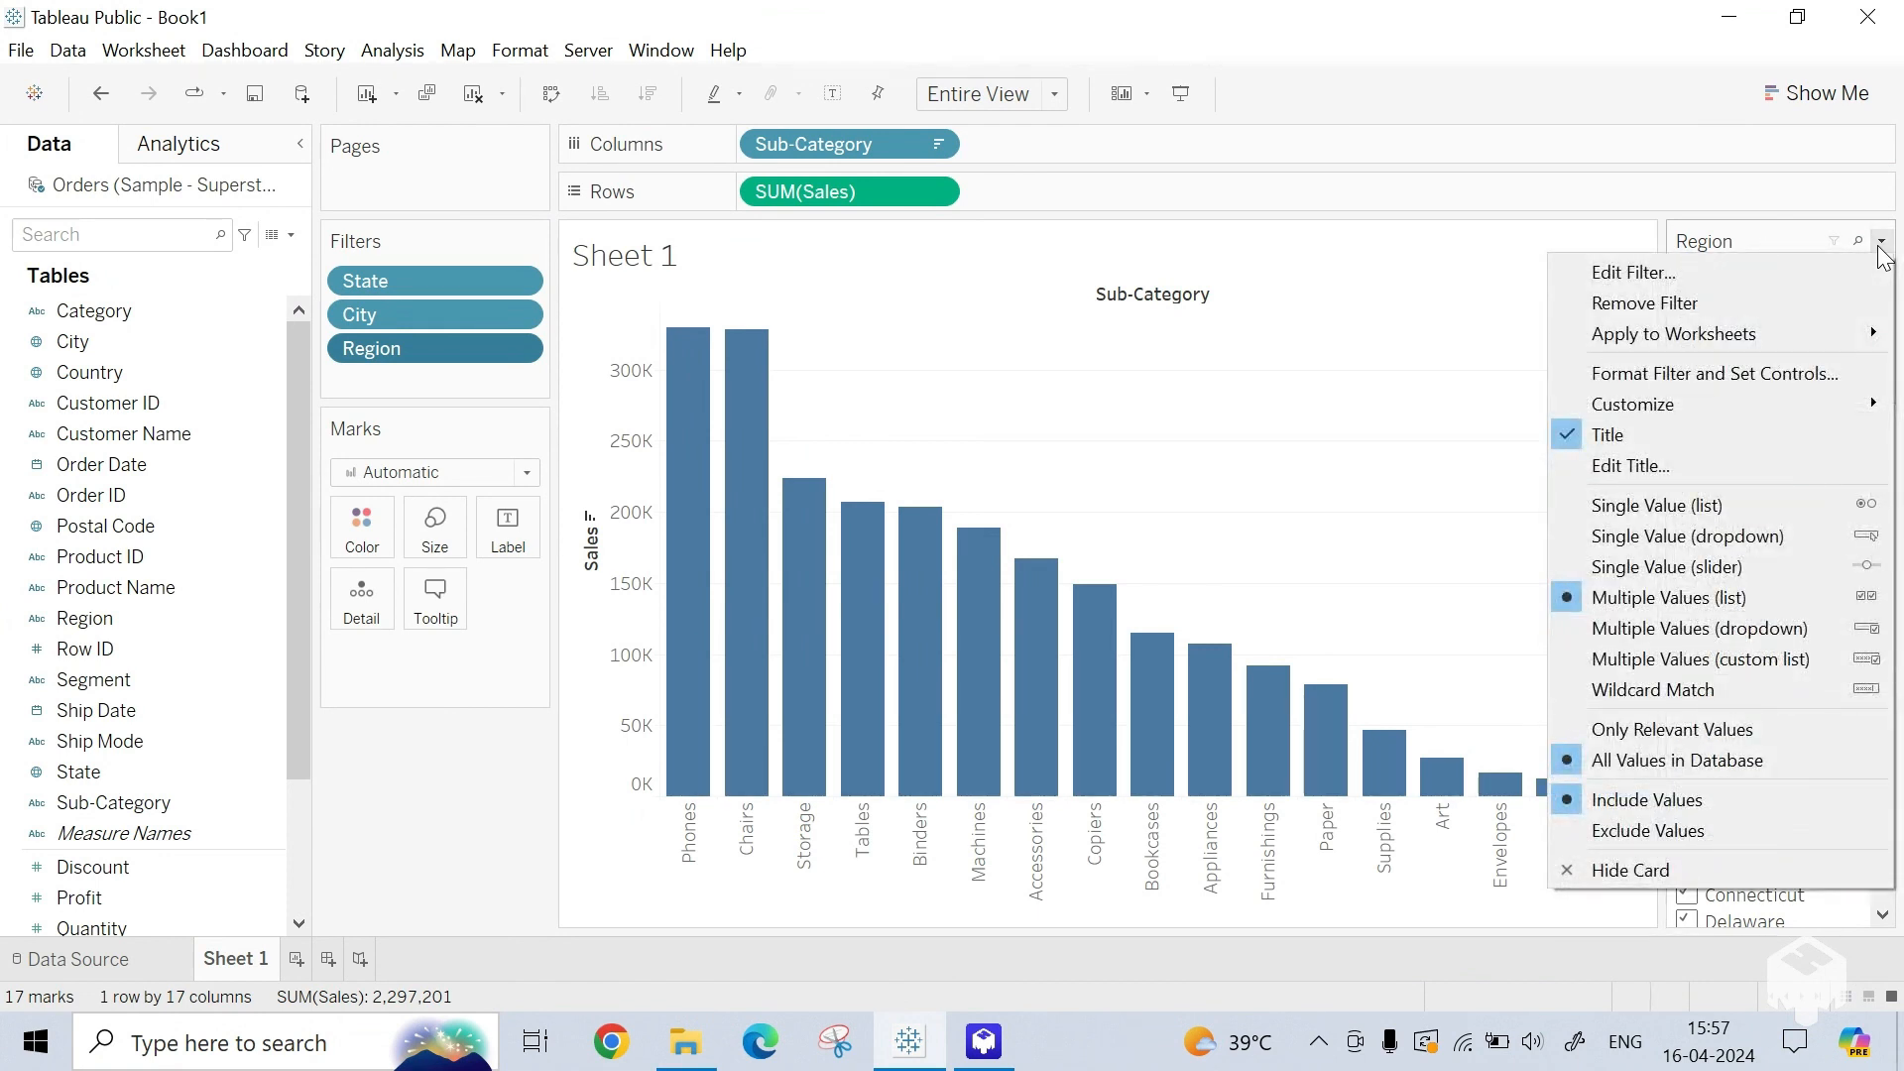
left_click(1478, 315)
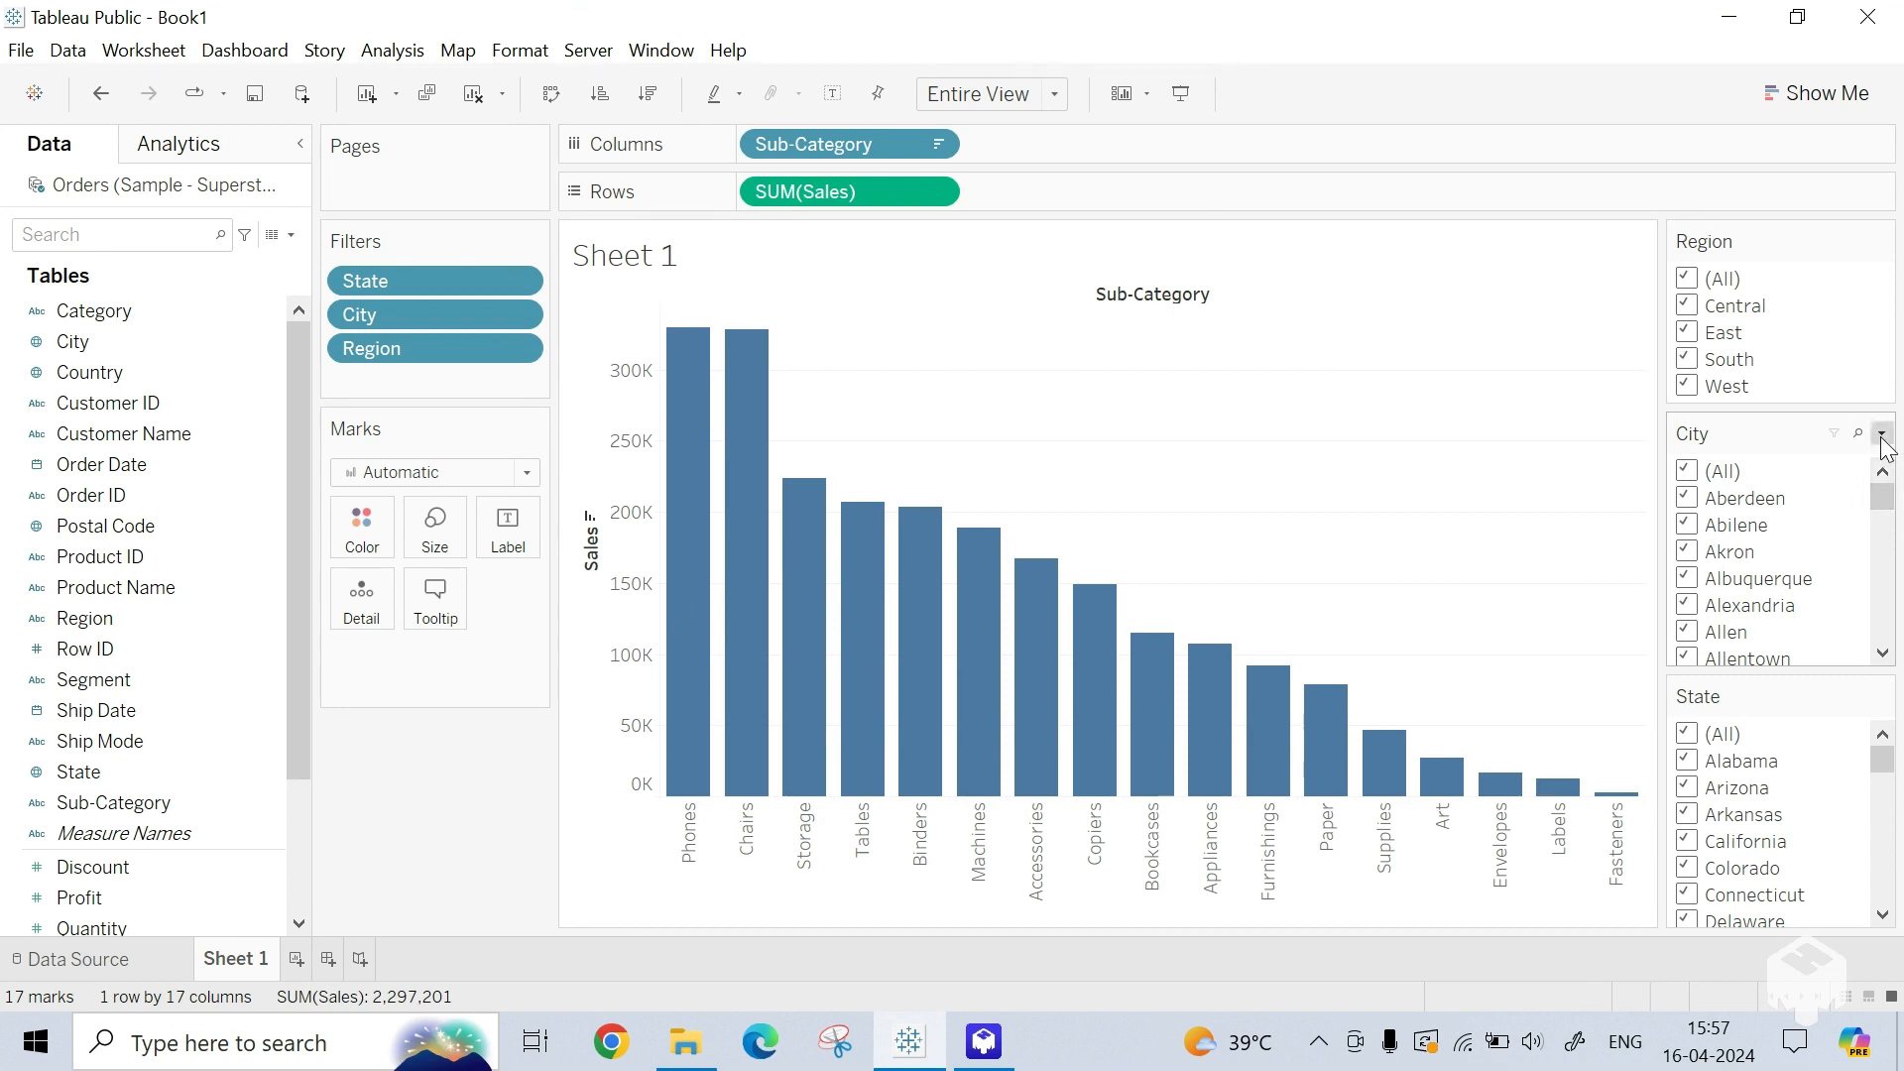
left_click(1882, 436)
left_click(1863, 315)
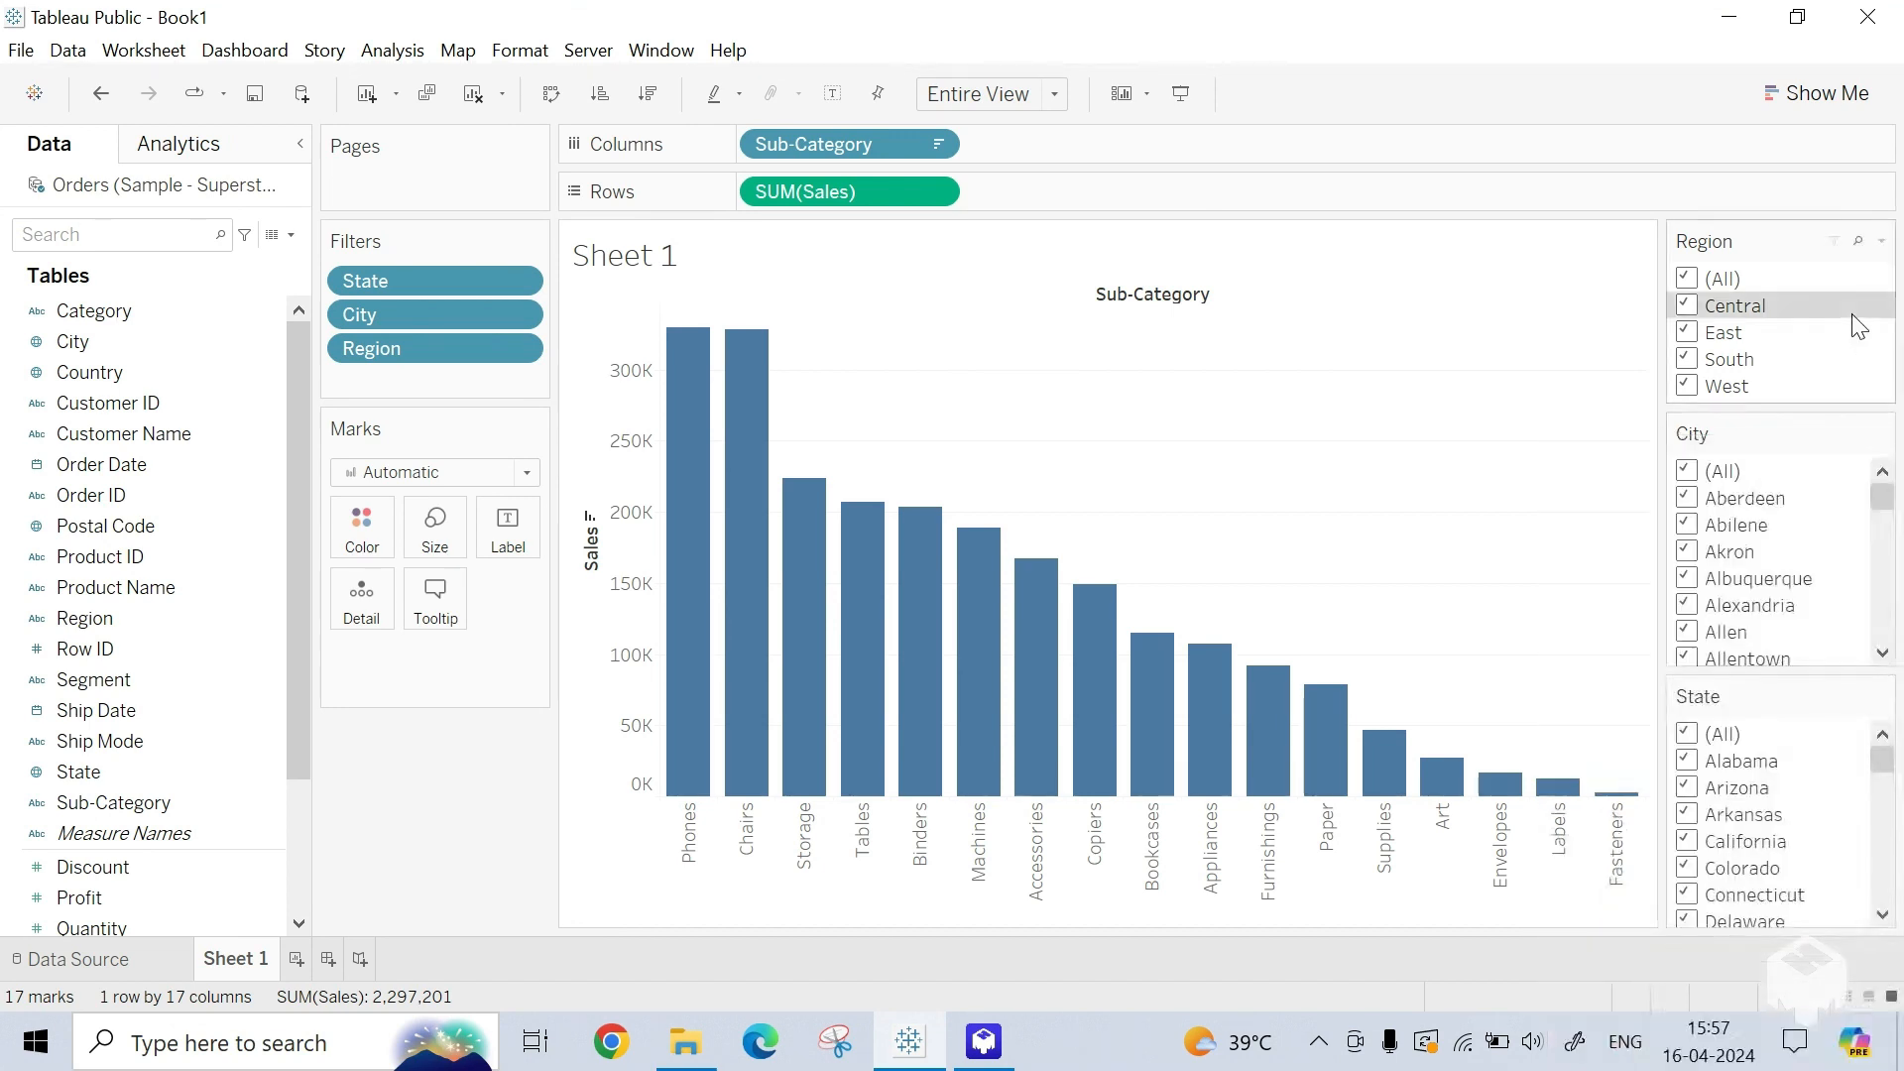
left_click(1882, 242)
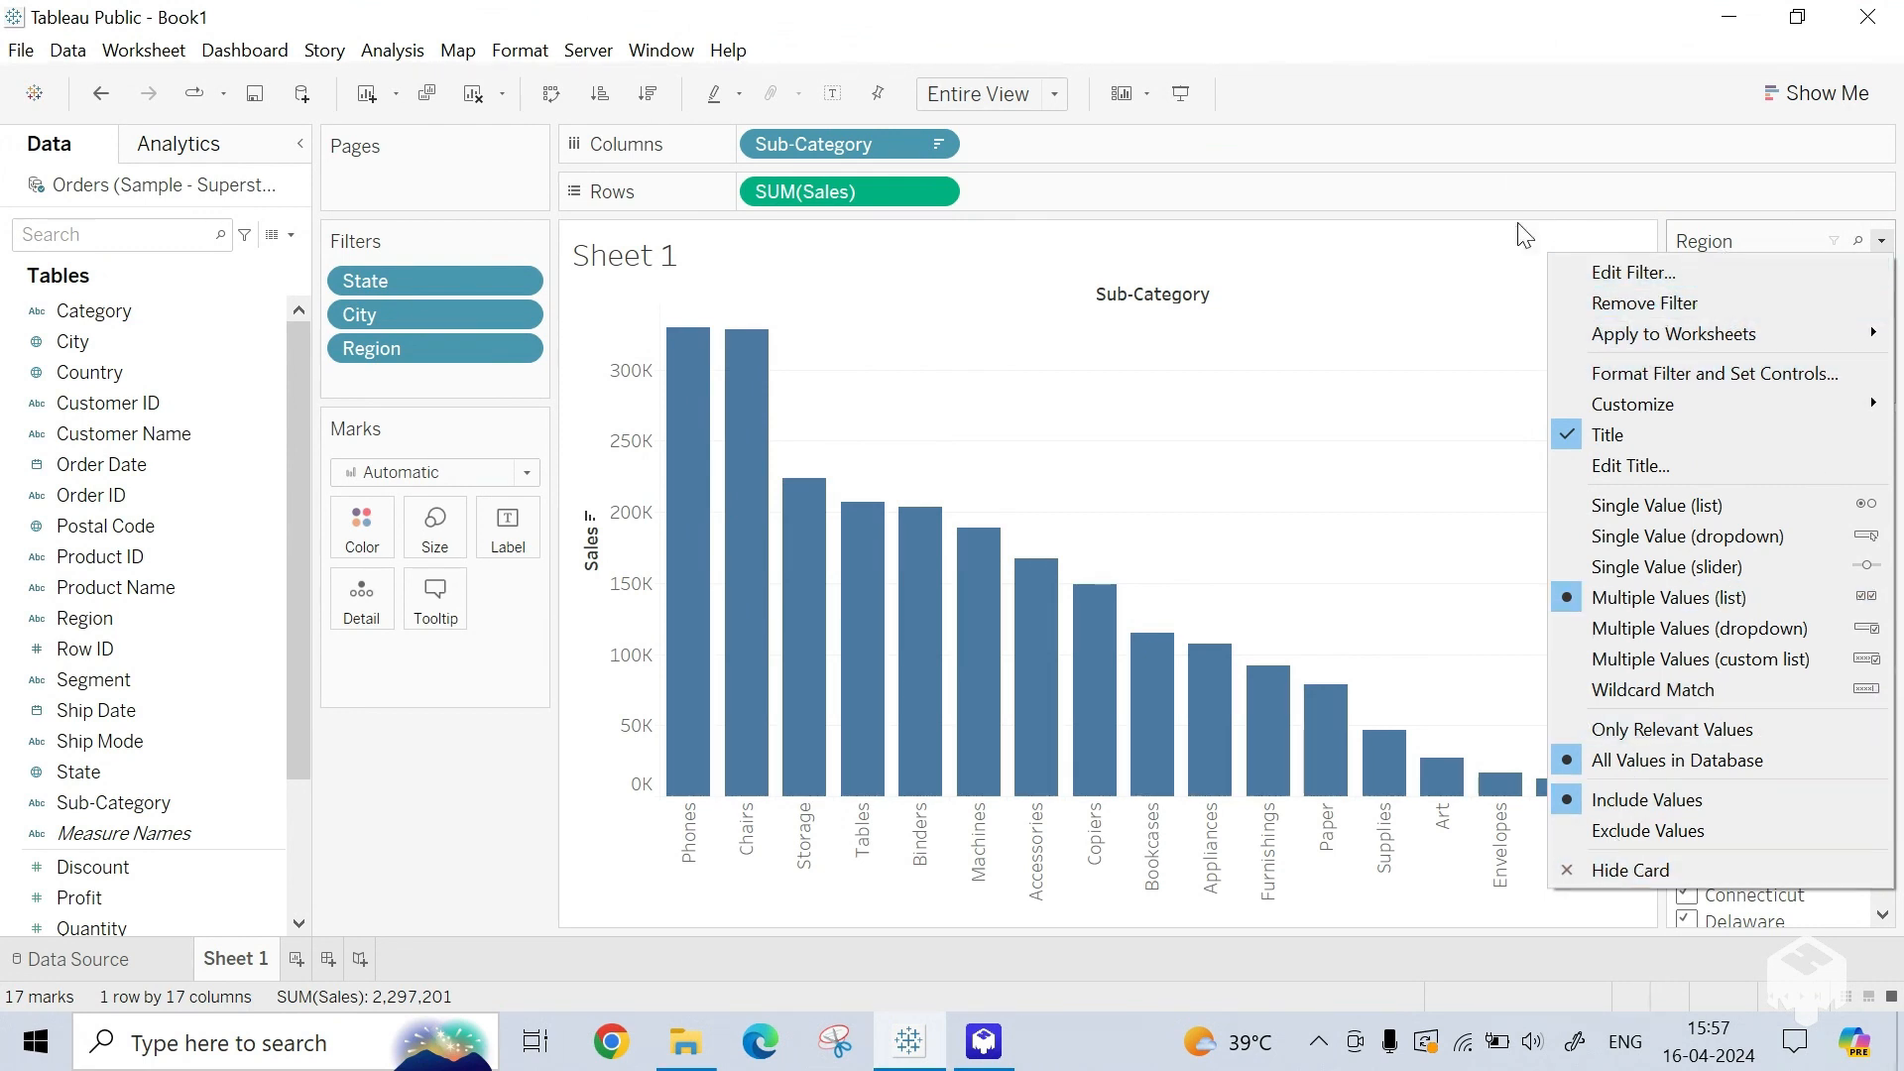
left_click(1518, 277)
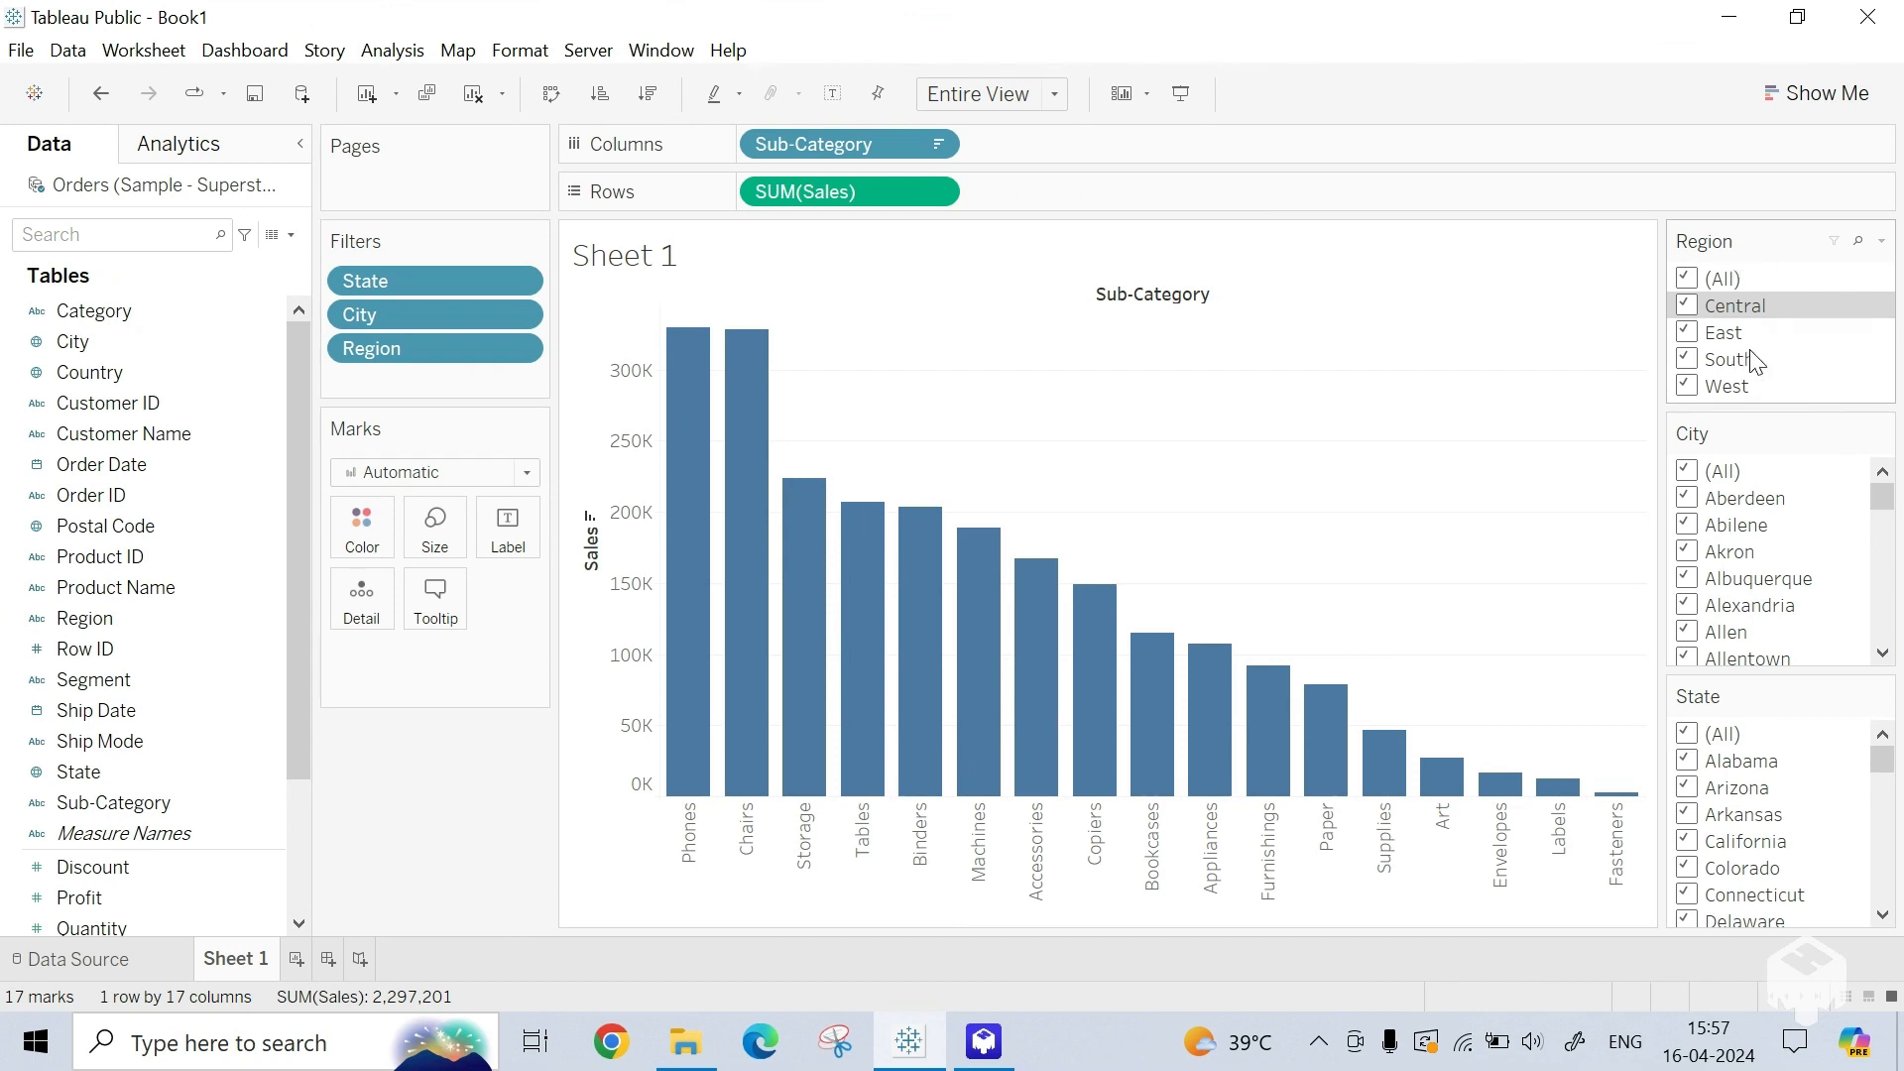
left_click(1882, 241)
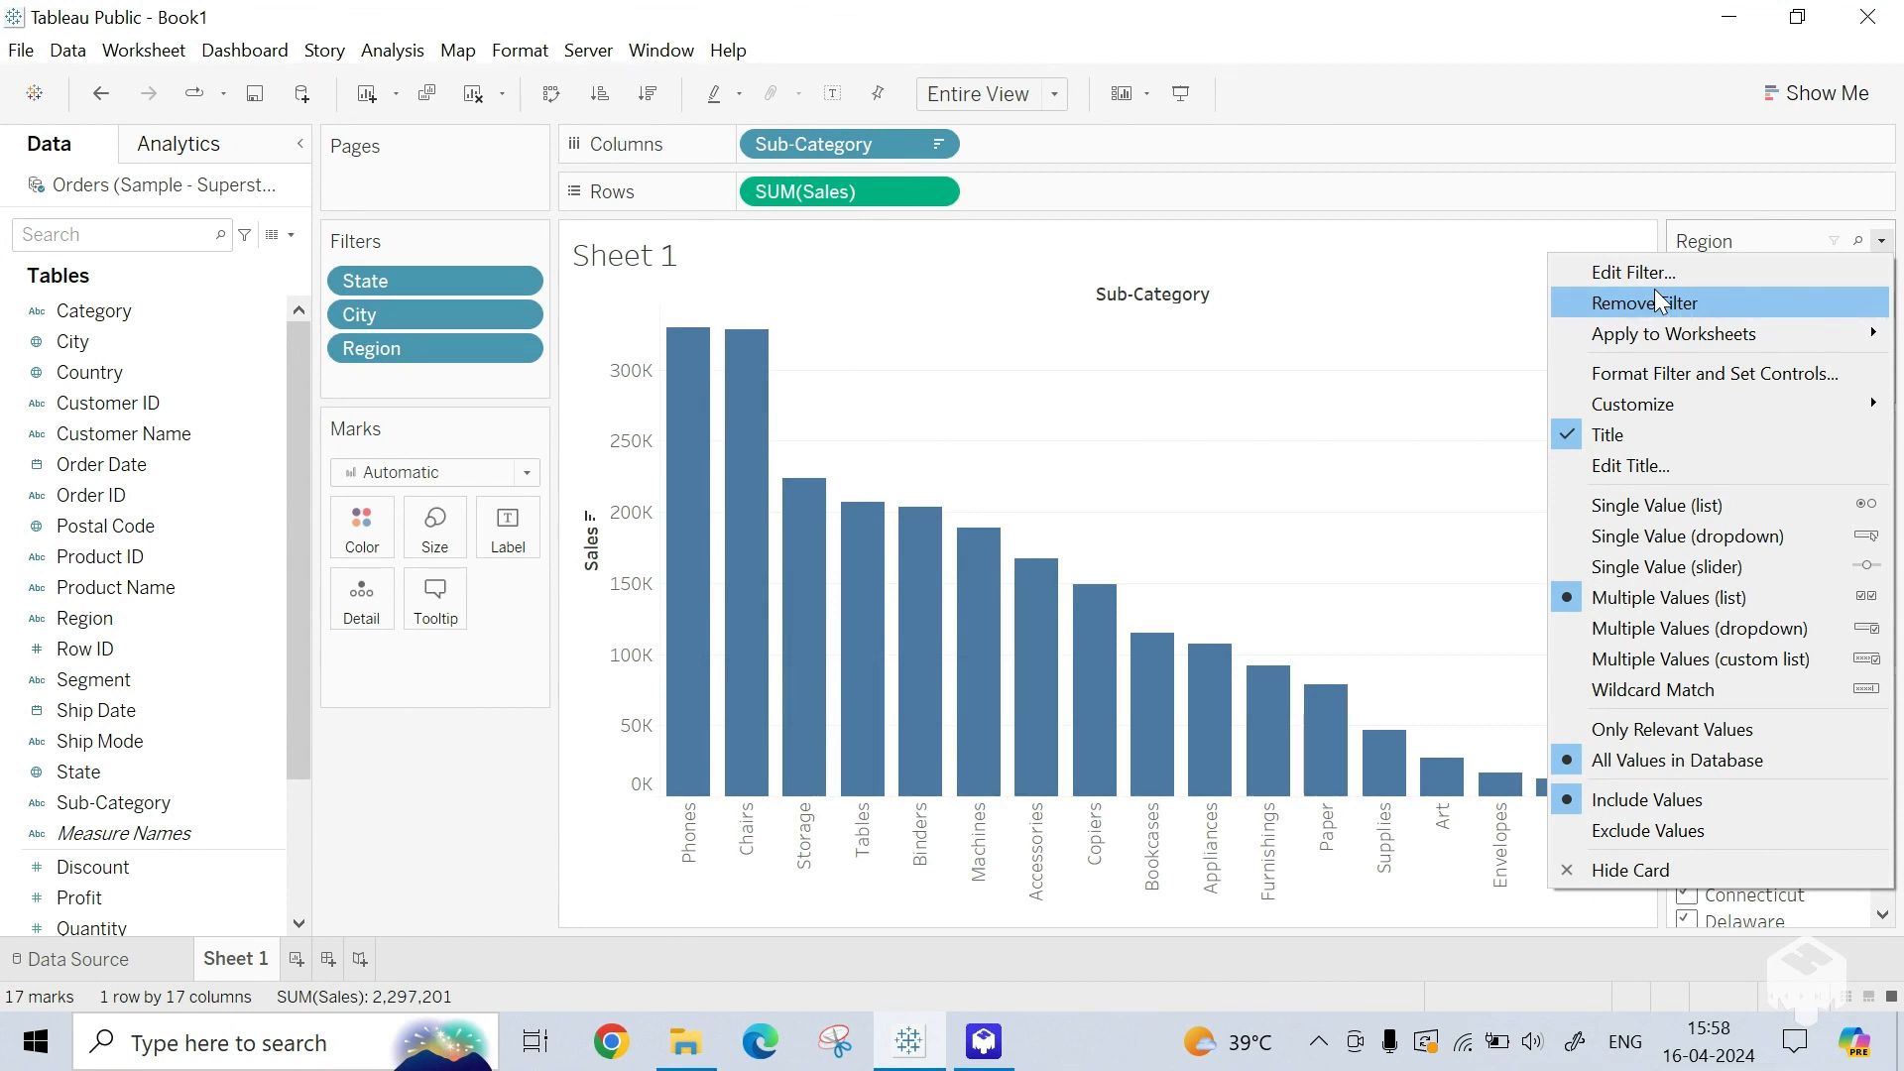
mouse_move(1658, 340)
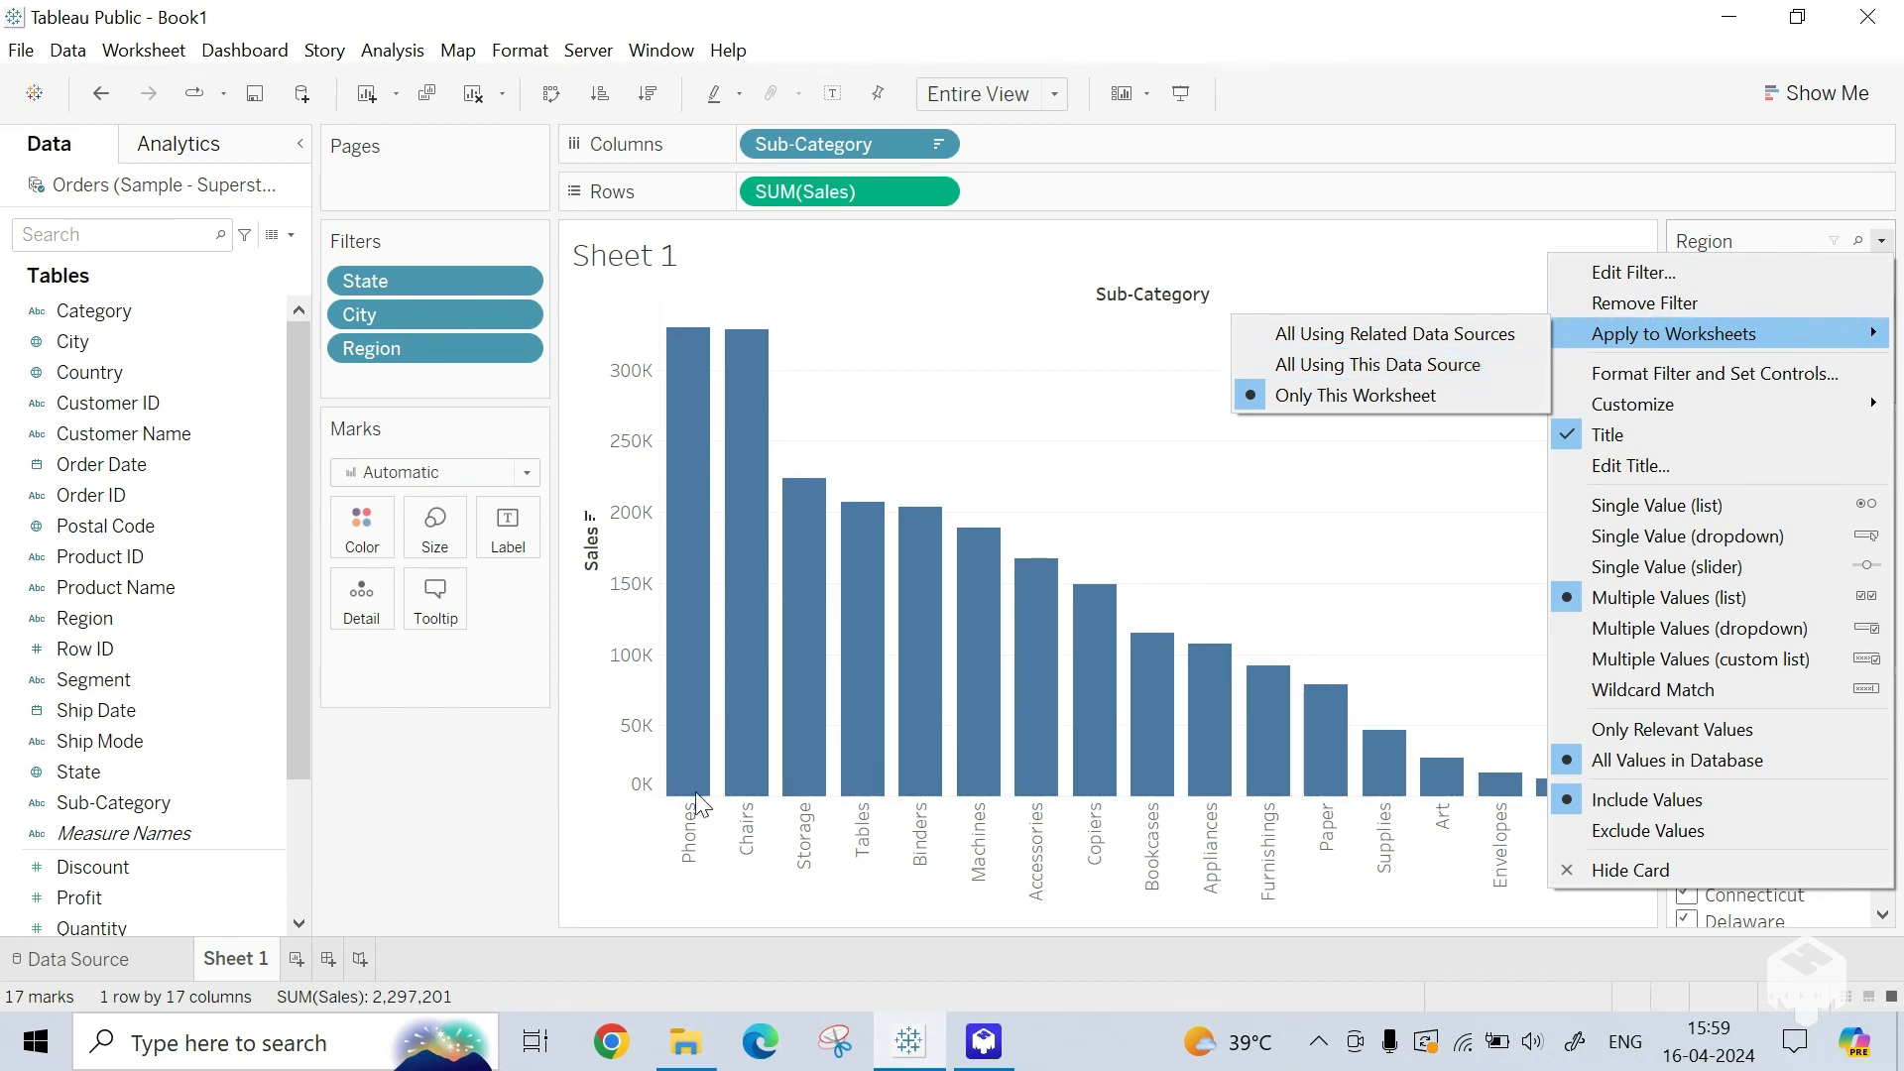
Step: Create a new worksheet charting summed Profit in rows by Segment in columns, fitted to Entire View
left_click(306, 949)
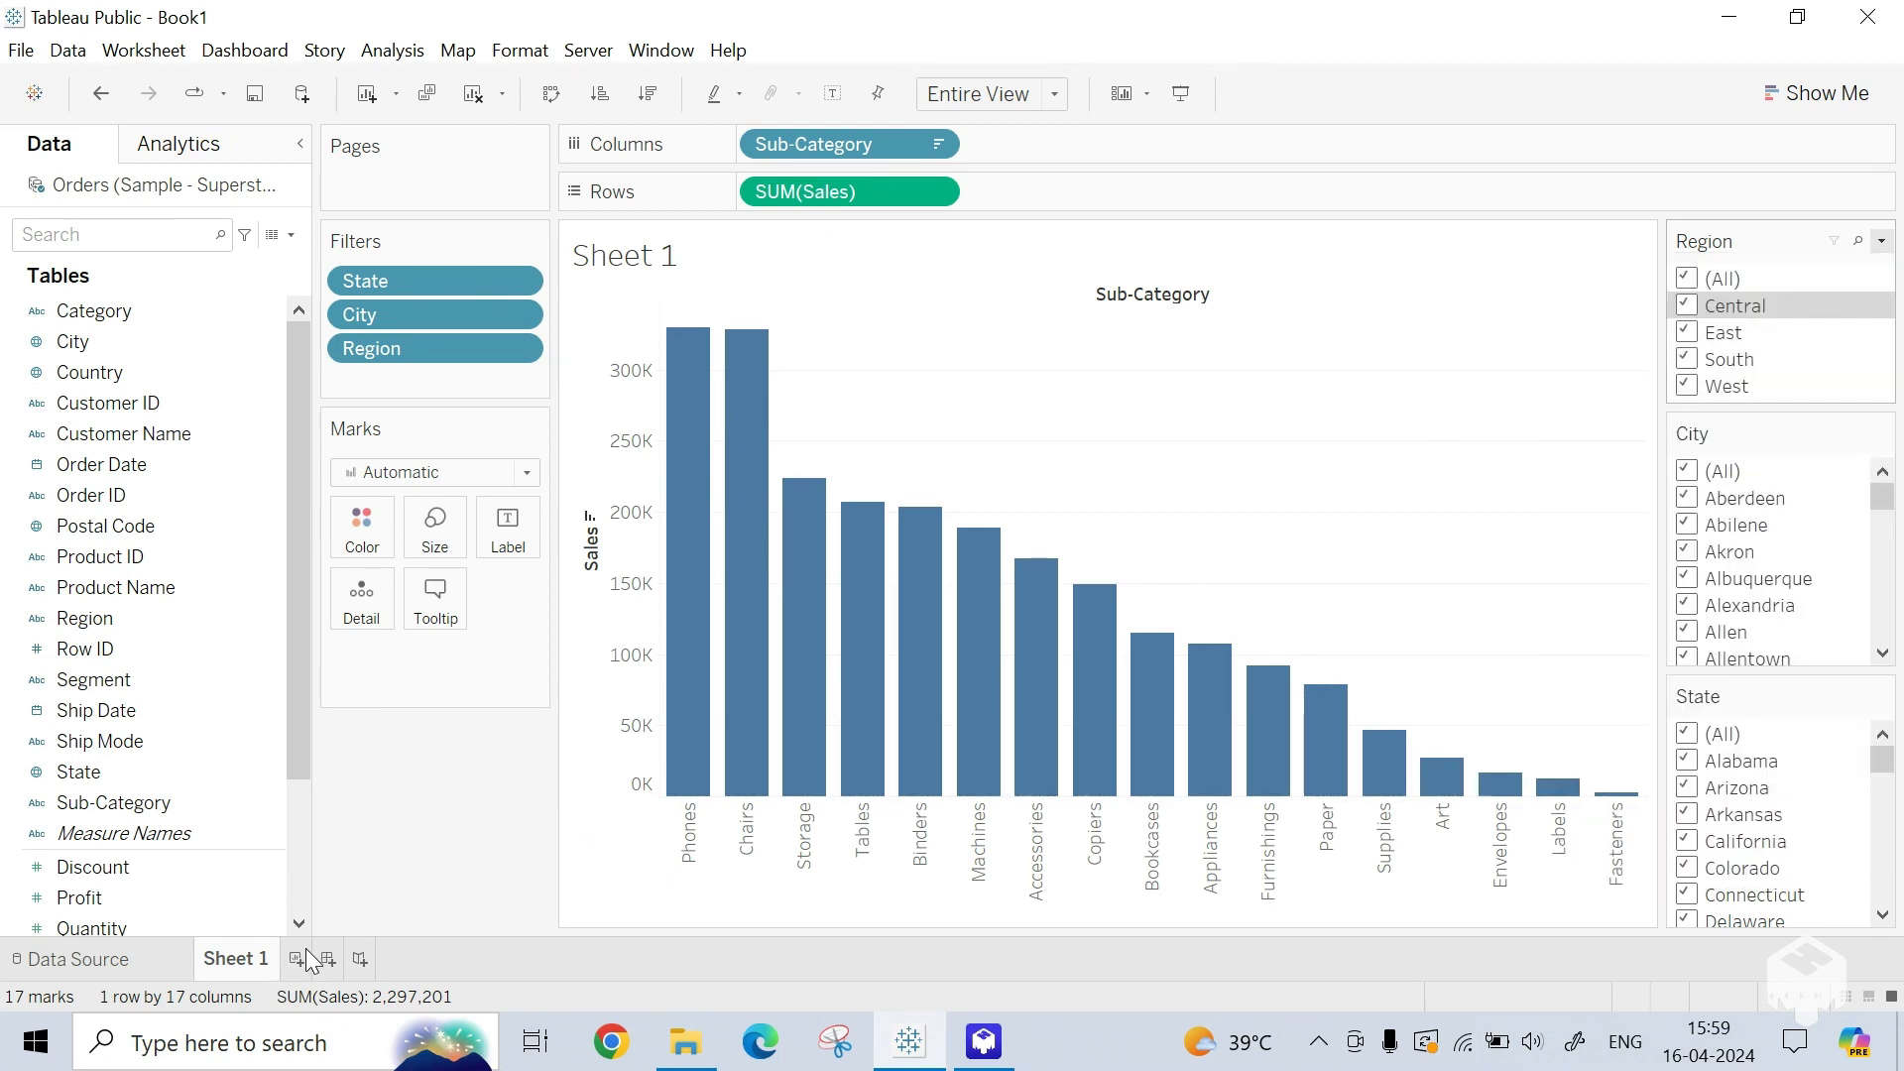
left_click(305, 948)
left_click(234, 464)
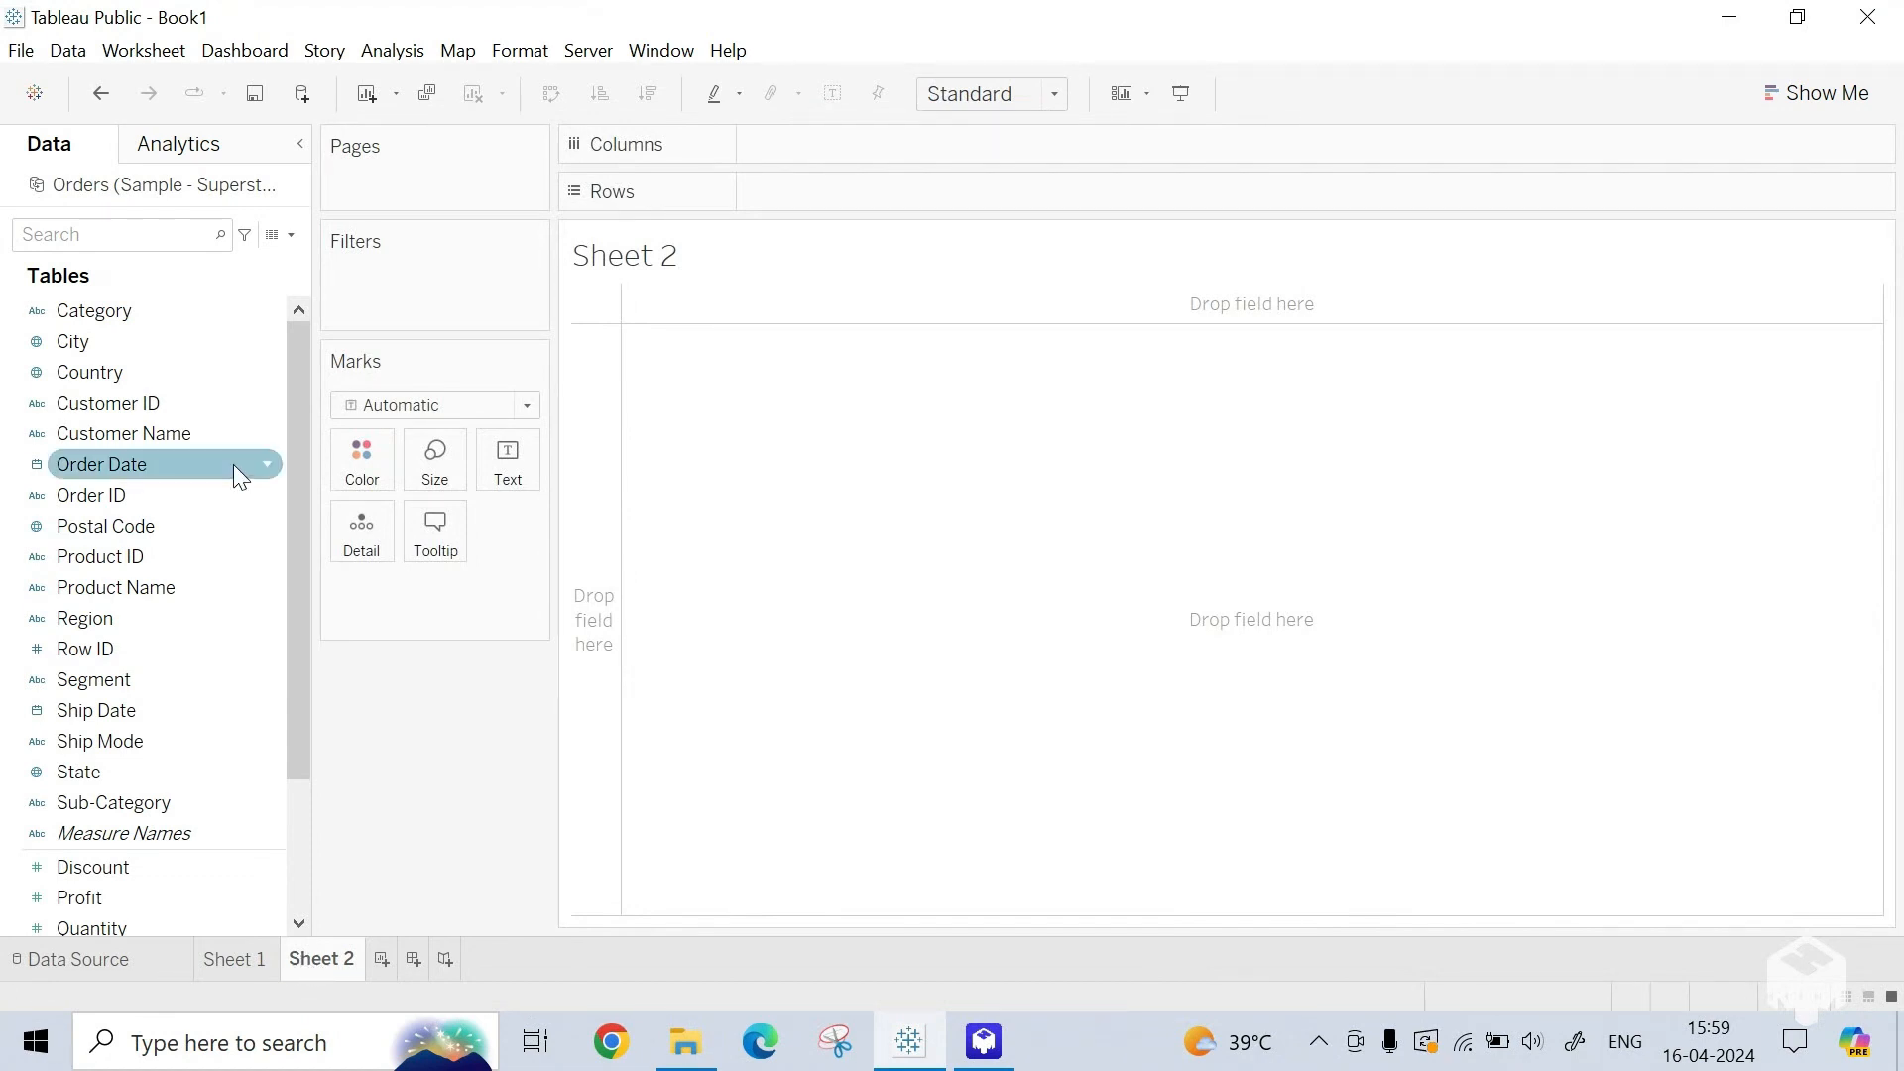
left_click_drag(187, 677, 862, 147)
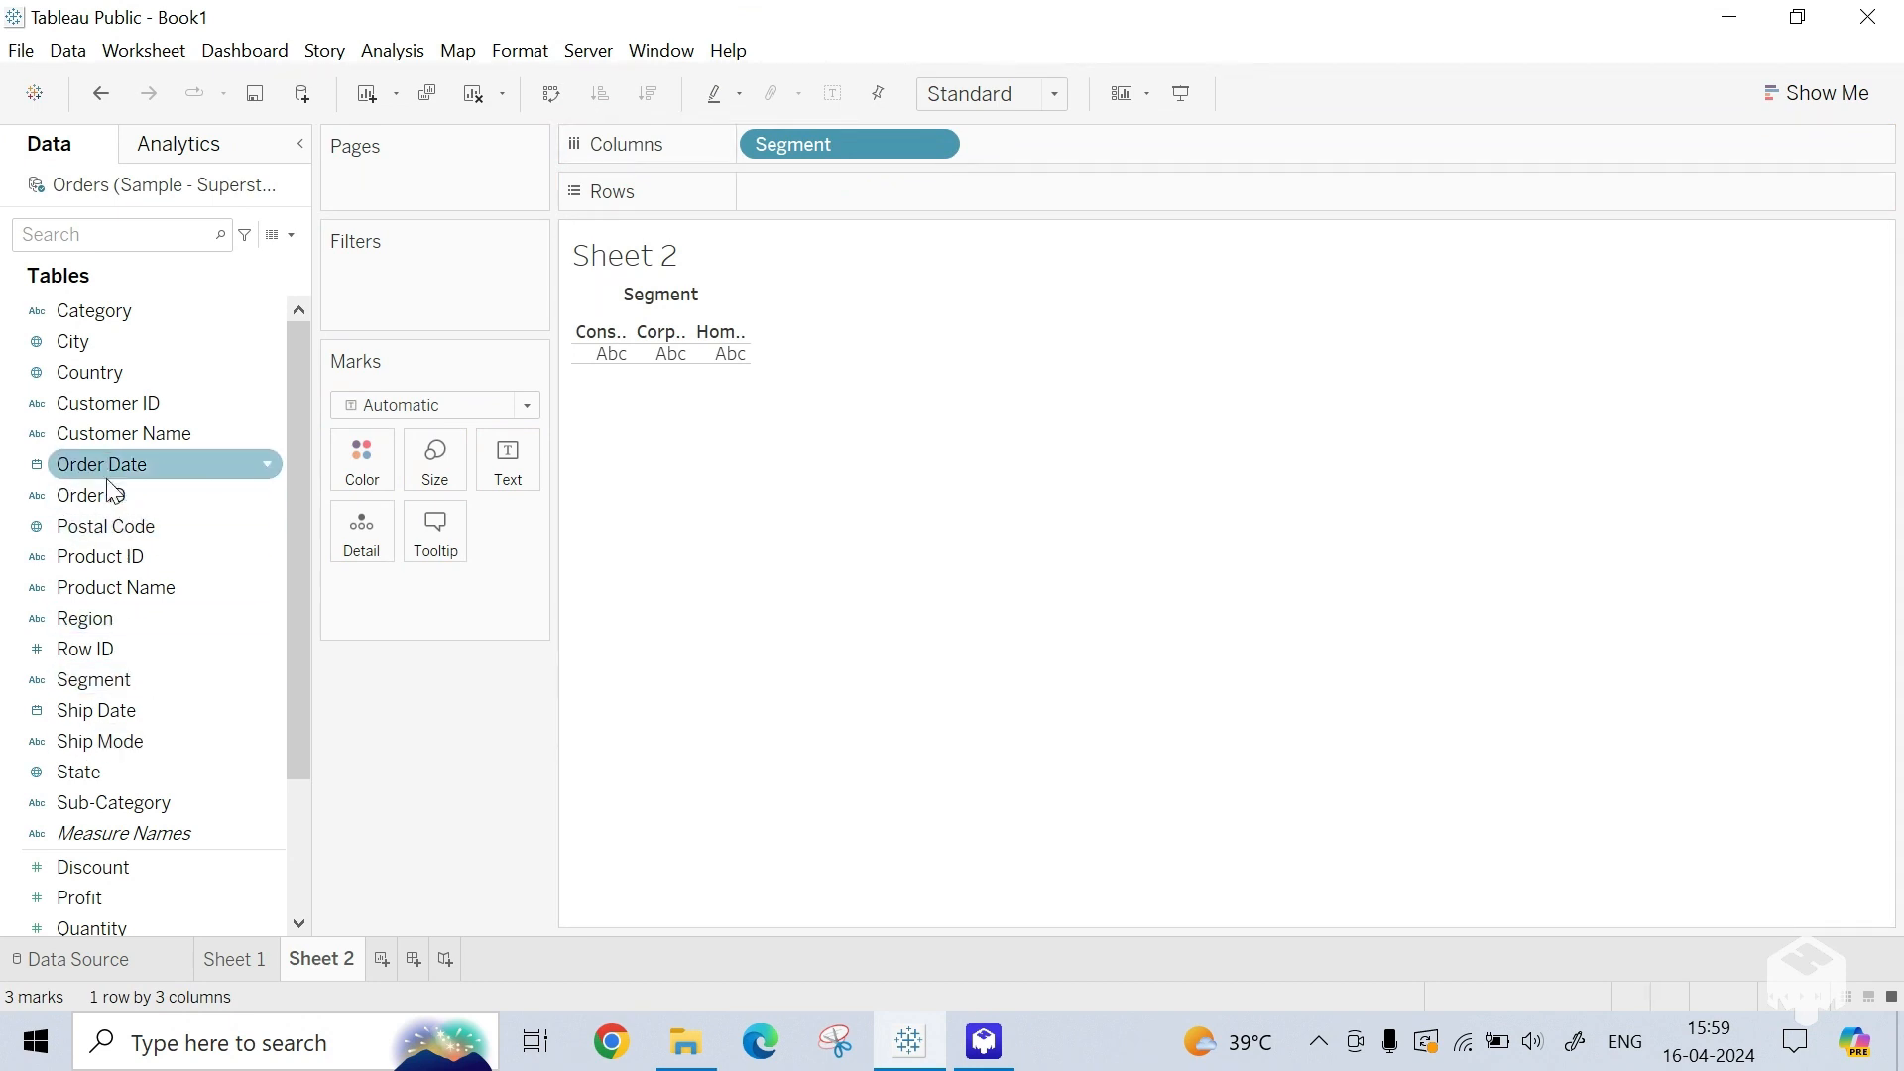
left_click_drag(134, 903, 813, 186)
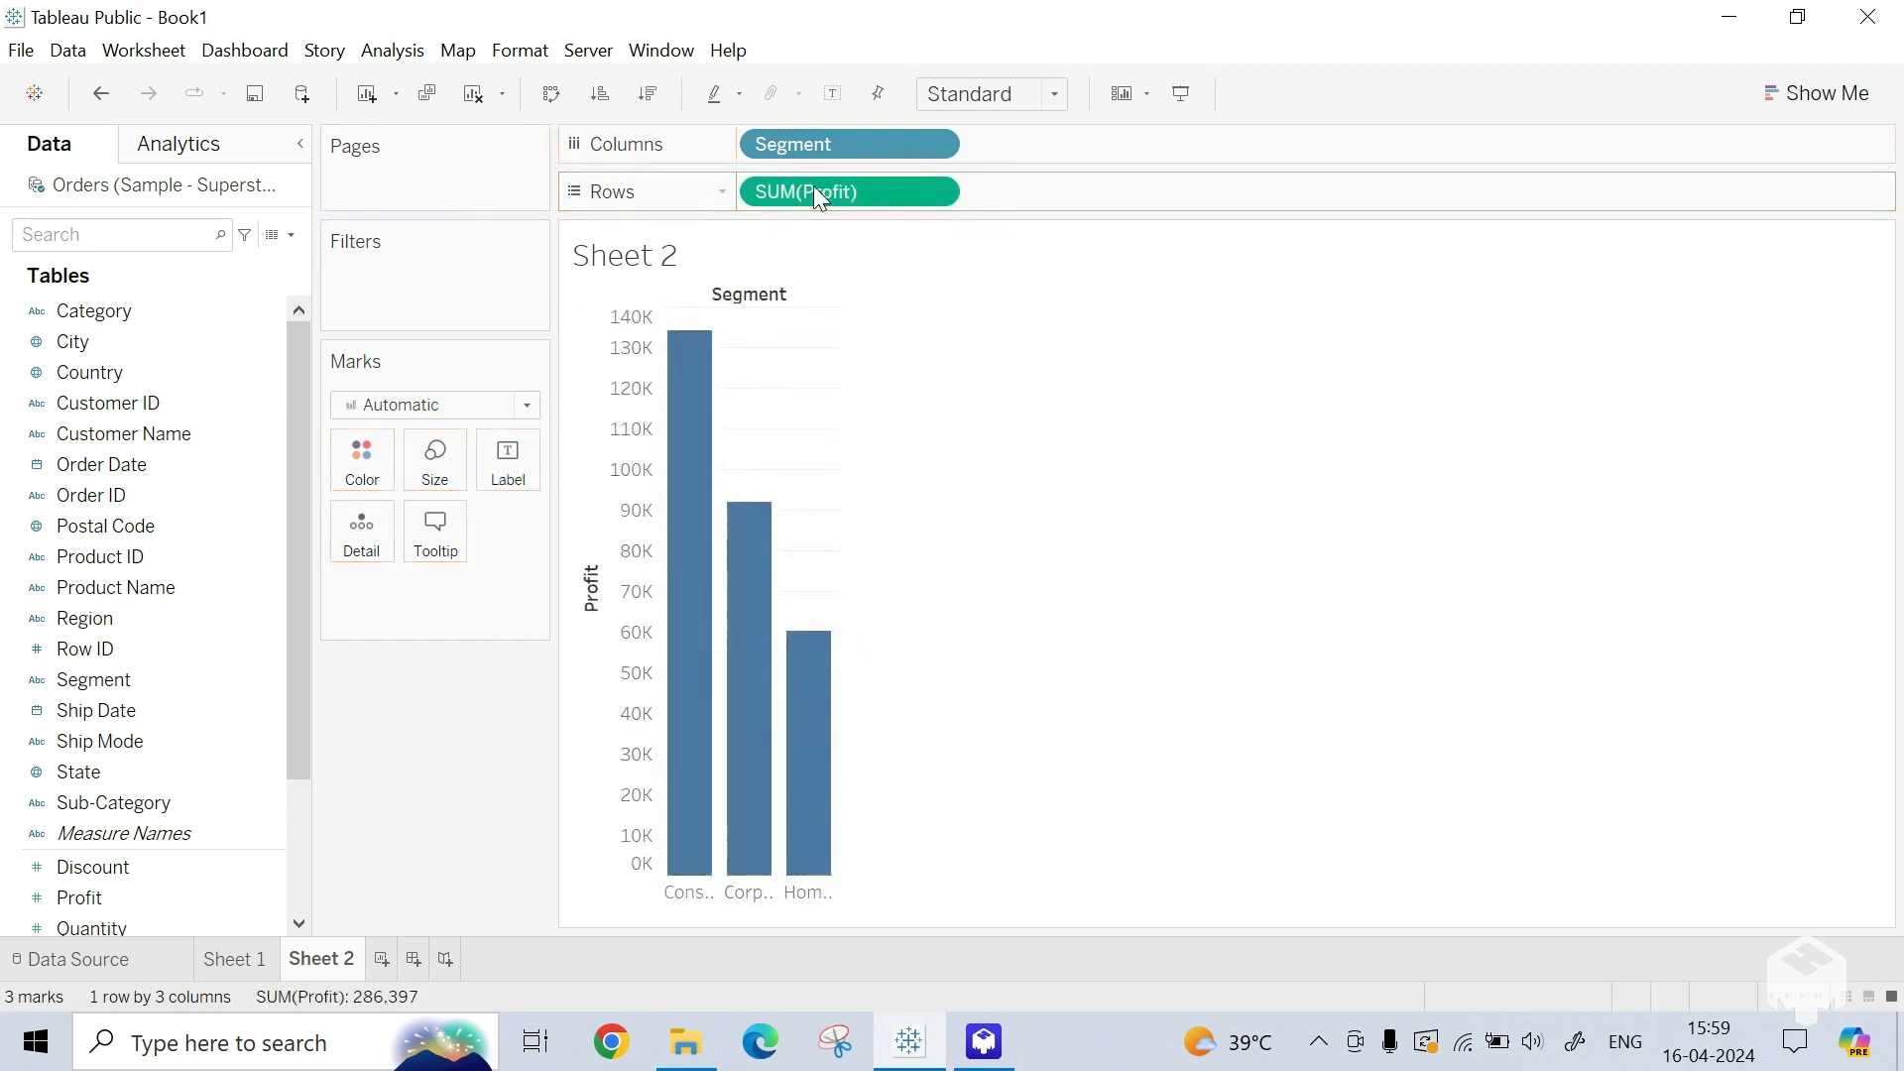
left_click(1060, 97)
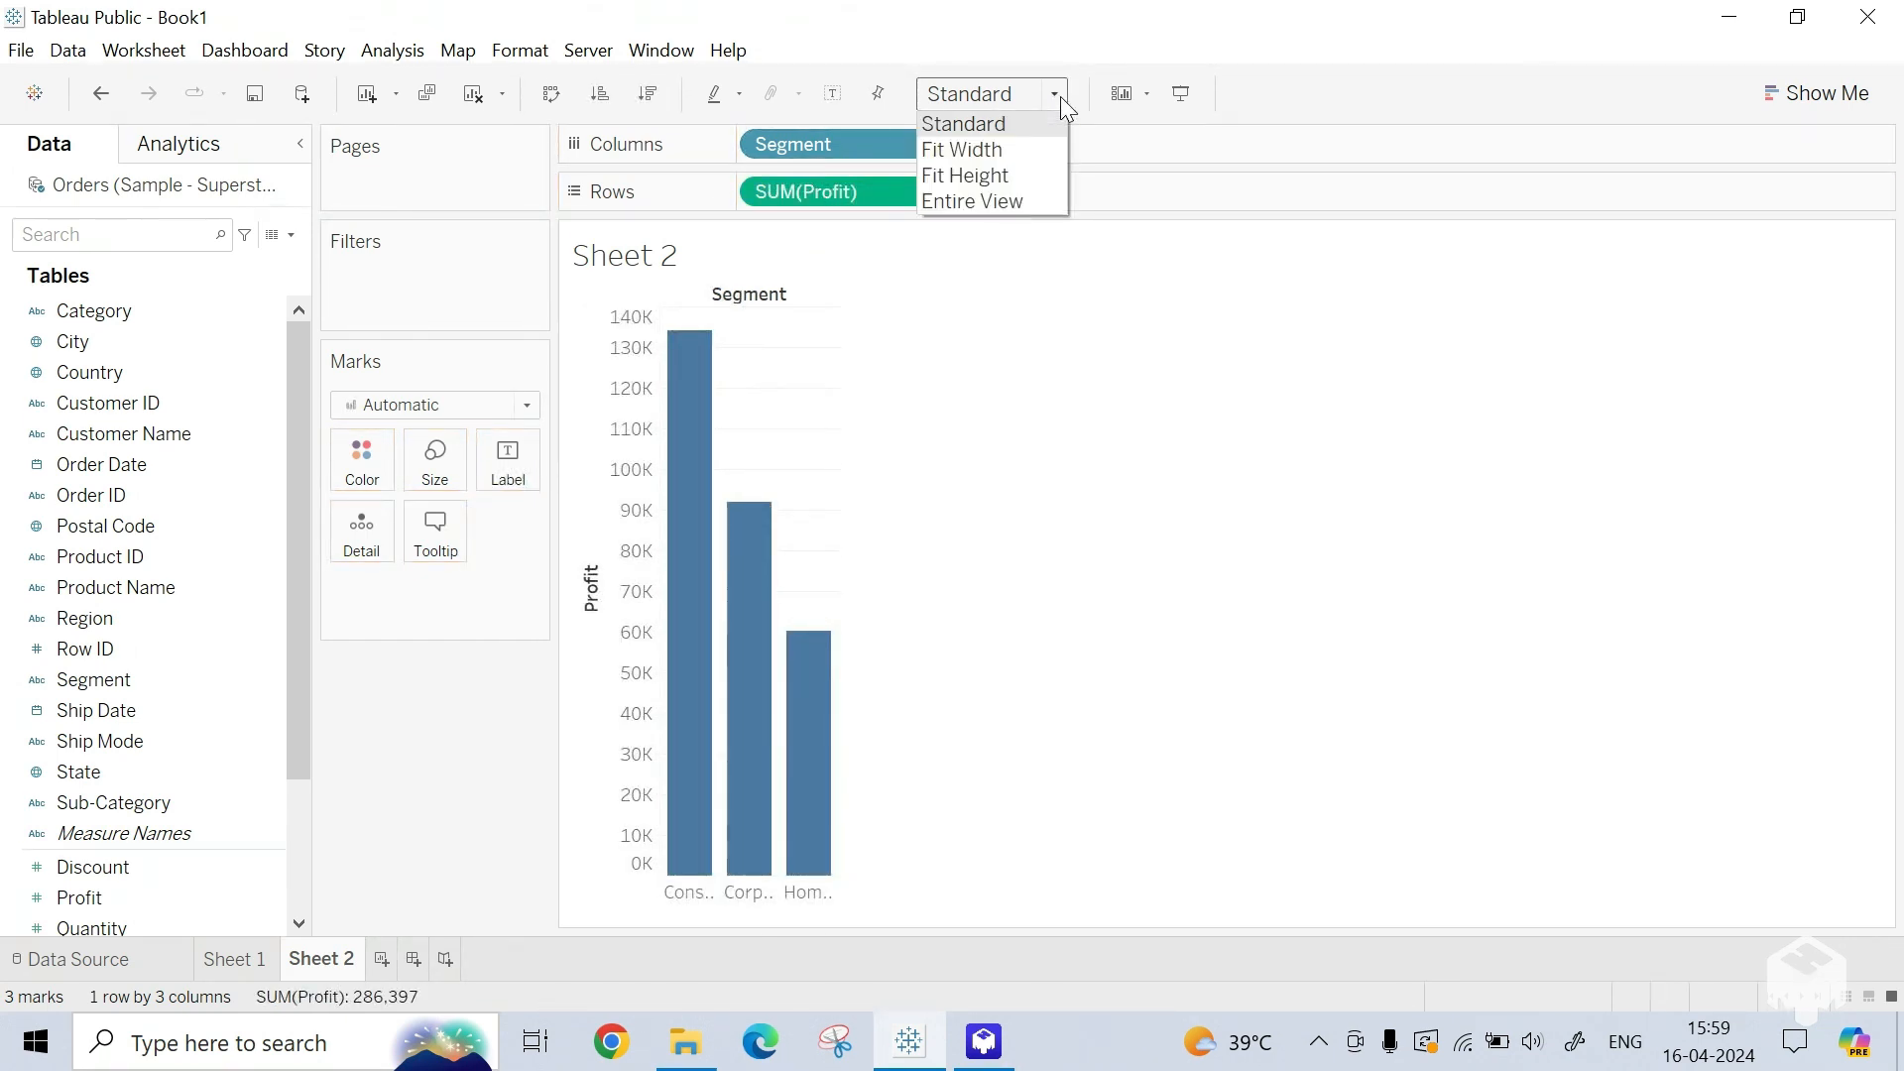
left_click(1038, 204)
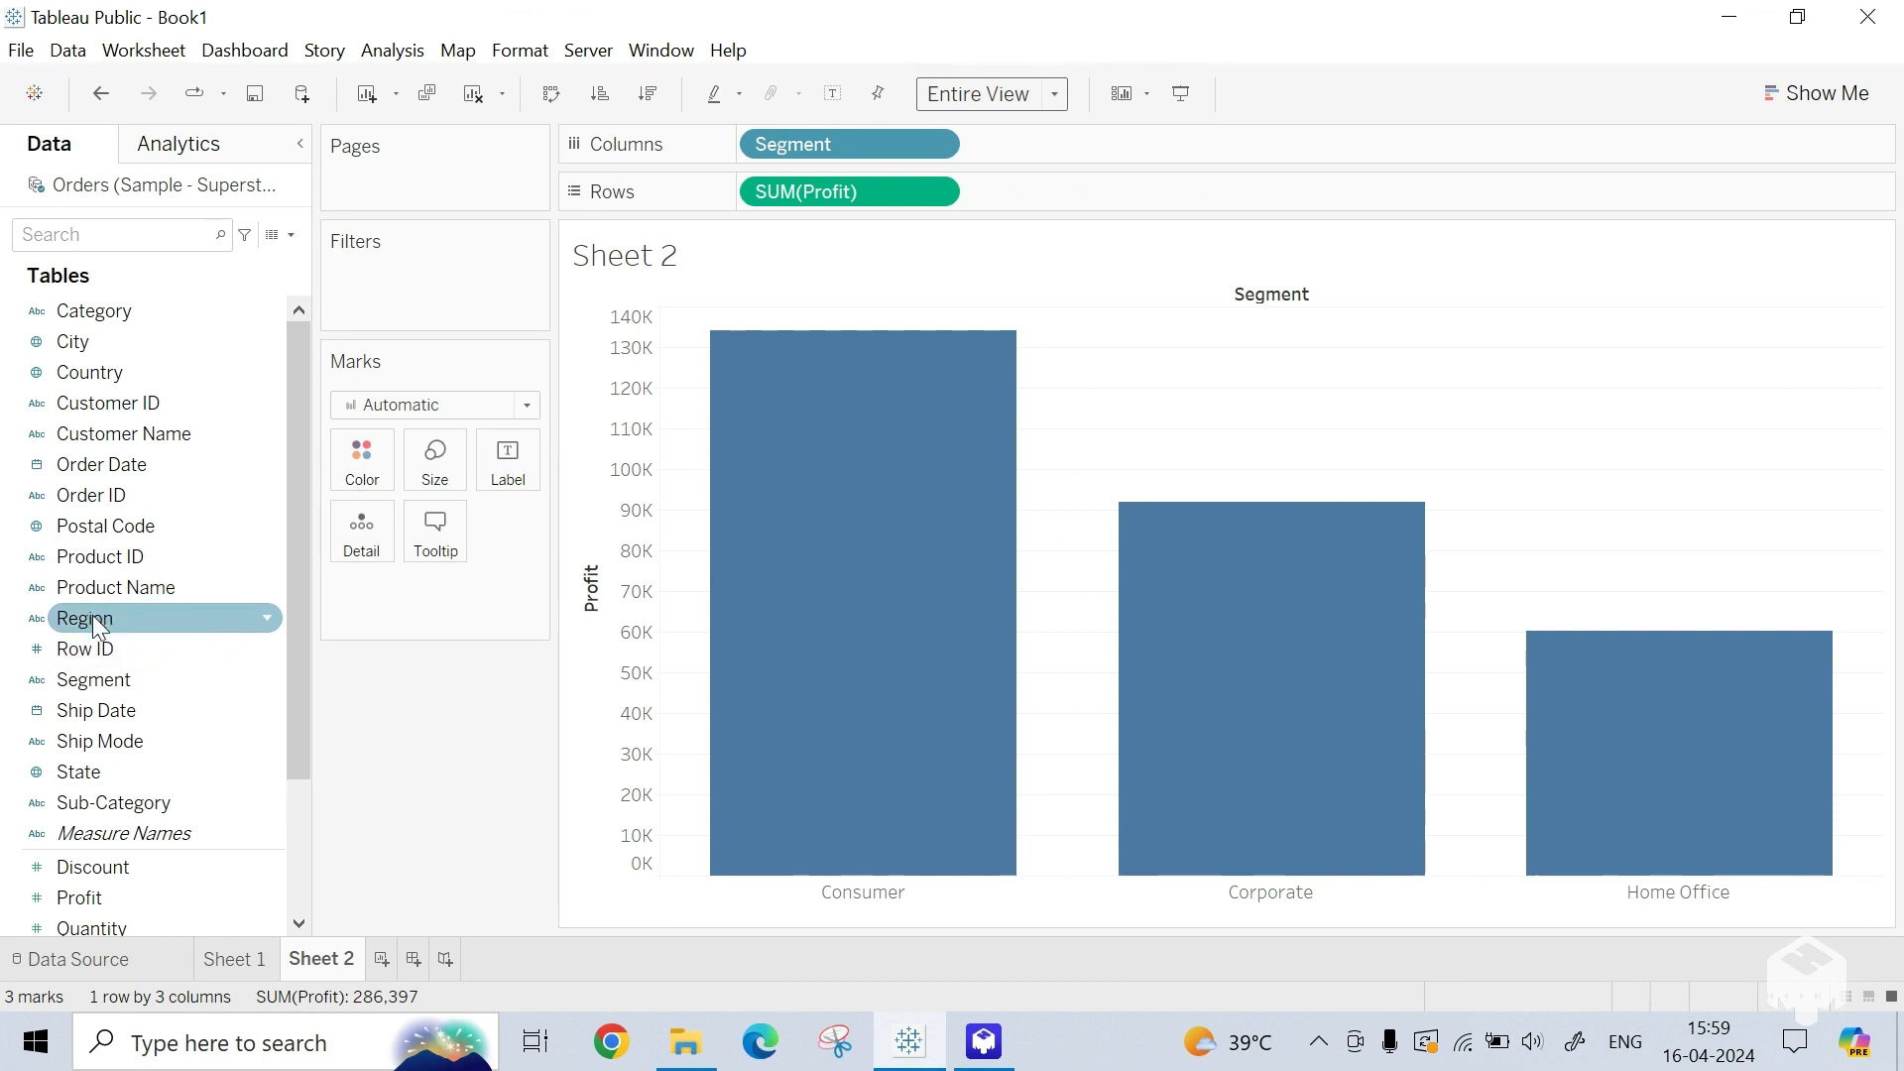
Step: Filter Sheet 2 by Region with all four regions selected and show the Region filter card beside the chart
left_click_drag(87, 617, 386, 293)
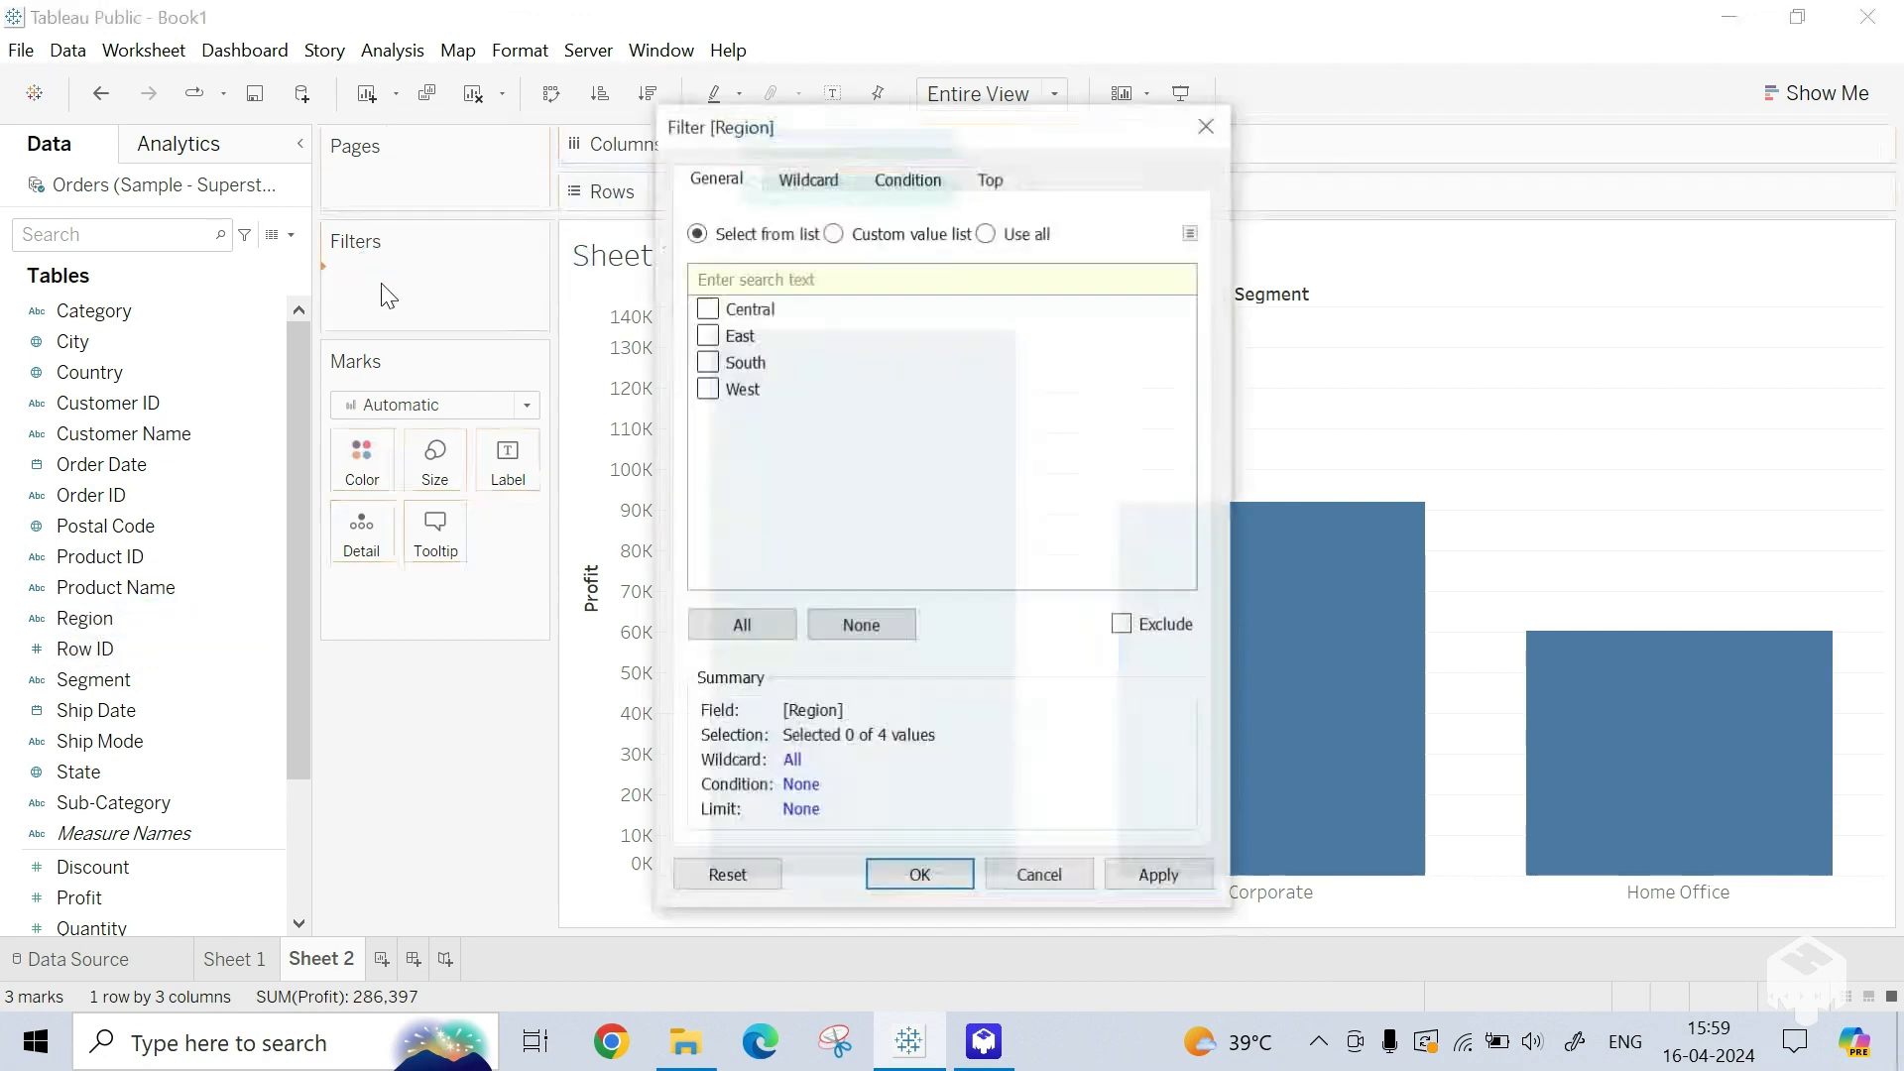
left_click(742, 626)
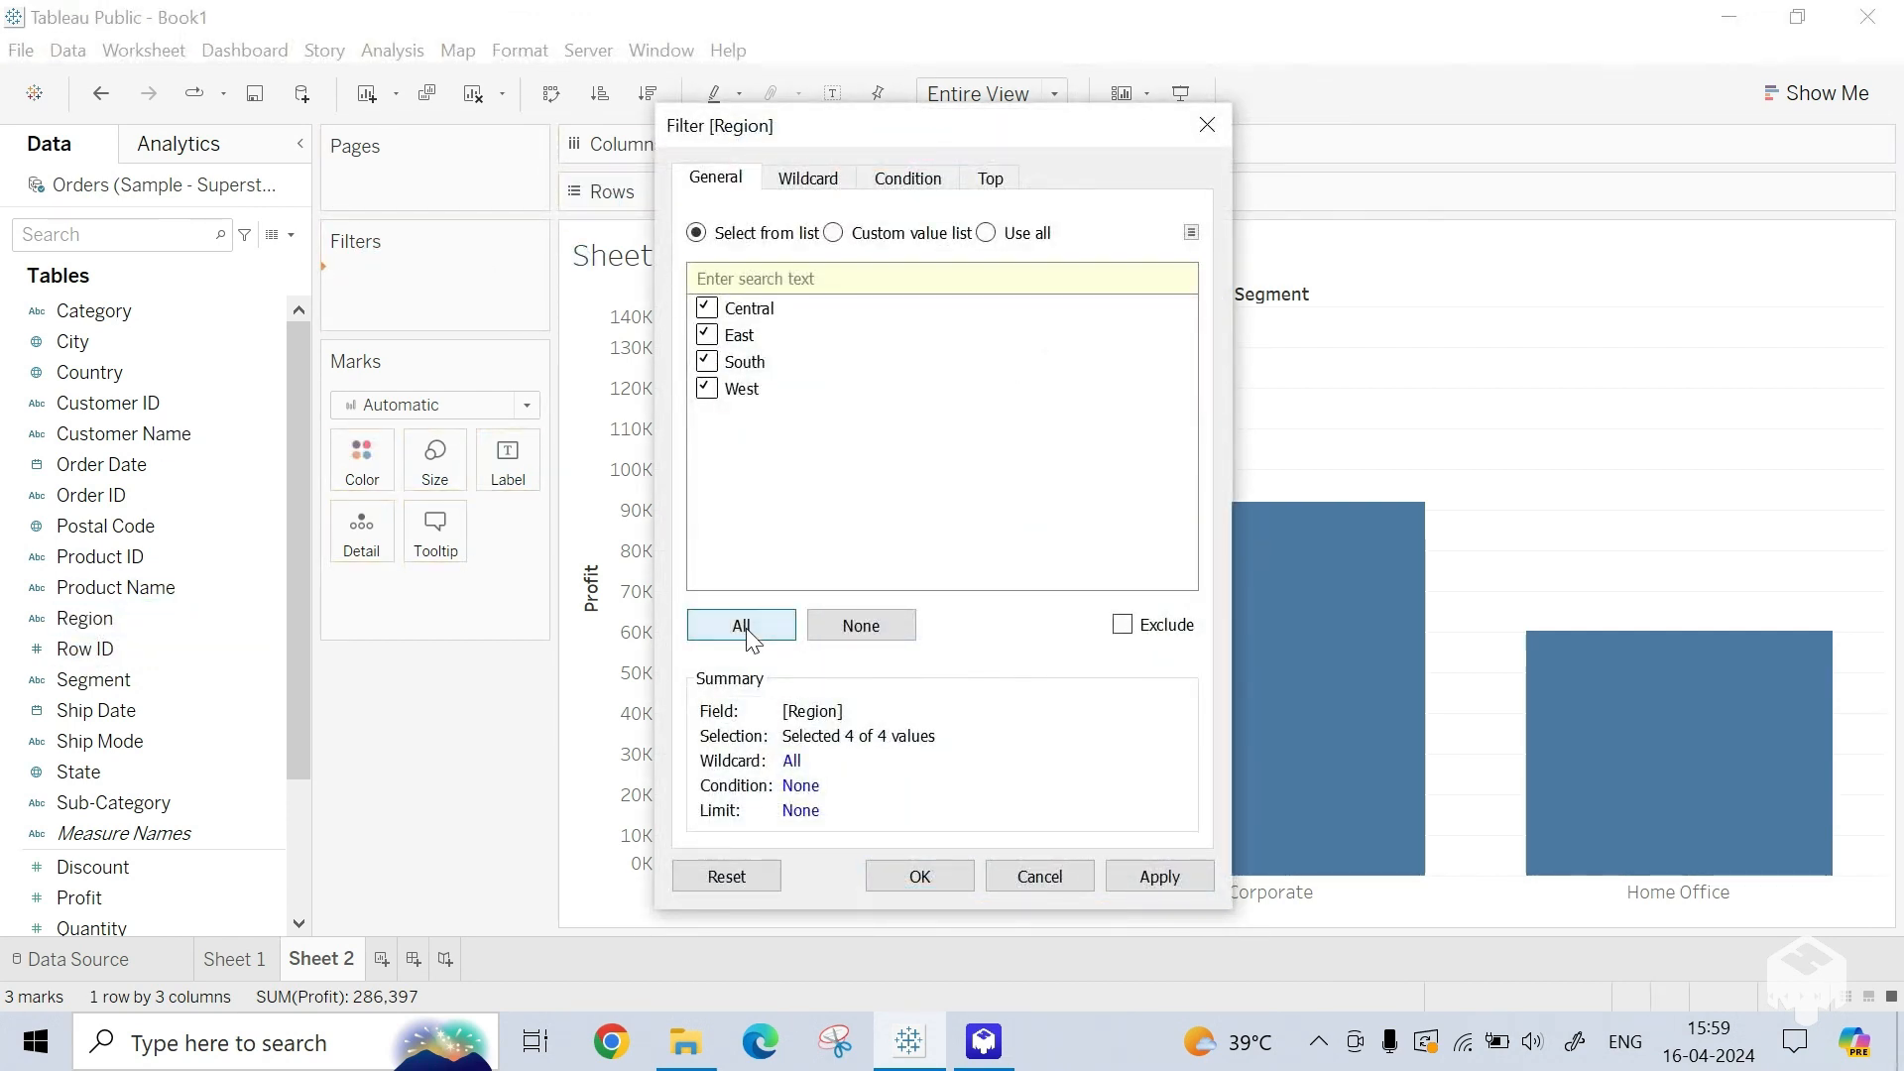
left_click(1143, 877)
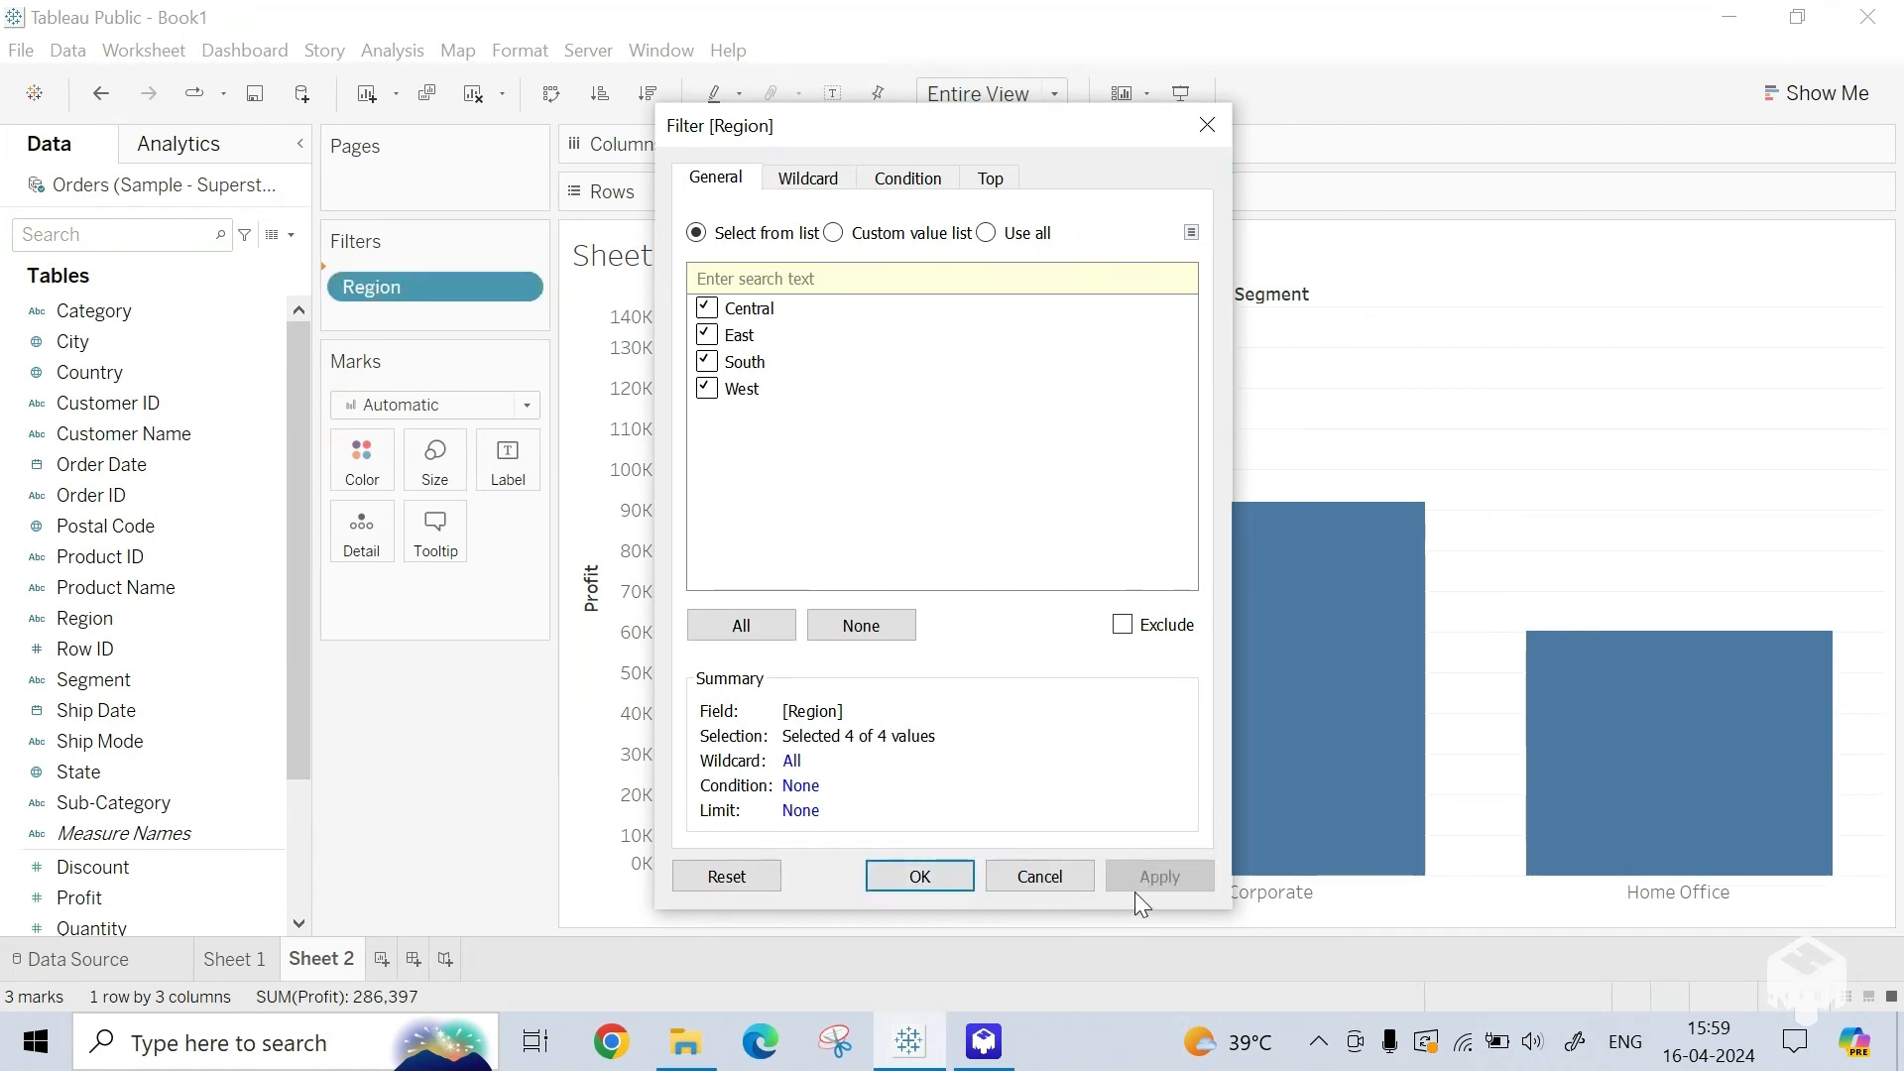
left_click(903, 876)
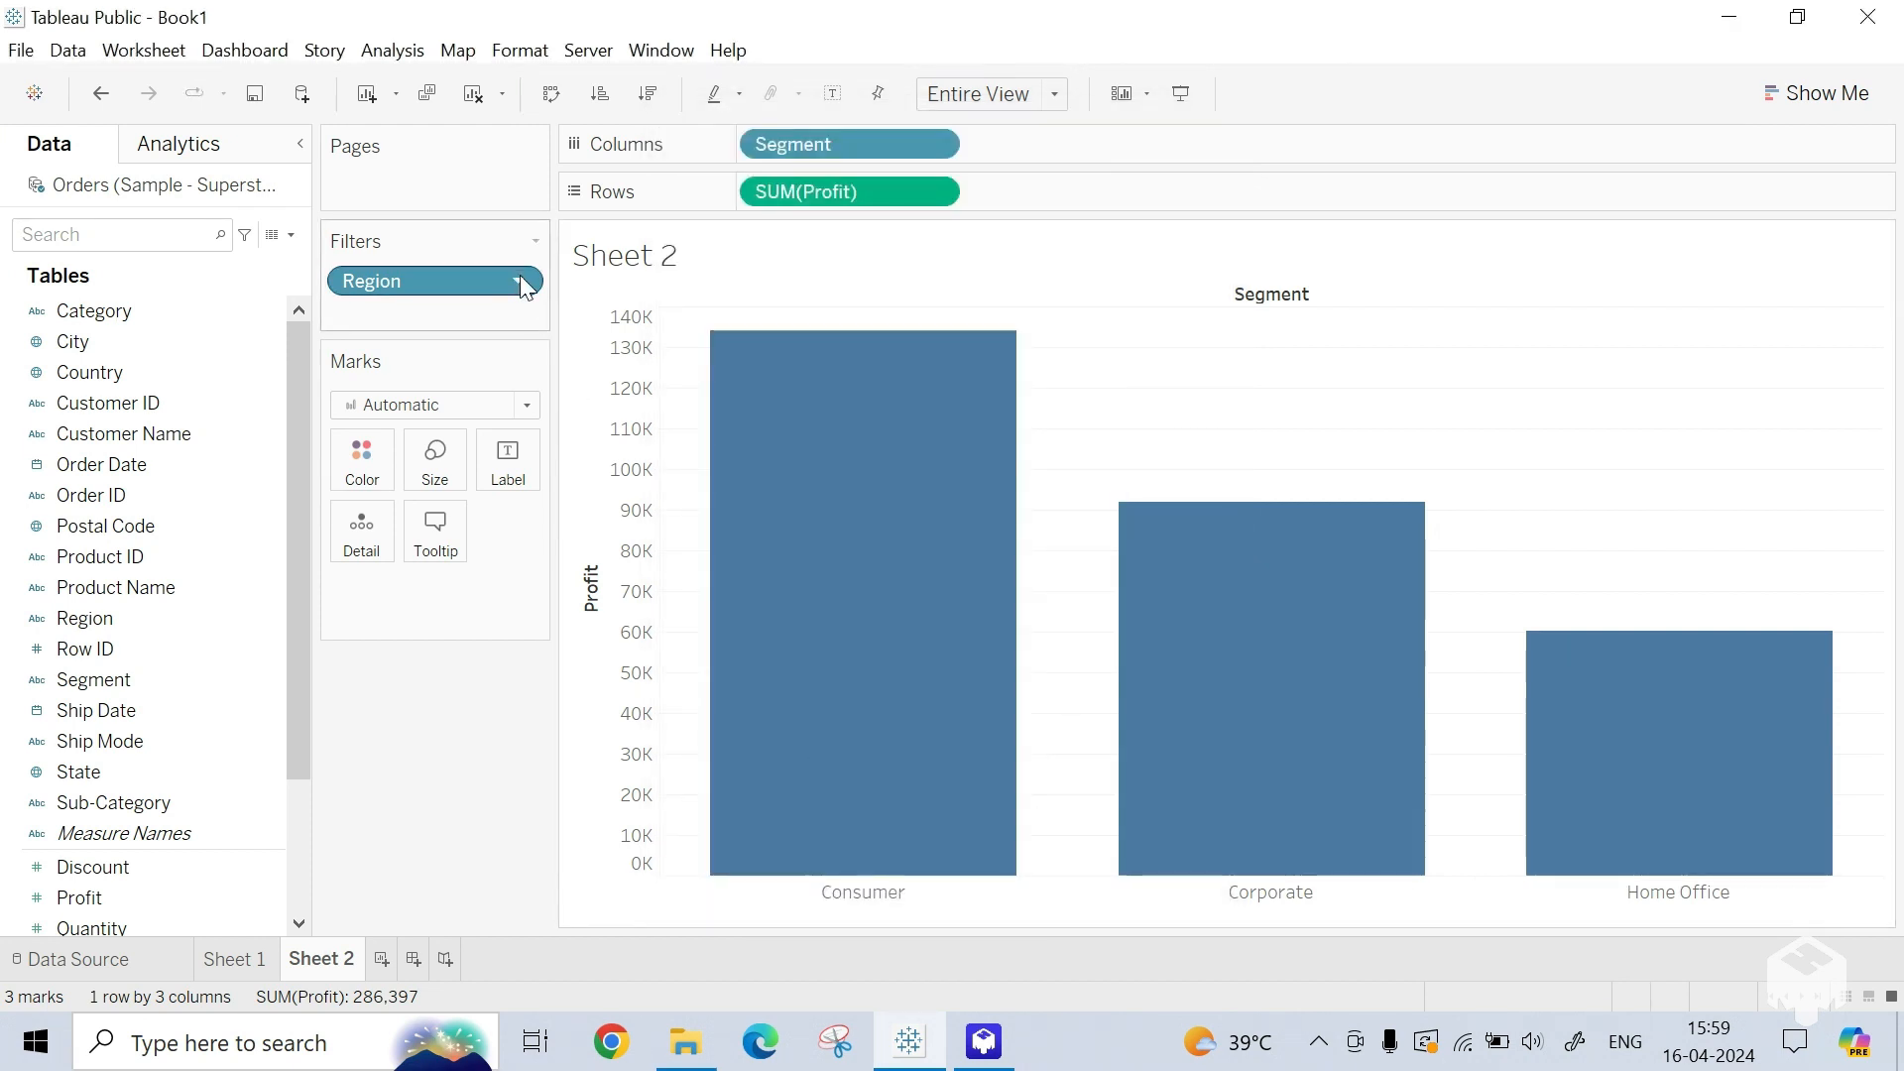
left_click(519, 282)
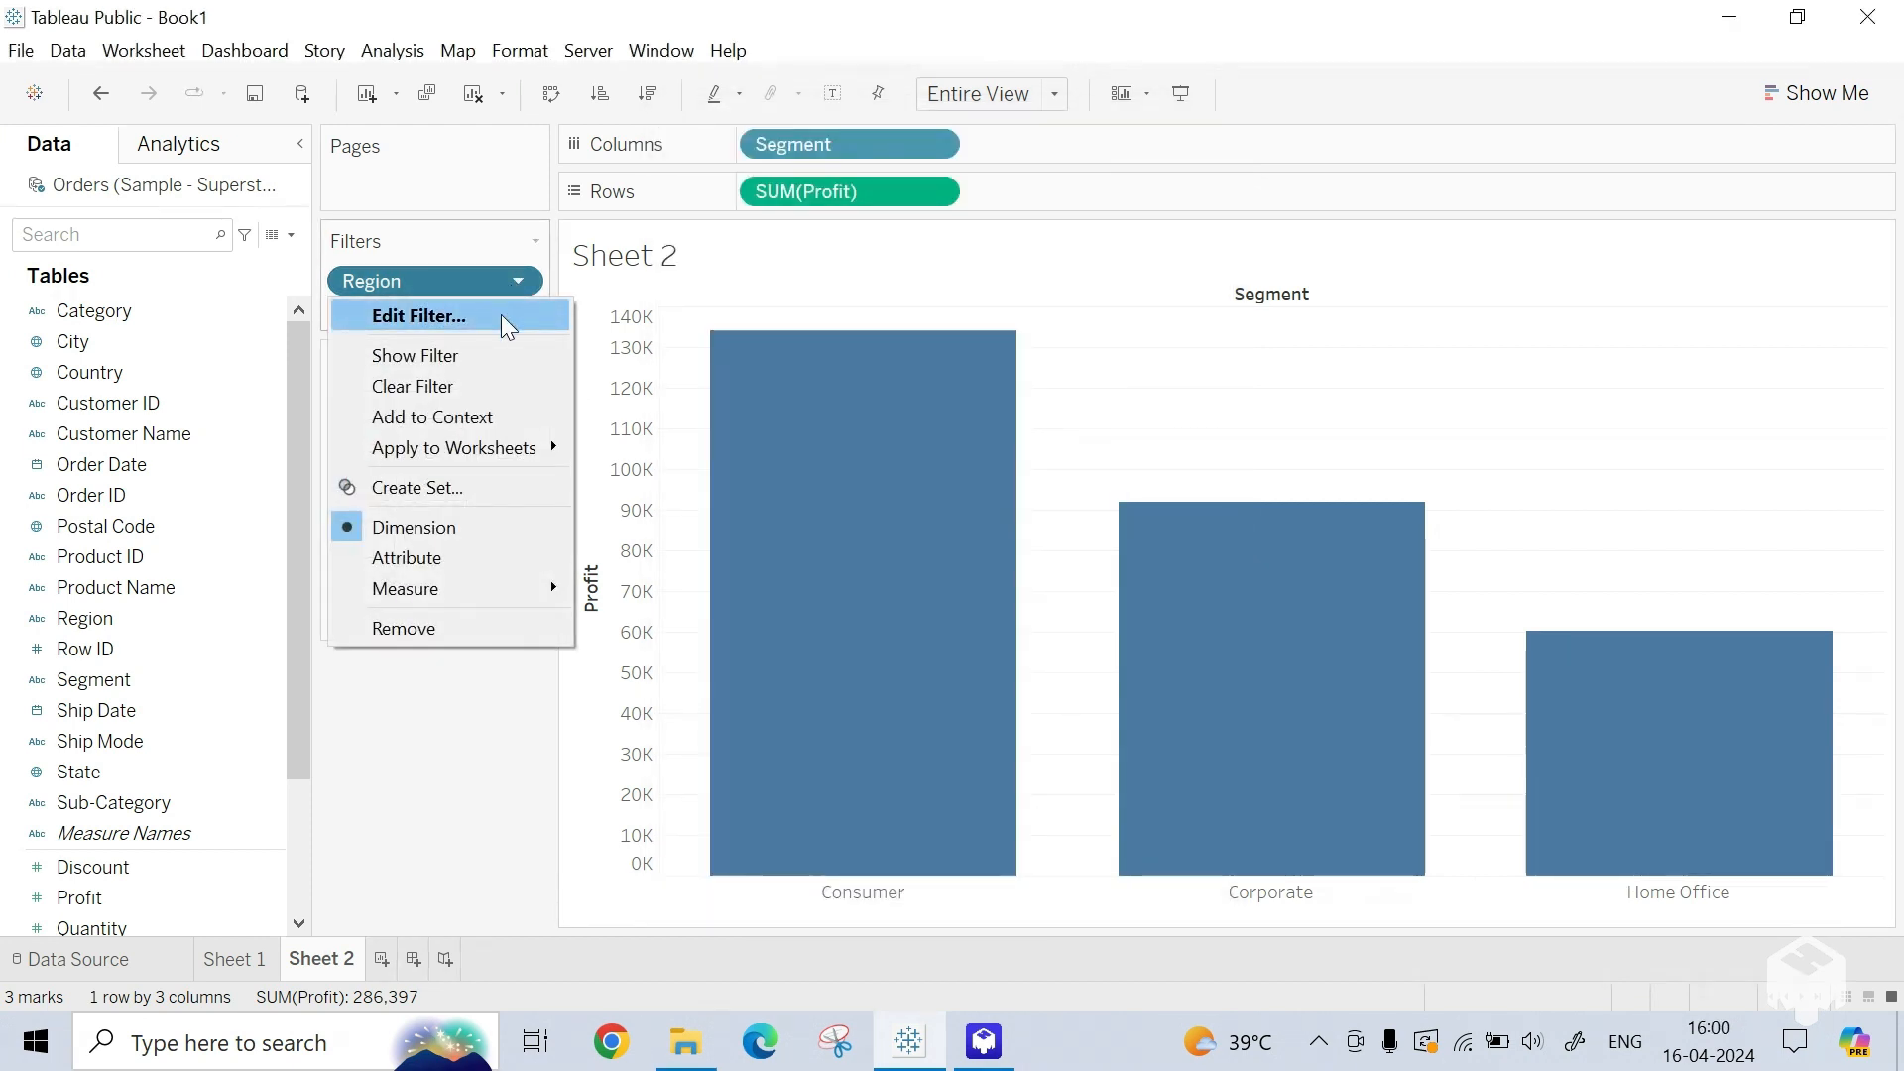
left_click(482, 362)
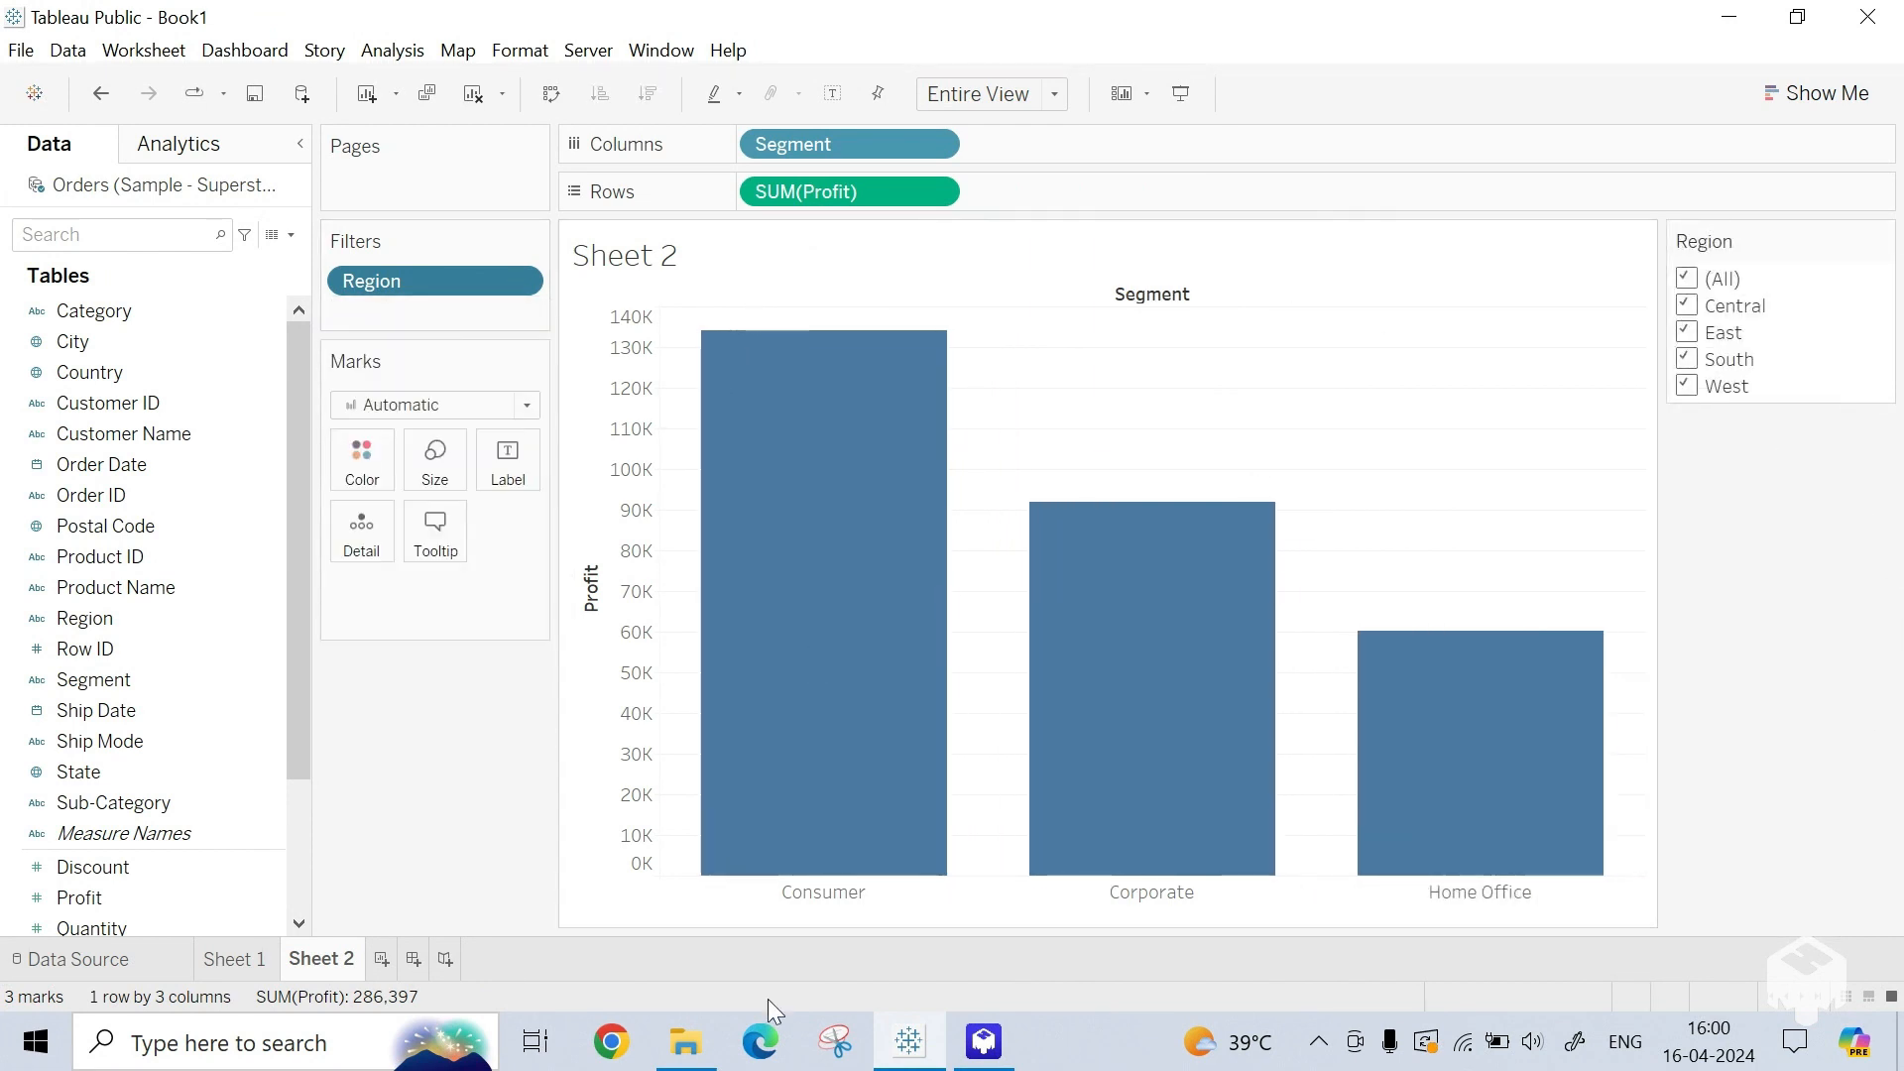
Step: Compare Sheet 1 with Sheet 2, and set Sheet 1's Region filter to apply to all worksheets using this data source
left_click(236, 958)
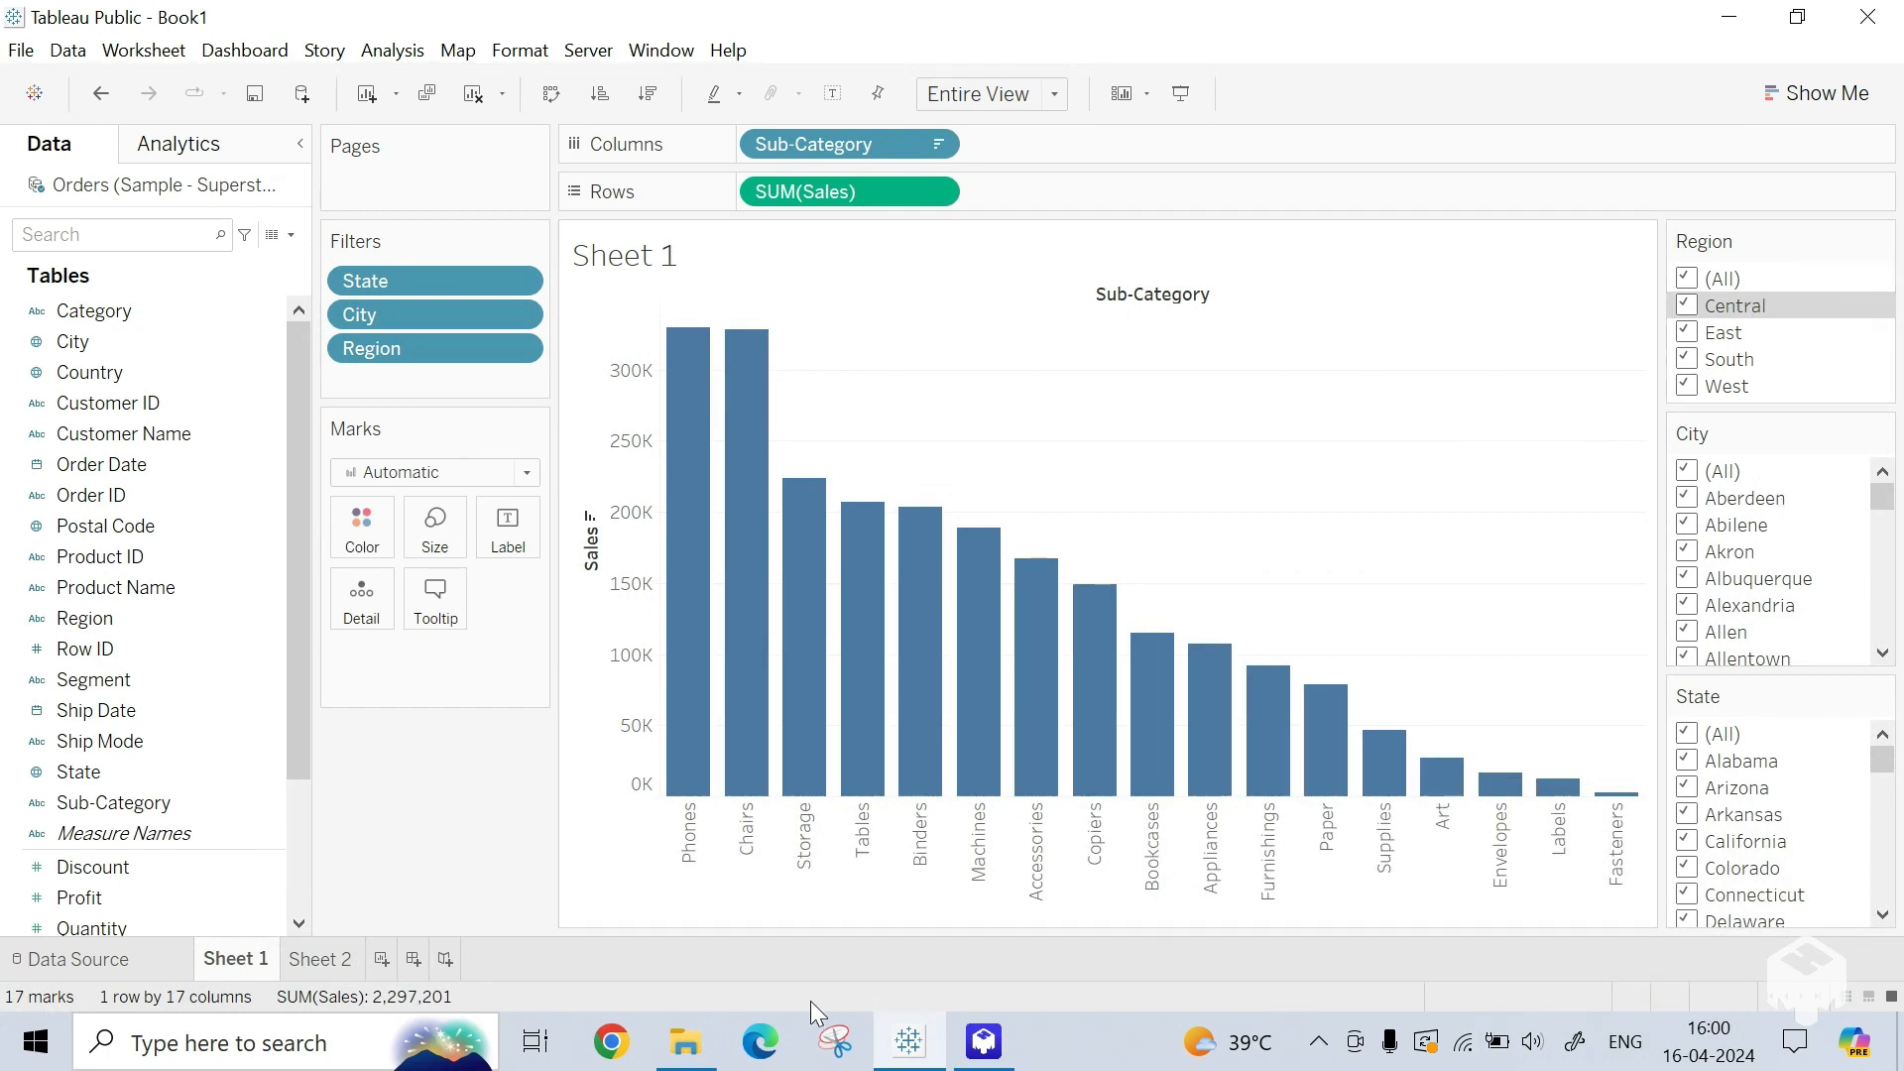
left_click(324, 964)
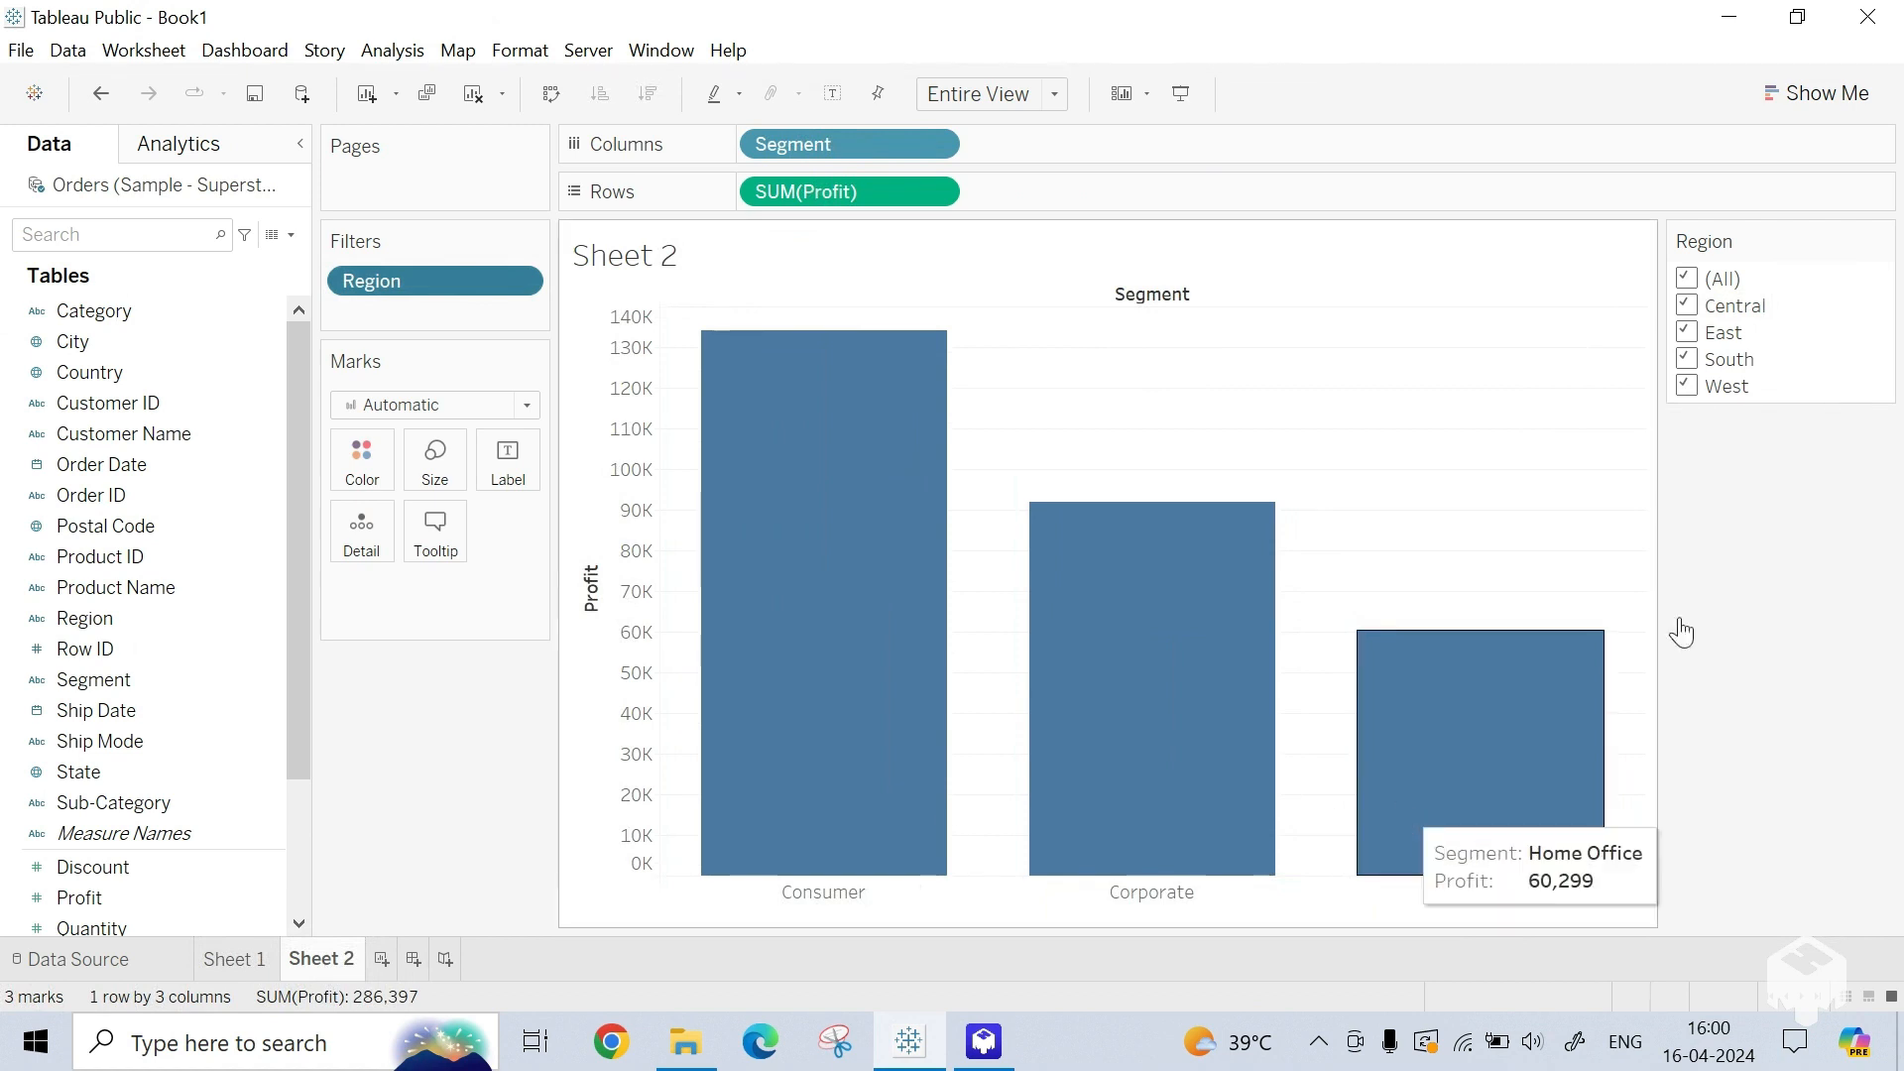
left_click(260, 961)
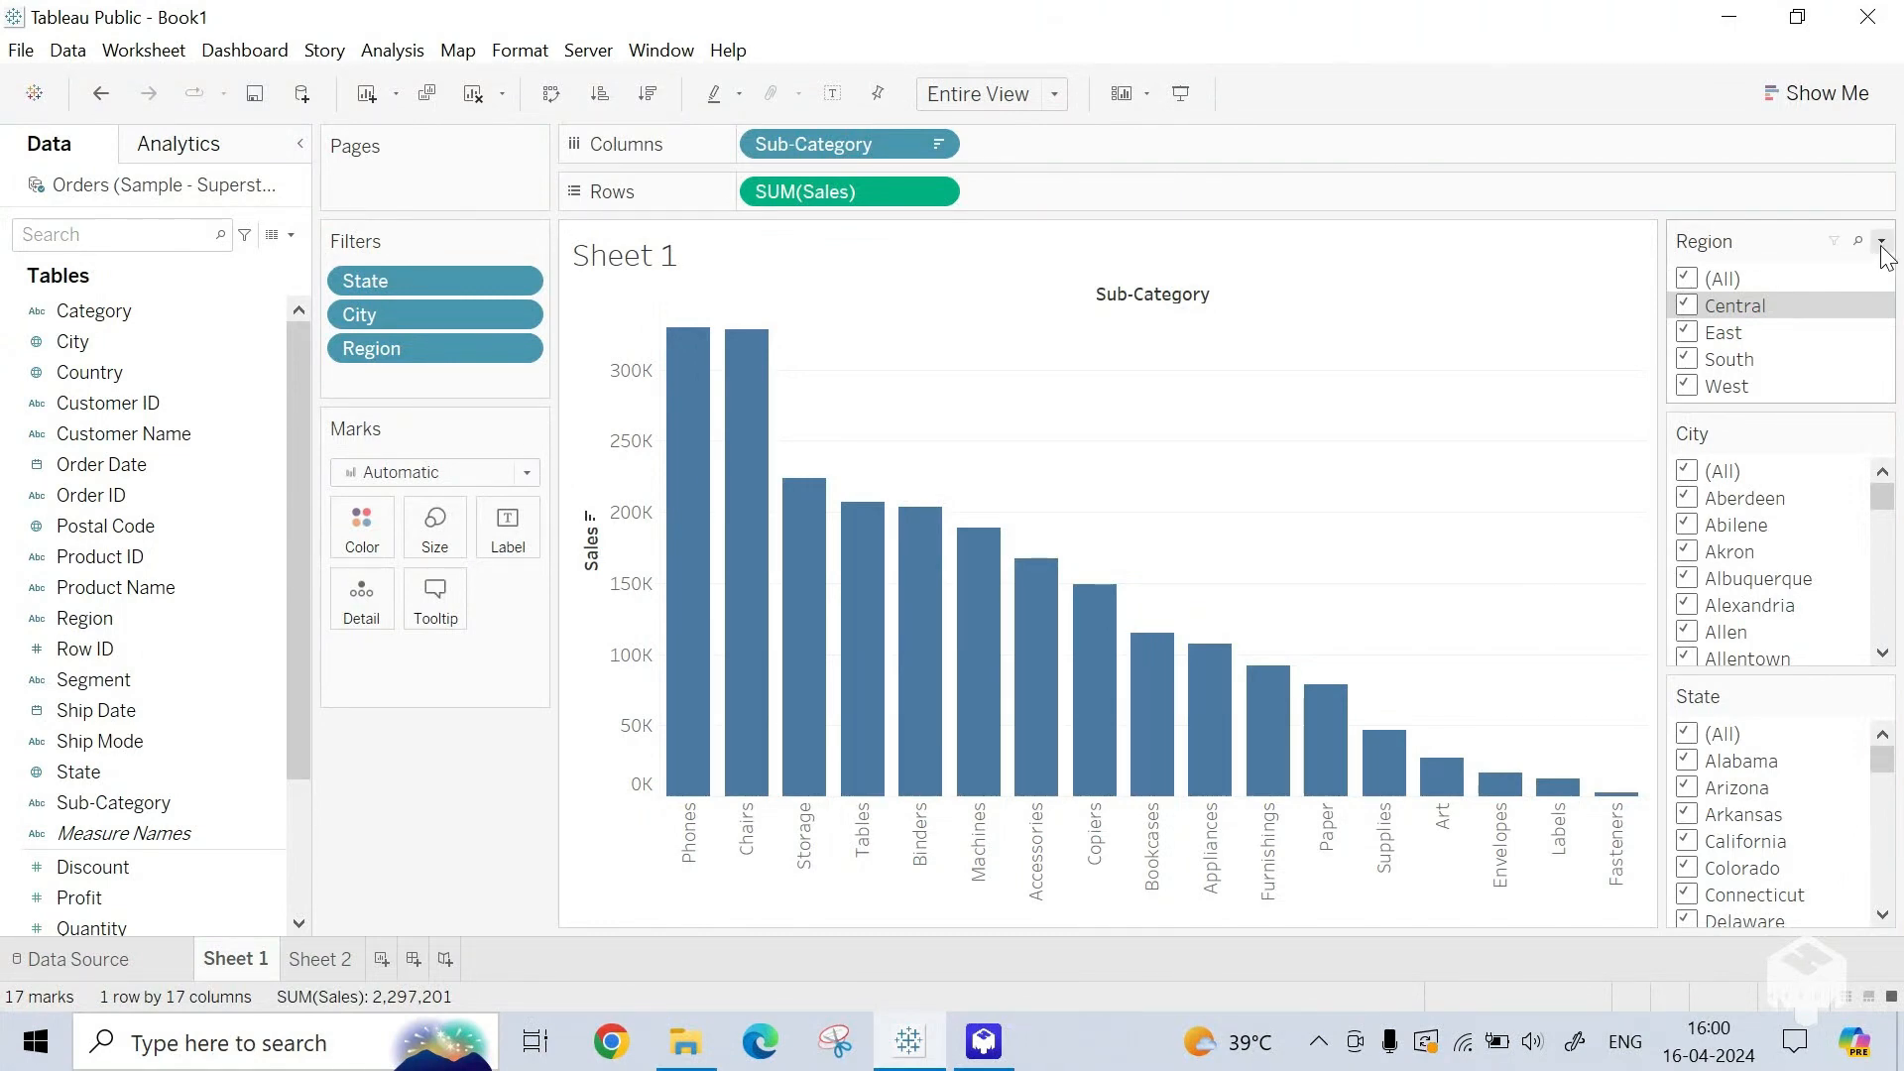
left_click(1882, 244)
mouse_move(1700, 342)
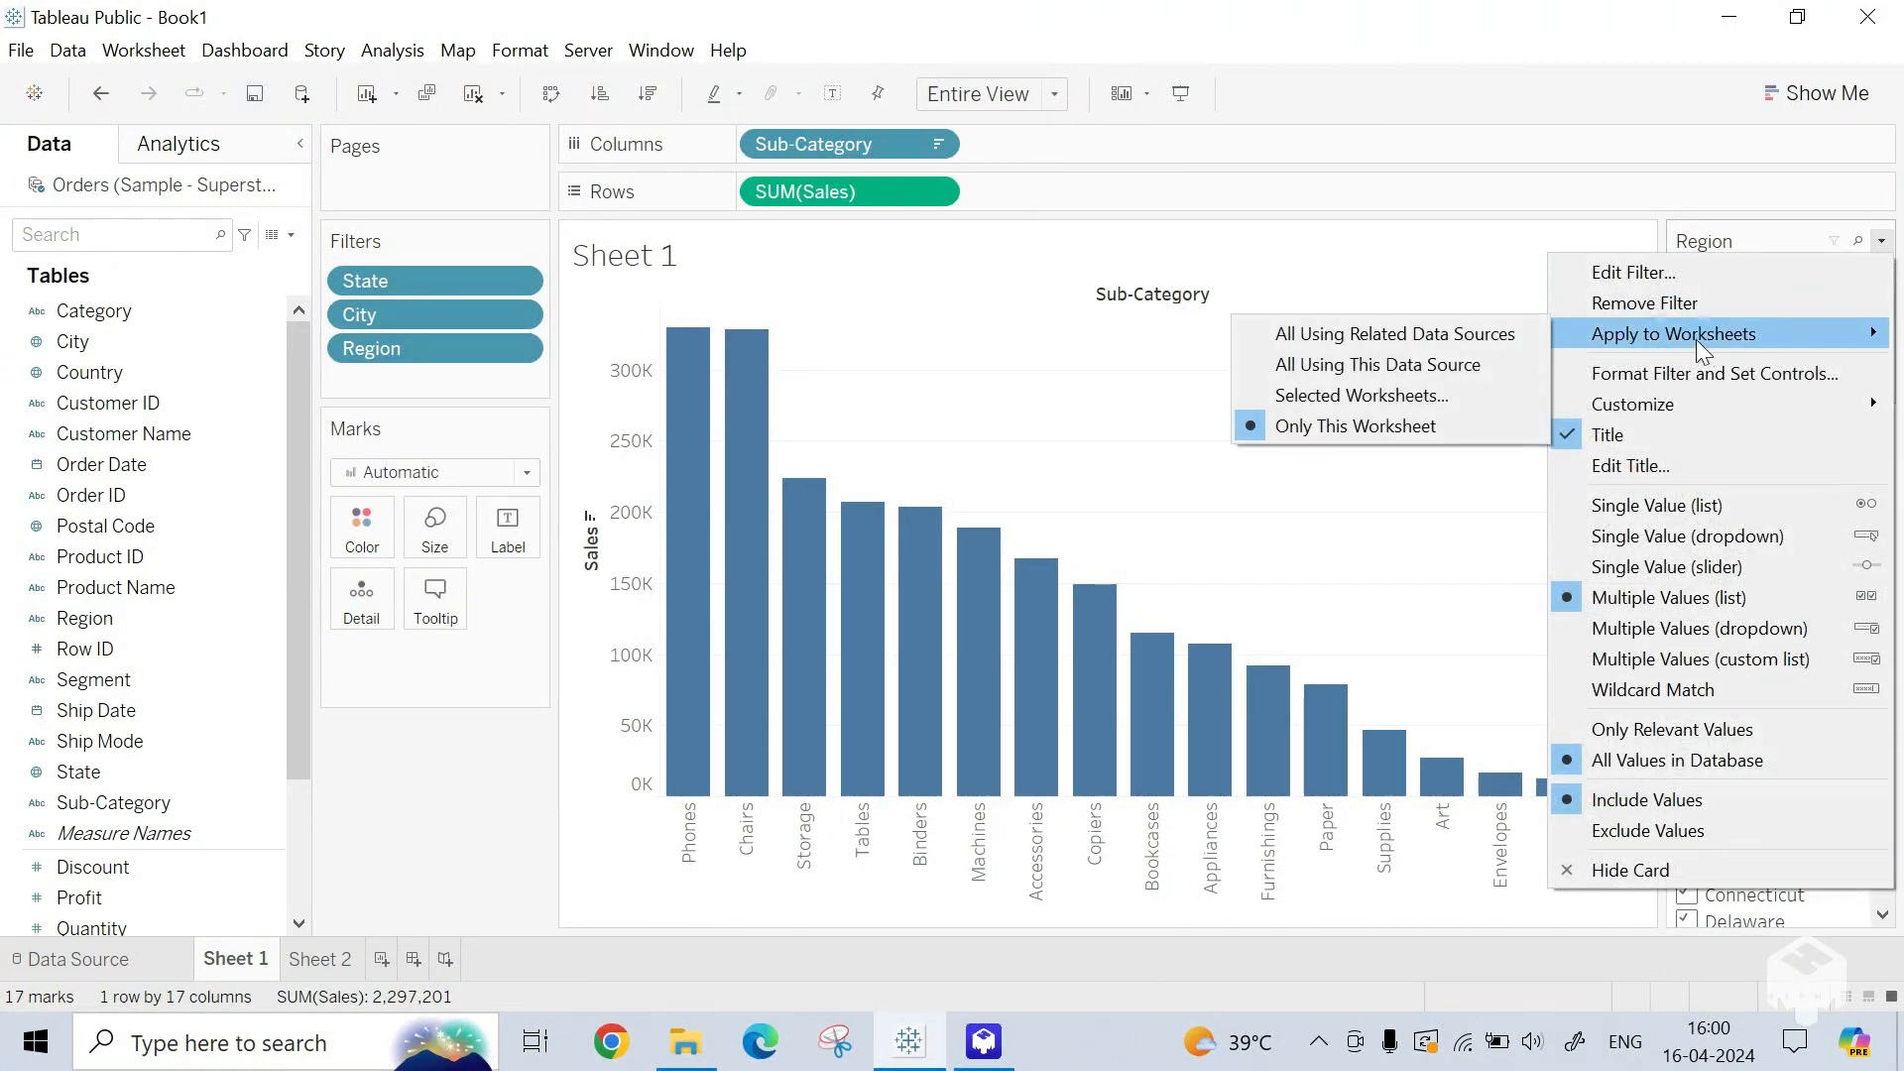
left_click(1408, 371)
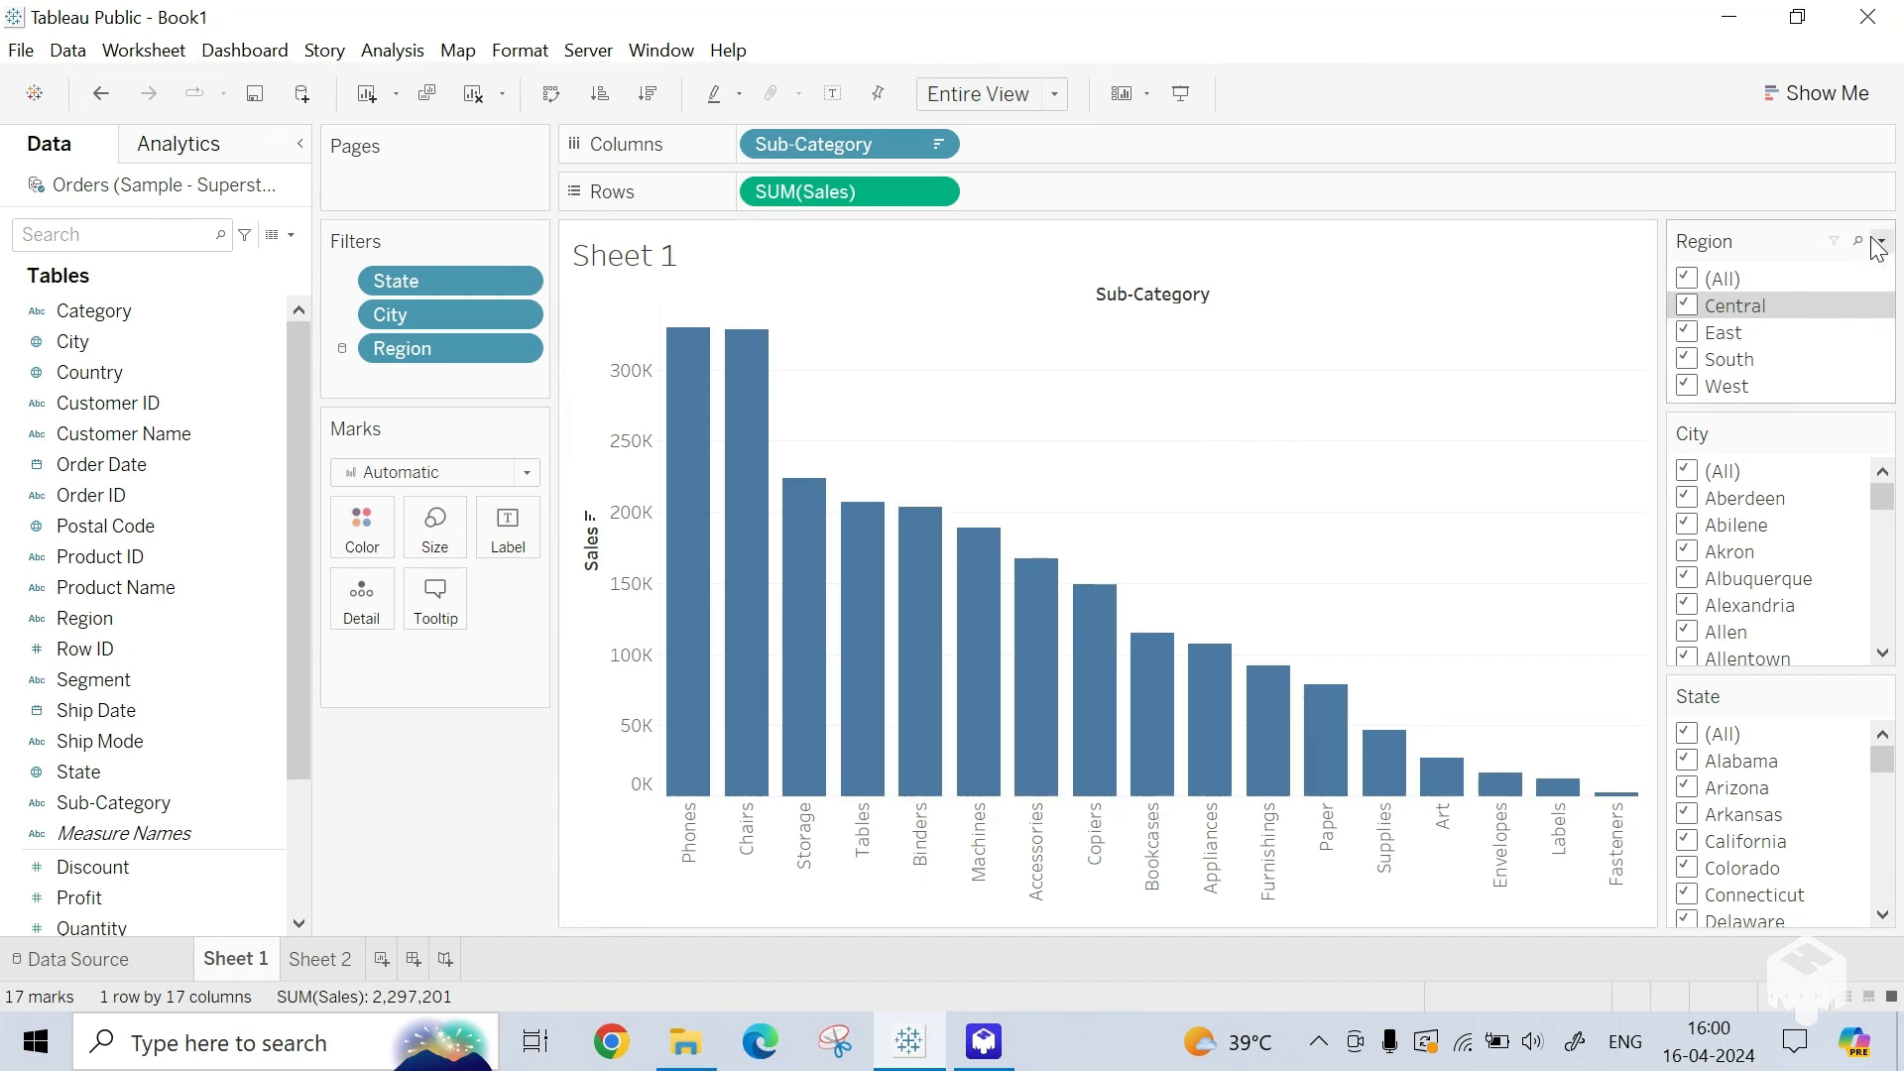
Step: Remove the shared Region filter from Sheet 1 and check its effect on Sheet 2
left_click(1882, 241)
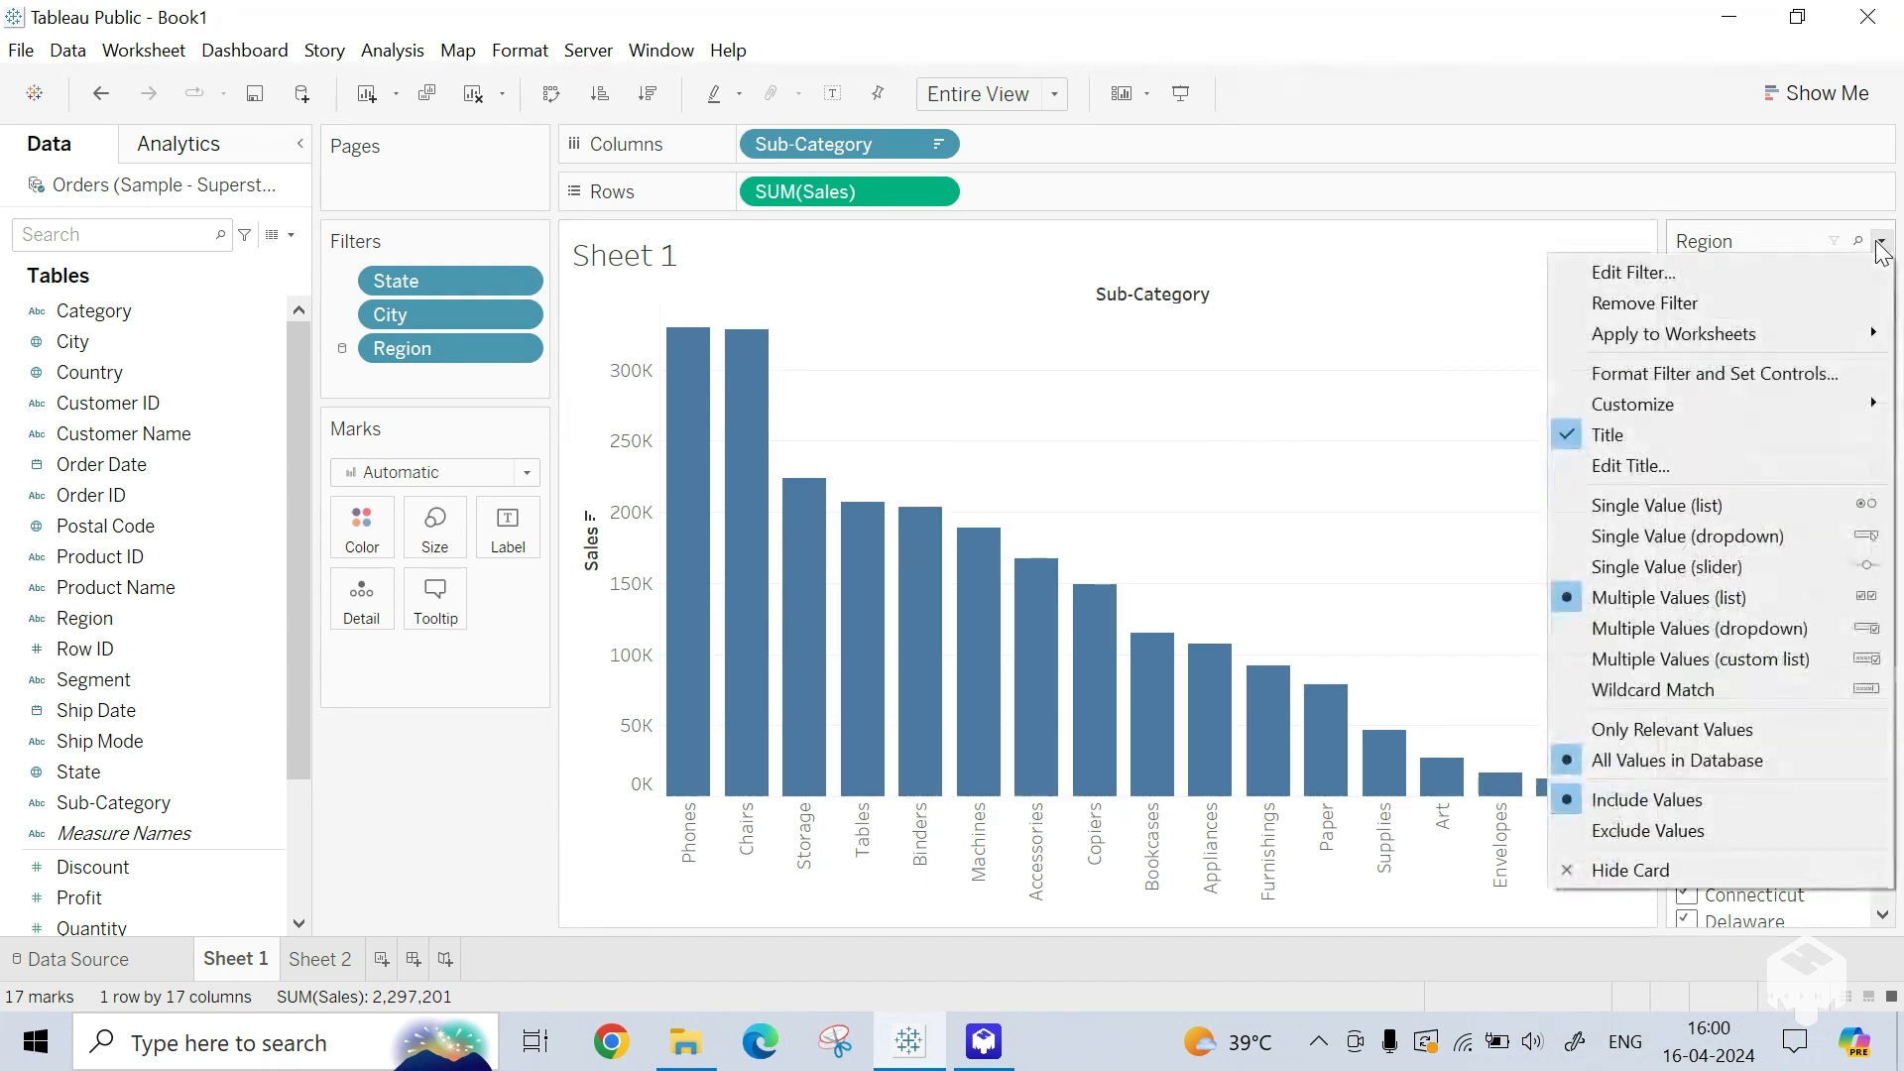
left_click(1772, 301)
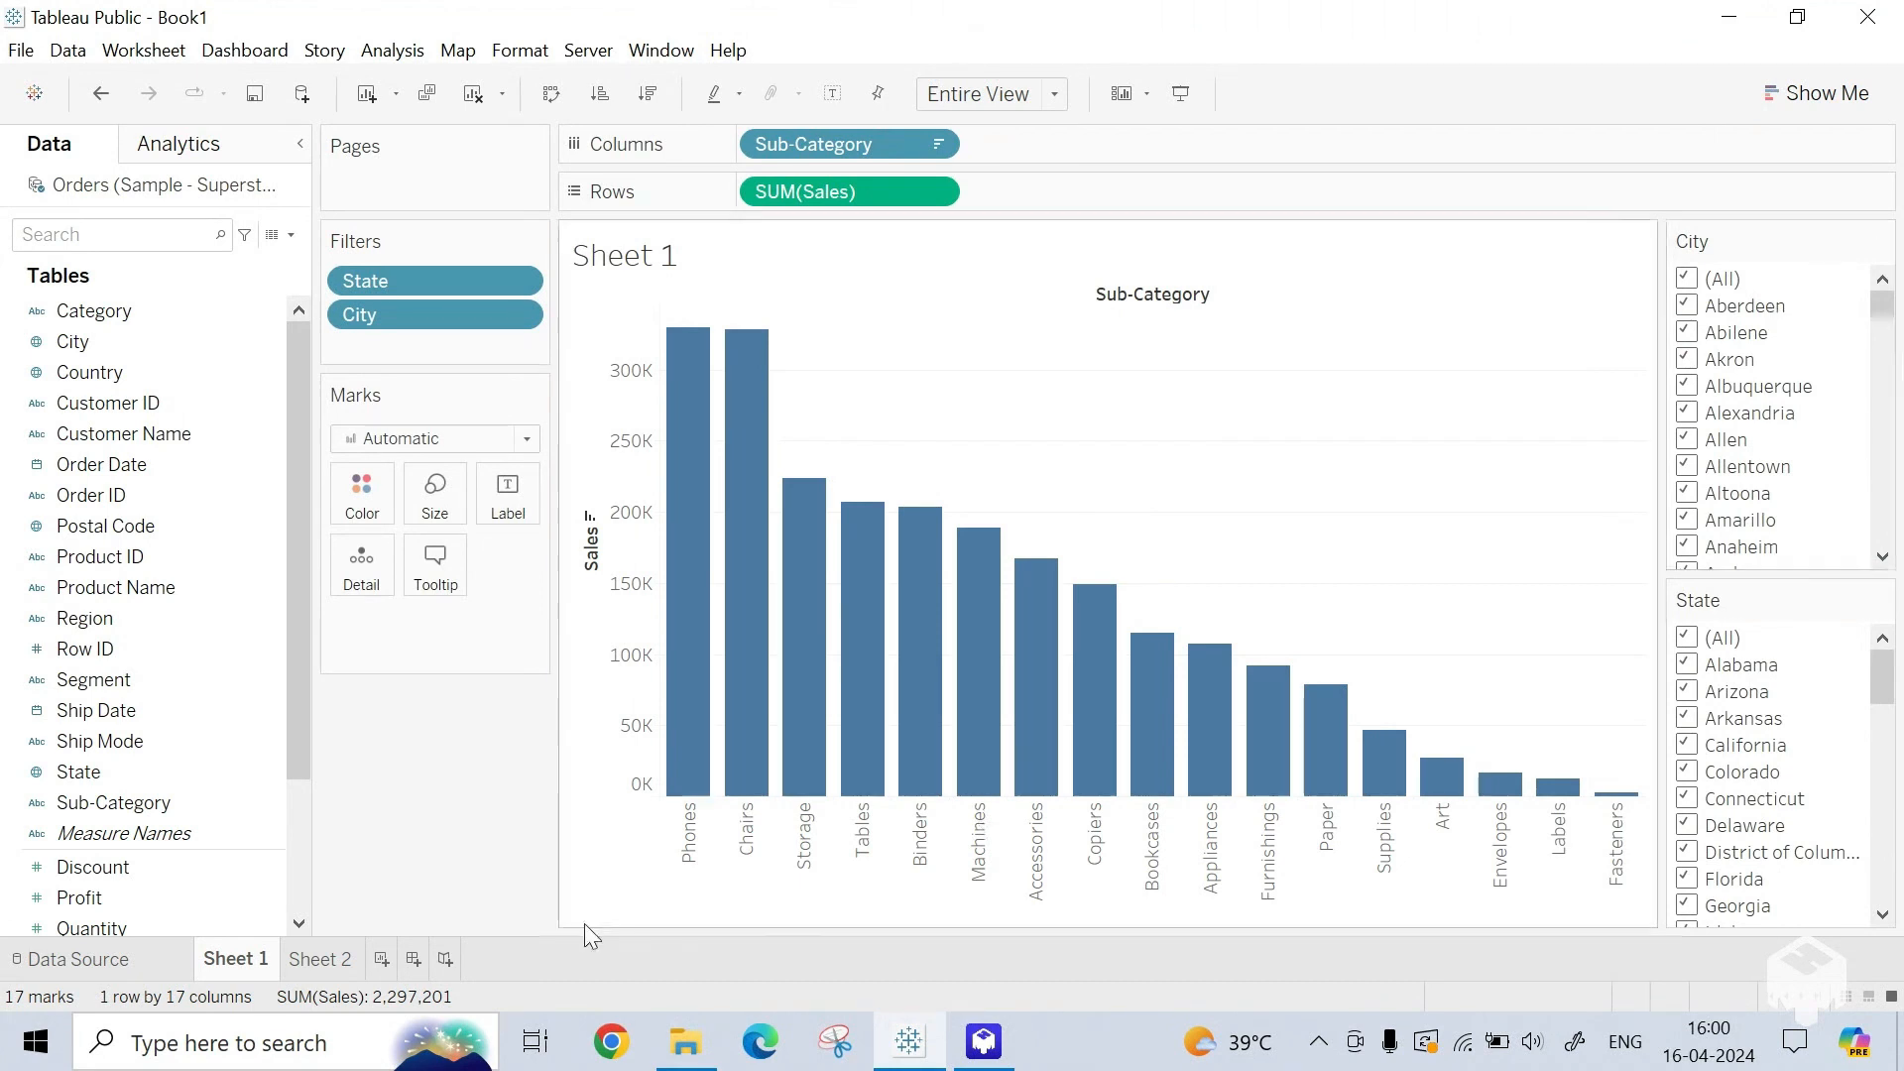
left_click(322, 959)
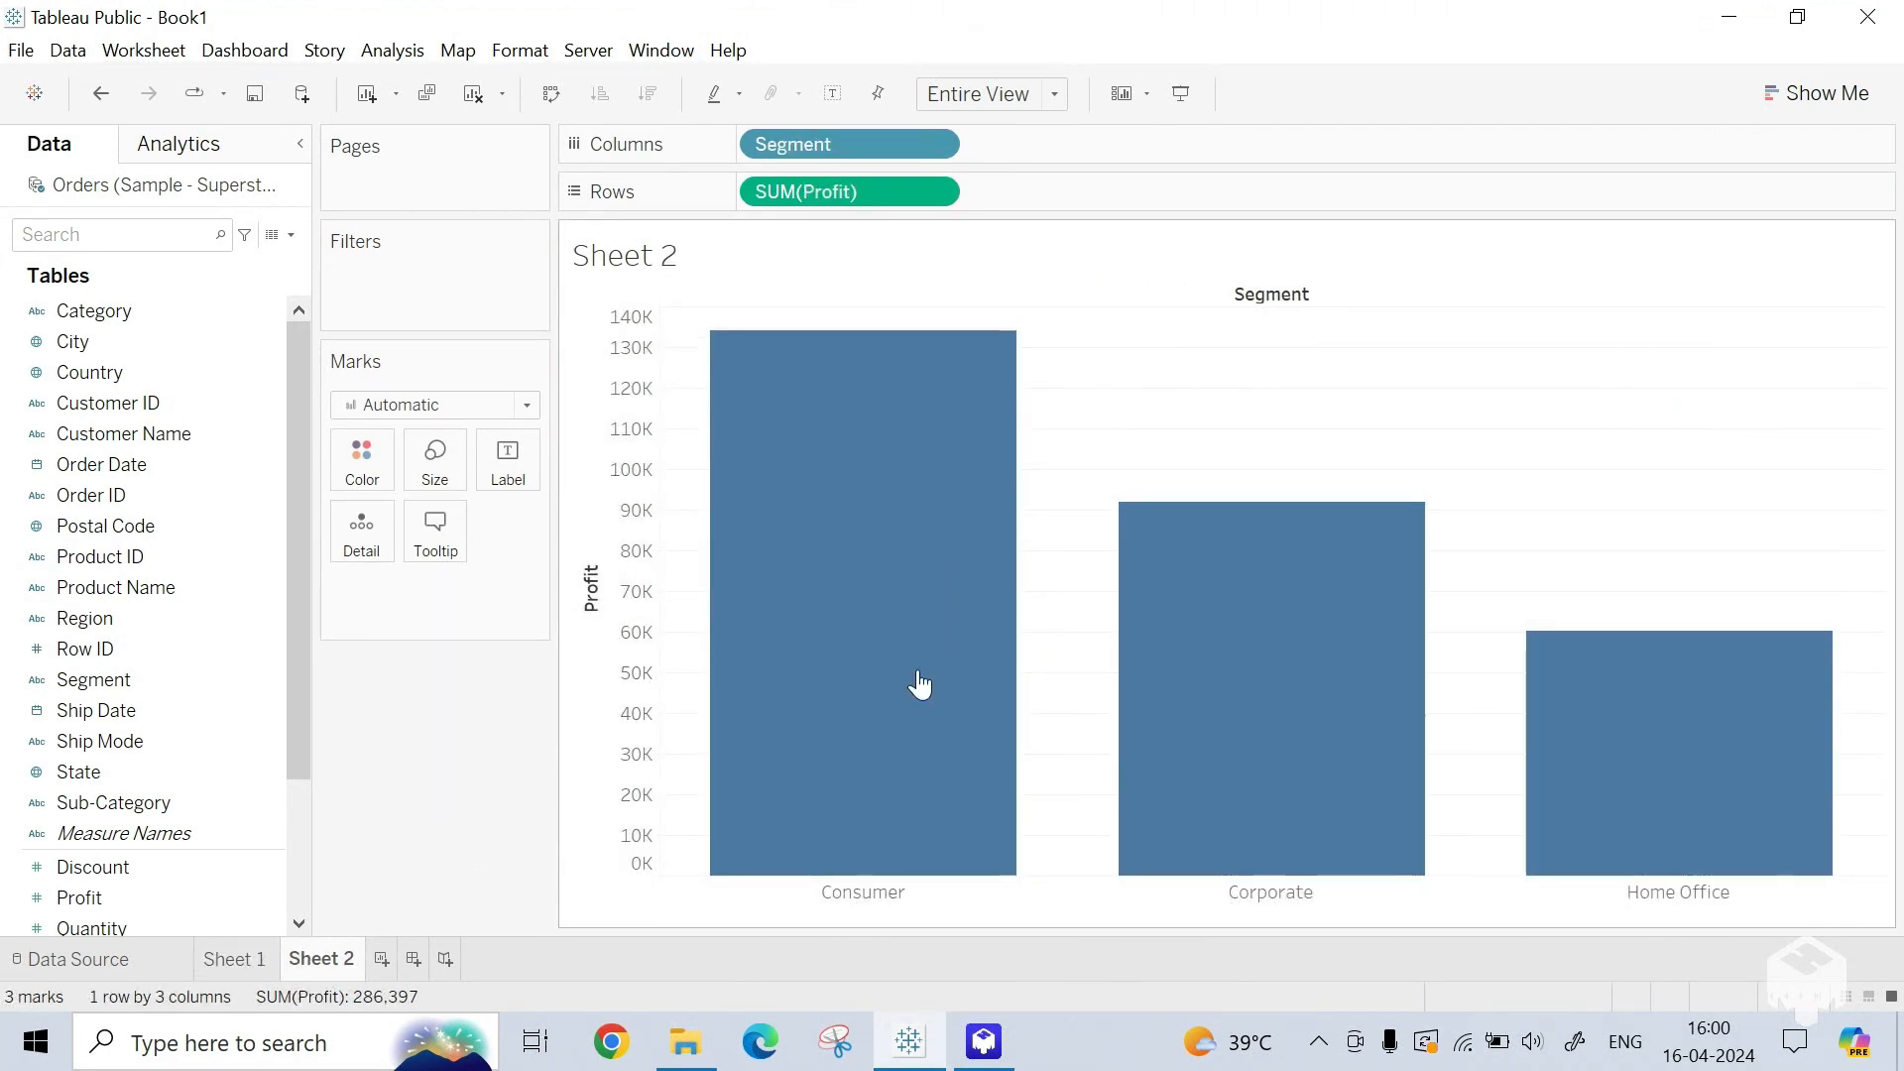
Step: Filter Sheet 1 by Region with all four regions selected and show the Region filter card beside the chart
left_click(224, 960)
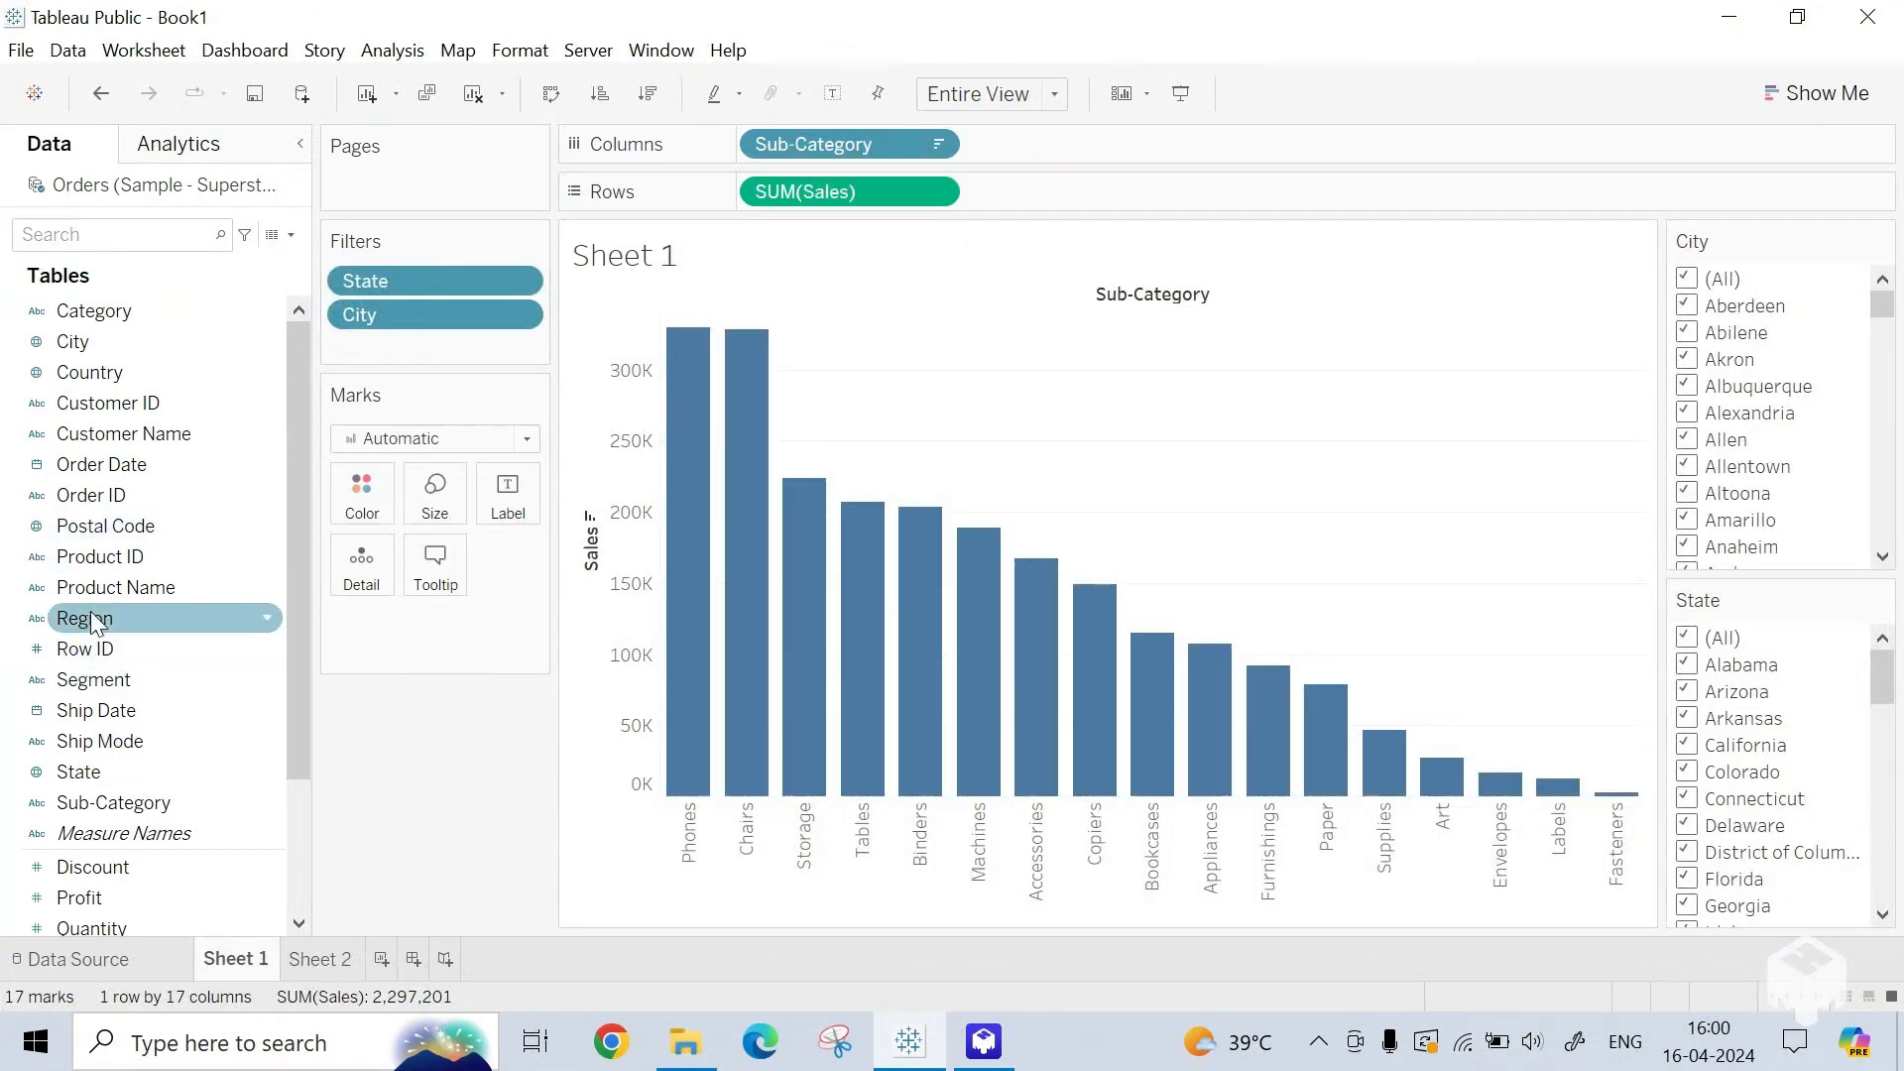
left_click_drag(90, 618, 385, 335)
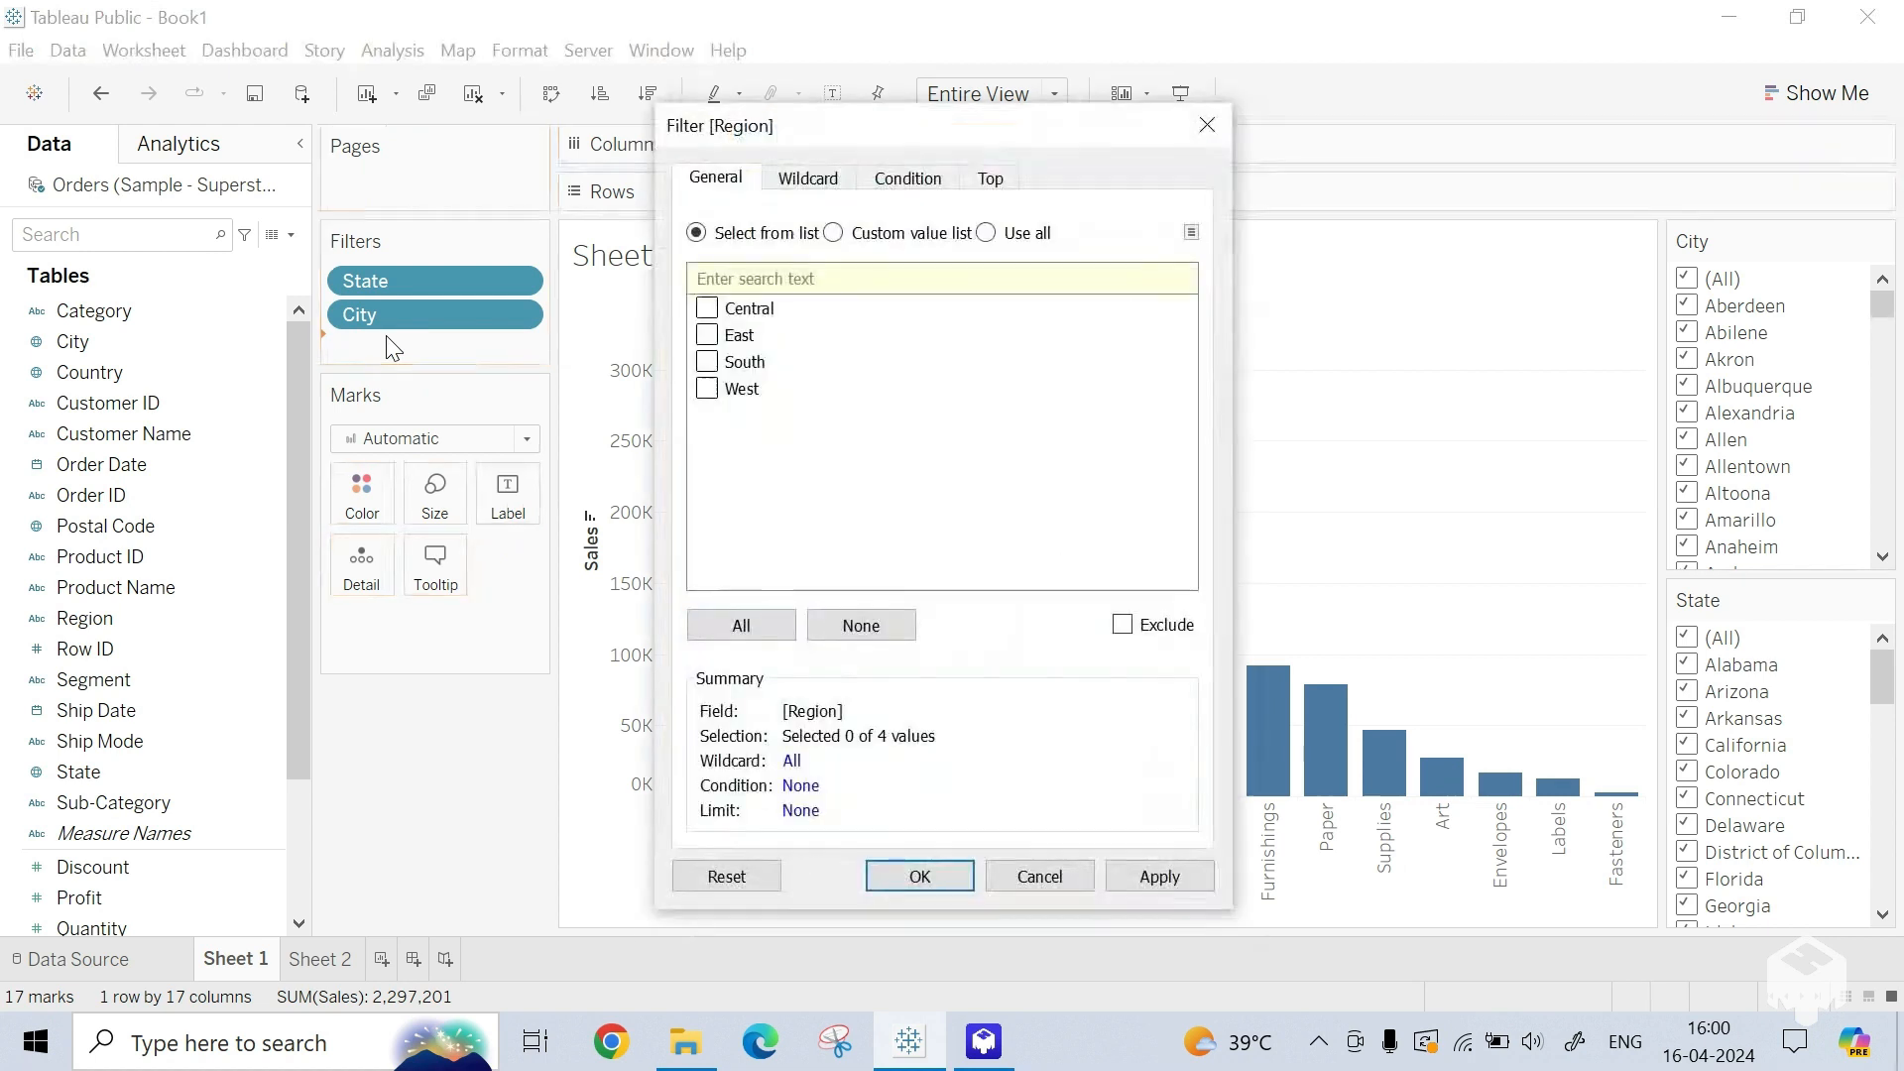
left_click(734, 629)
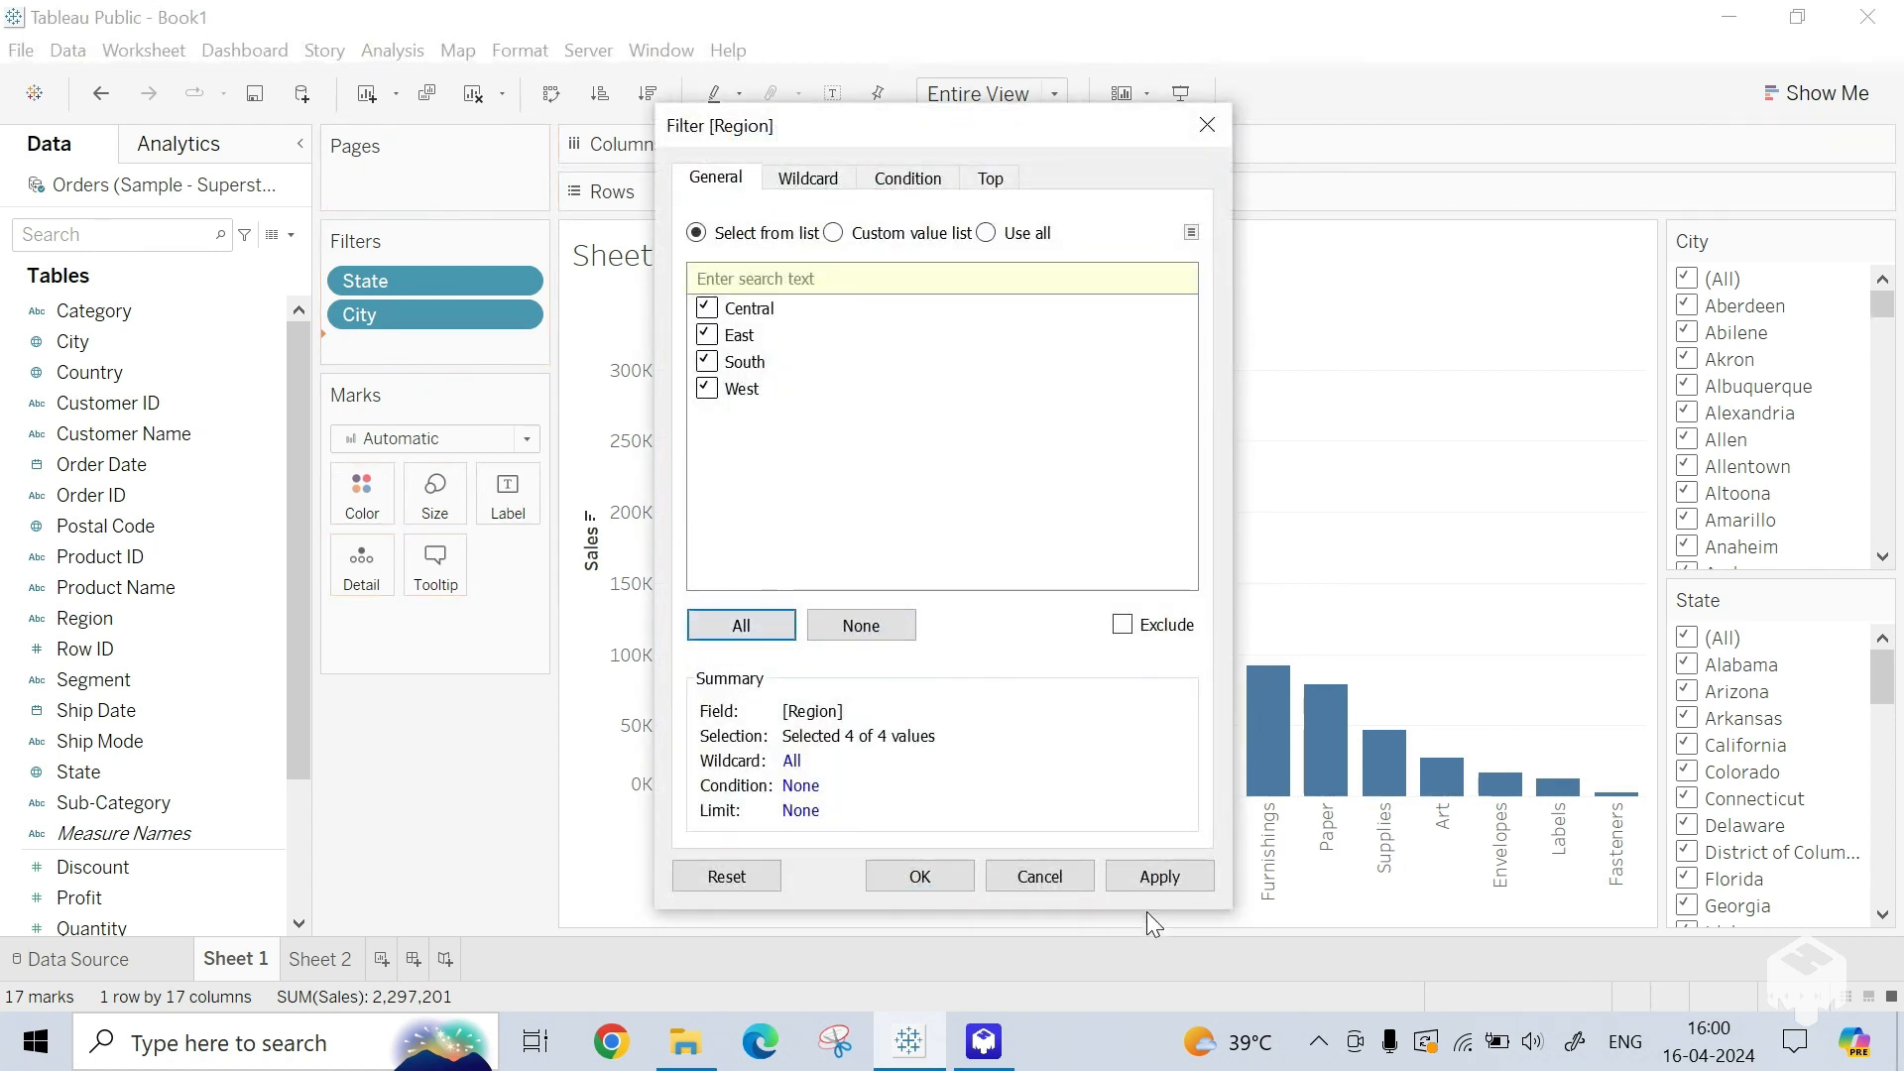
left_click(1138, 879)
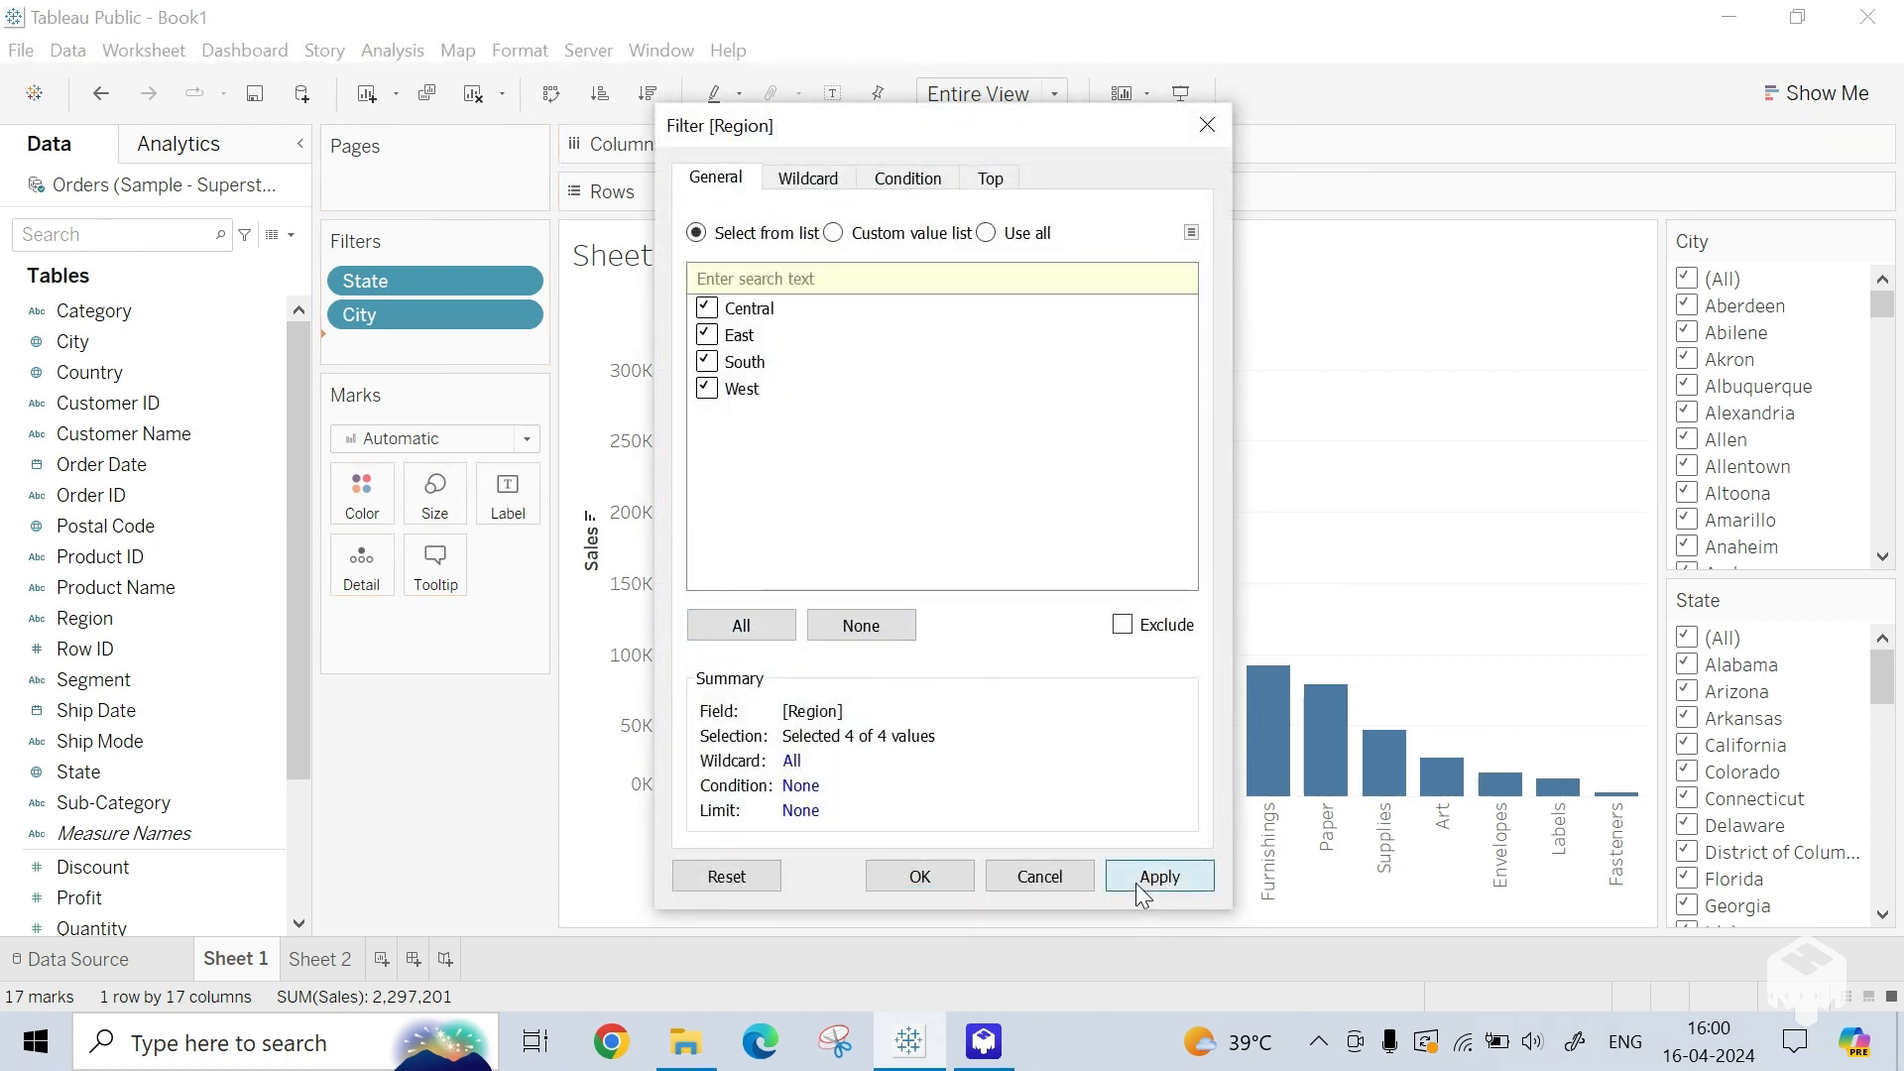
left_click(921, 877)
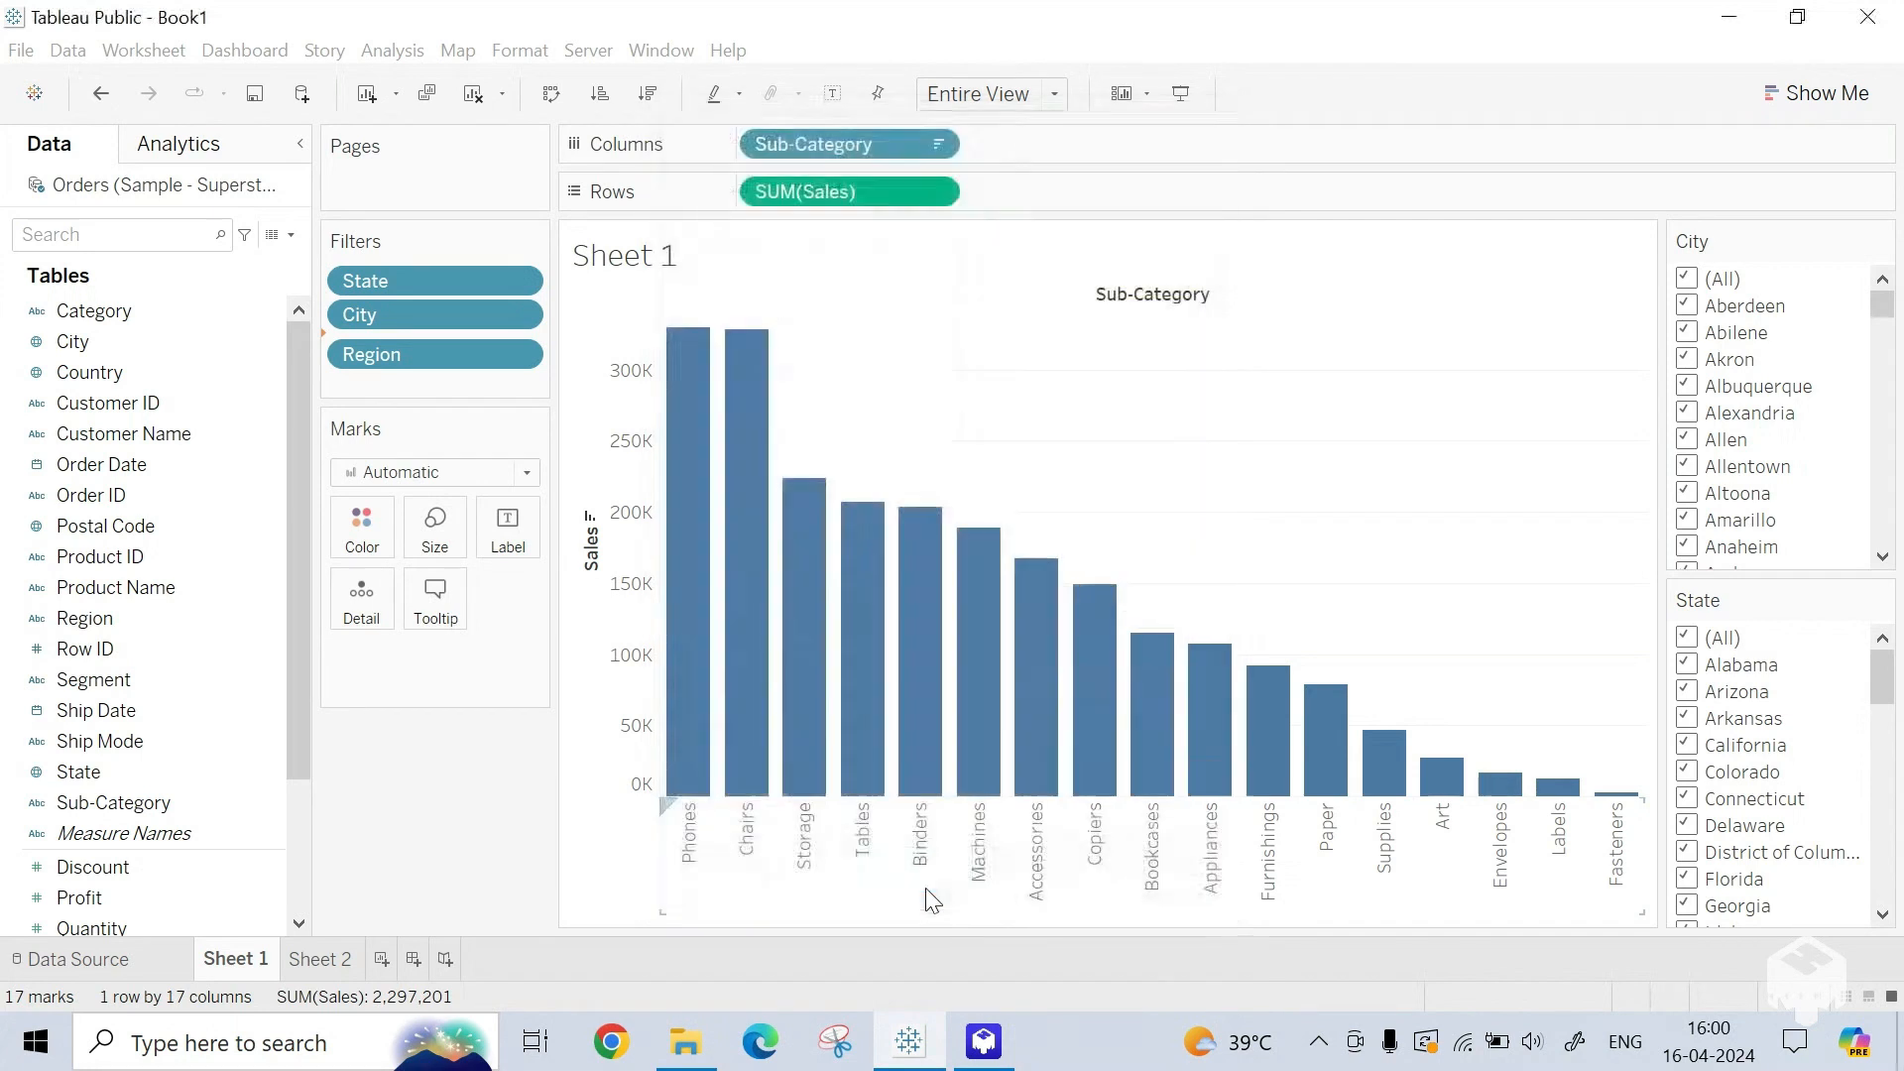
right_click(486, 351)
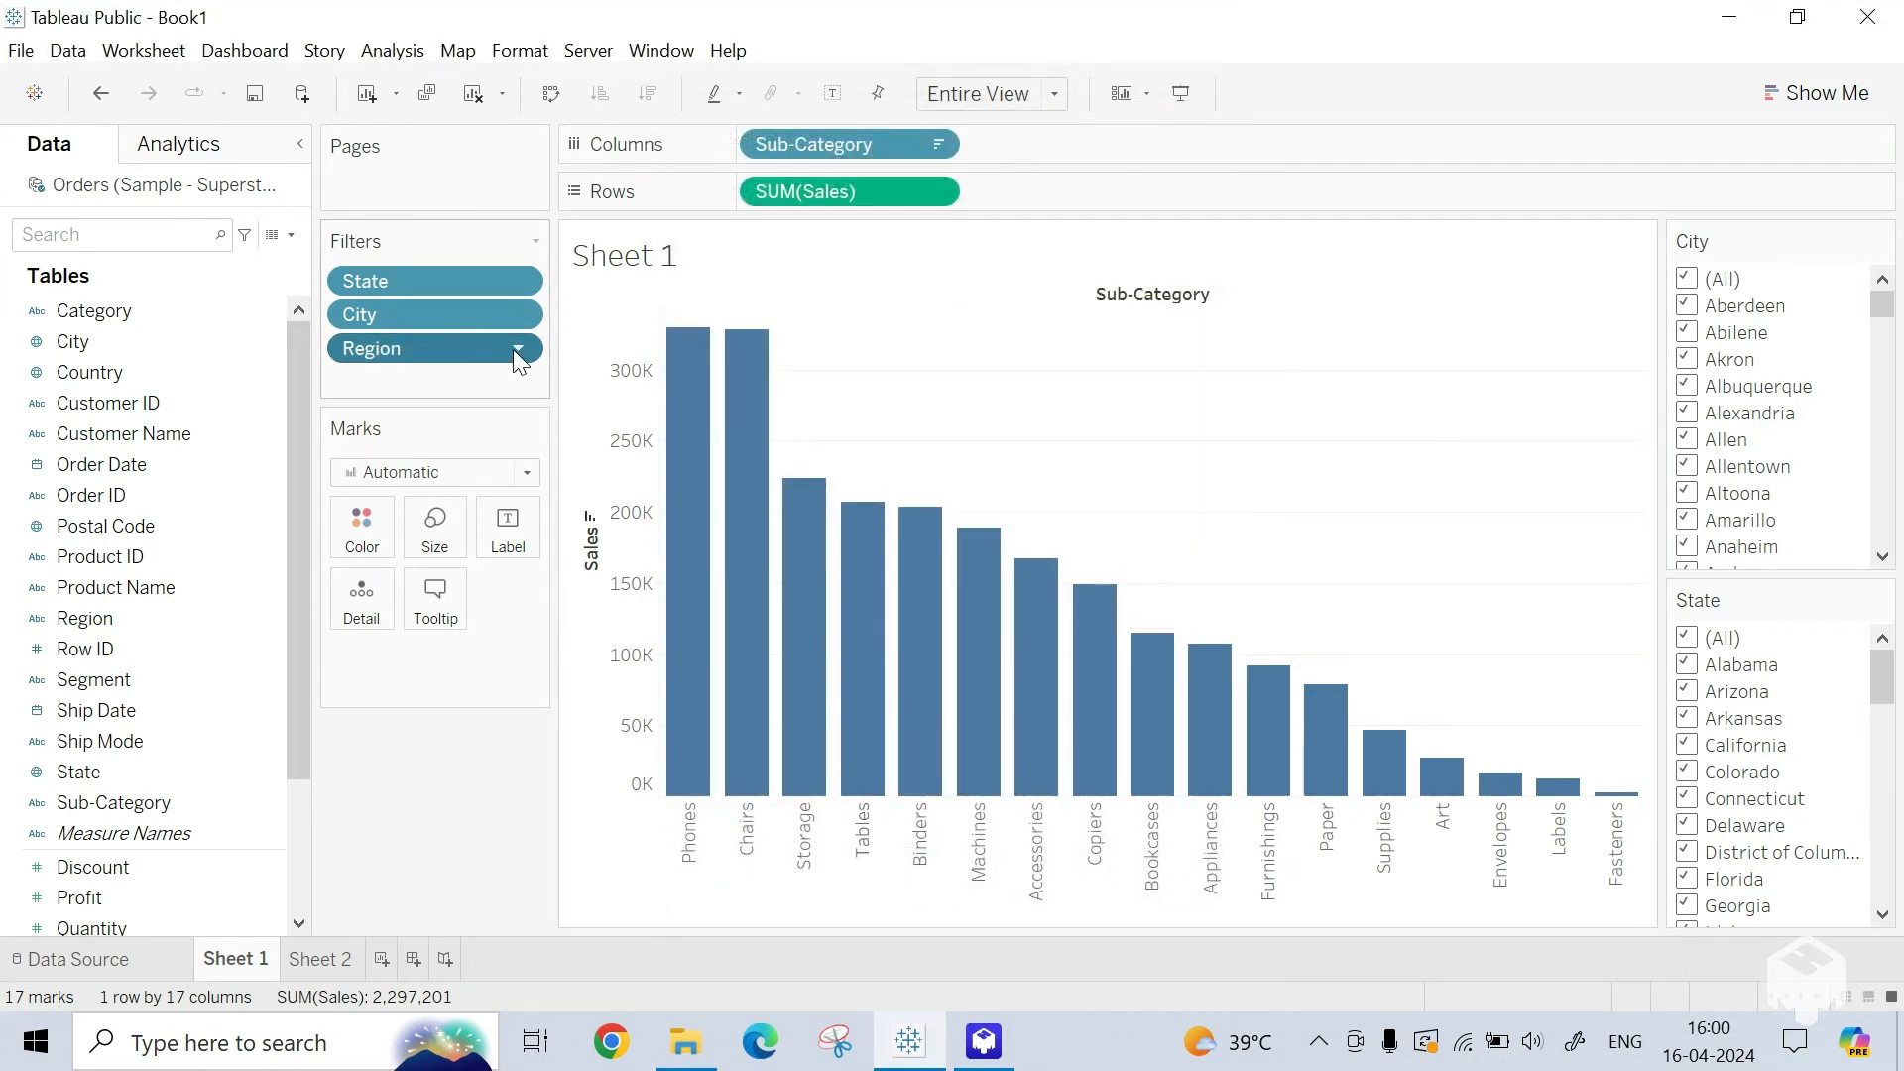
left_click(517, 350)
left_click(497, 424)
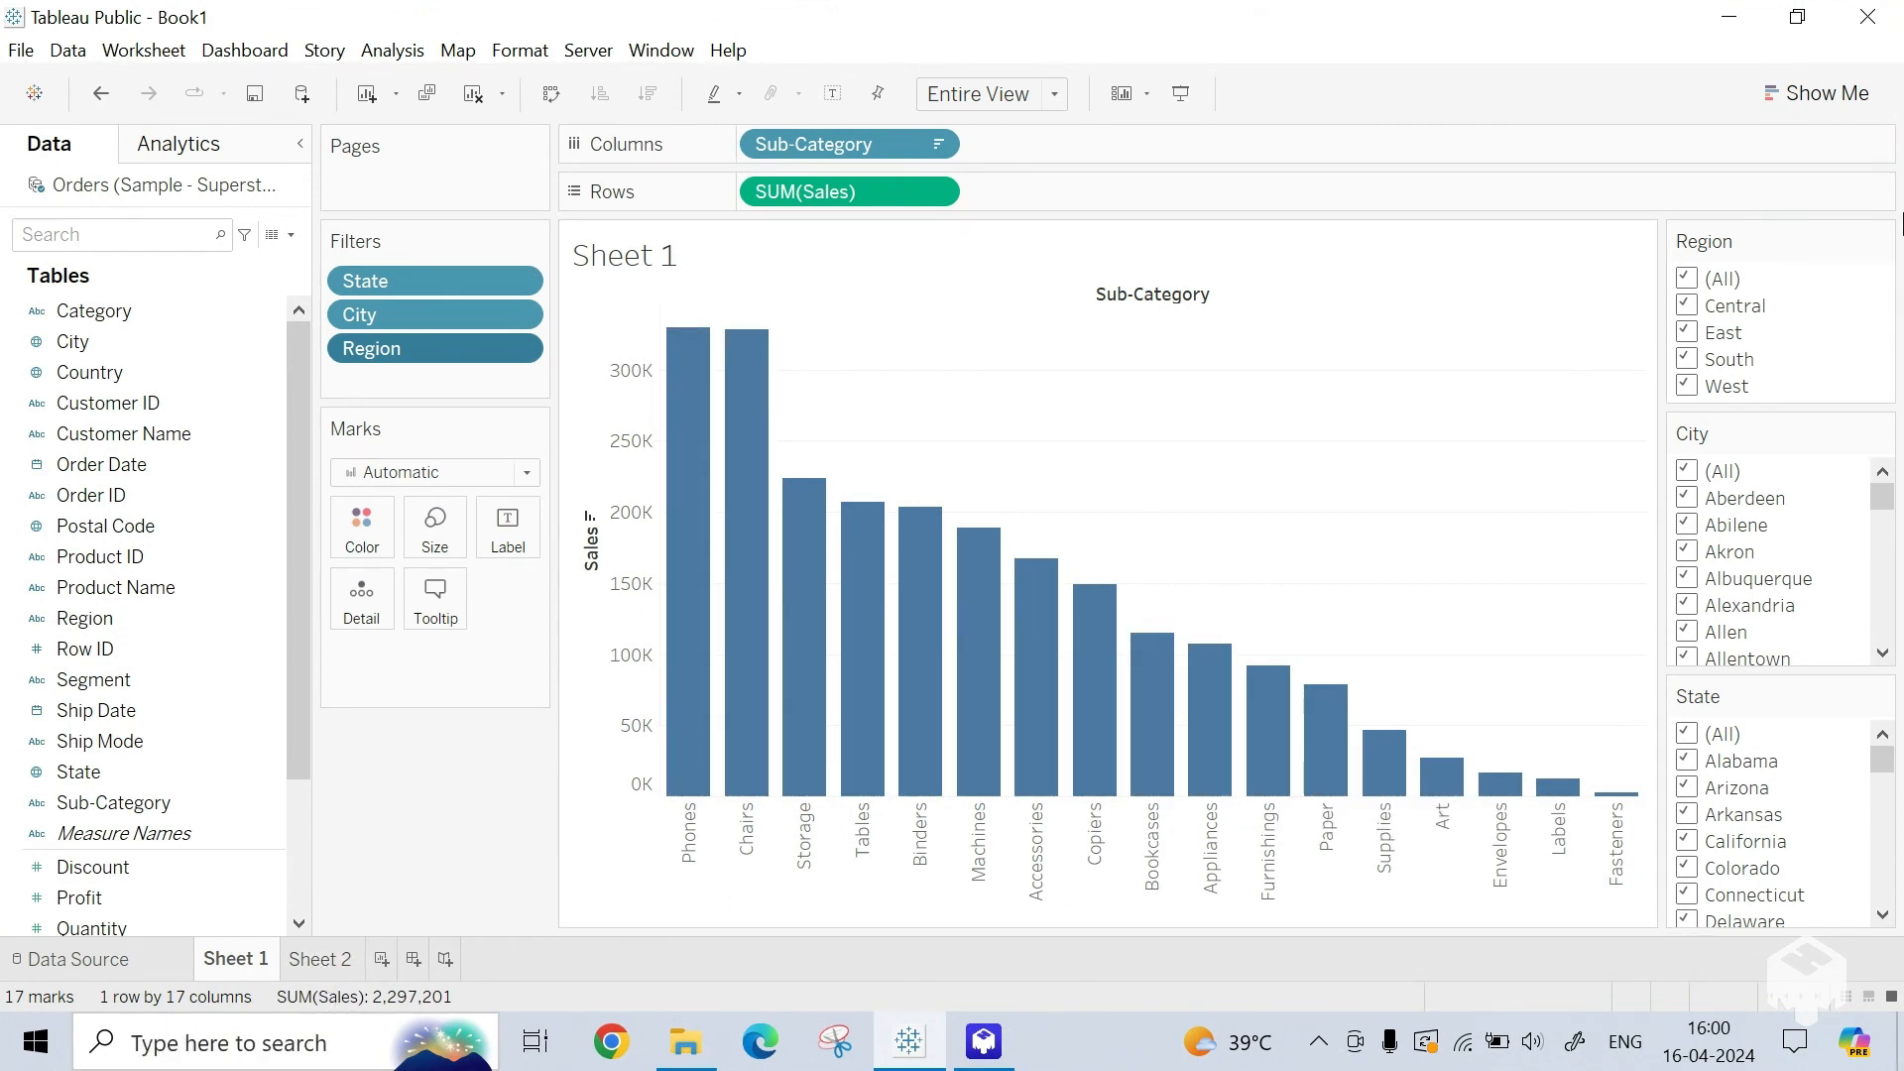
Step: Review the Region filter card's options, including its formatting settings and title editor, leaving them without making changes
left_click(1882, 242)
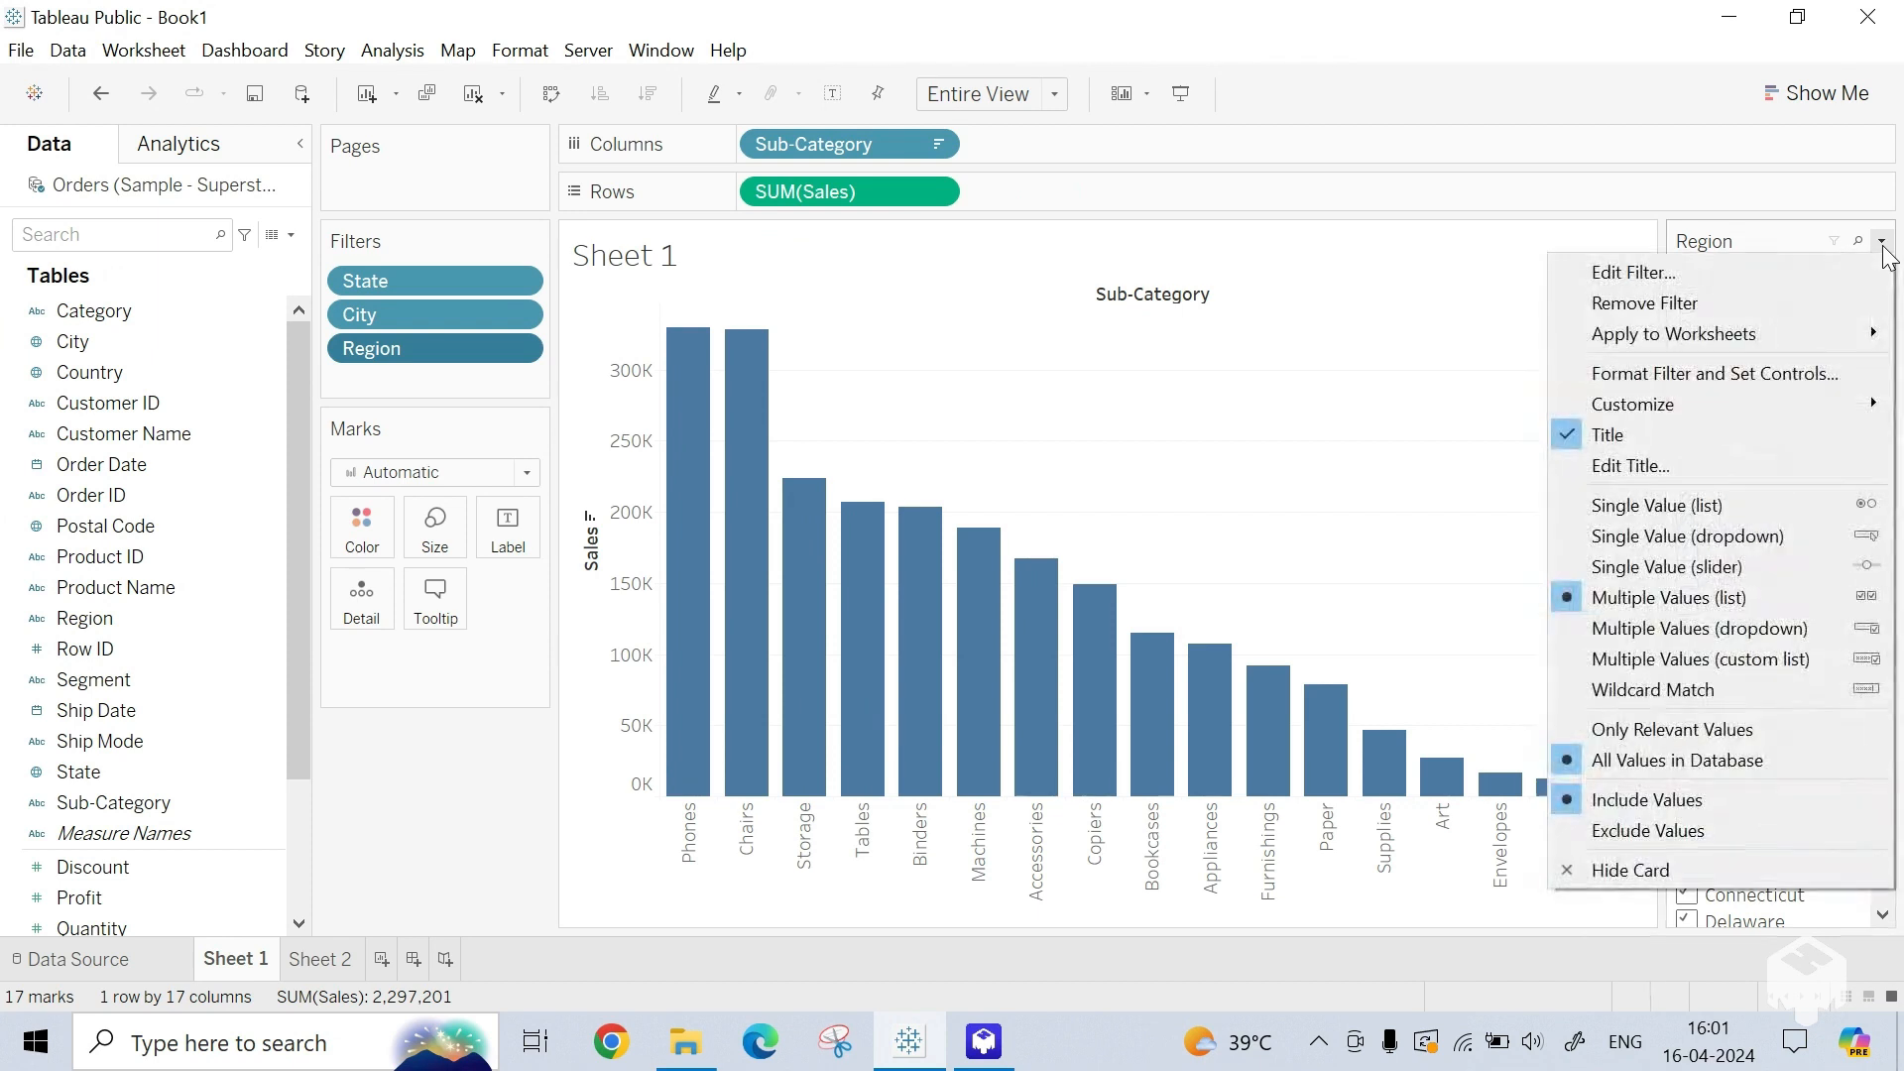
mouse_move(1778, 339)
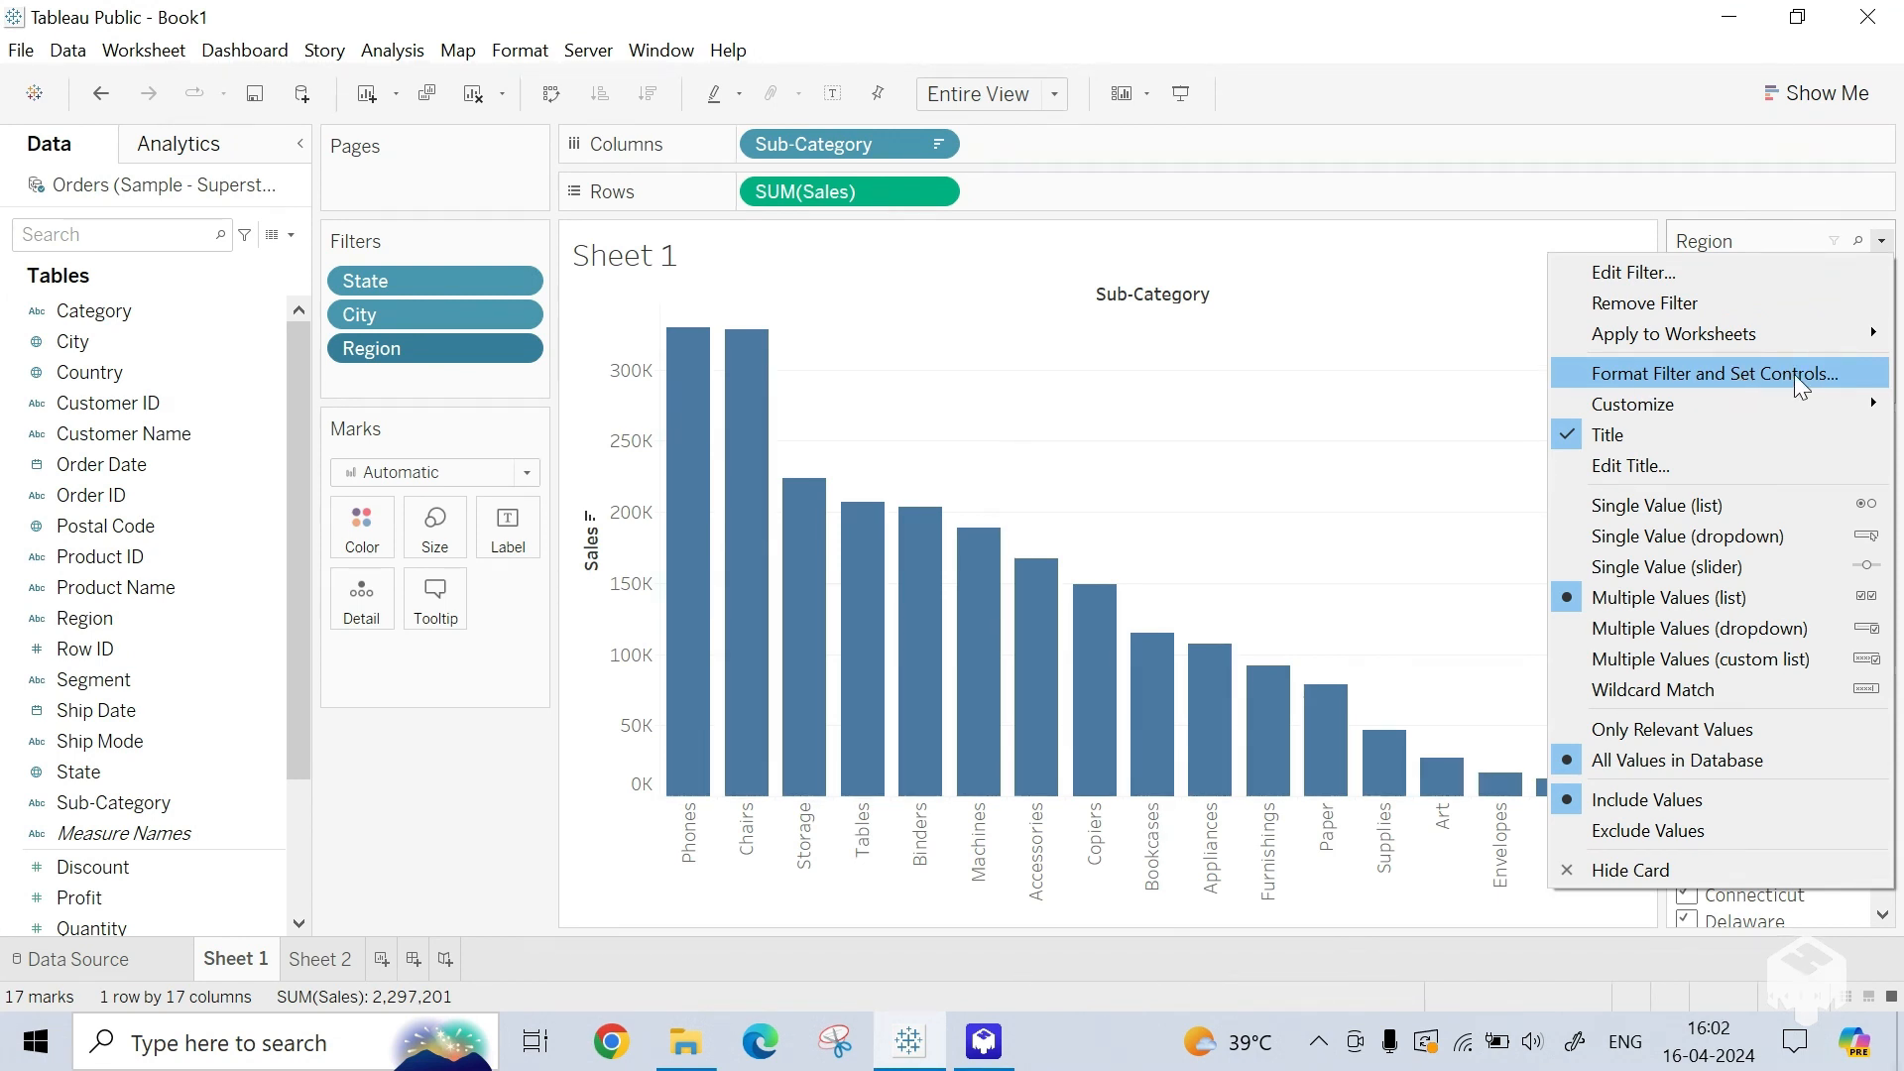
left_click(1734, 384)
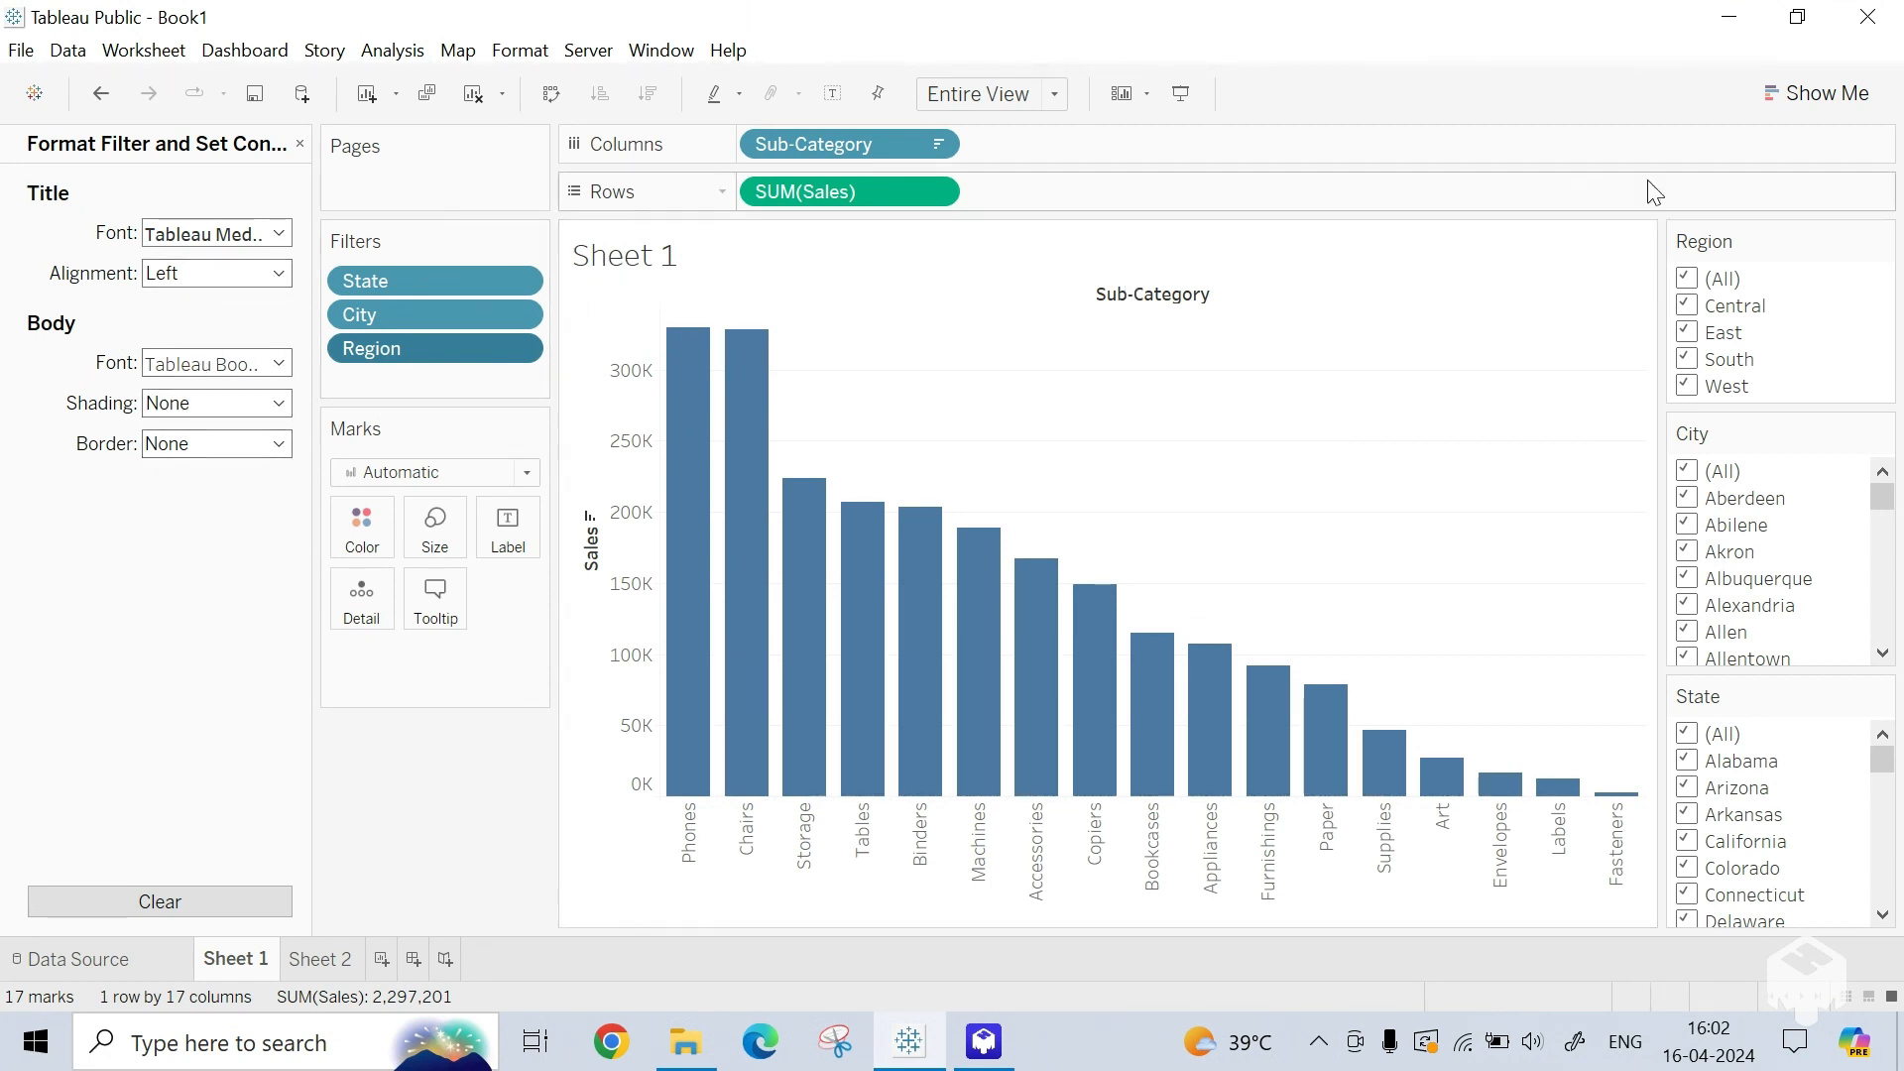
left_click(299, 143)
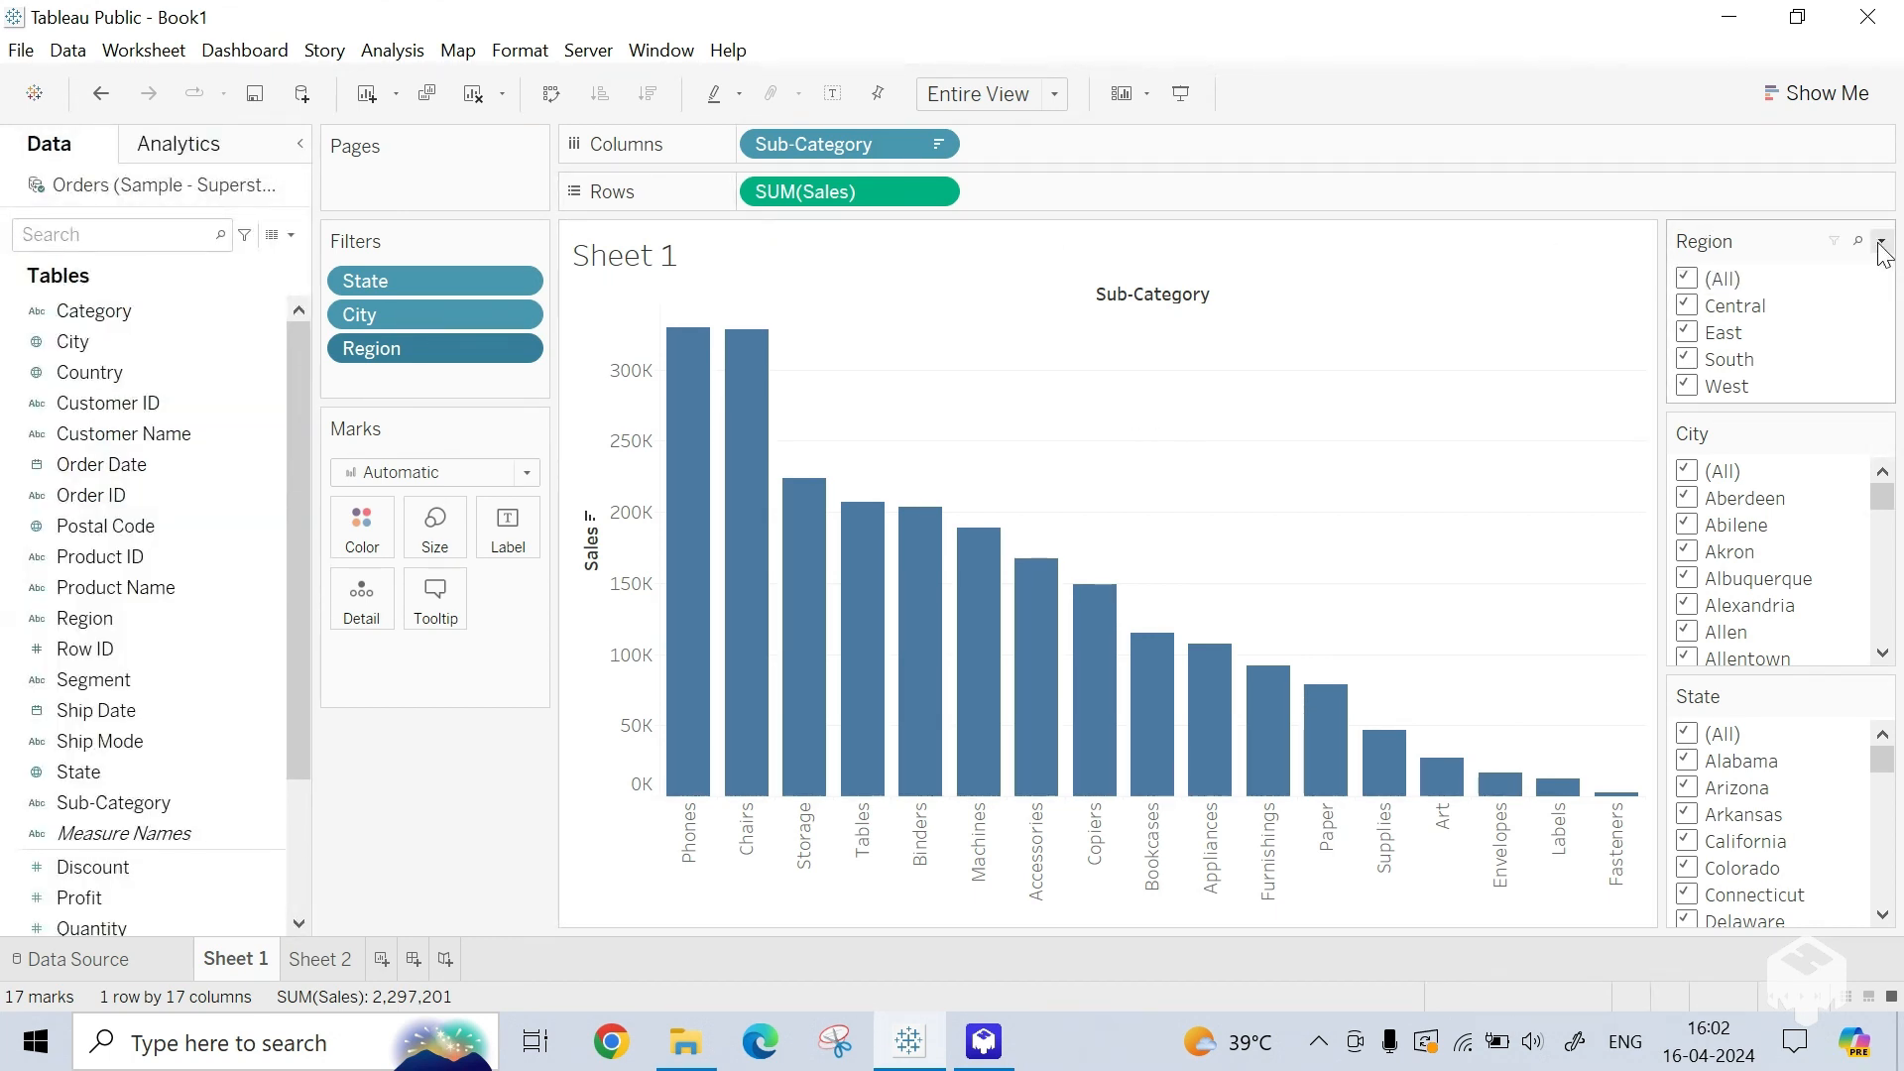
left_click(1882, 241)
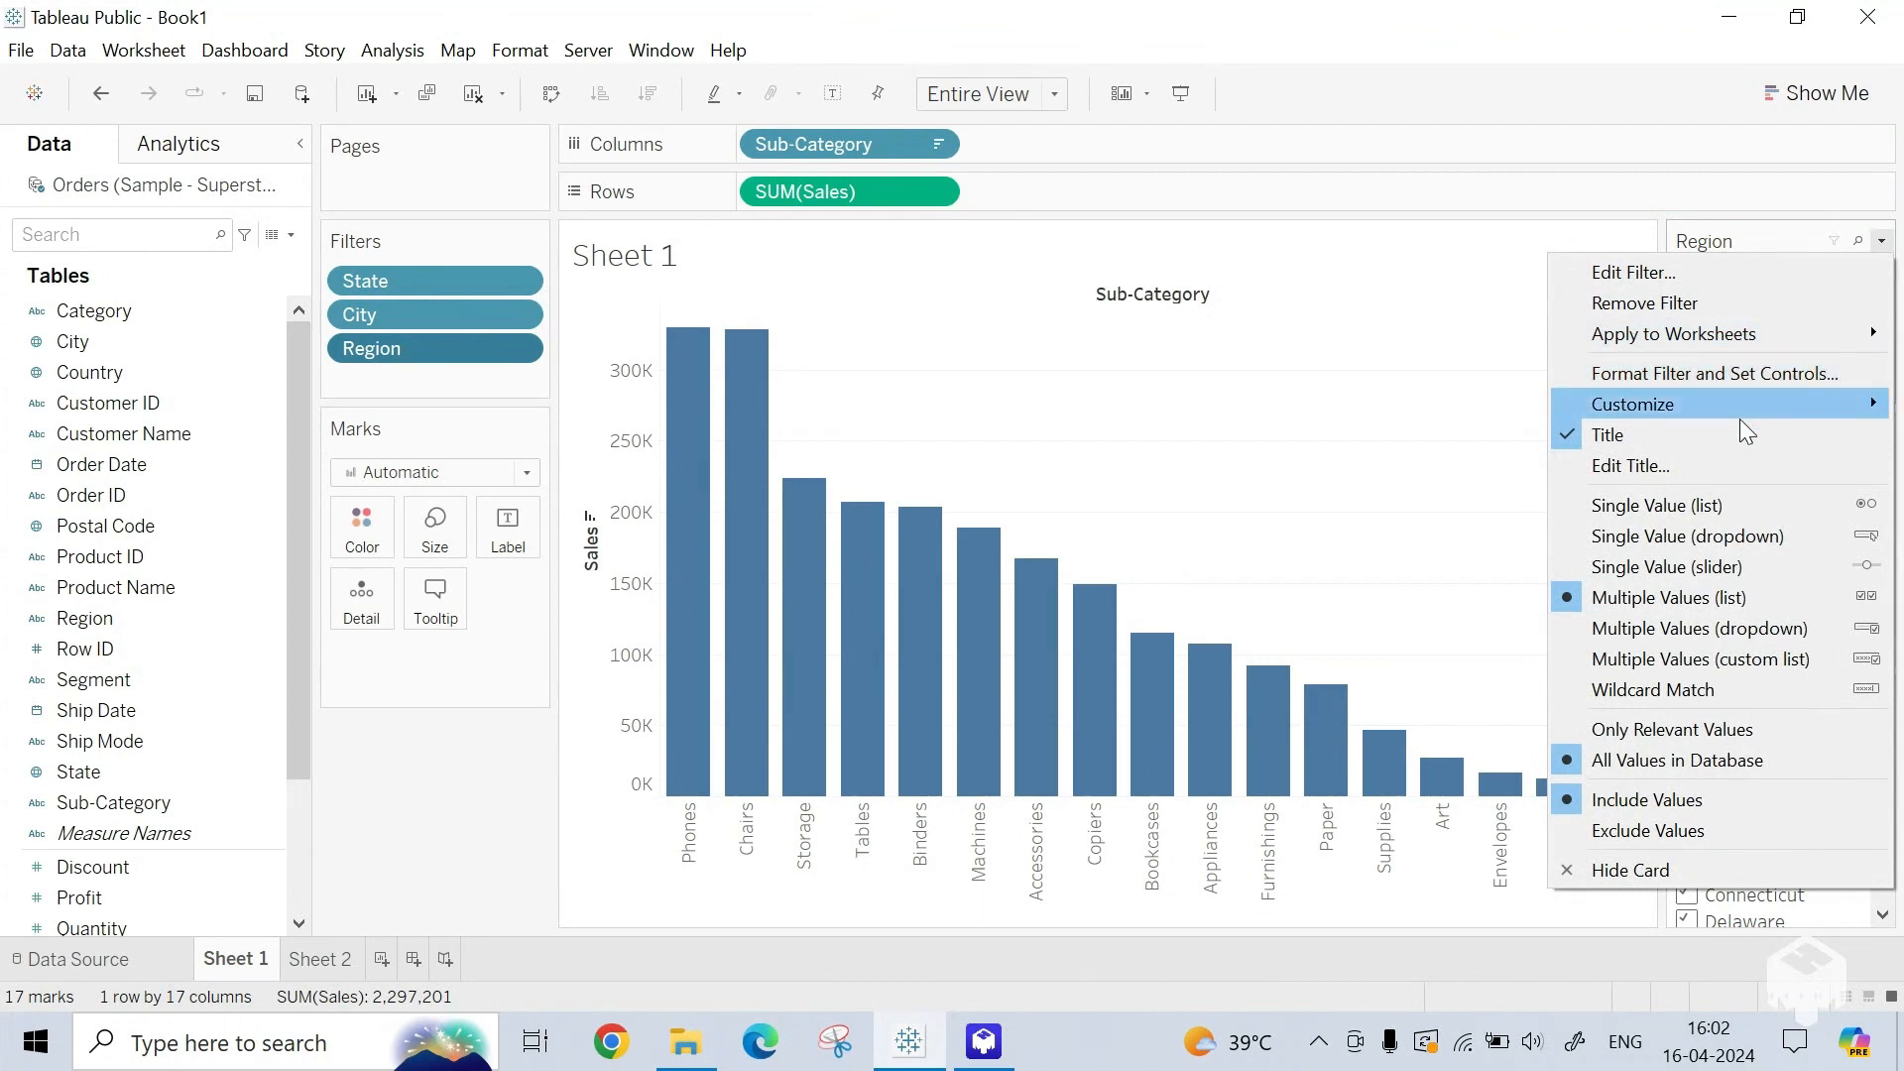
left_click(1728, 468)
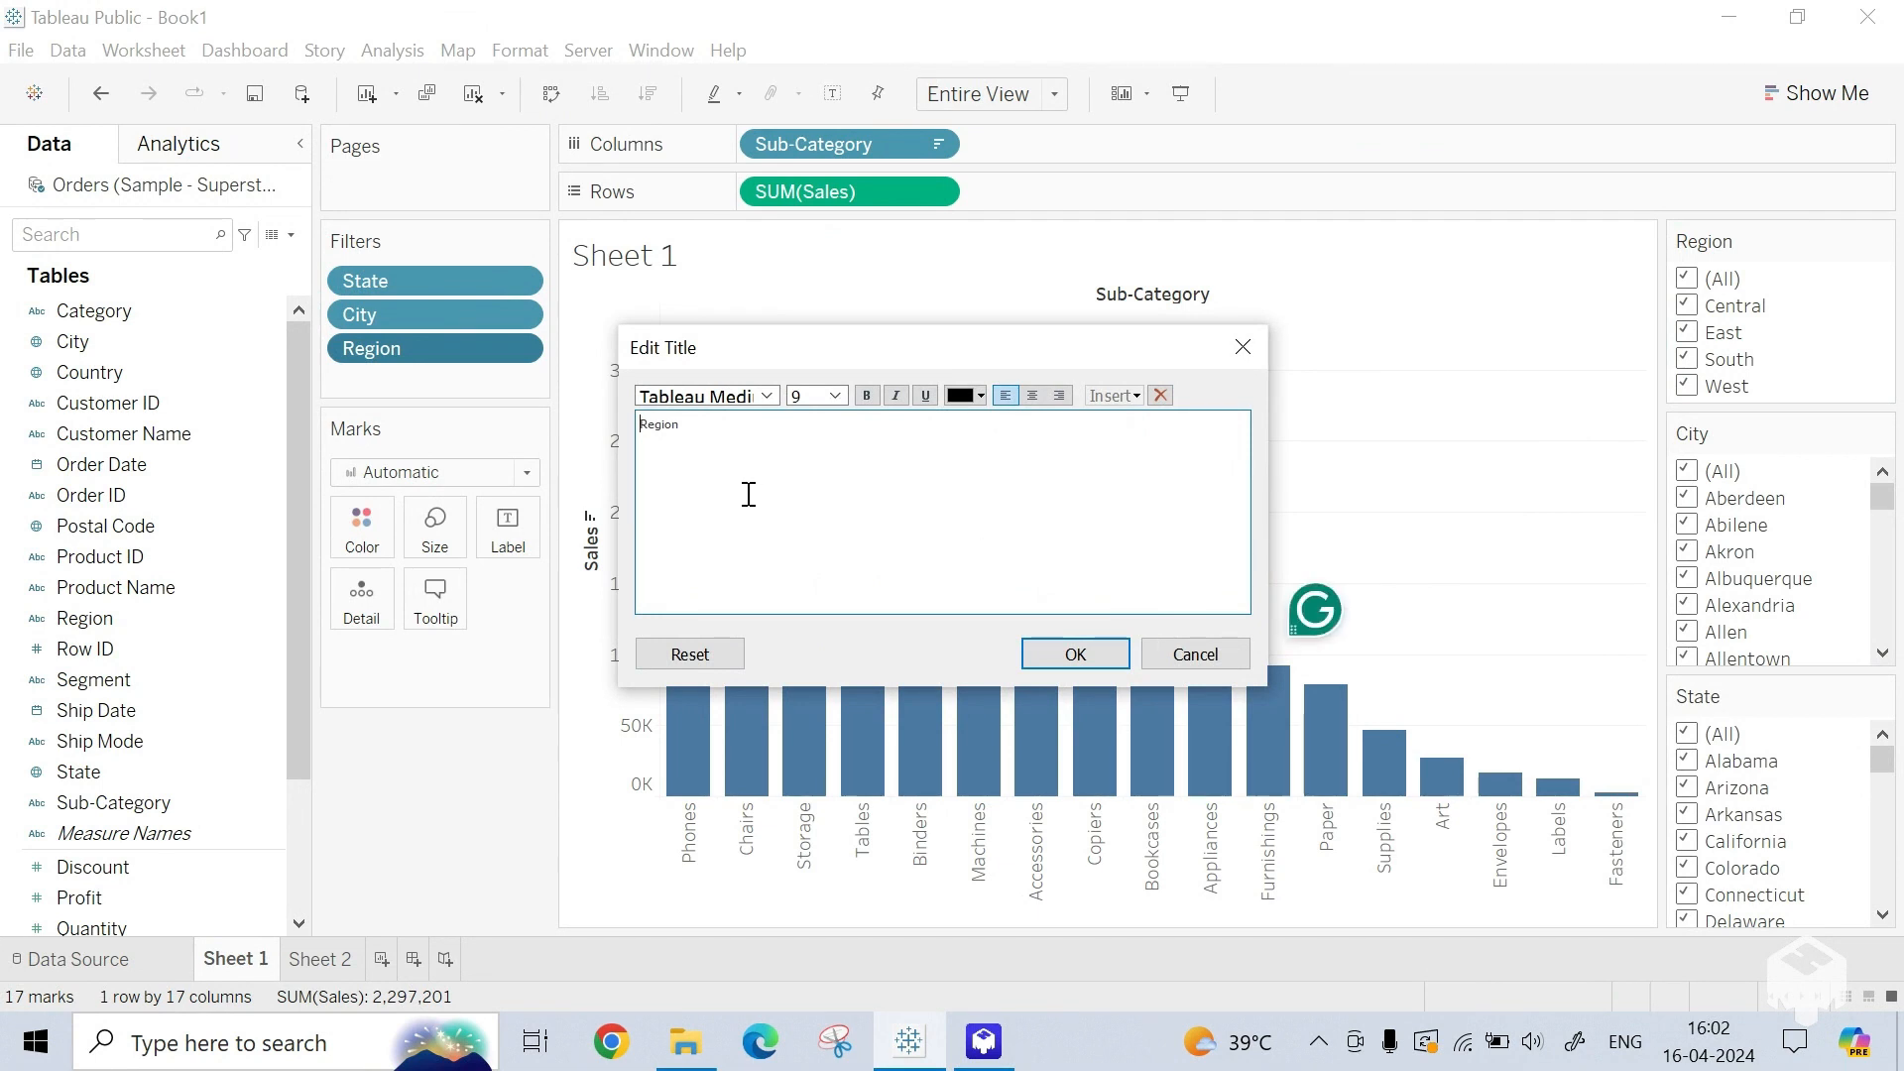
left_click(1242, 346)
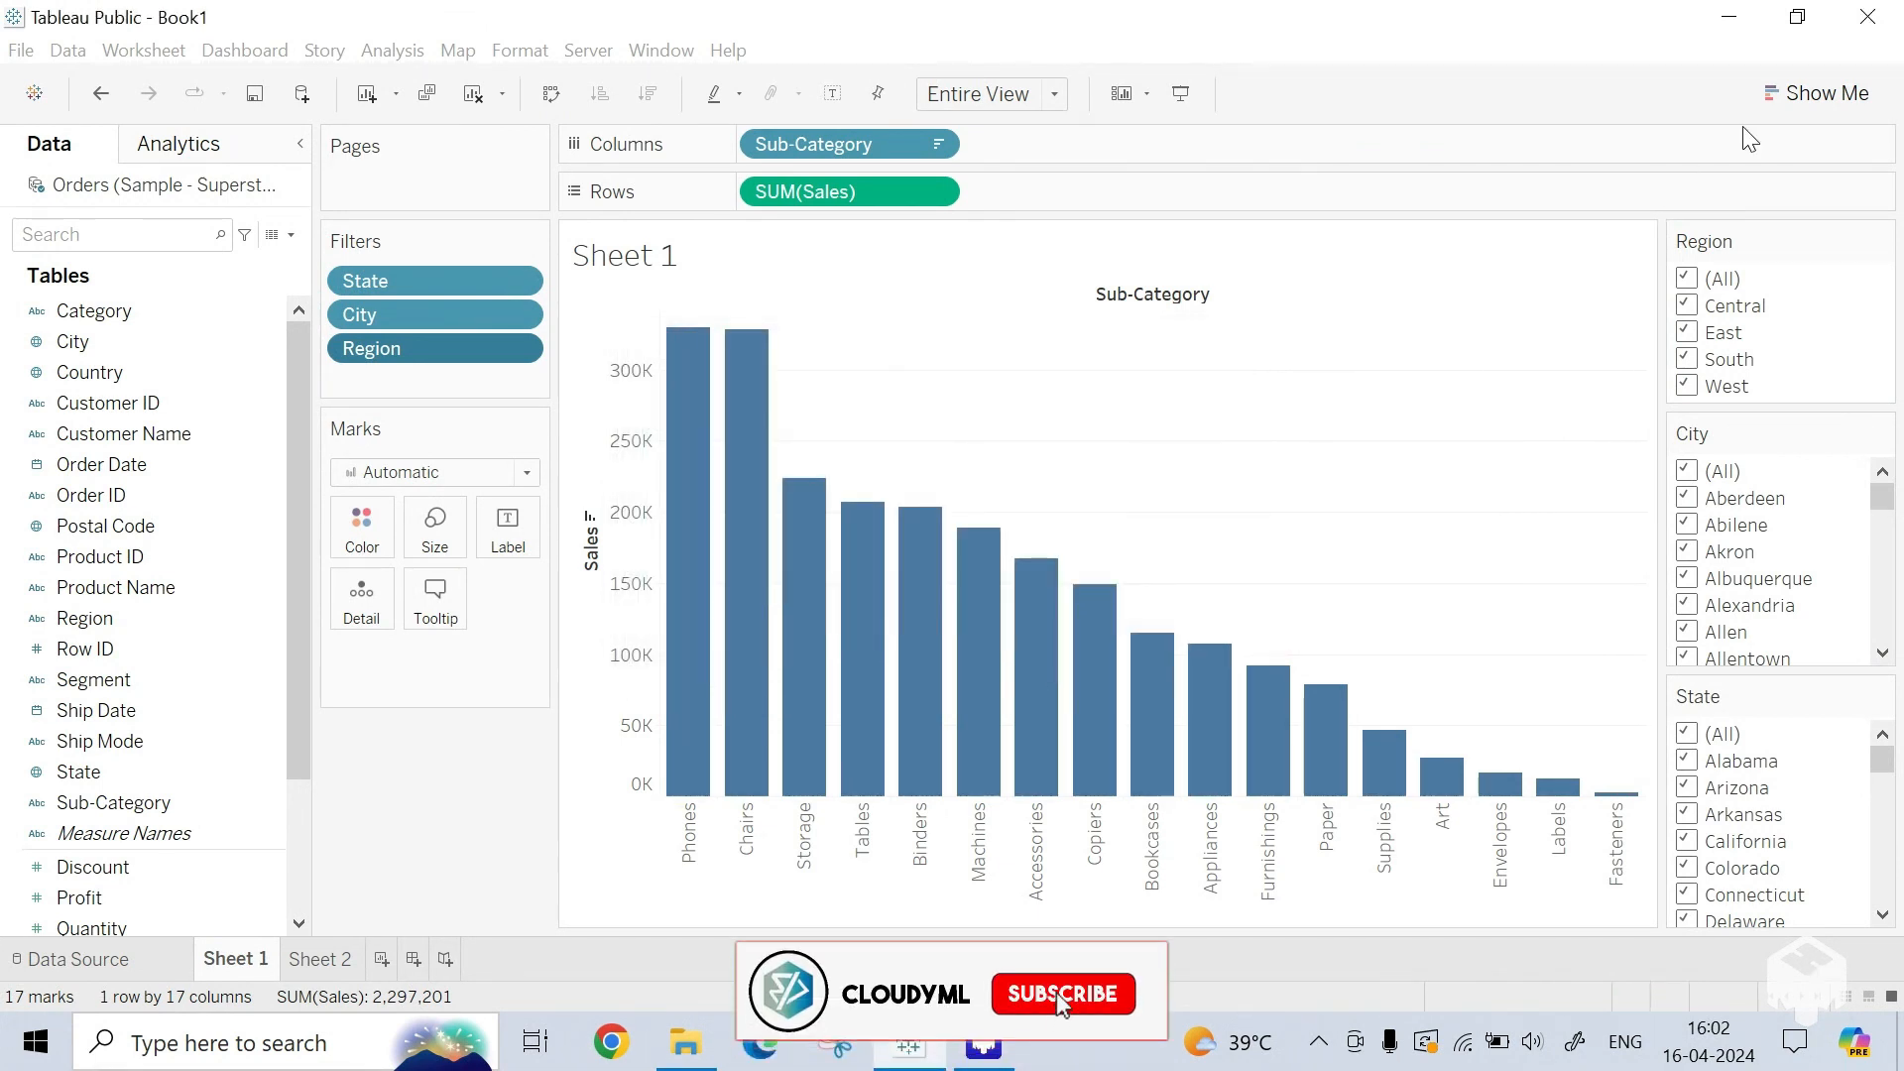
left_click(1882, 241)
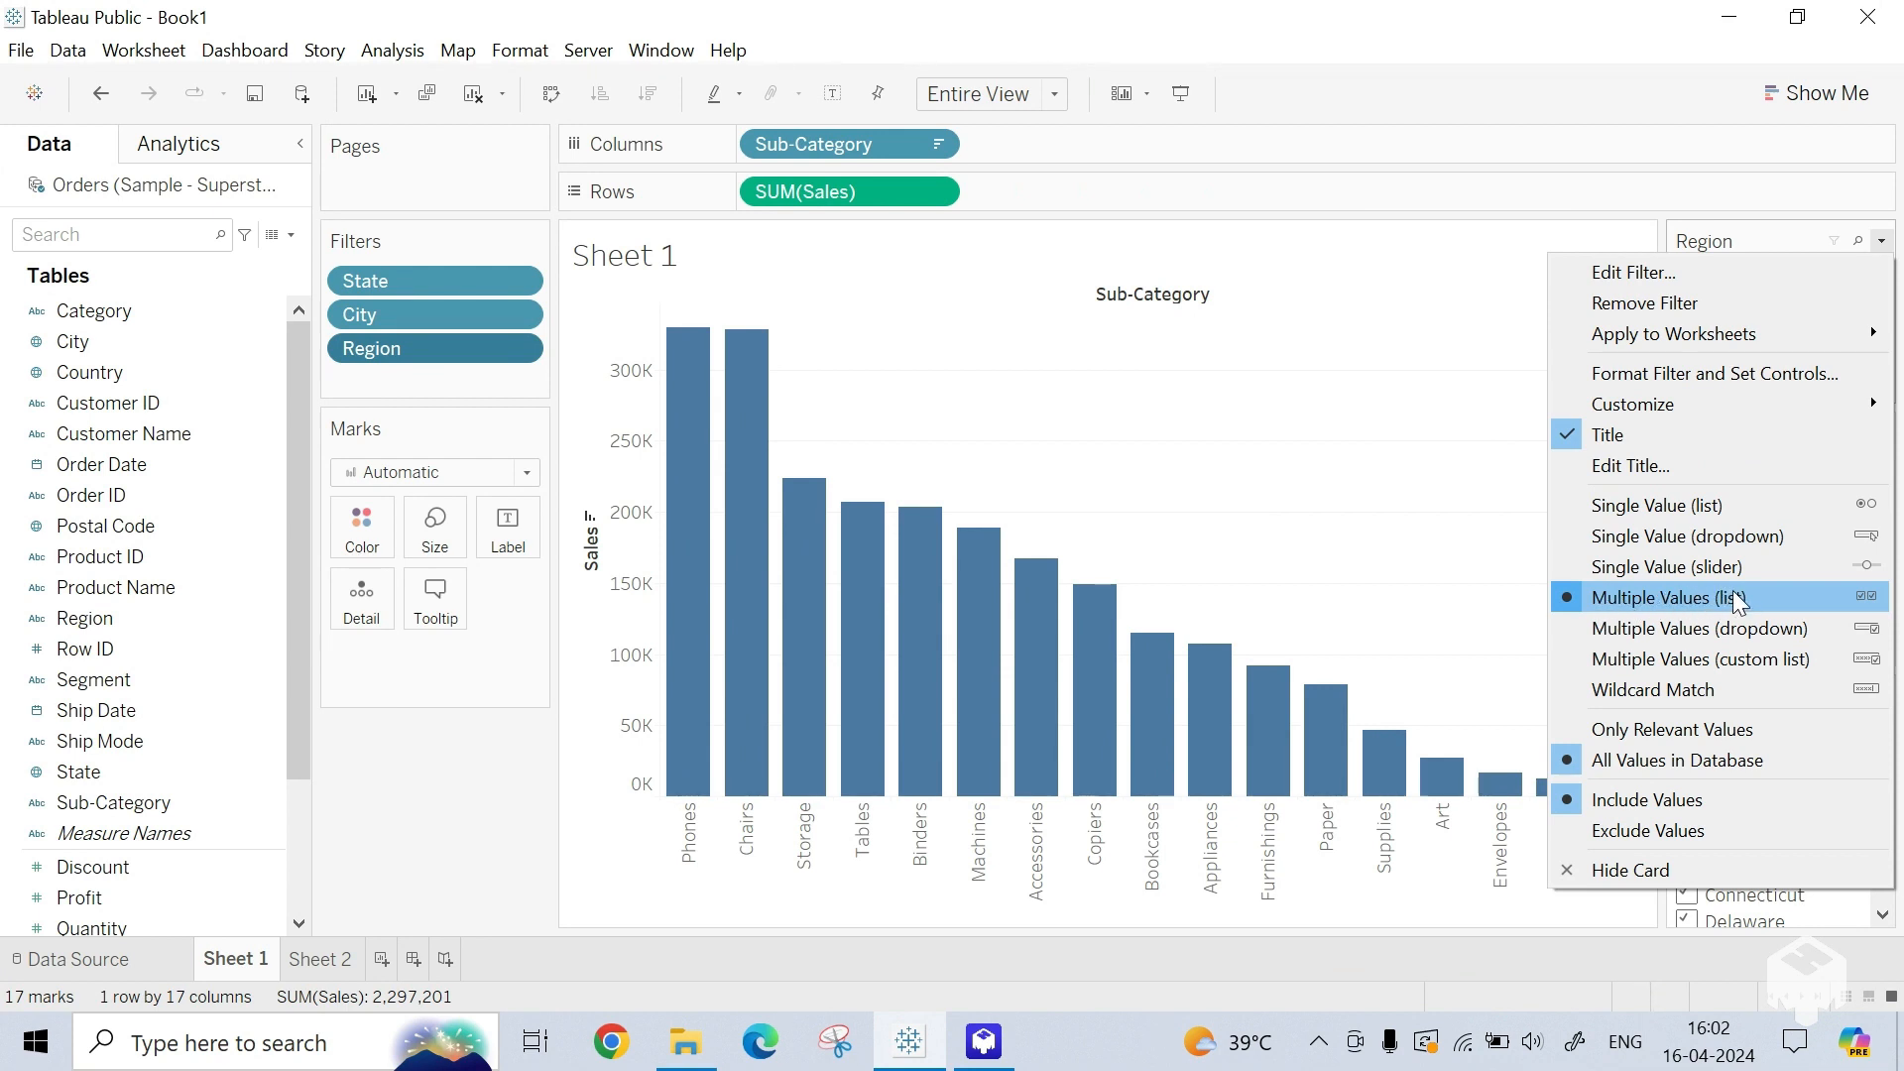
left_click(1409, 454)
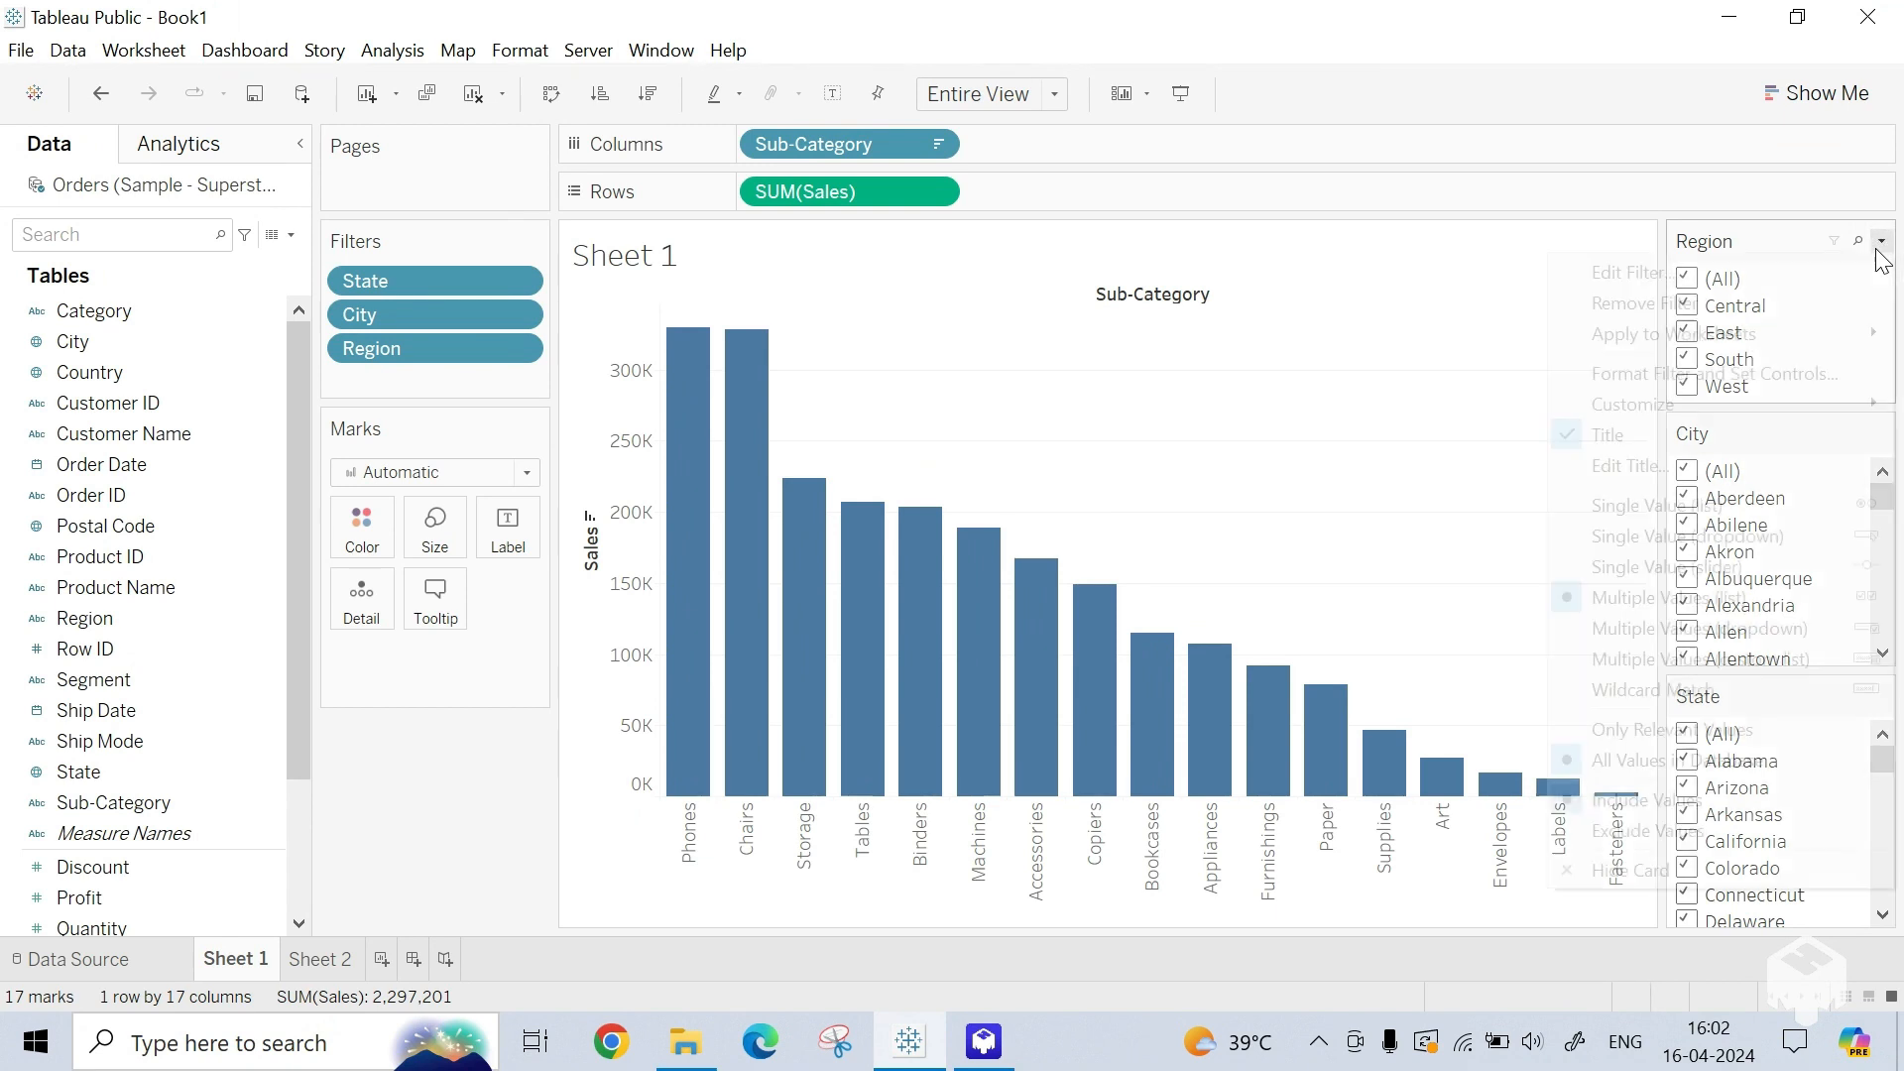
Step: Switch the Region filter card to Single Value (list) and select (All)
left_click(1881, 241)
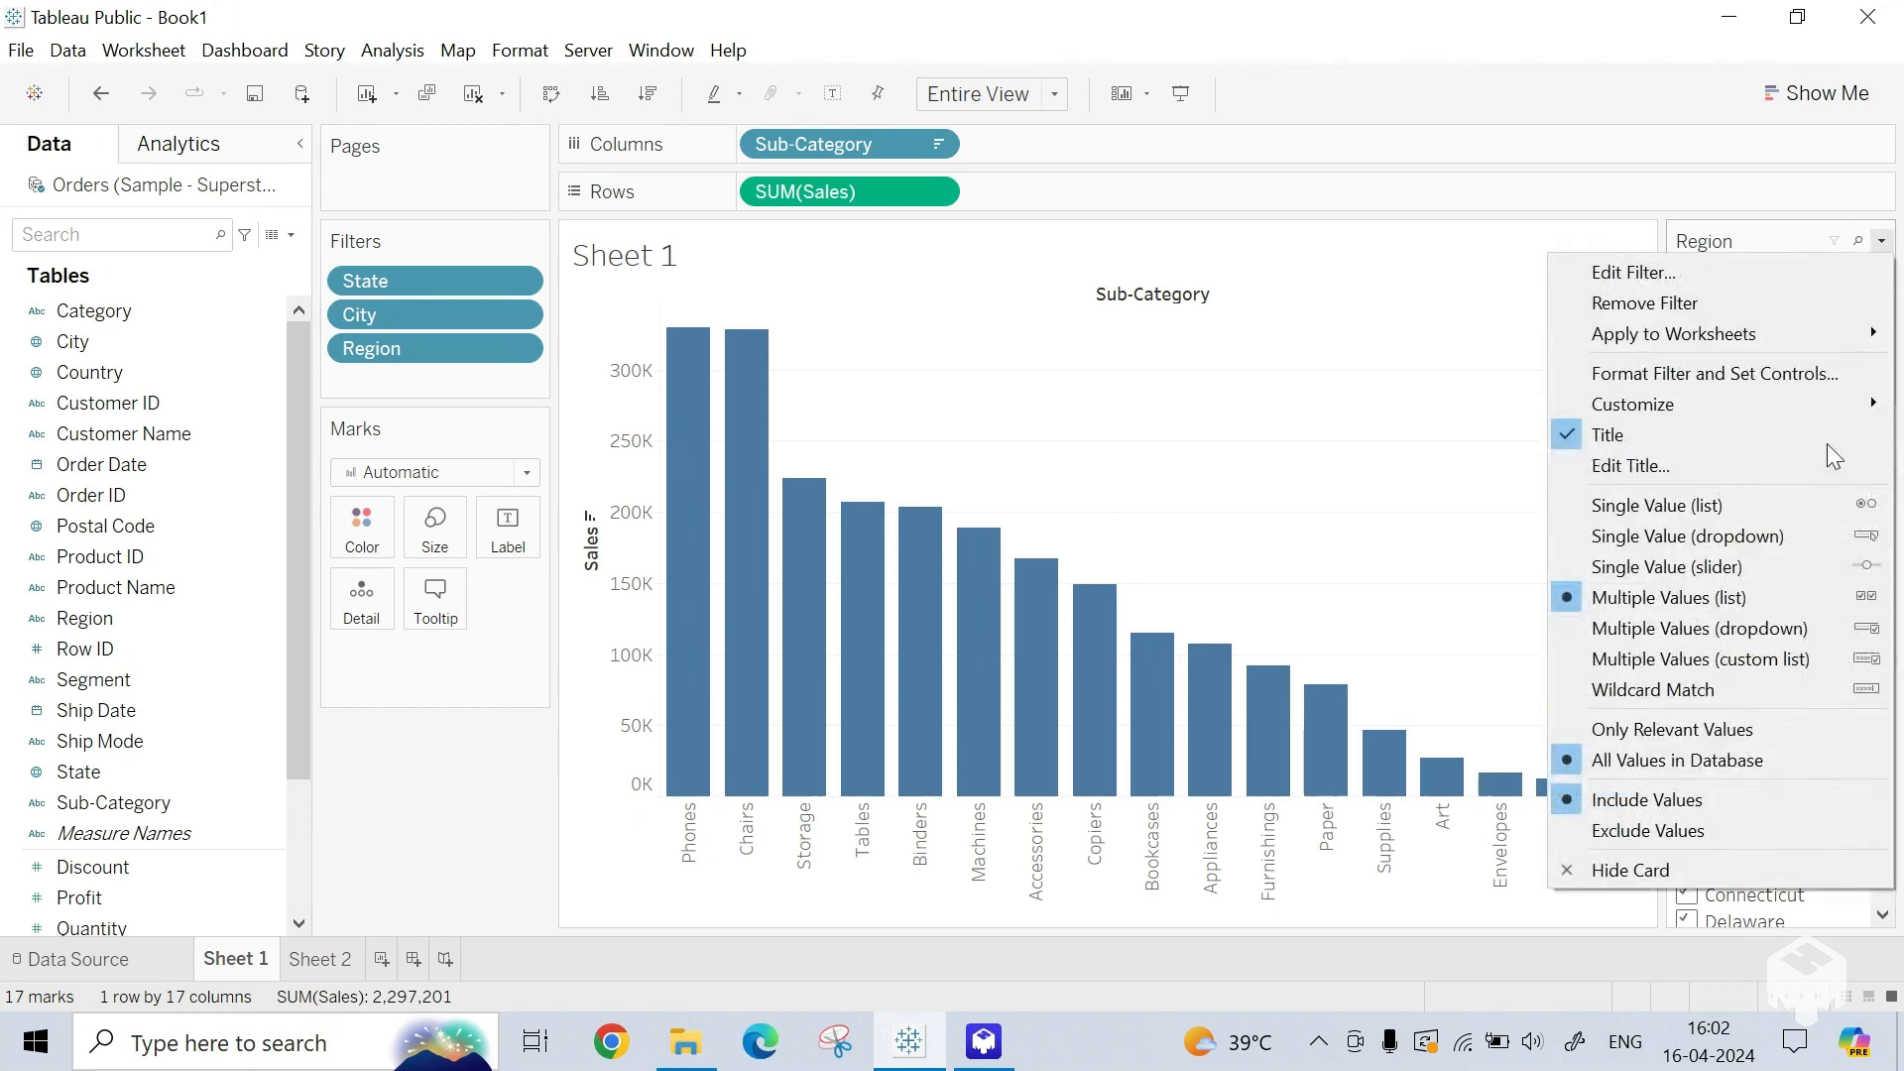
left_click(1682, 501)
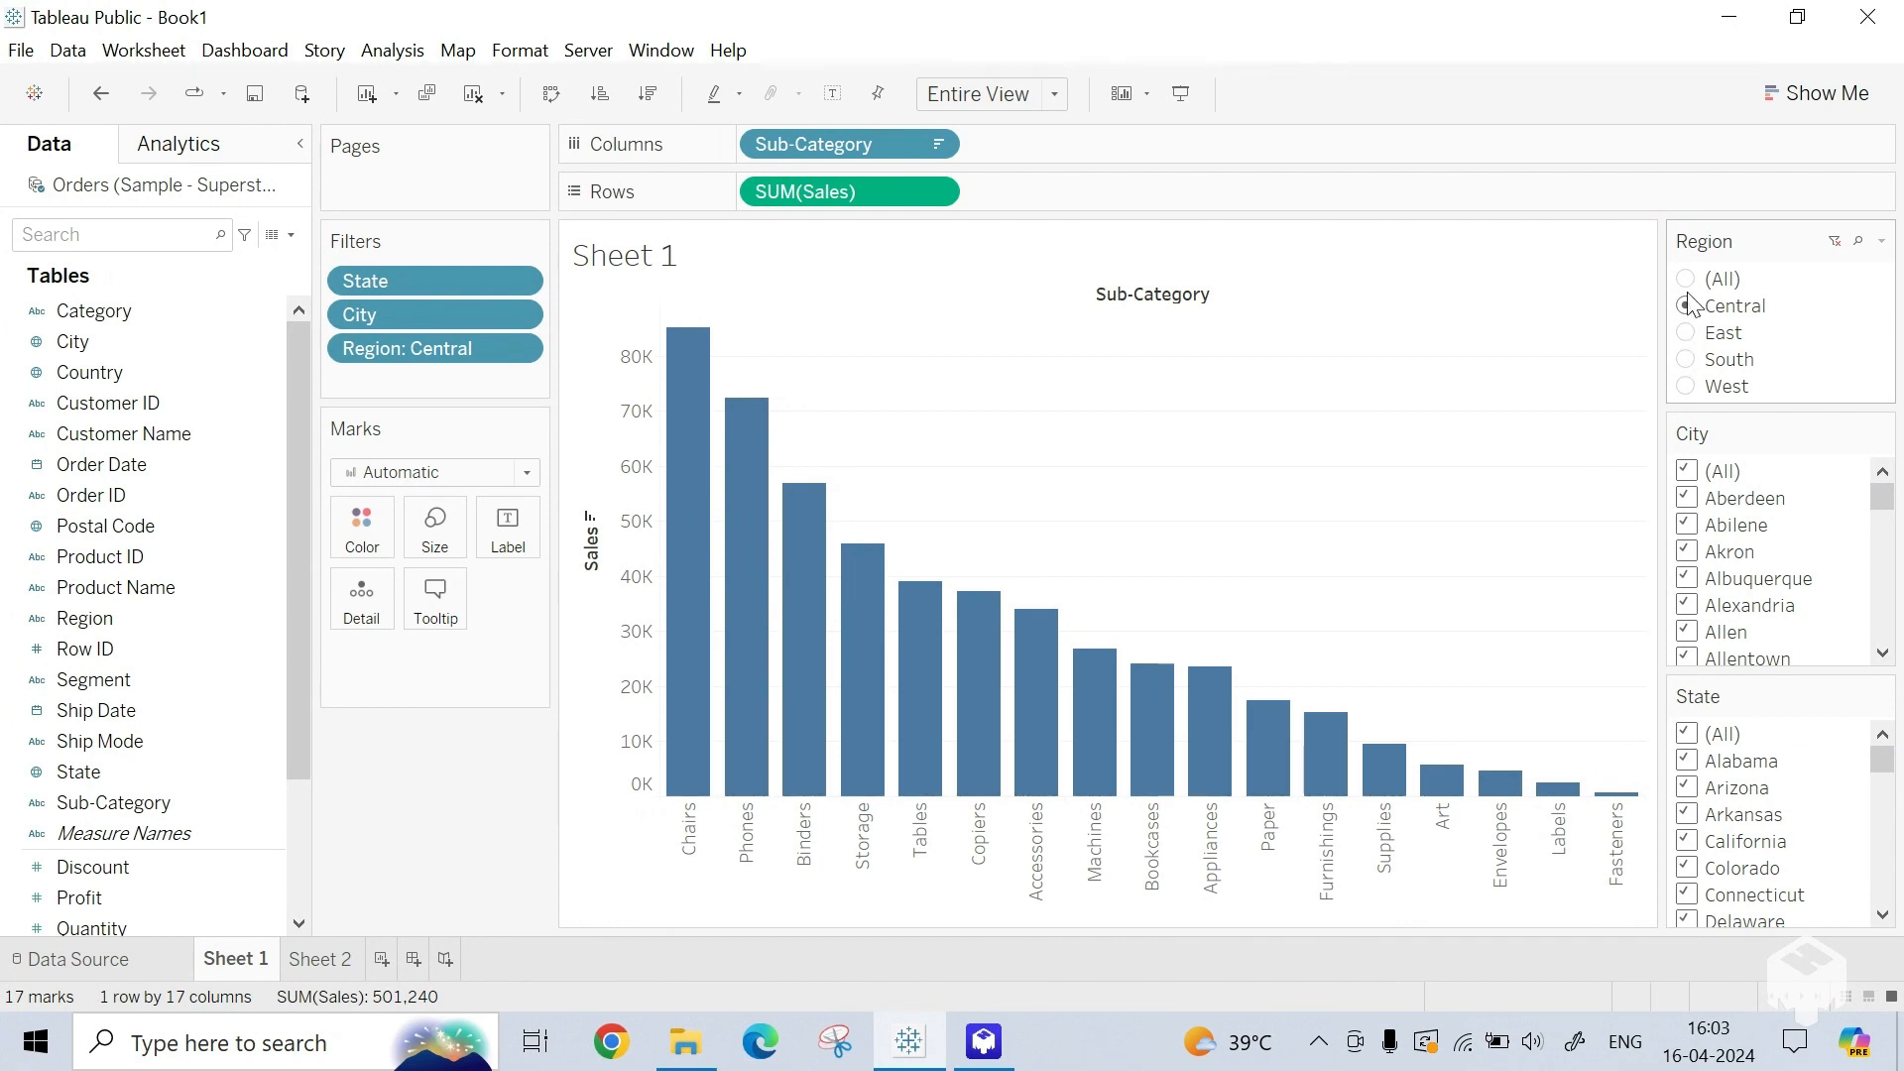
left_click(1884, 243)
left_click(1888, 243)
left_click(1888, 243)
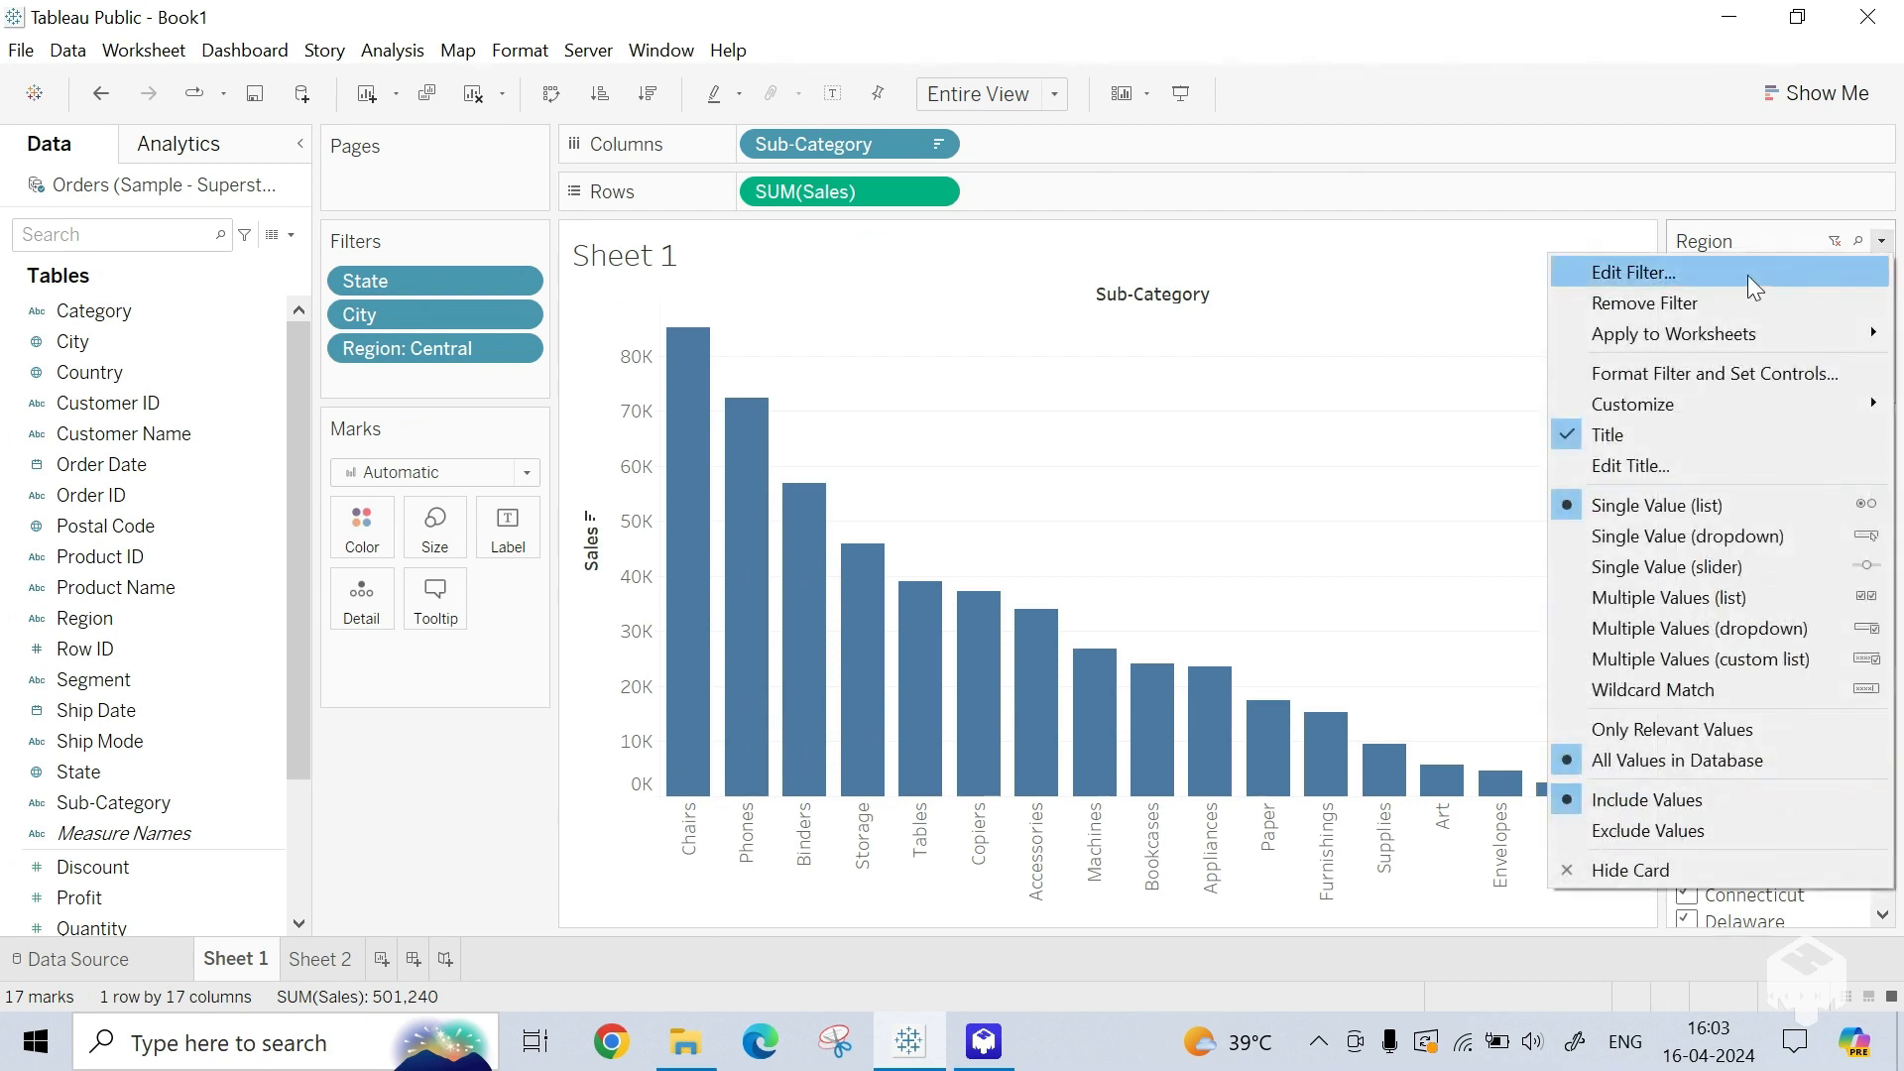
left_click(1478, 274)
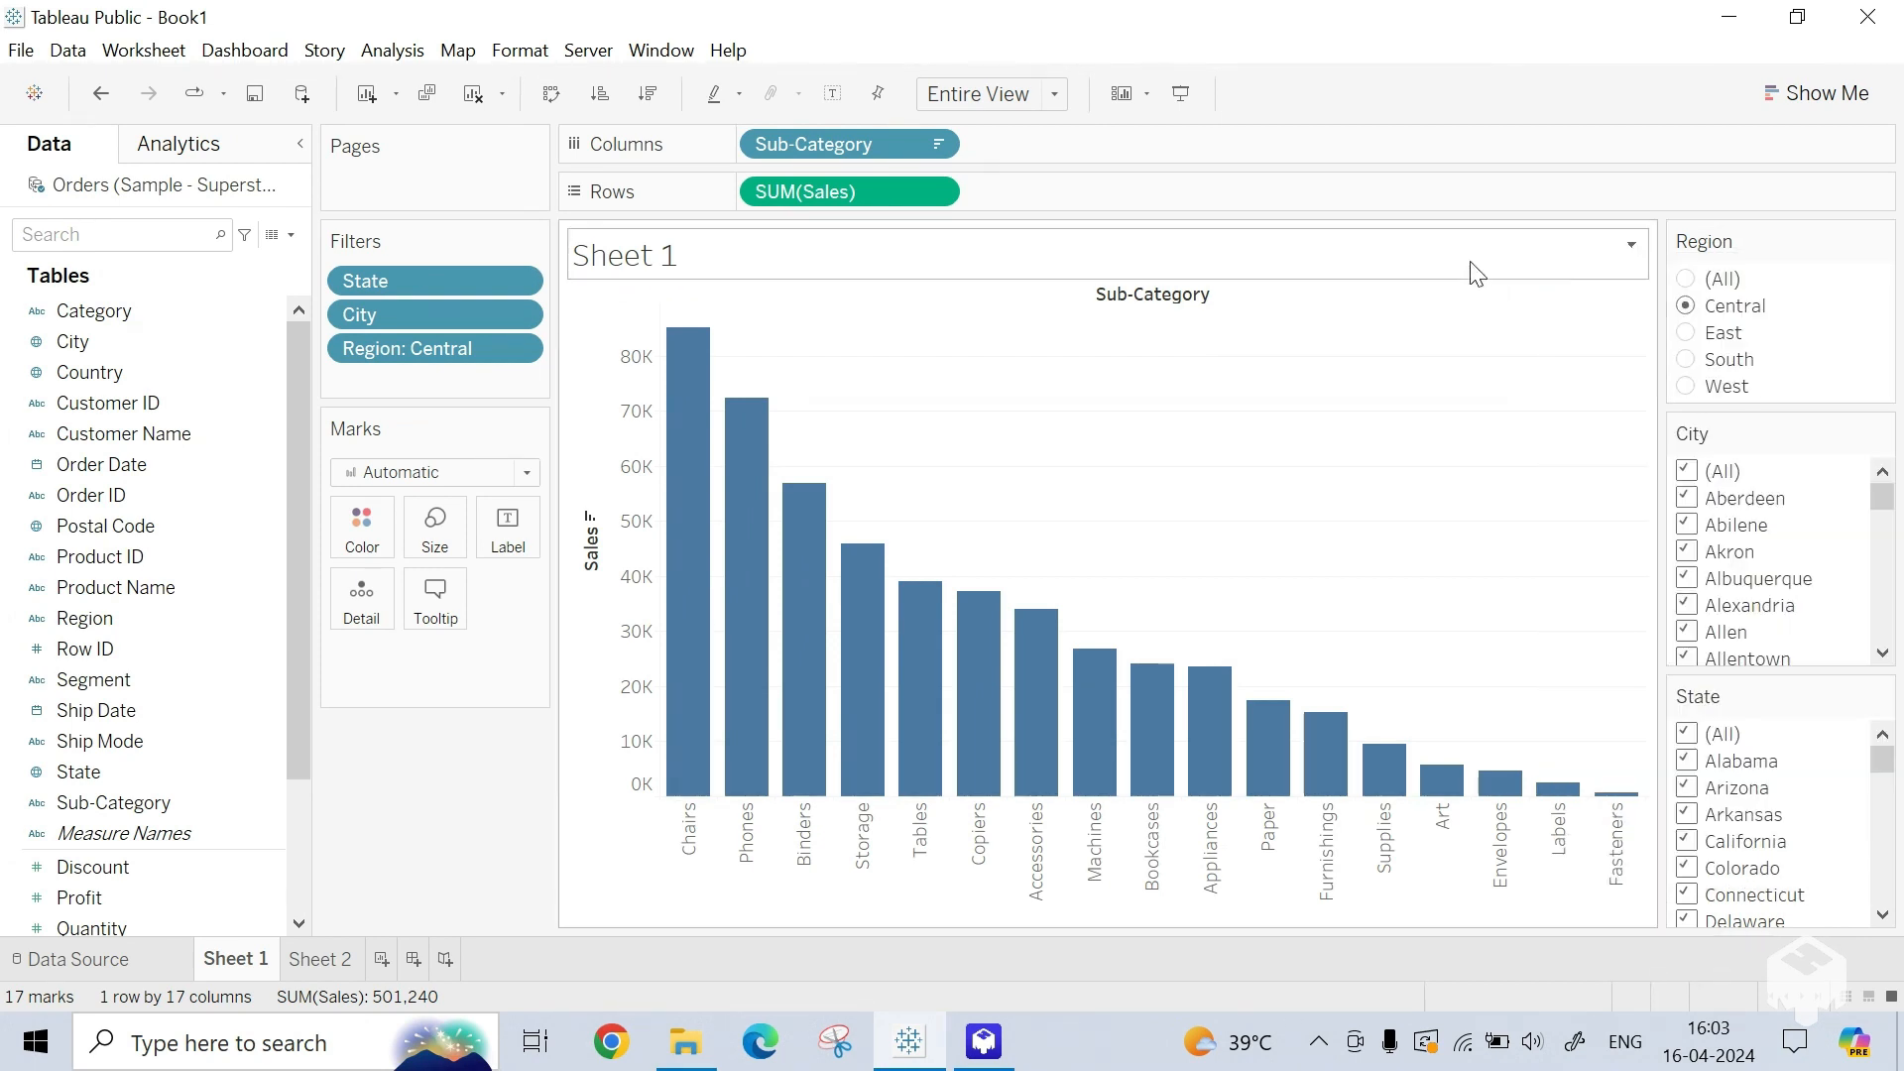
left_click(1689, 281)
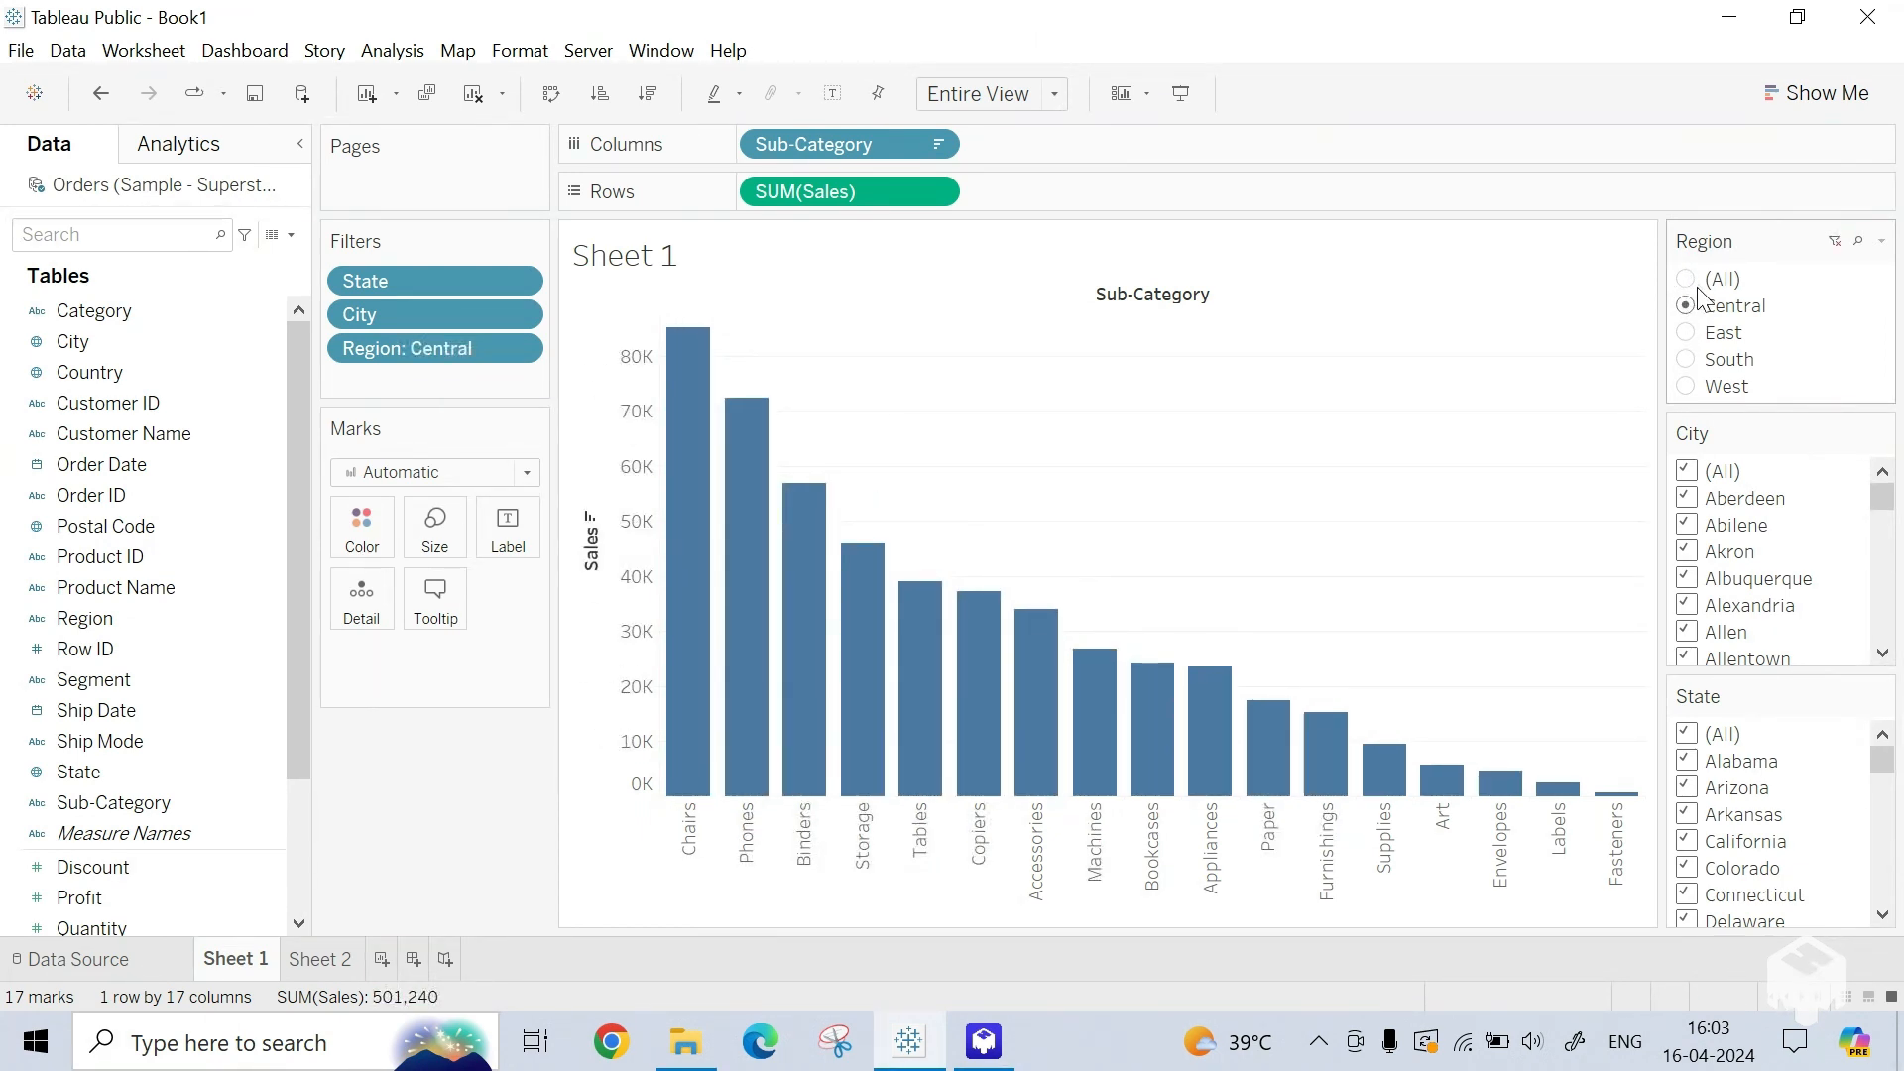
left_click(1687, 280)
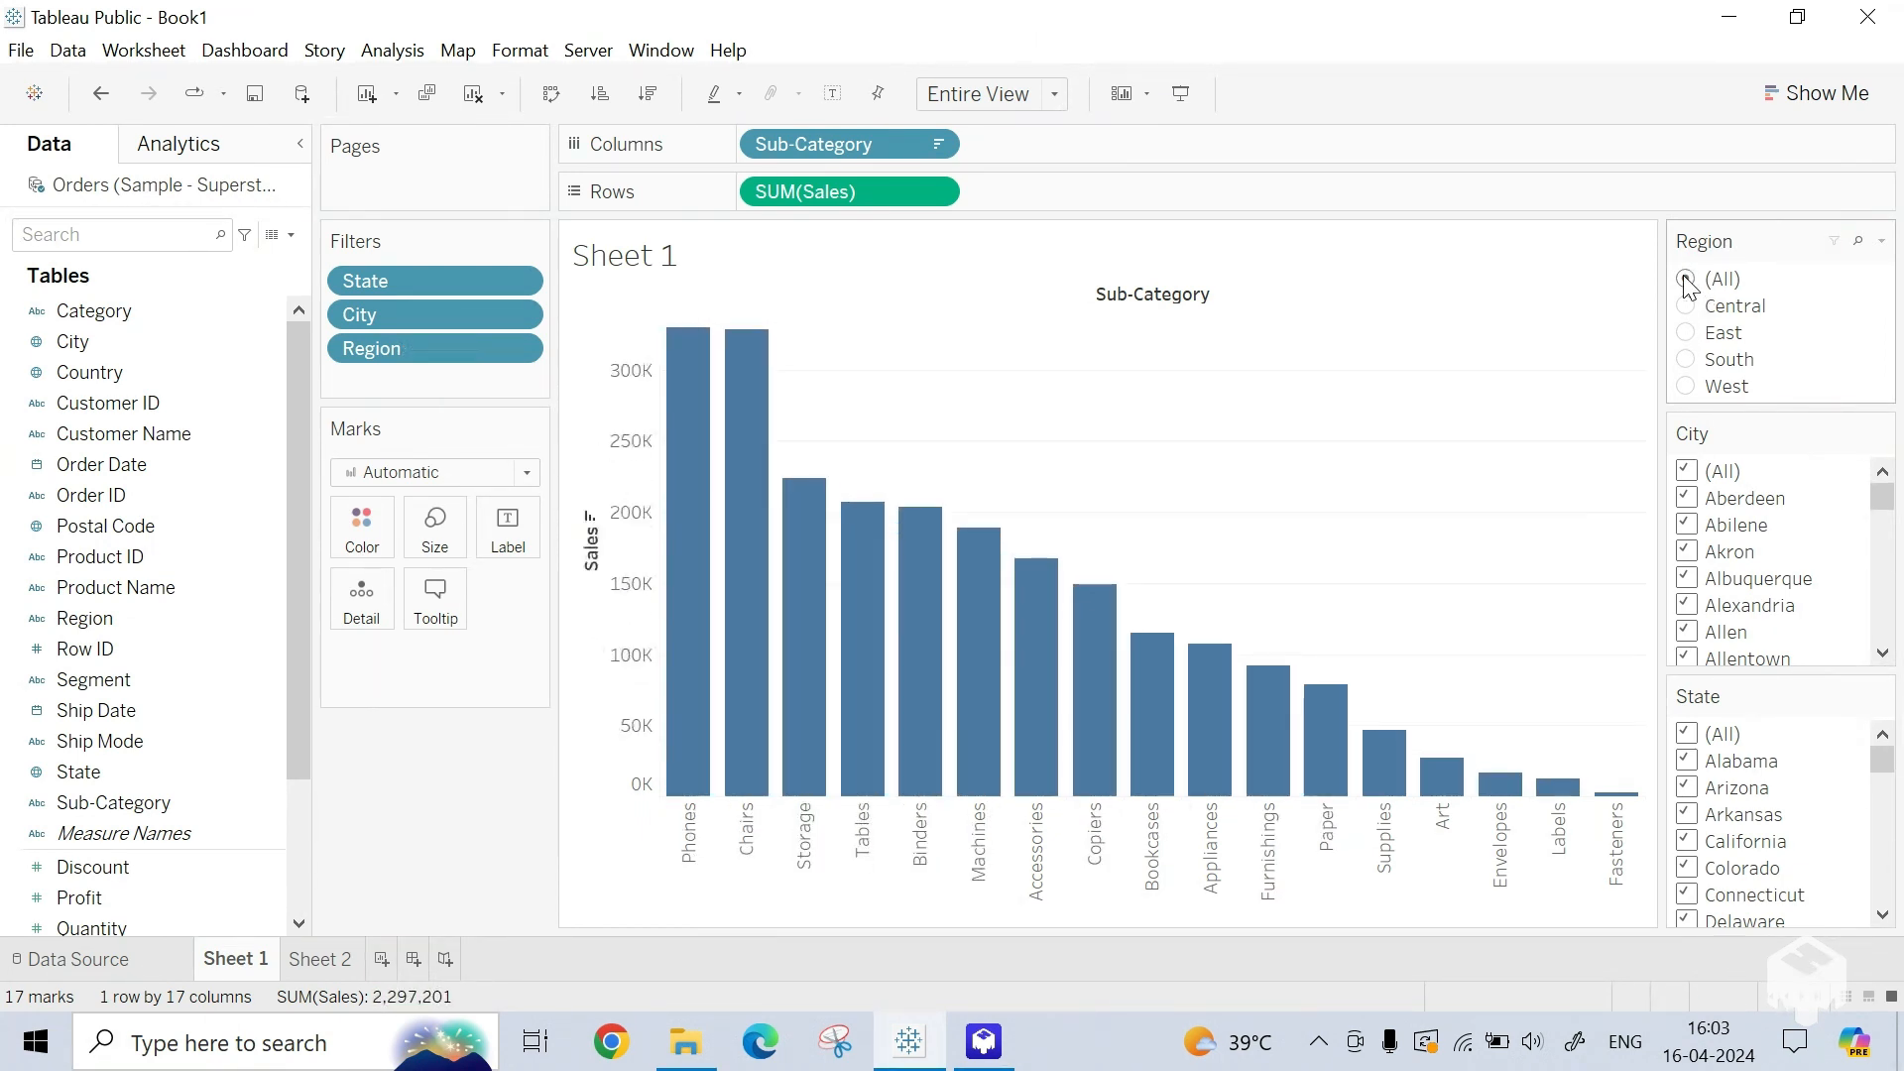
Step: Switch the Region filter card to Single Value (dropdown) and view its list of region choices
left_click(1882, 242)
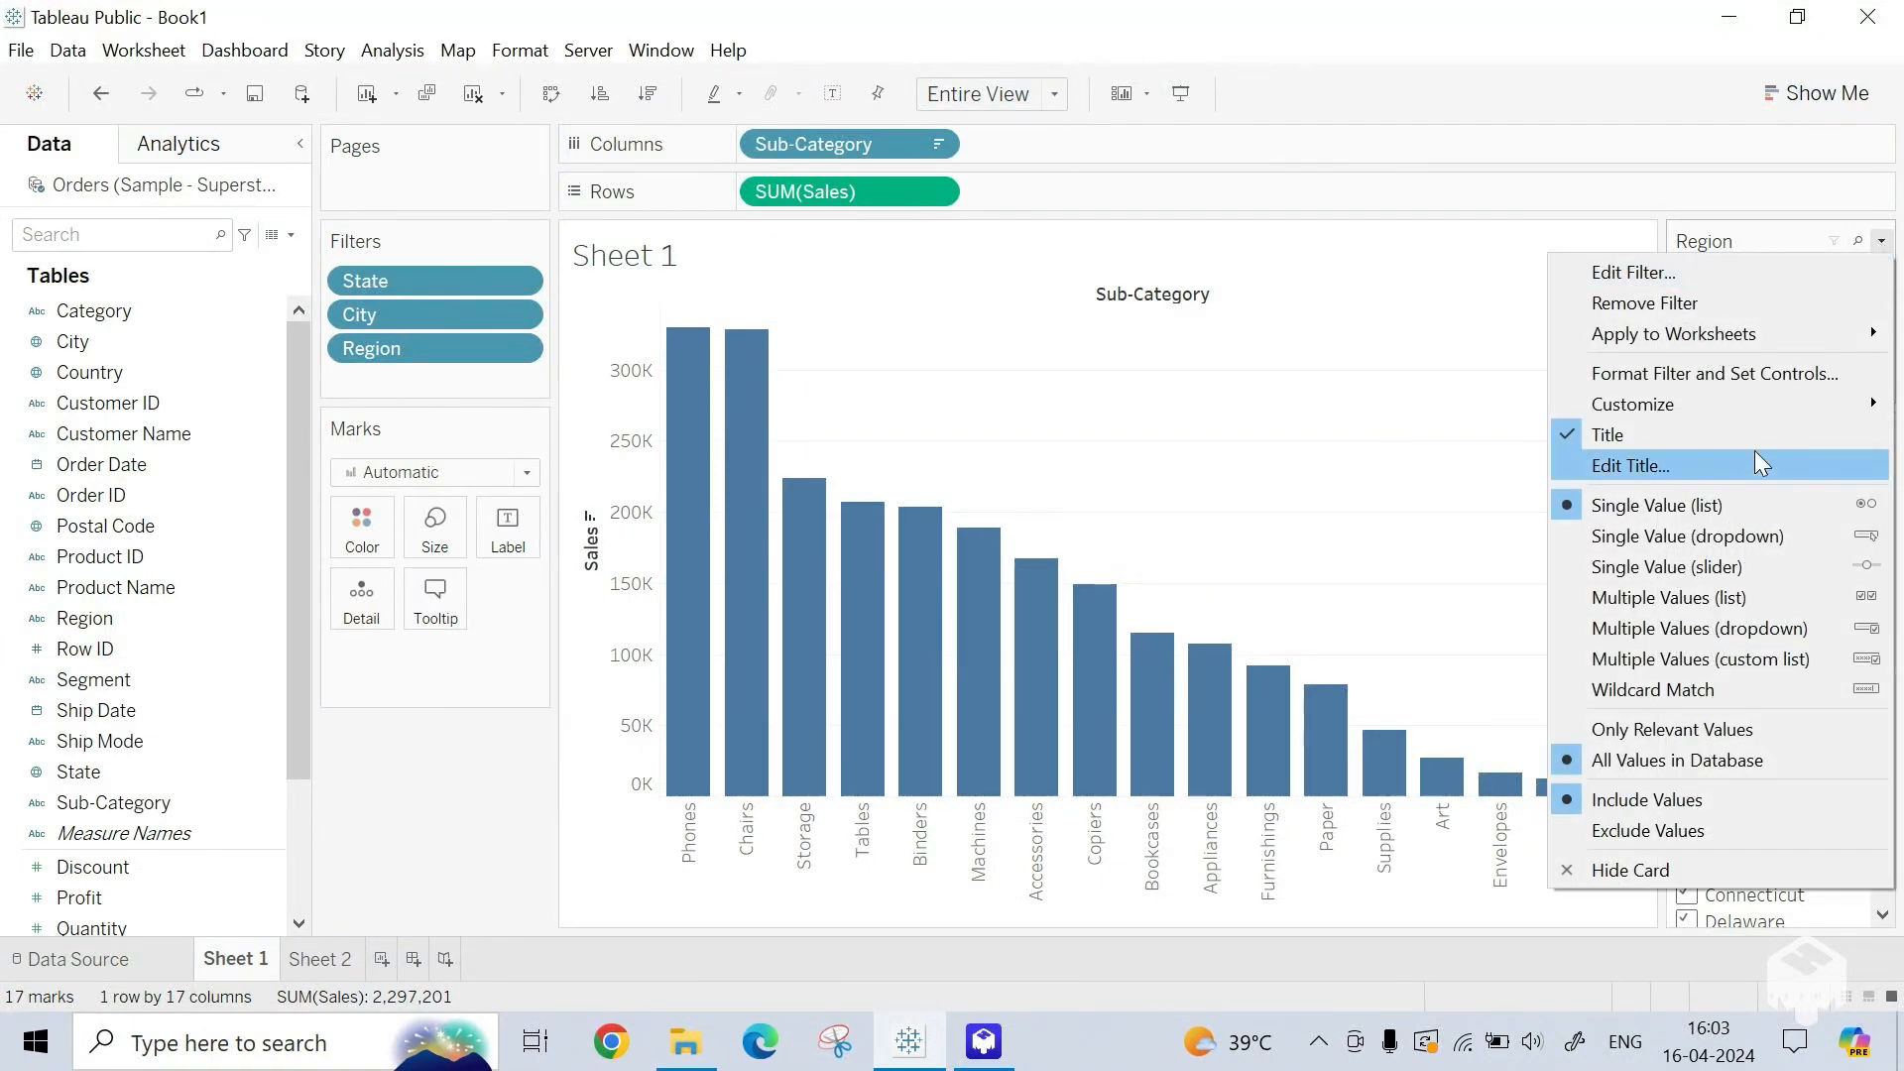
left_click(1718, 536)
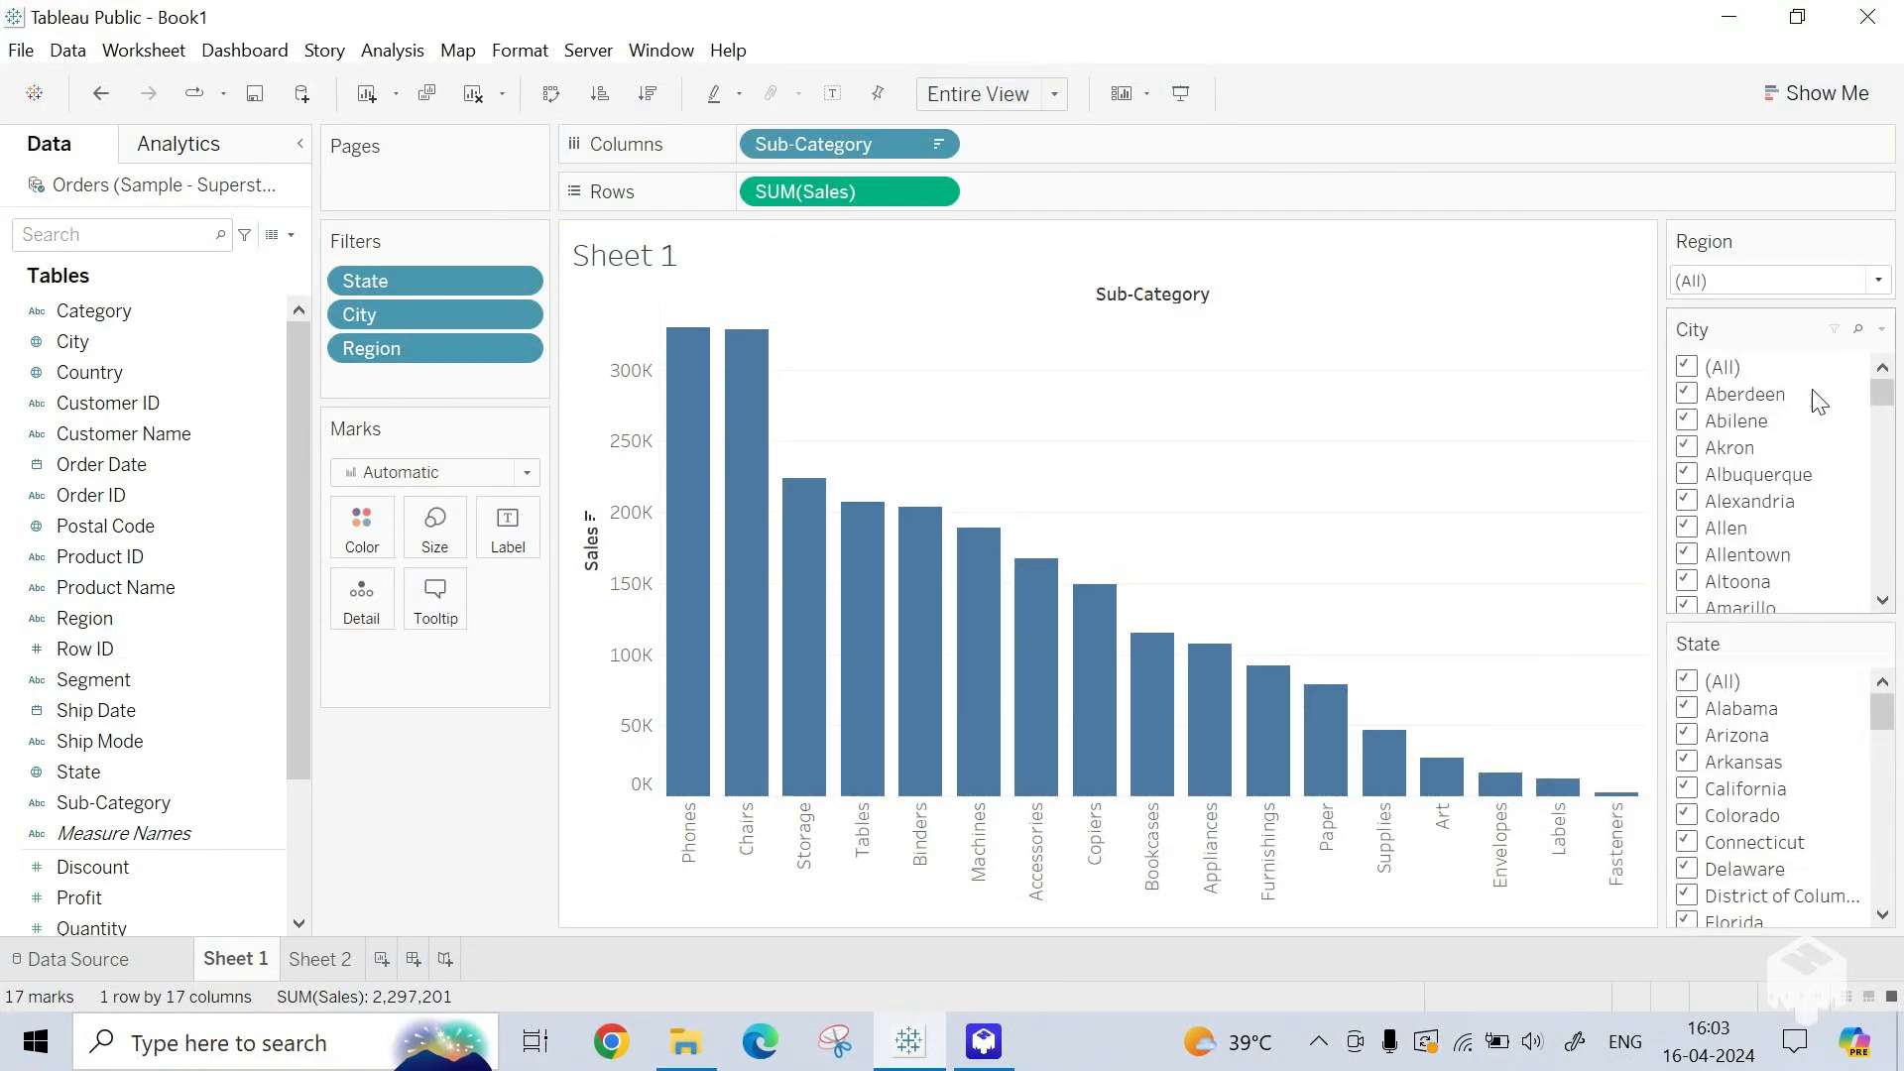
left_click(1881, 286)
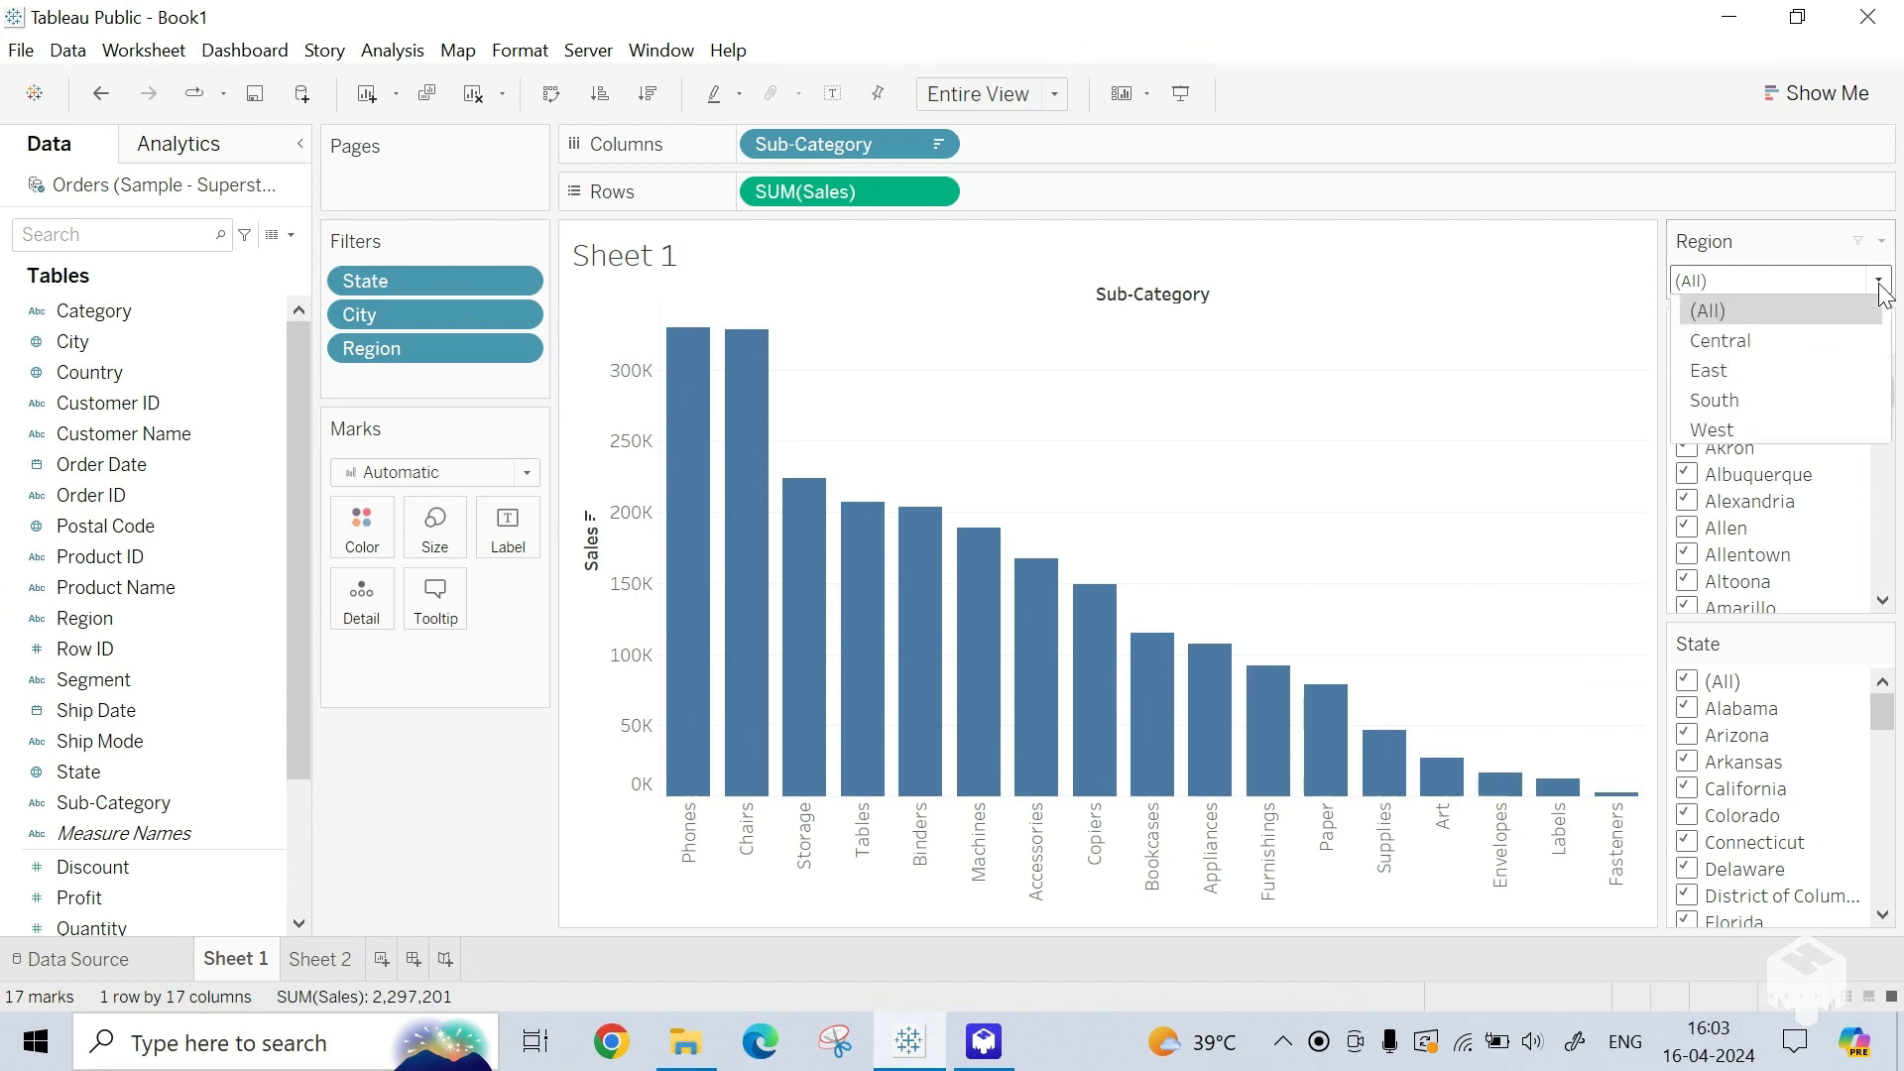
left_click(1881, 285)
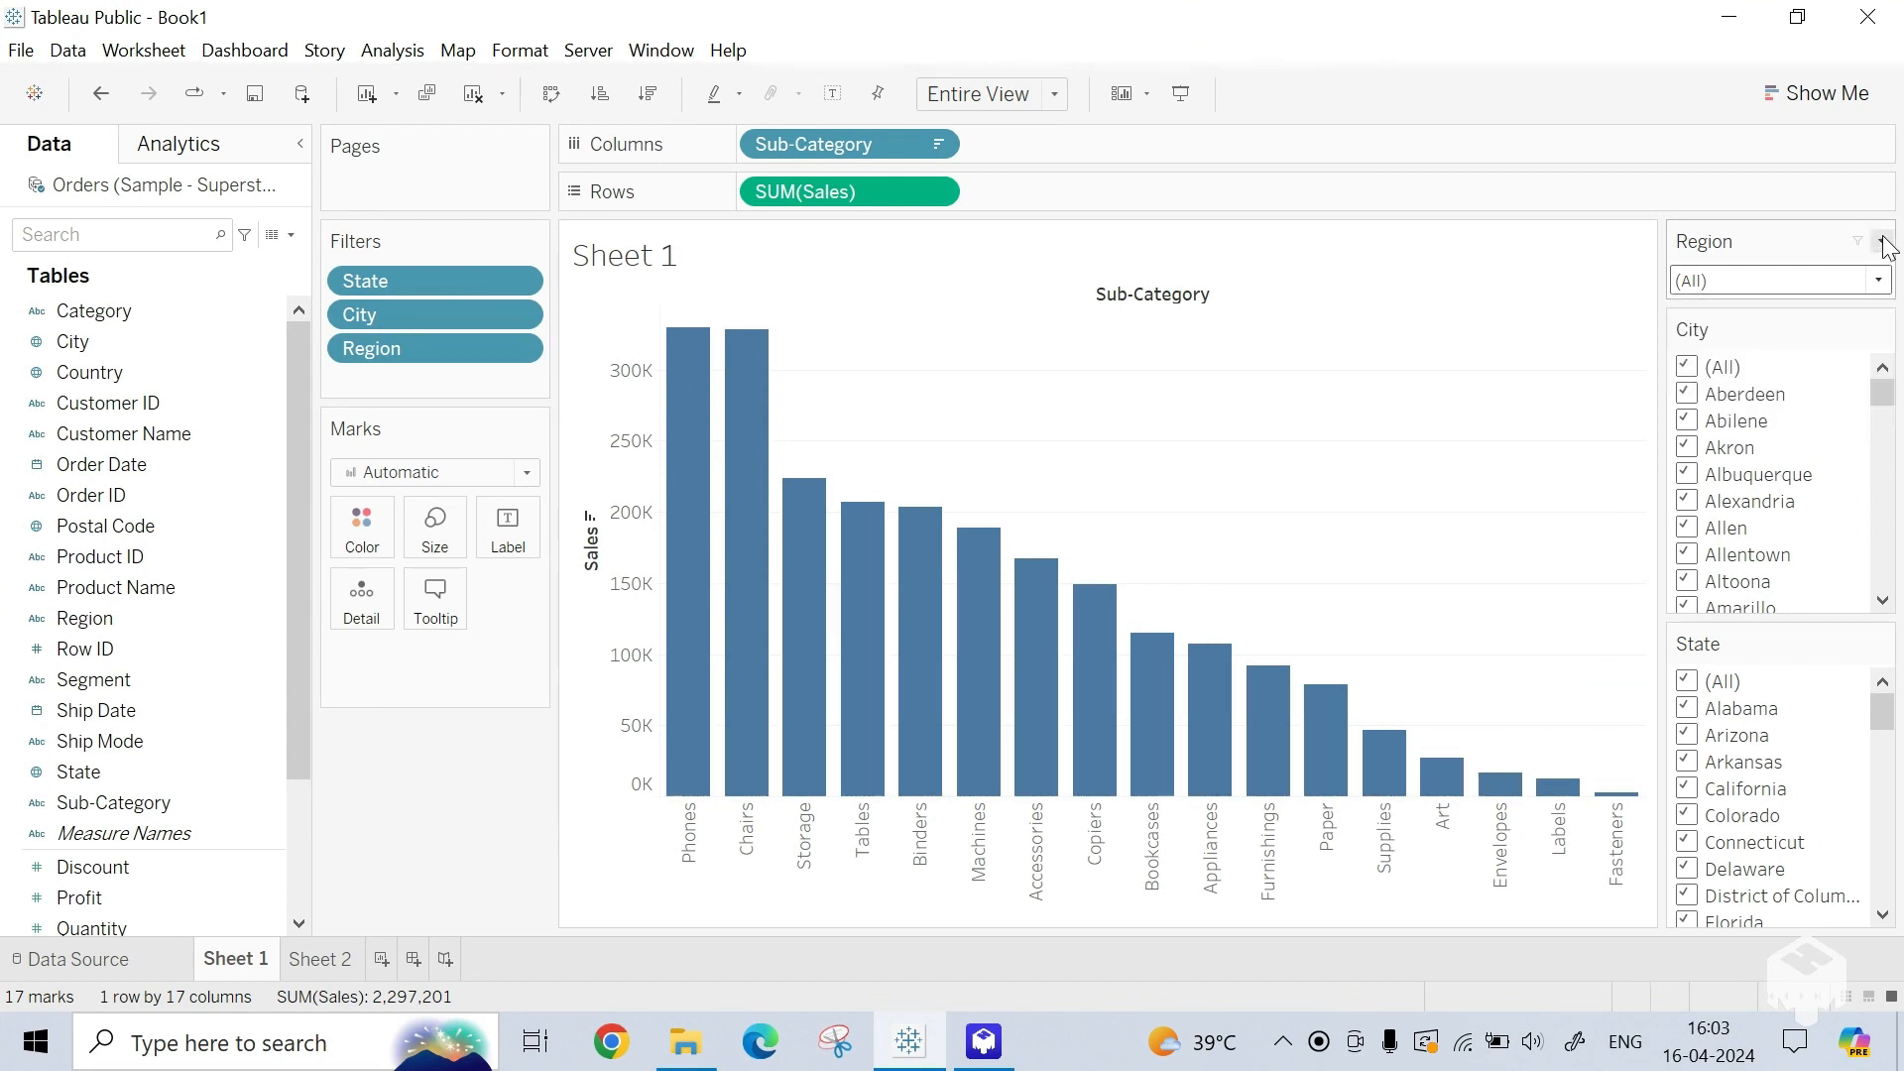
Step: Switch the Region filter card to Multiple Values (list) and test it with only Central and East before reselecting all regions
left_click(1882, 242)
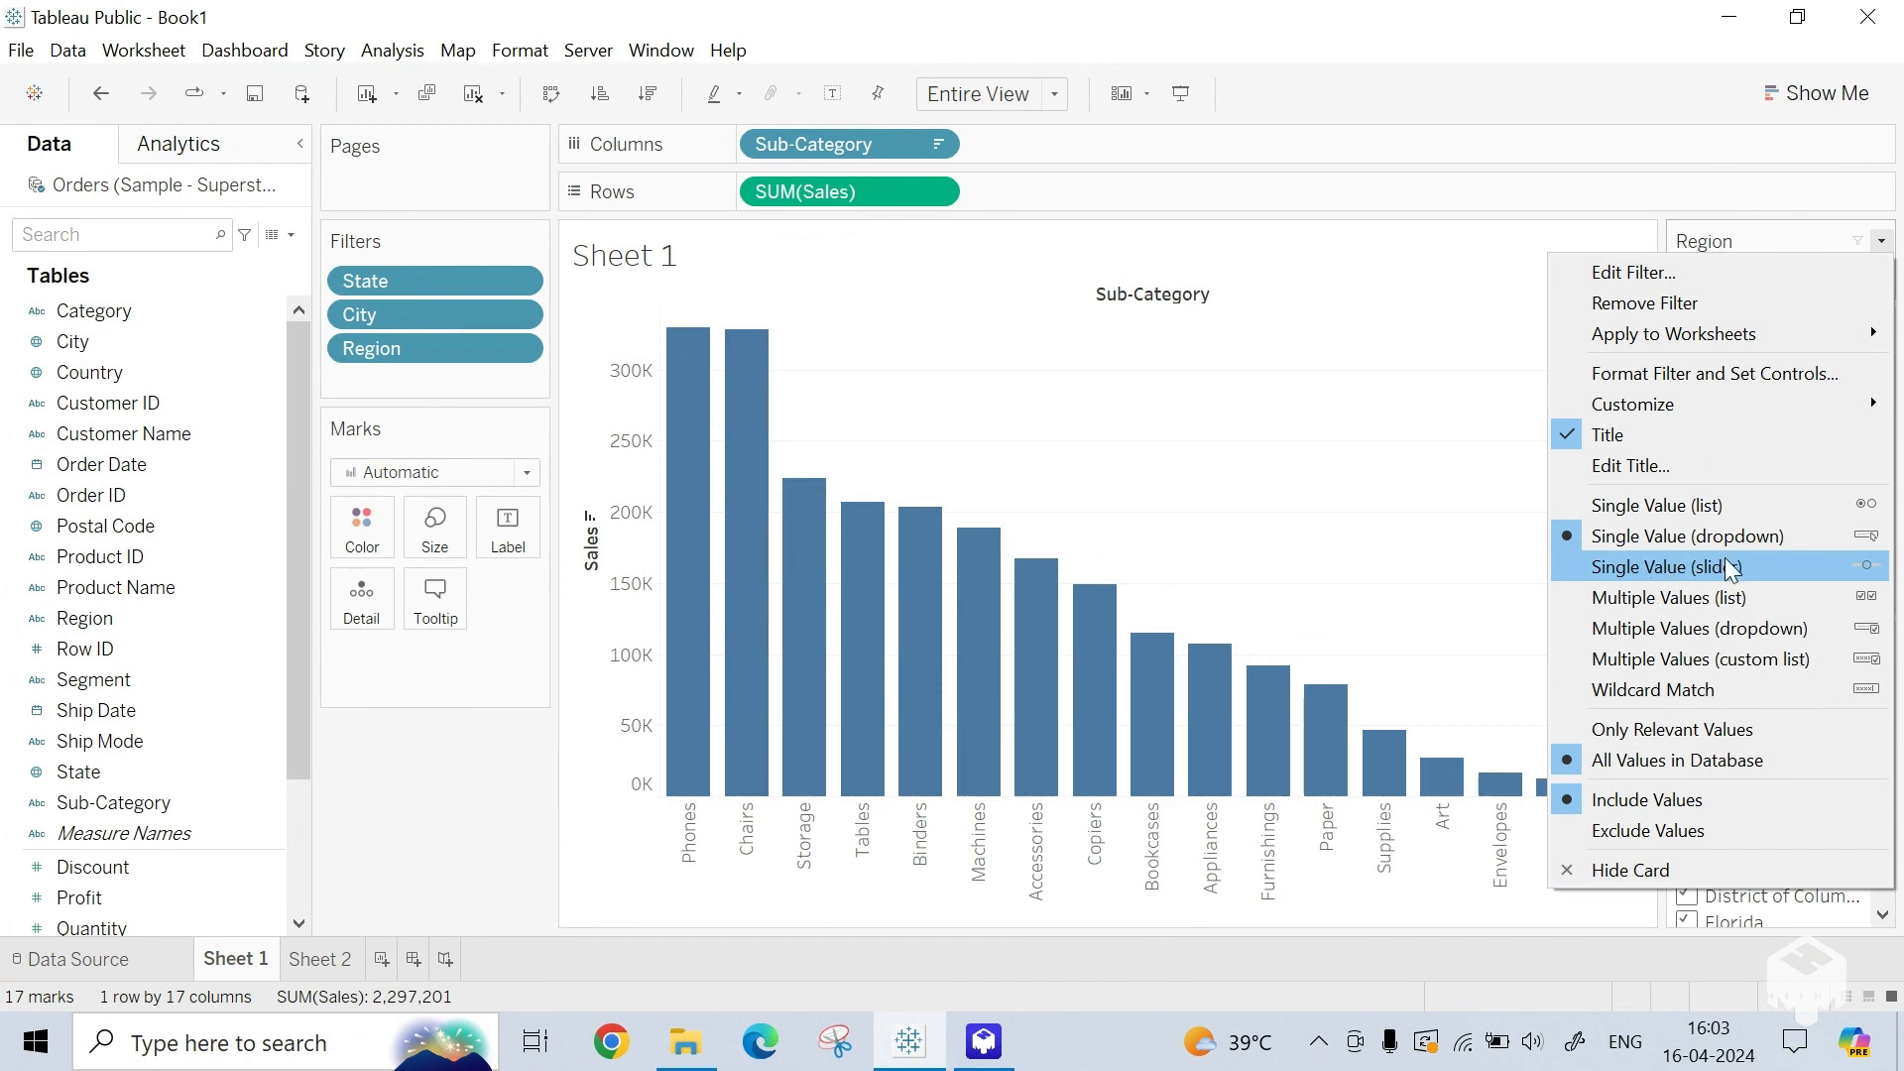
left_click(1692, 598)
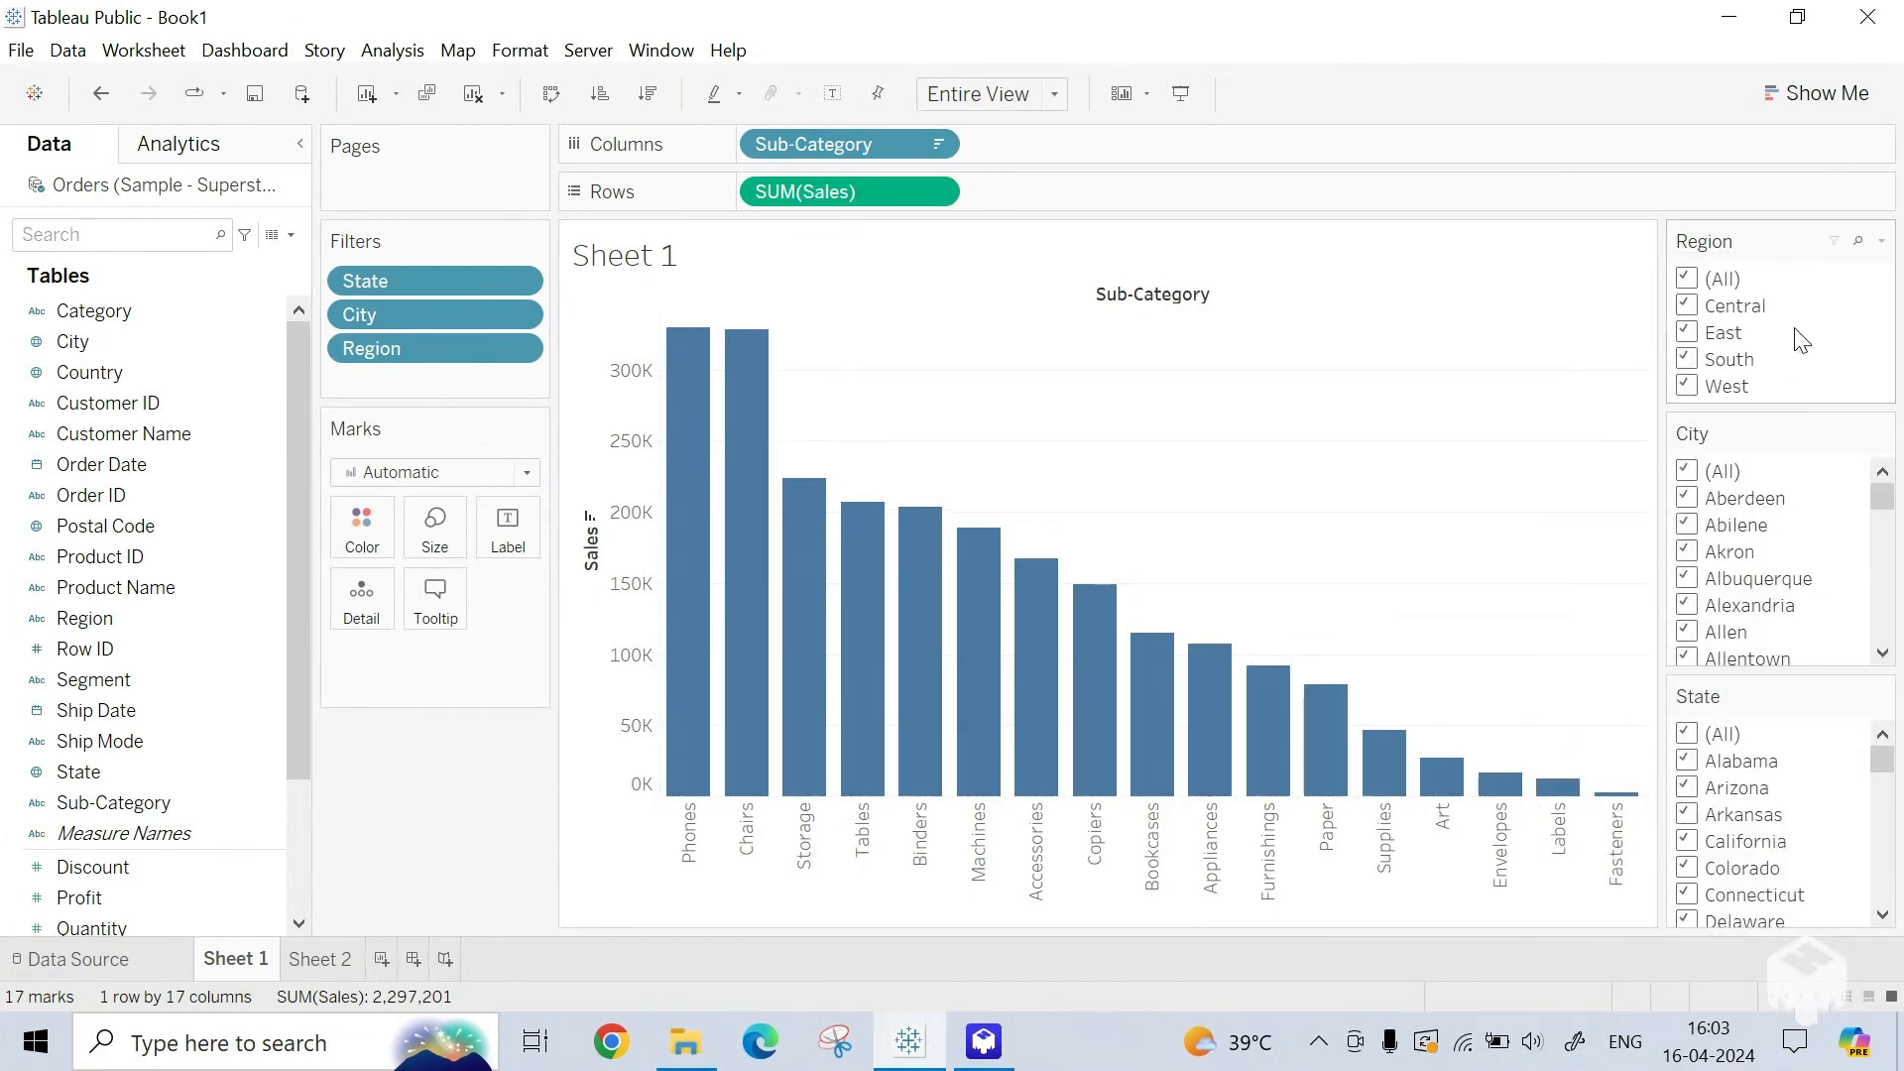
left_click(1689, 279)
left_click(1690, 309)
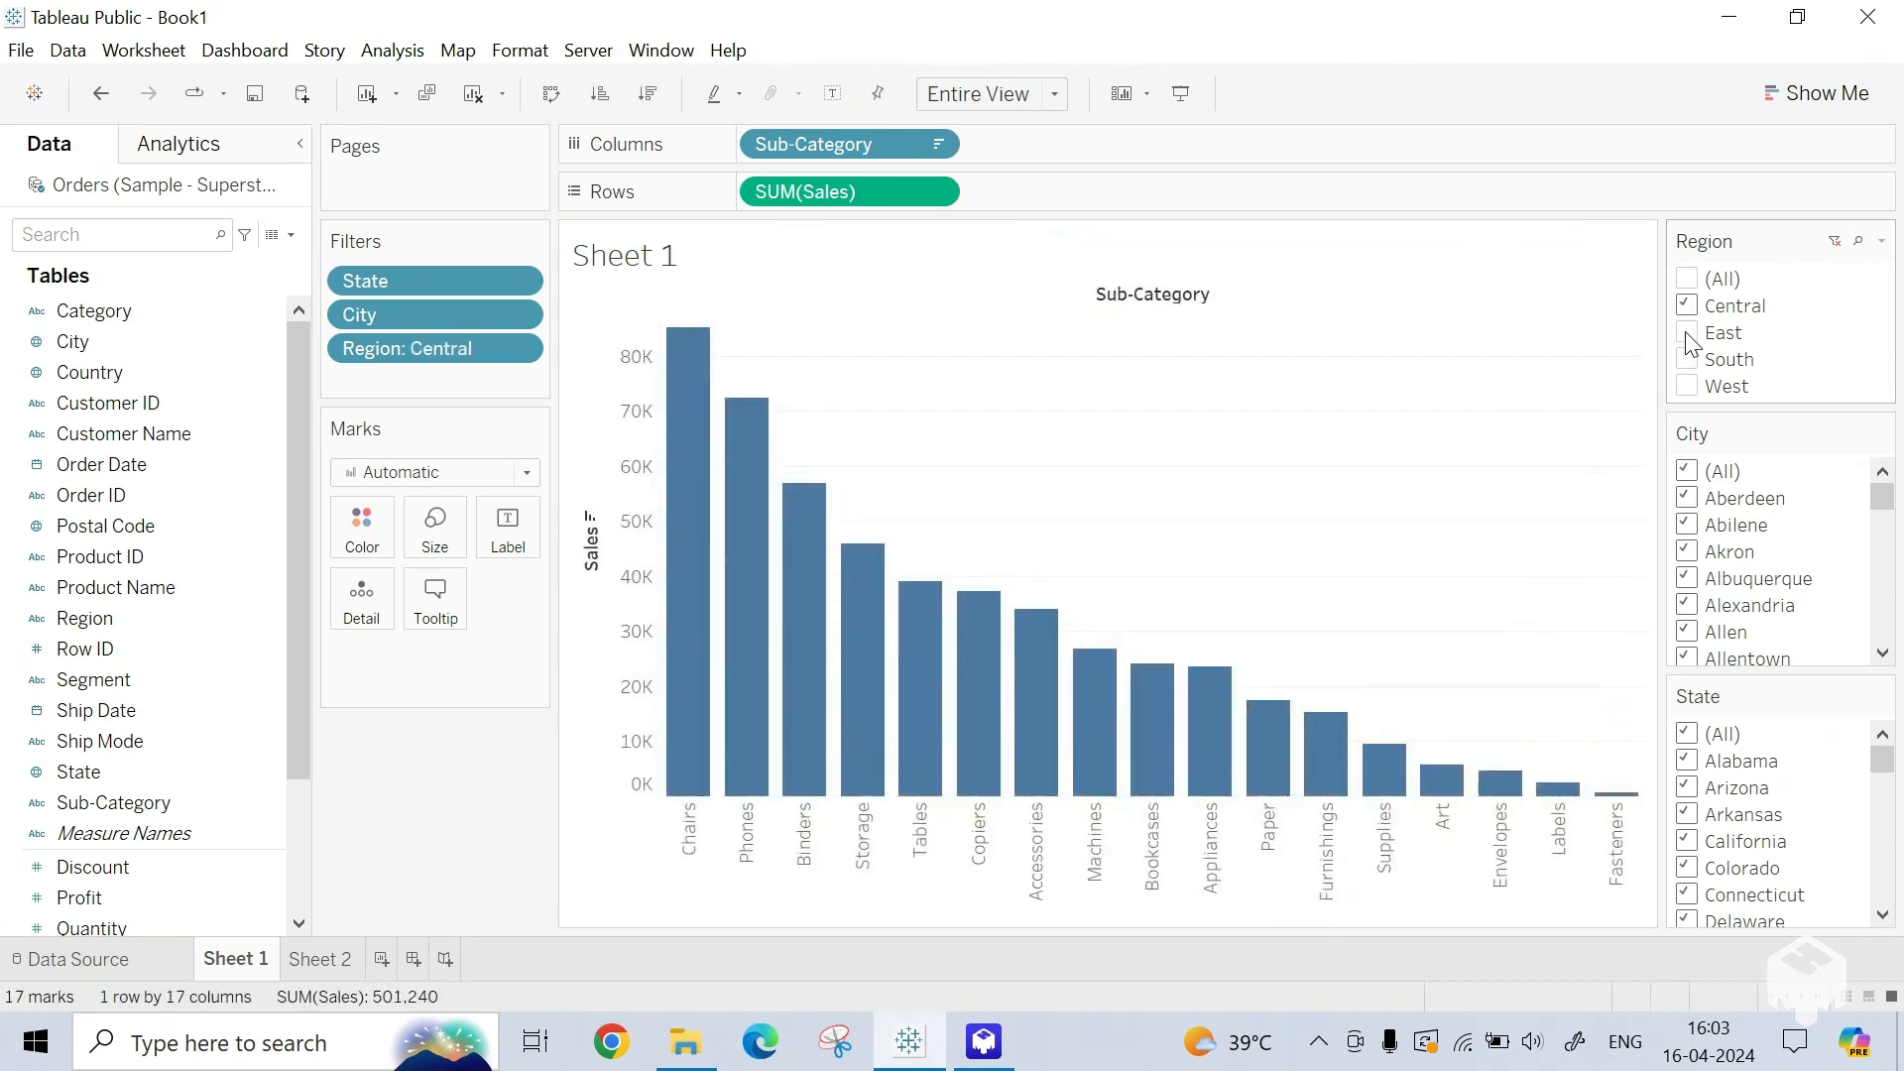
left_click(1689, 337)
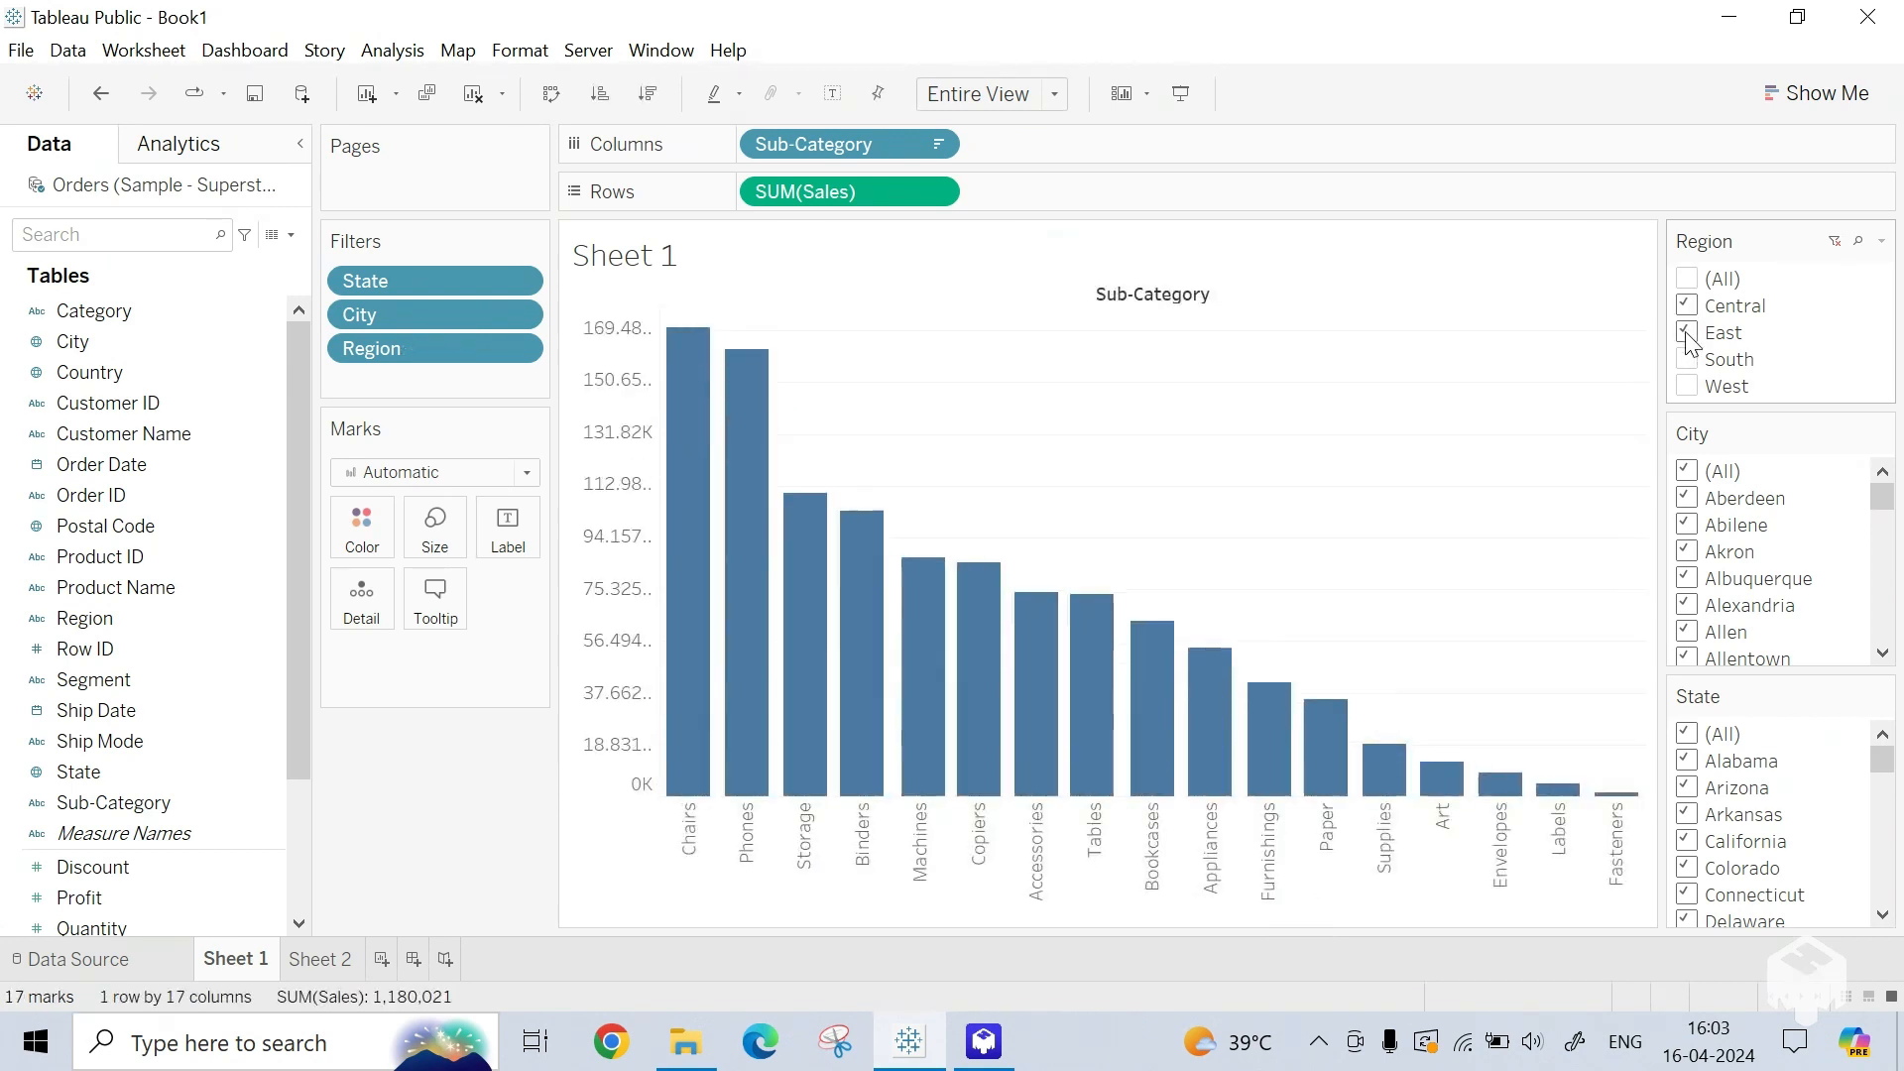
left_click(1689, 280)
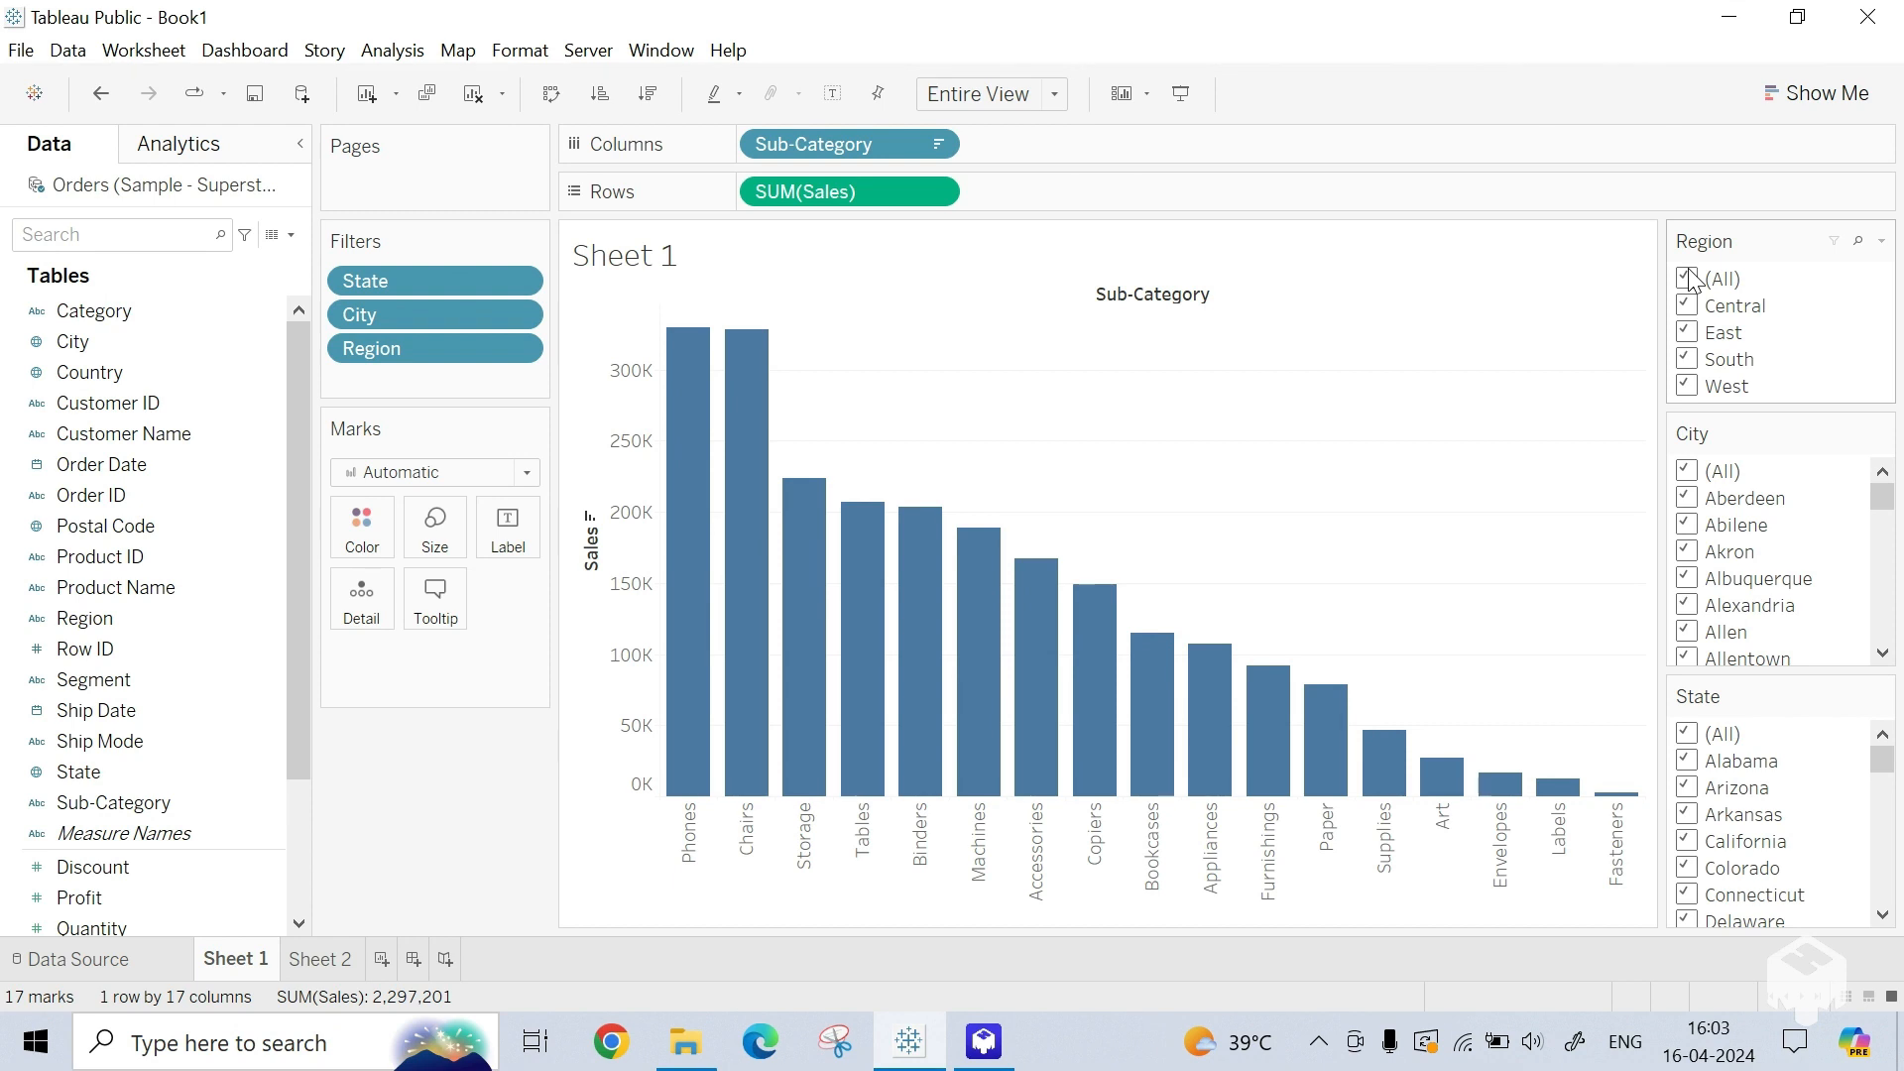
Step: Switch the Region filter card to Multiple Values (dropdown) and view its region choices
left_click(1882, 241)
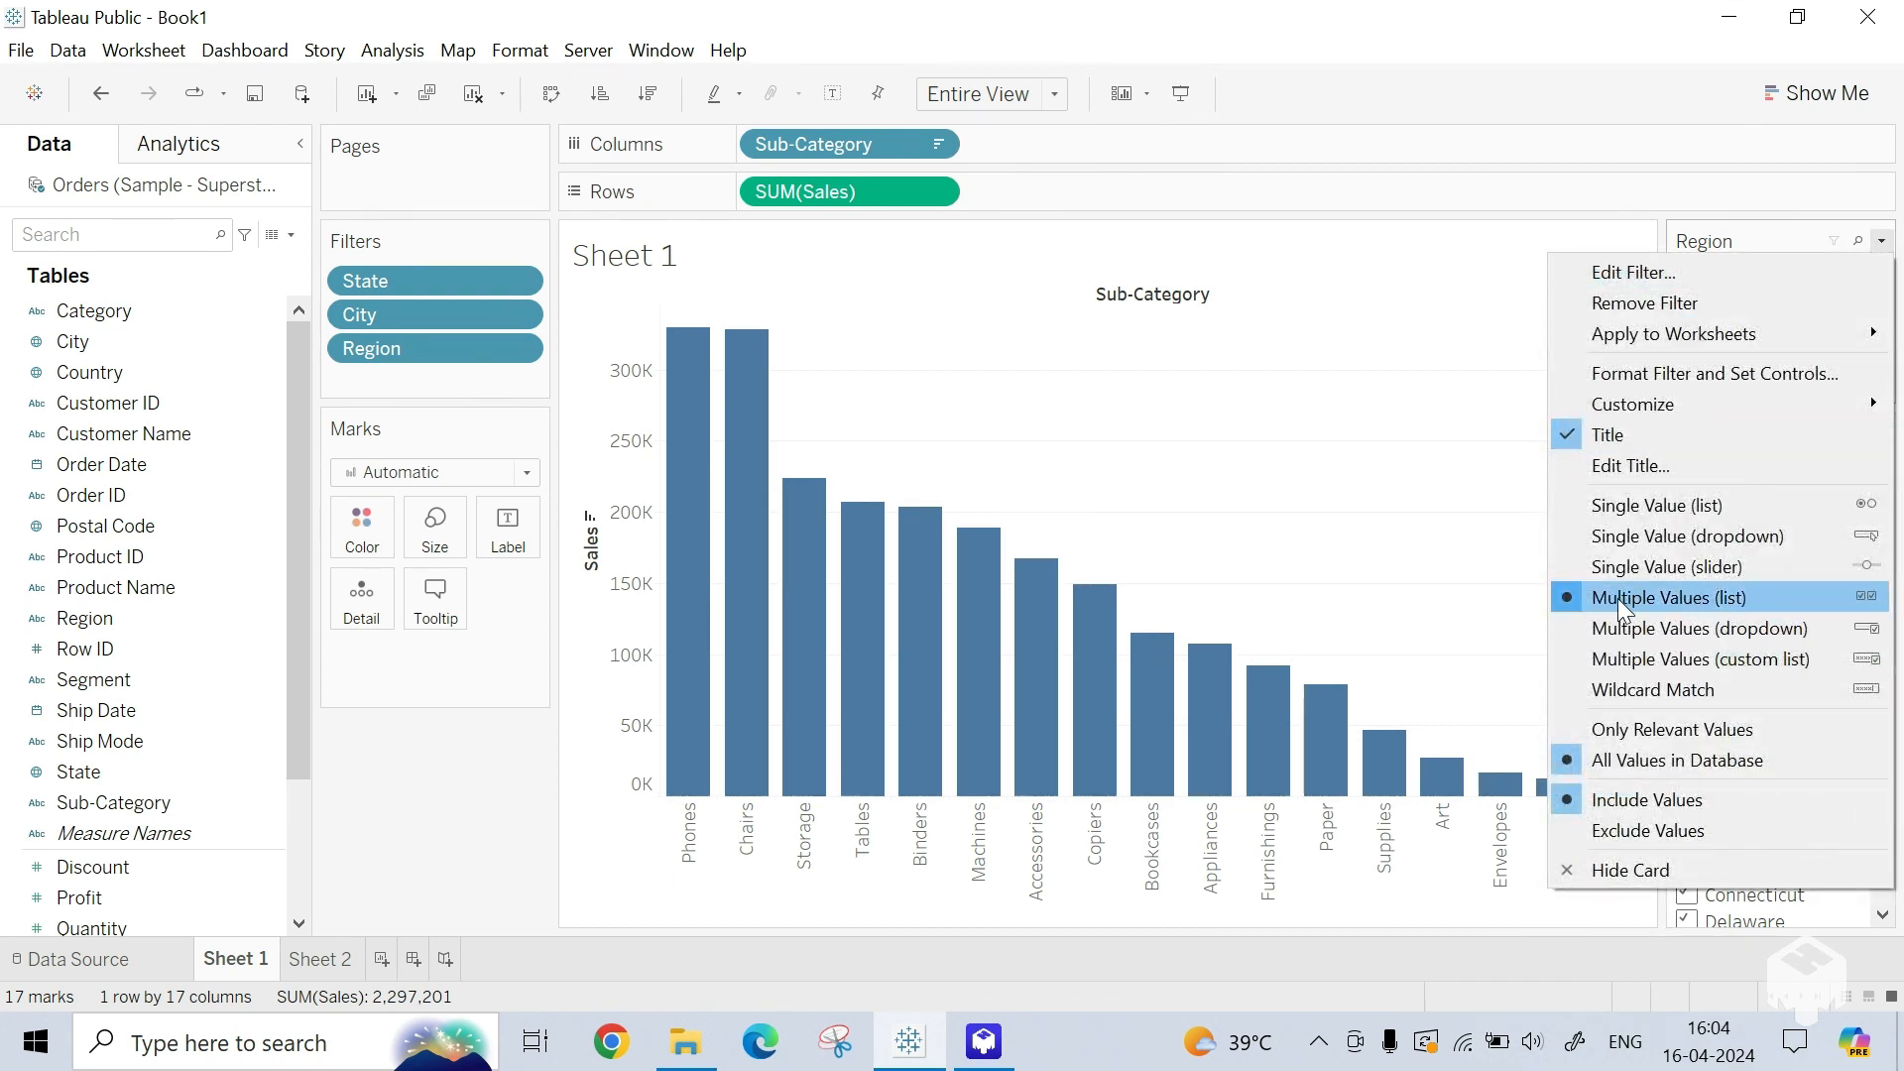
left_click(1687, 625)
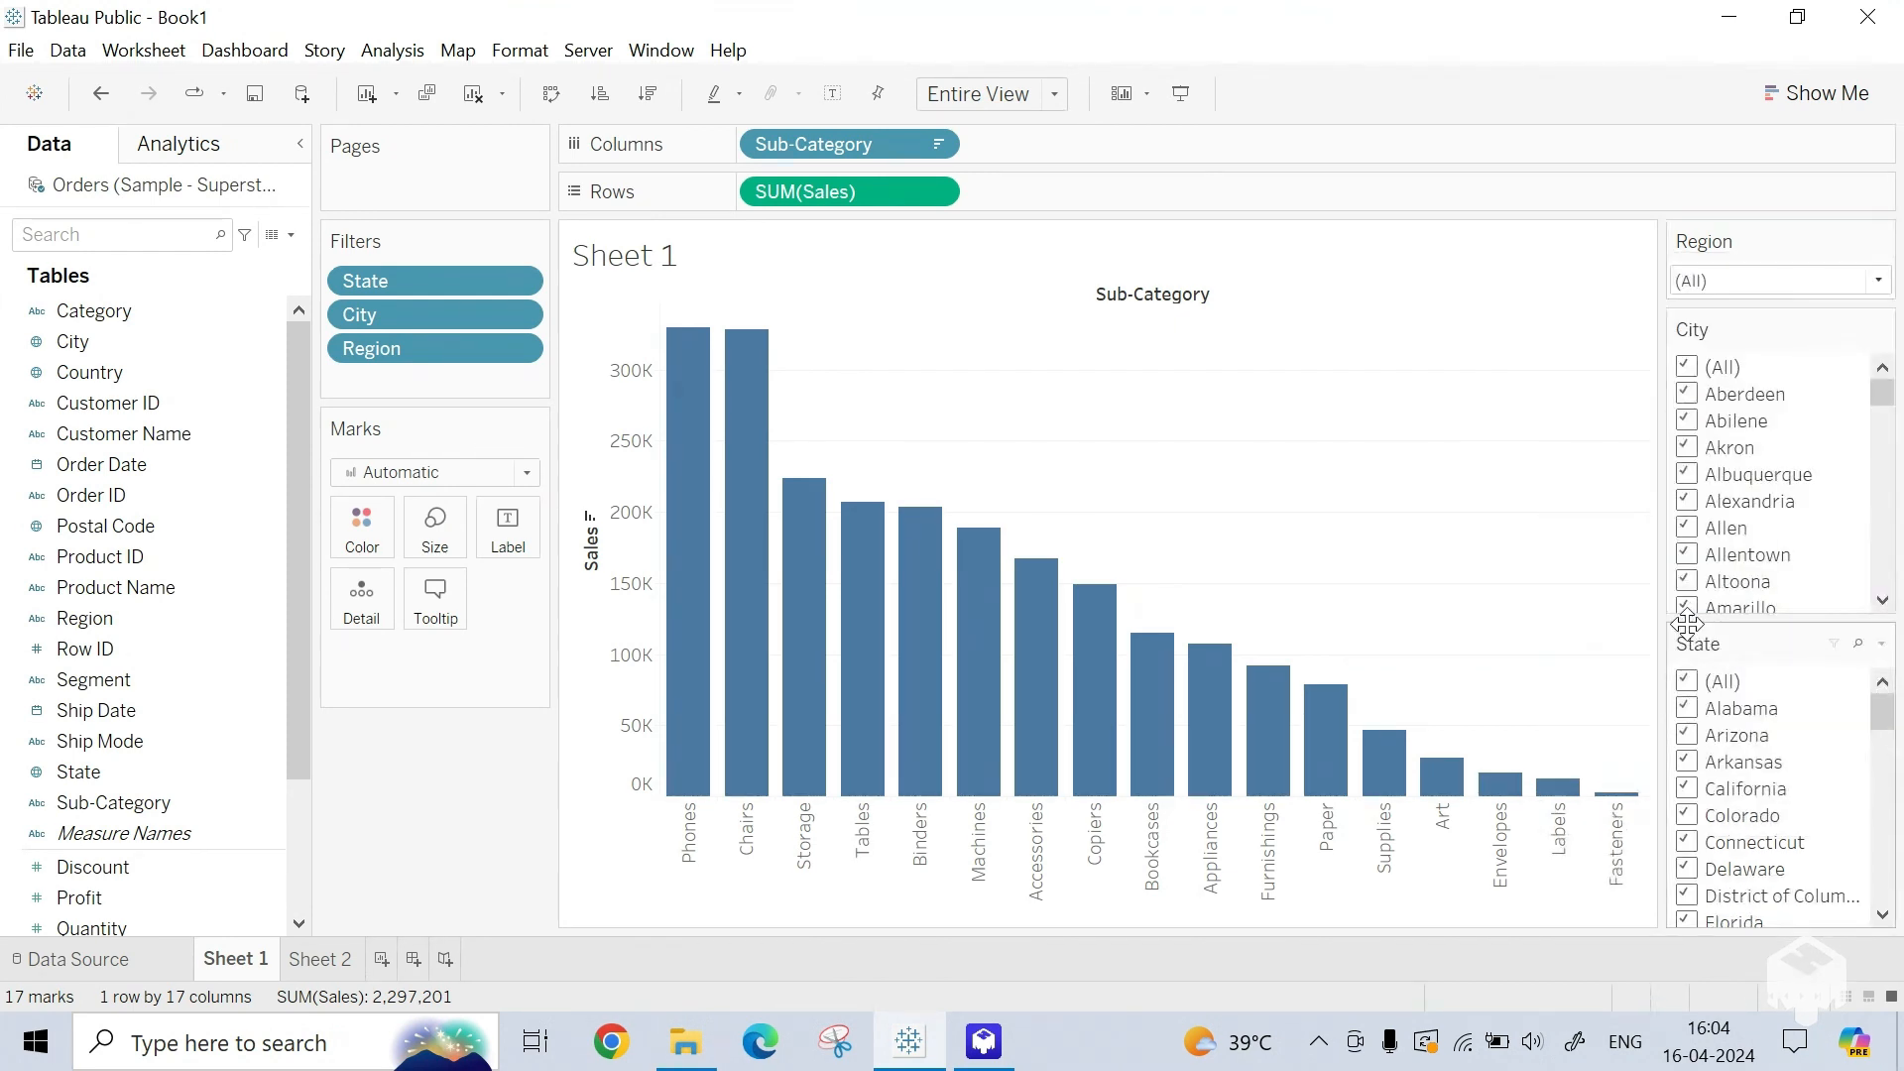
left_click(1879, 281)
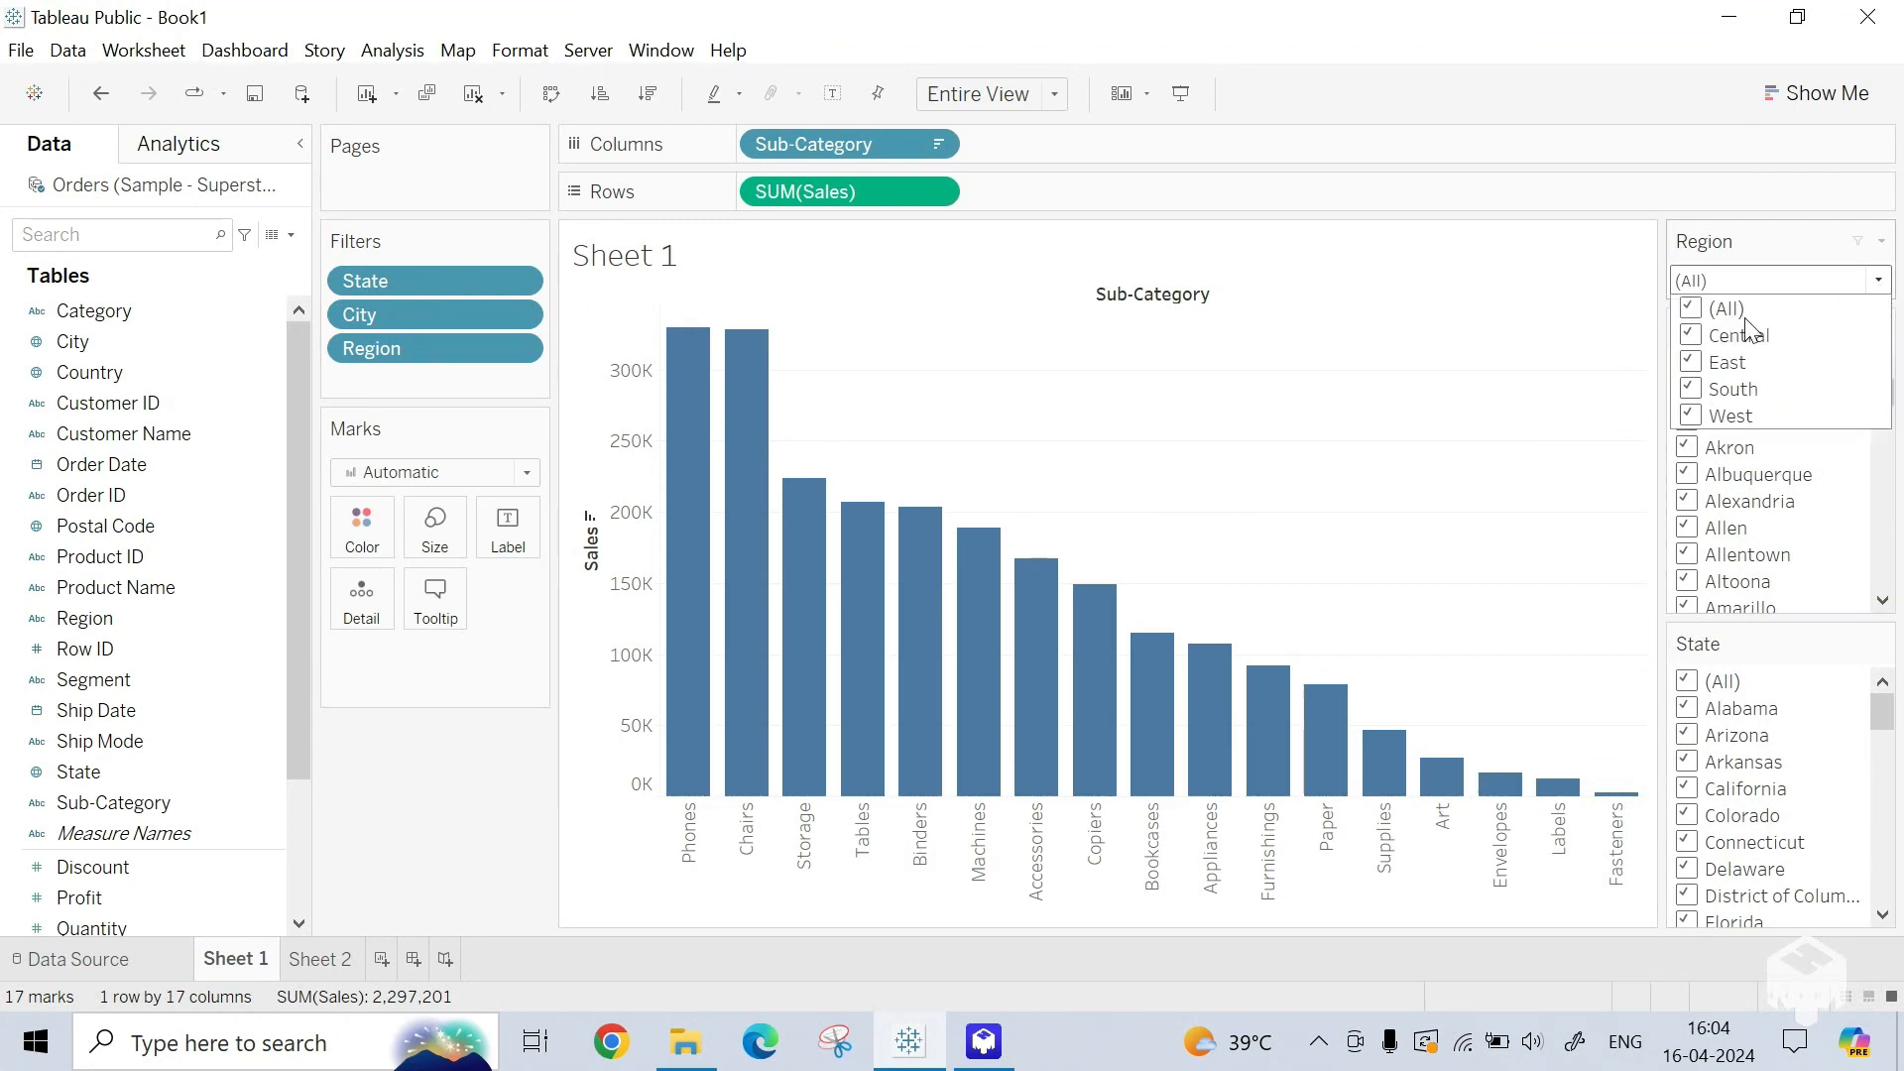
left_click(1654, 245)
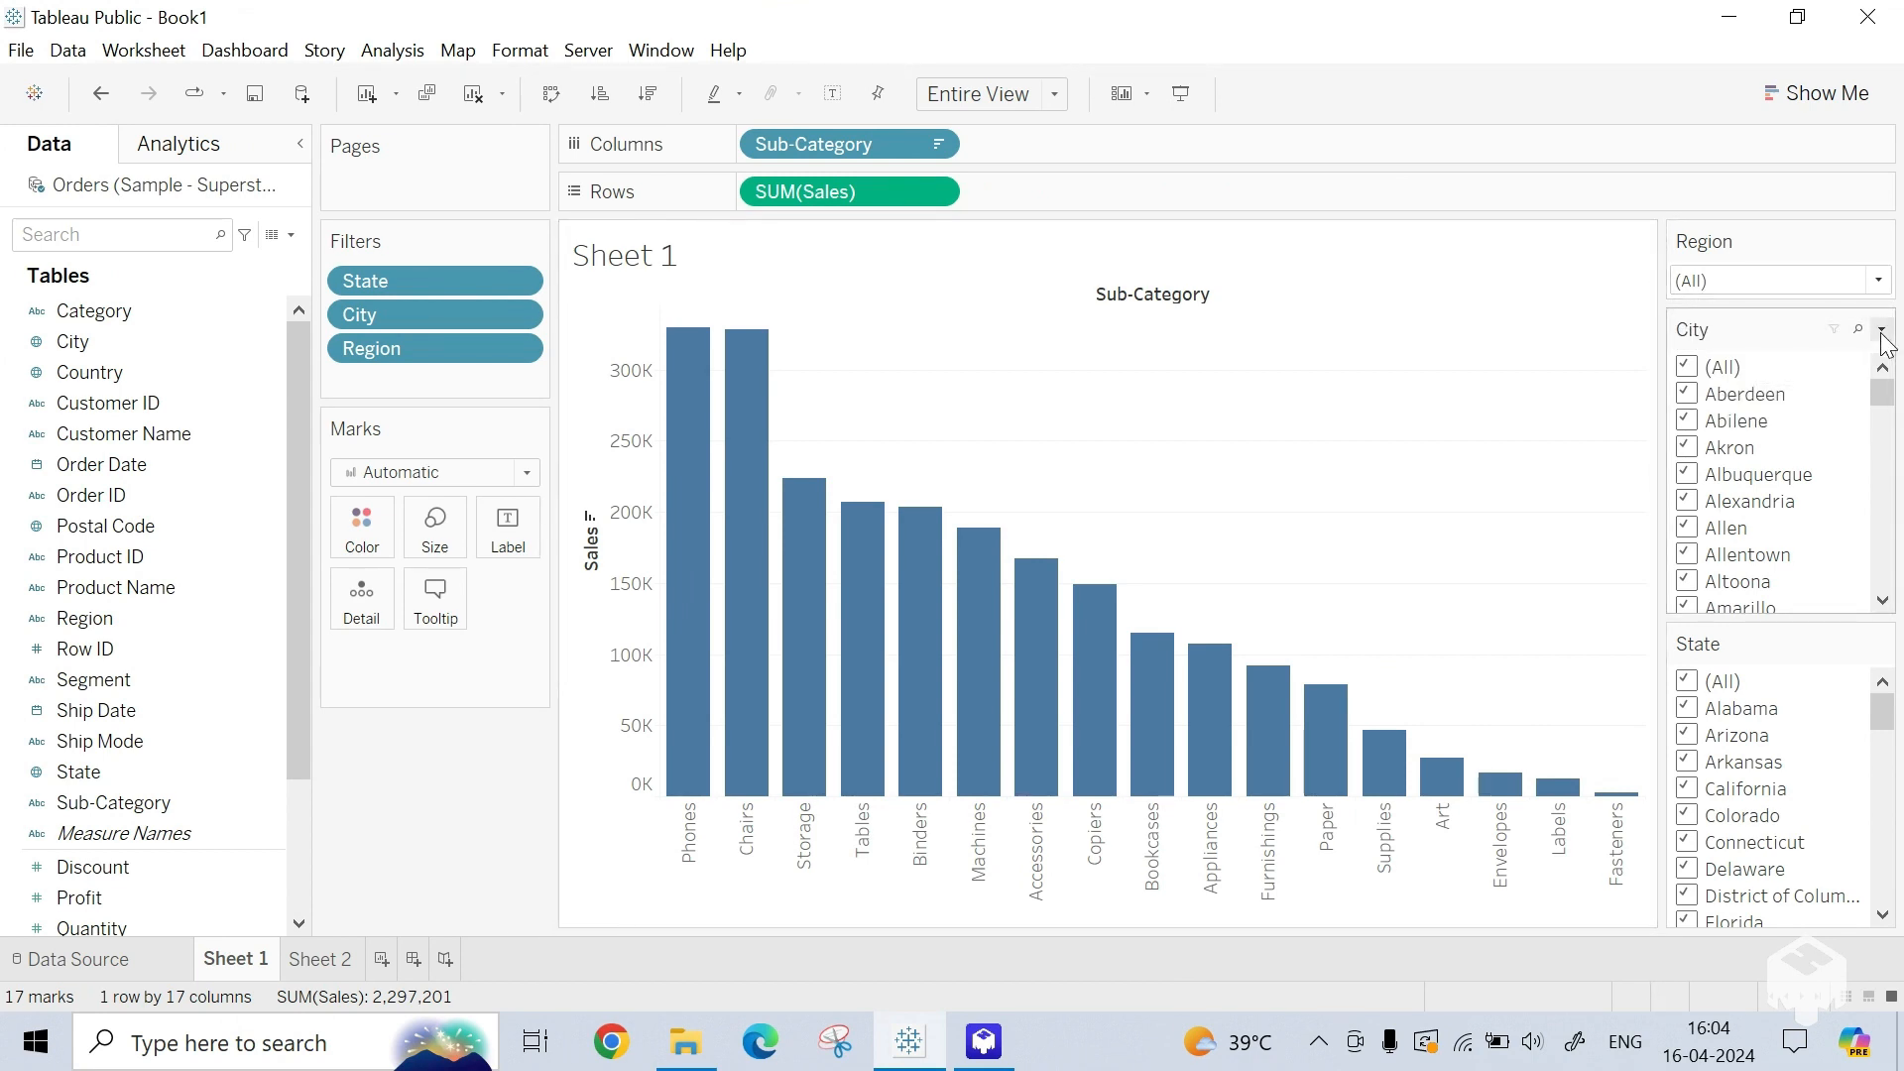
Step: Switch both the City and State filter cards to Multiple Values (dropdown)
left_click(1882, 329)
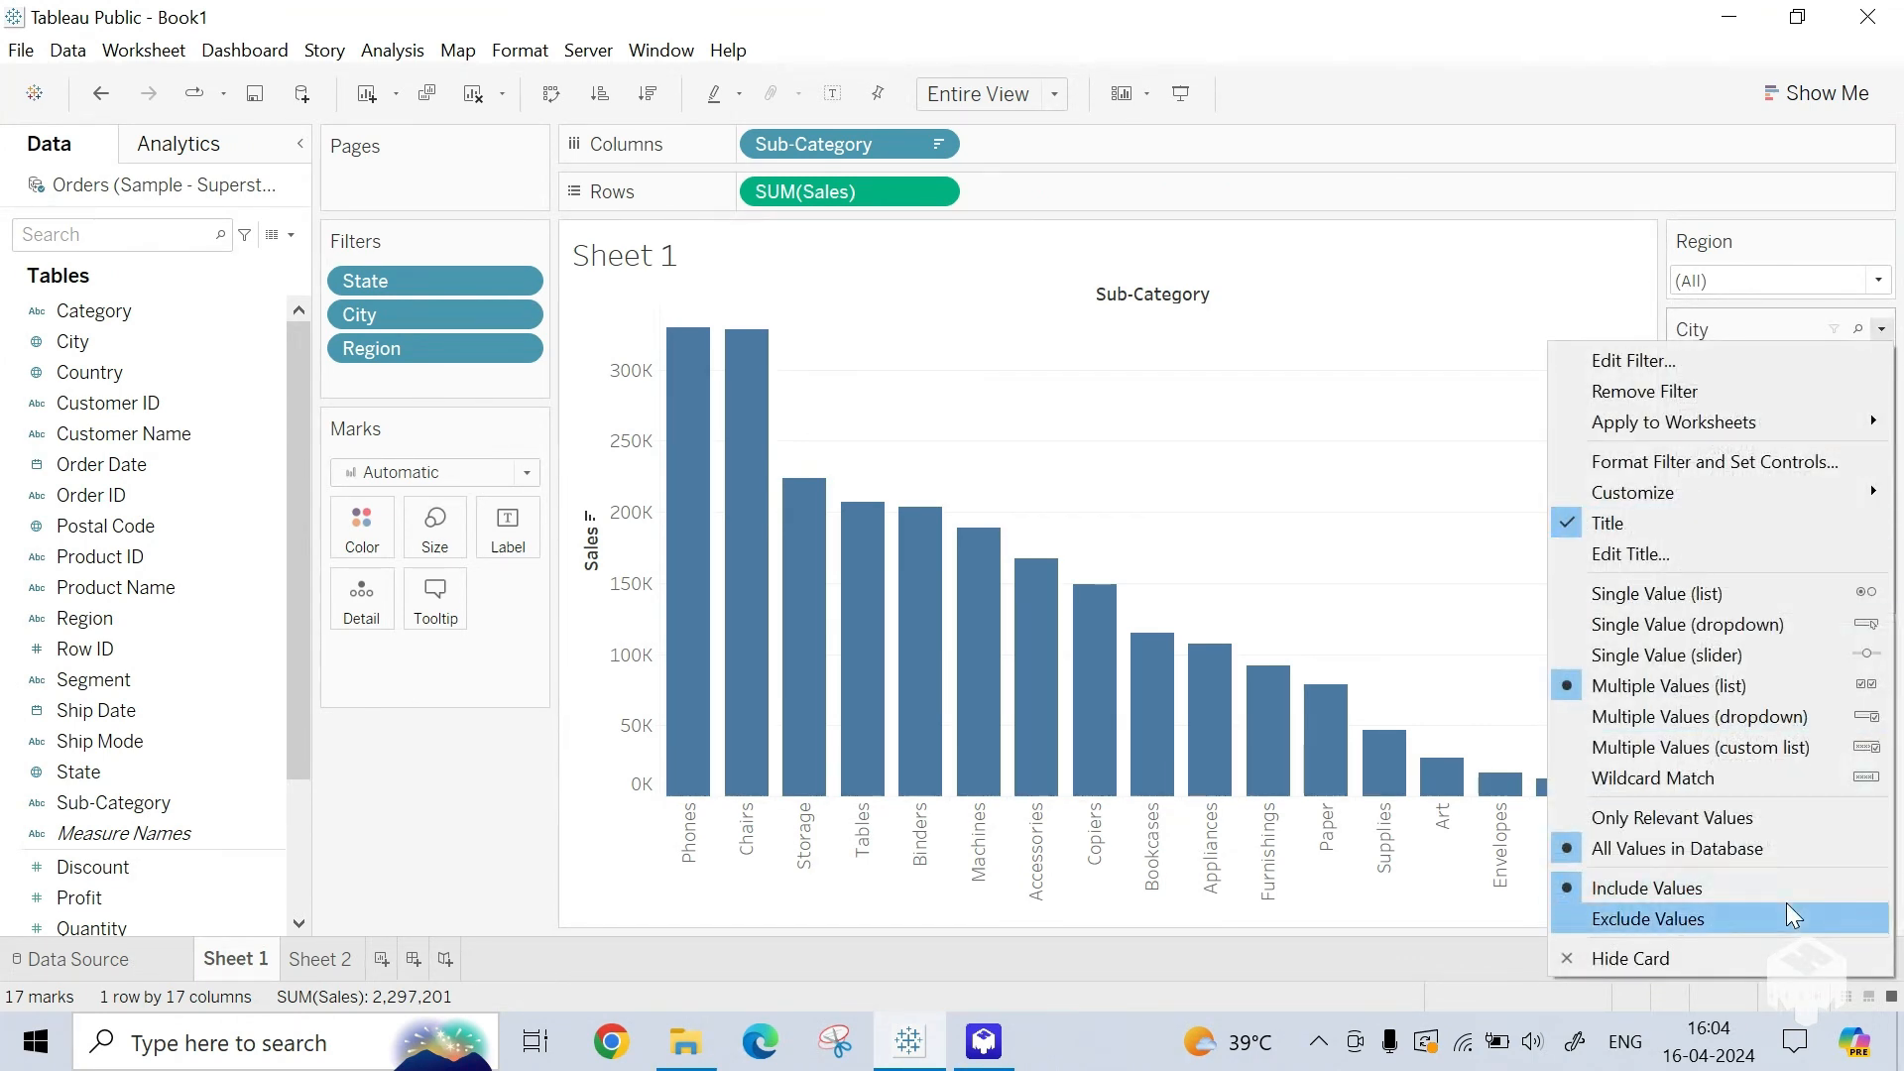
left_click(1678, 717)
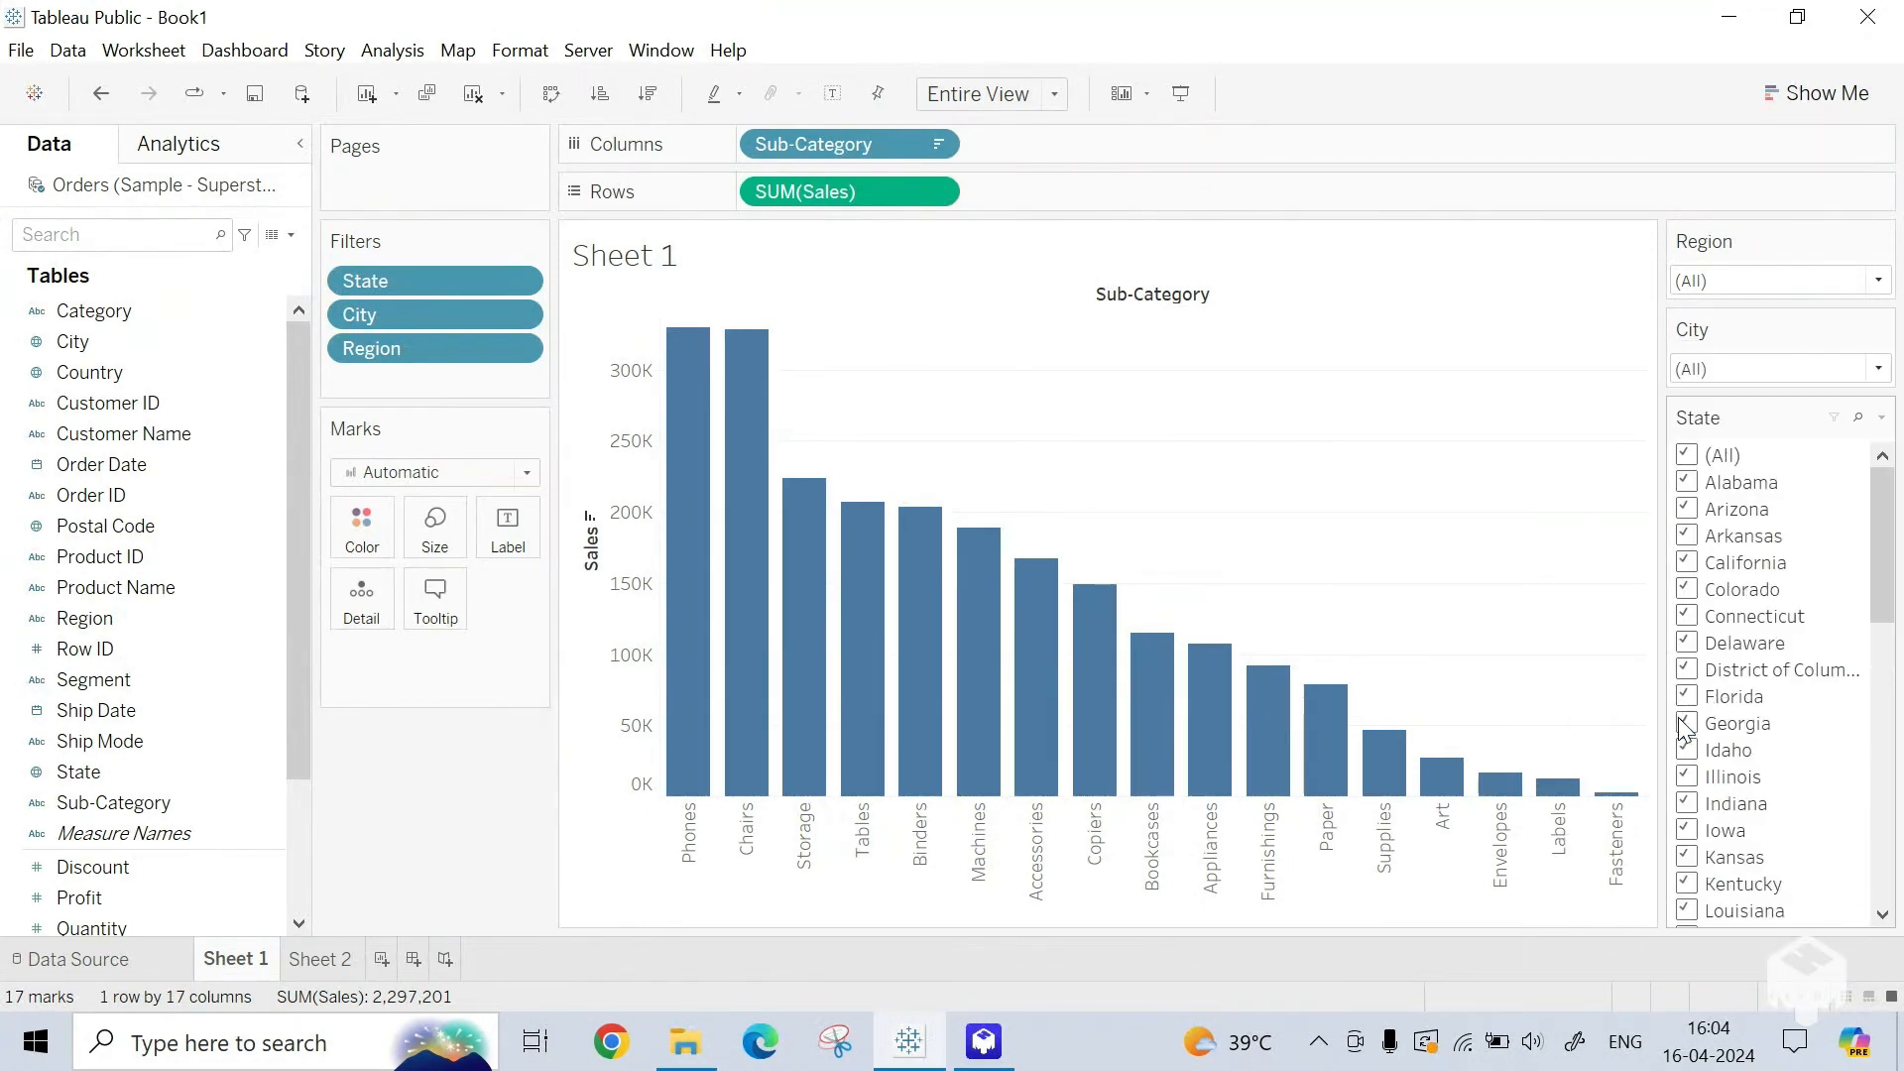
left_click(1883, 419)
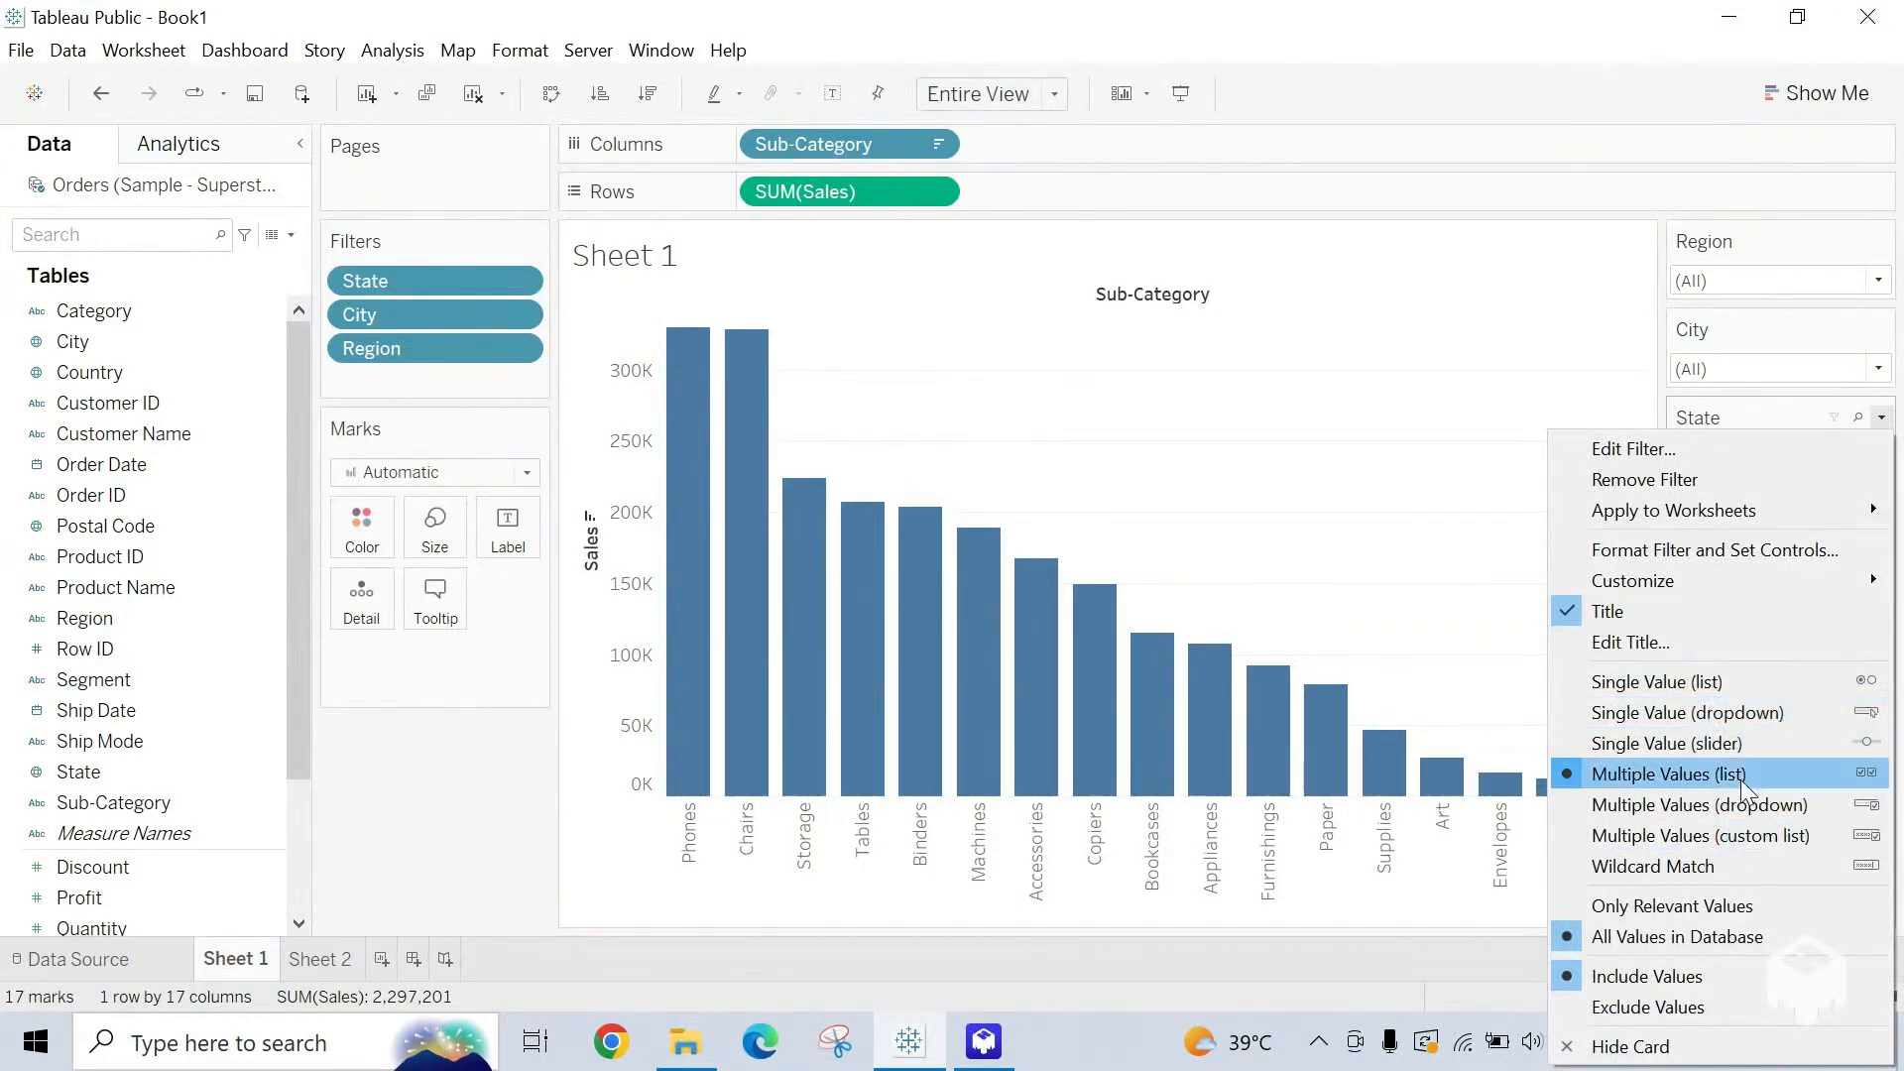
left_click(1712, 811)
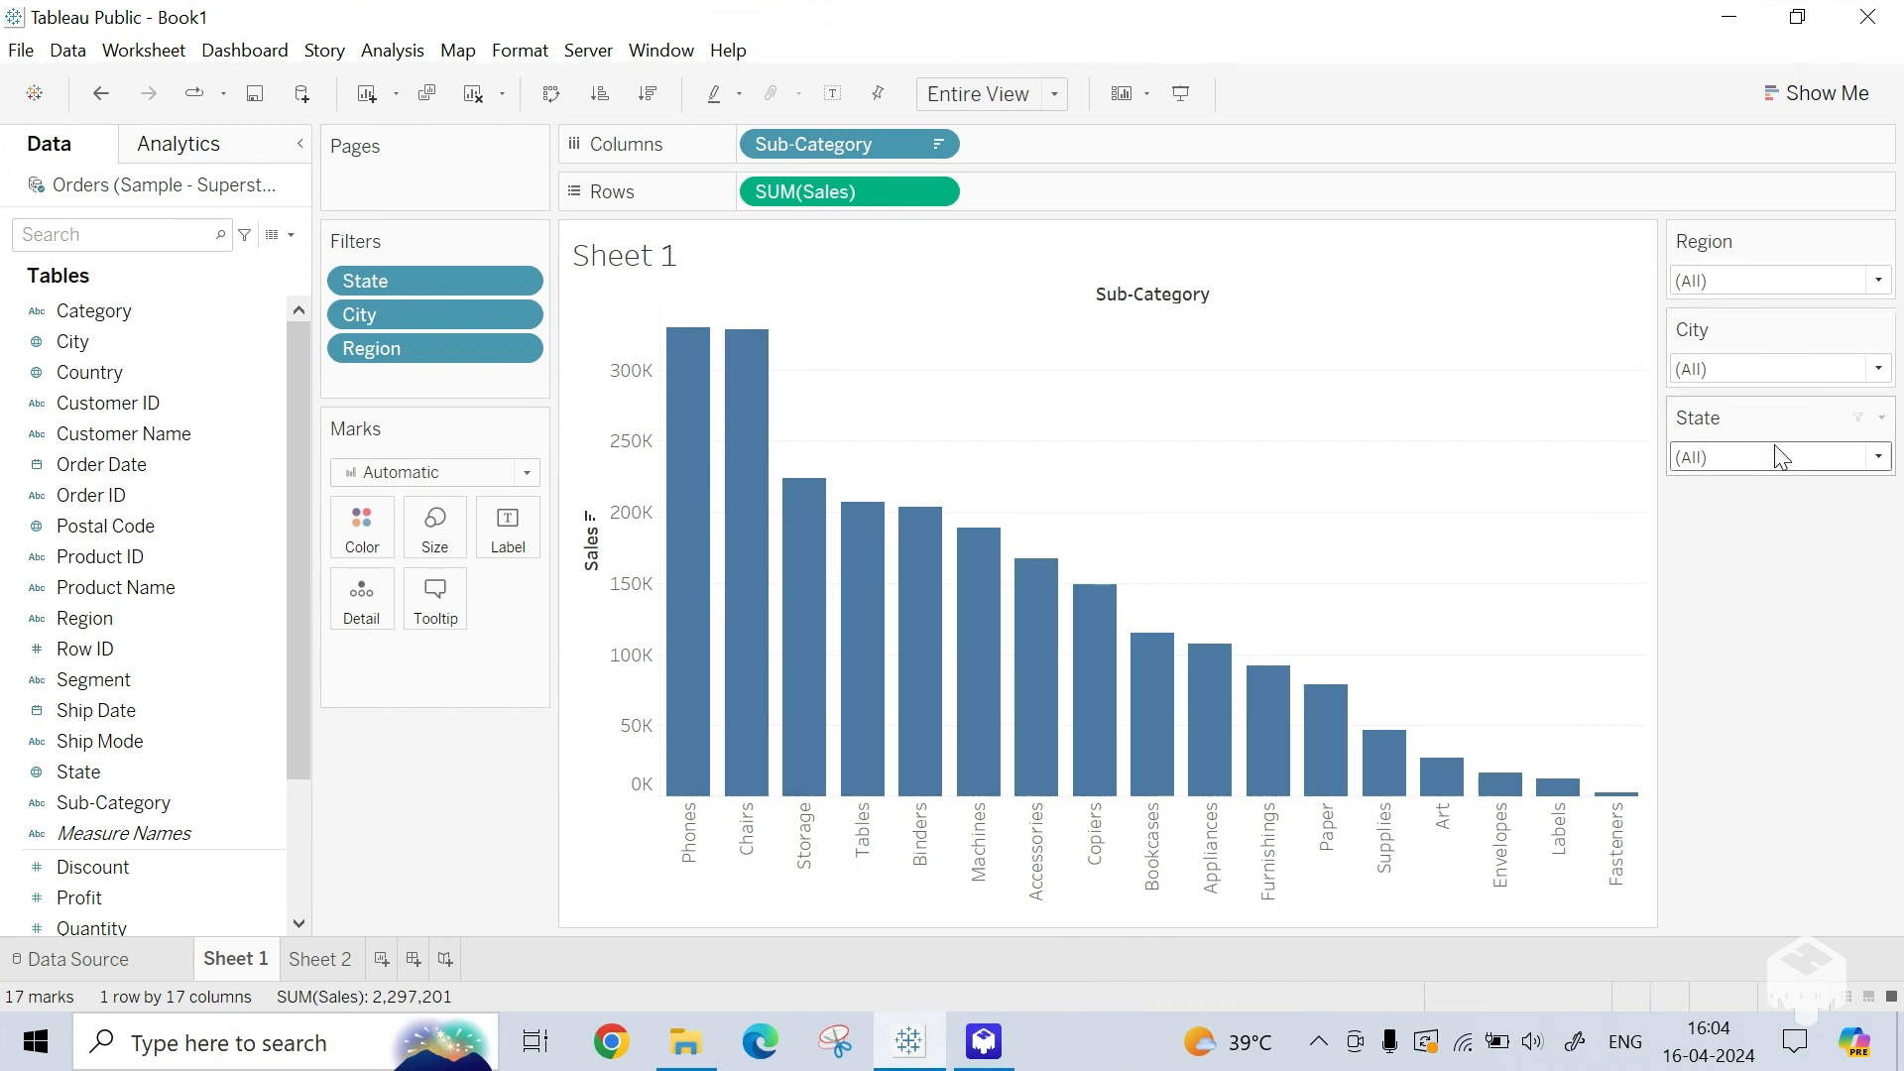
Step: Try the Multiple Values (custom list) style on the Region filter card and return it to Multiple Values (dropdown)
left_click(1880, 282)
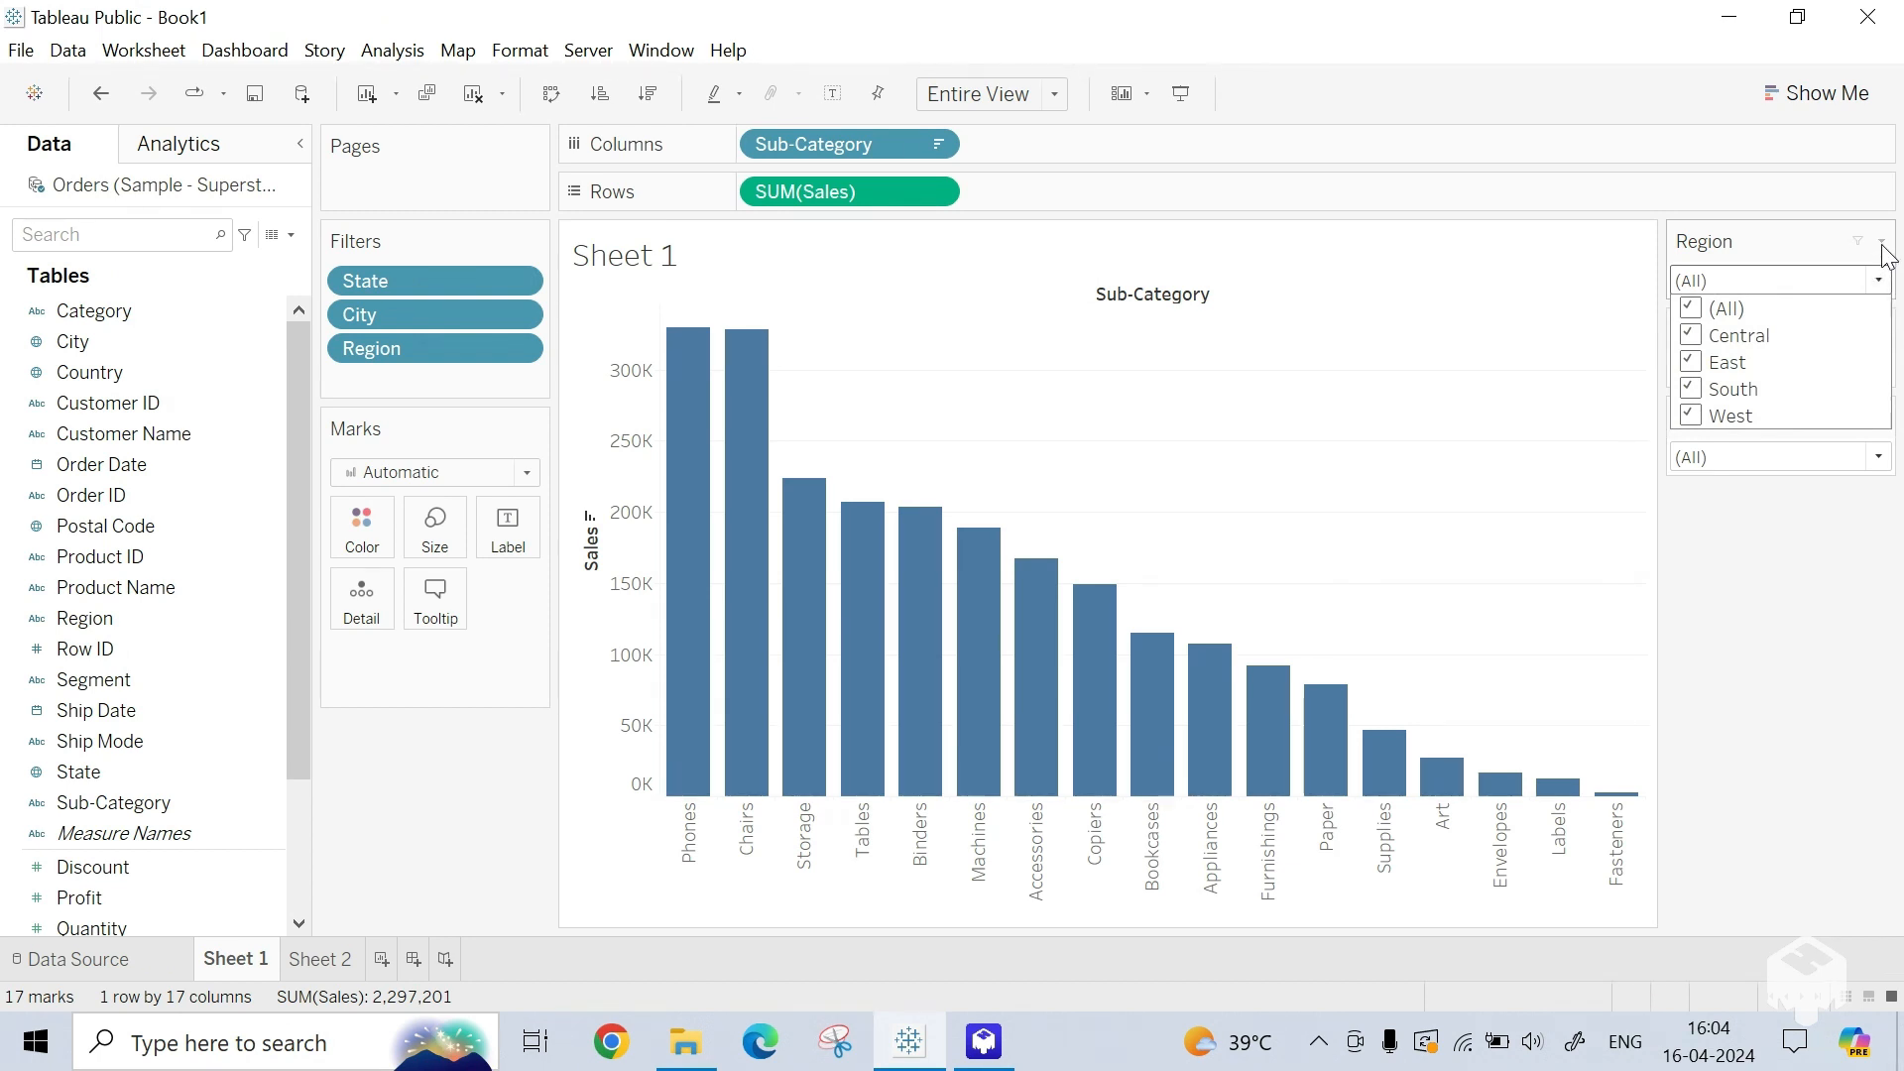
left_click(1882, 243)
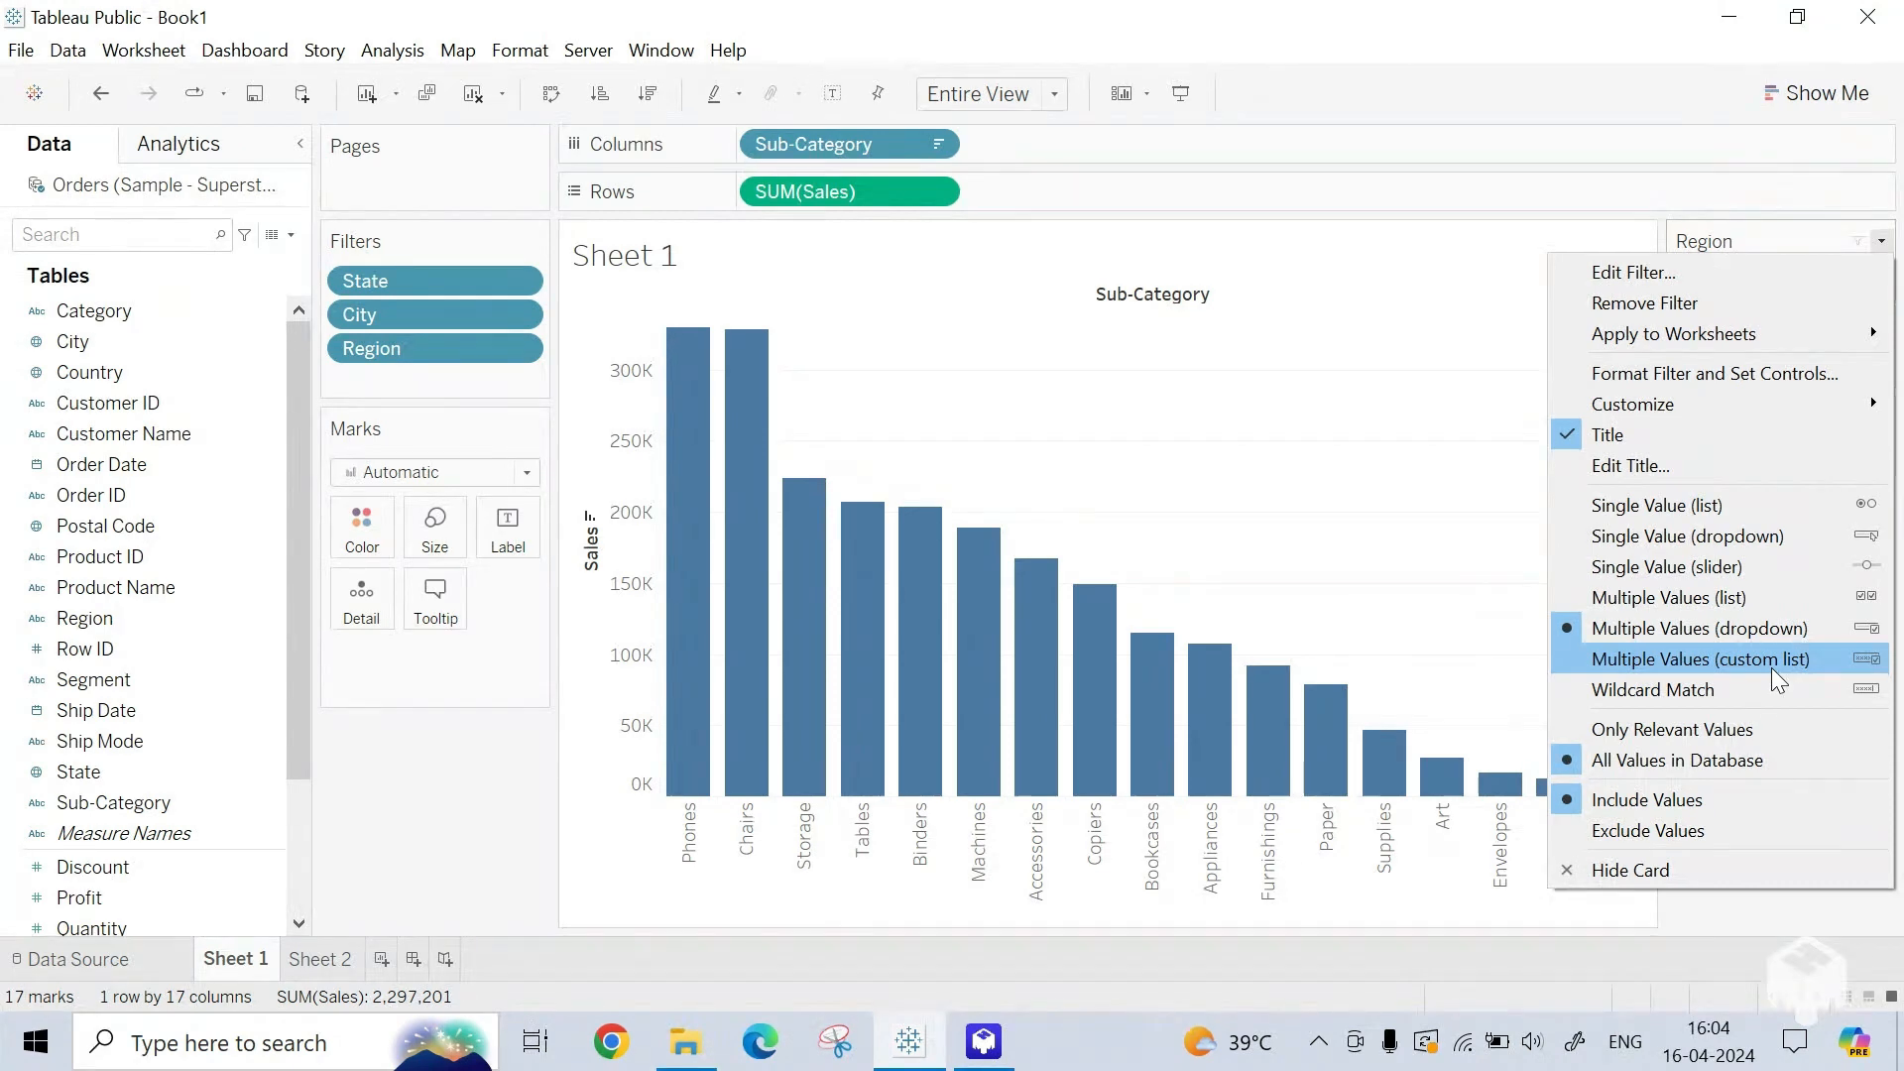
left_click(1771, 669)
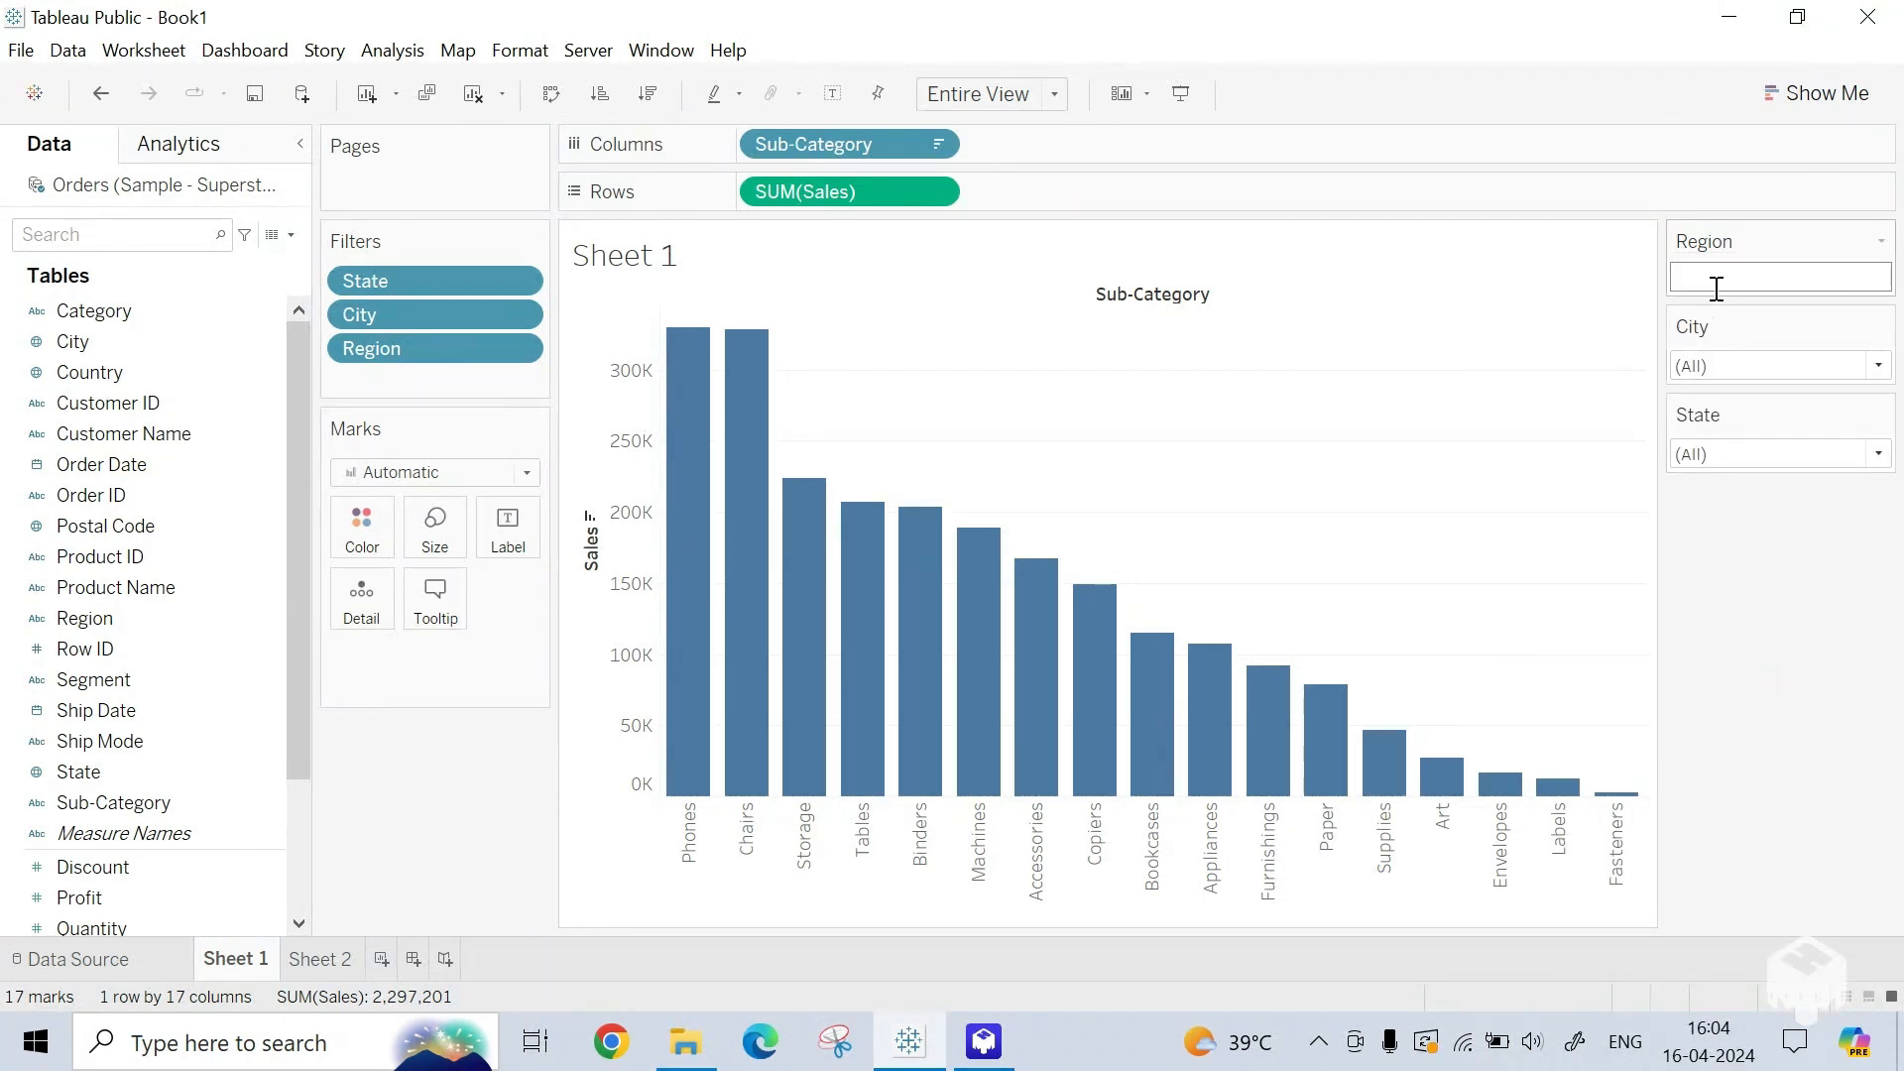
left_click(1883, 243)
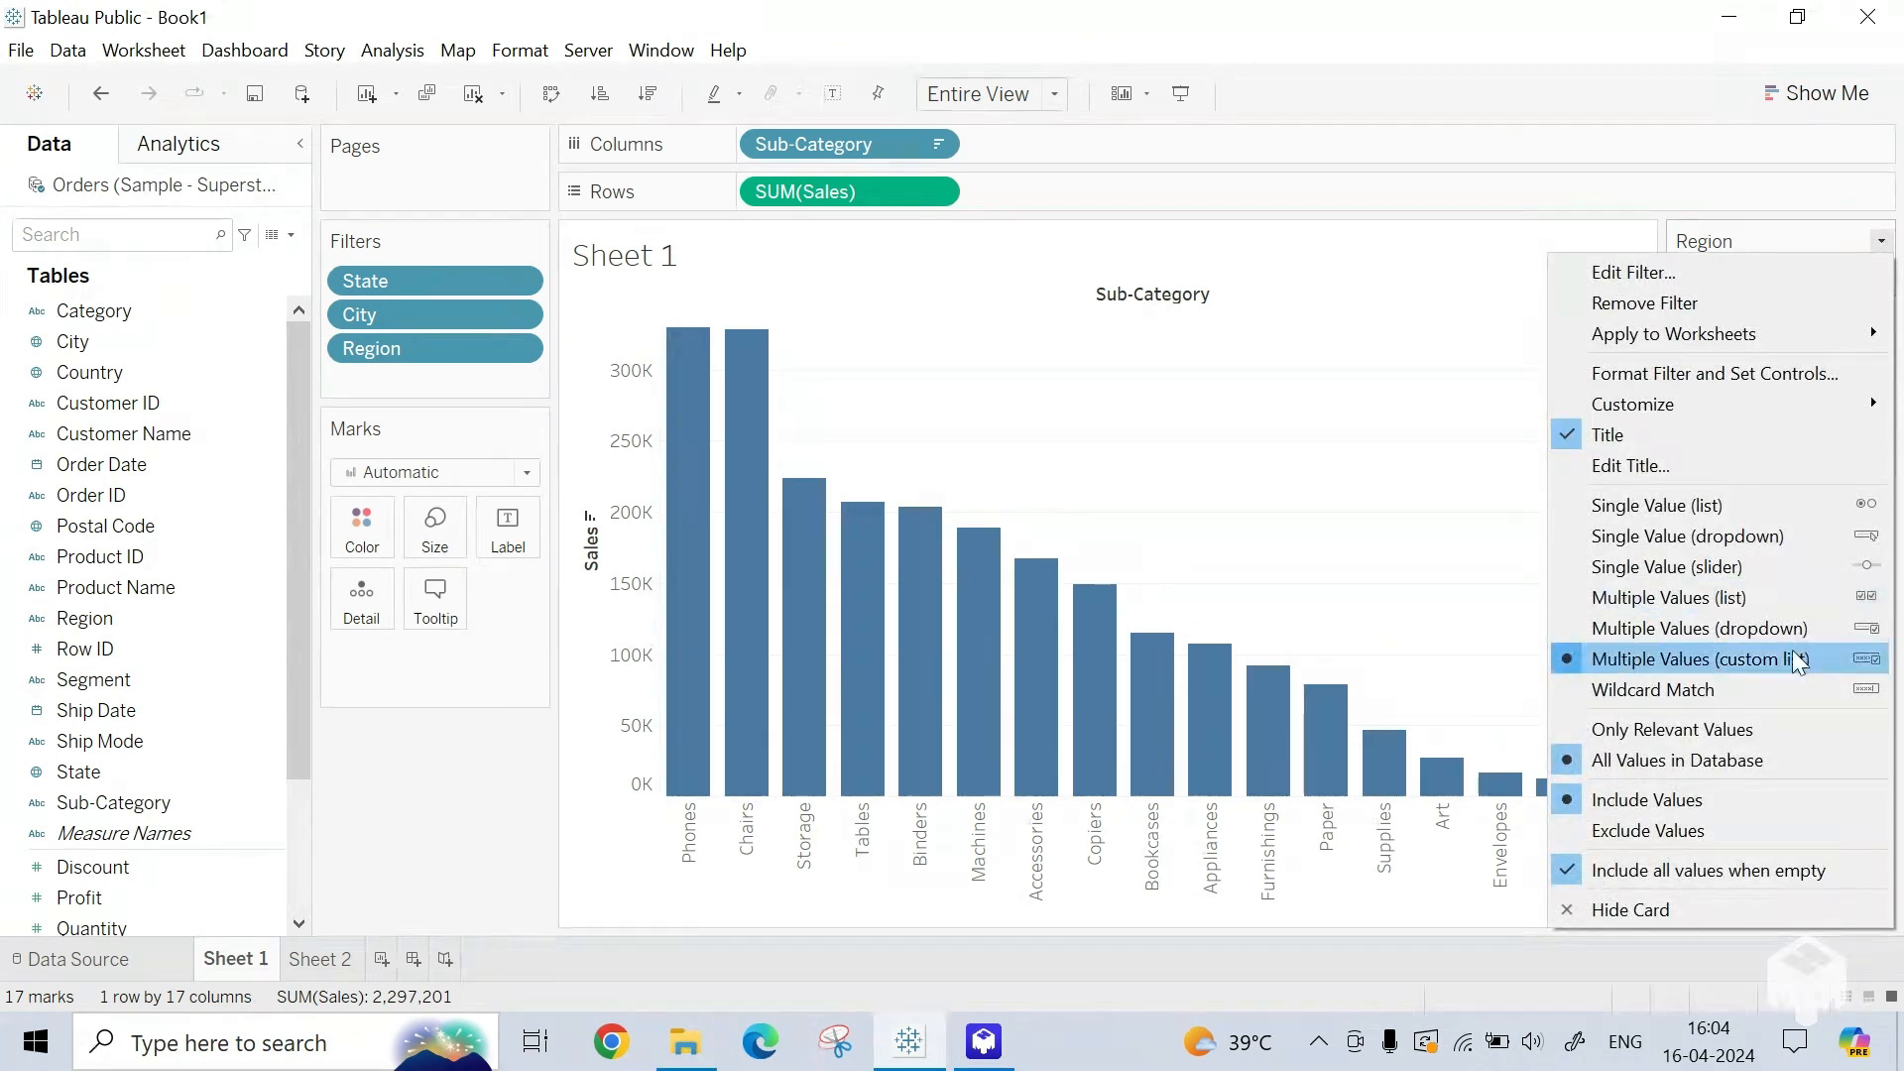
left_click(1646, 631)
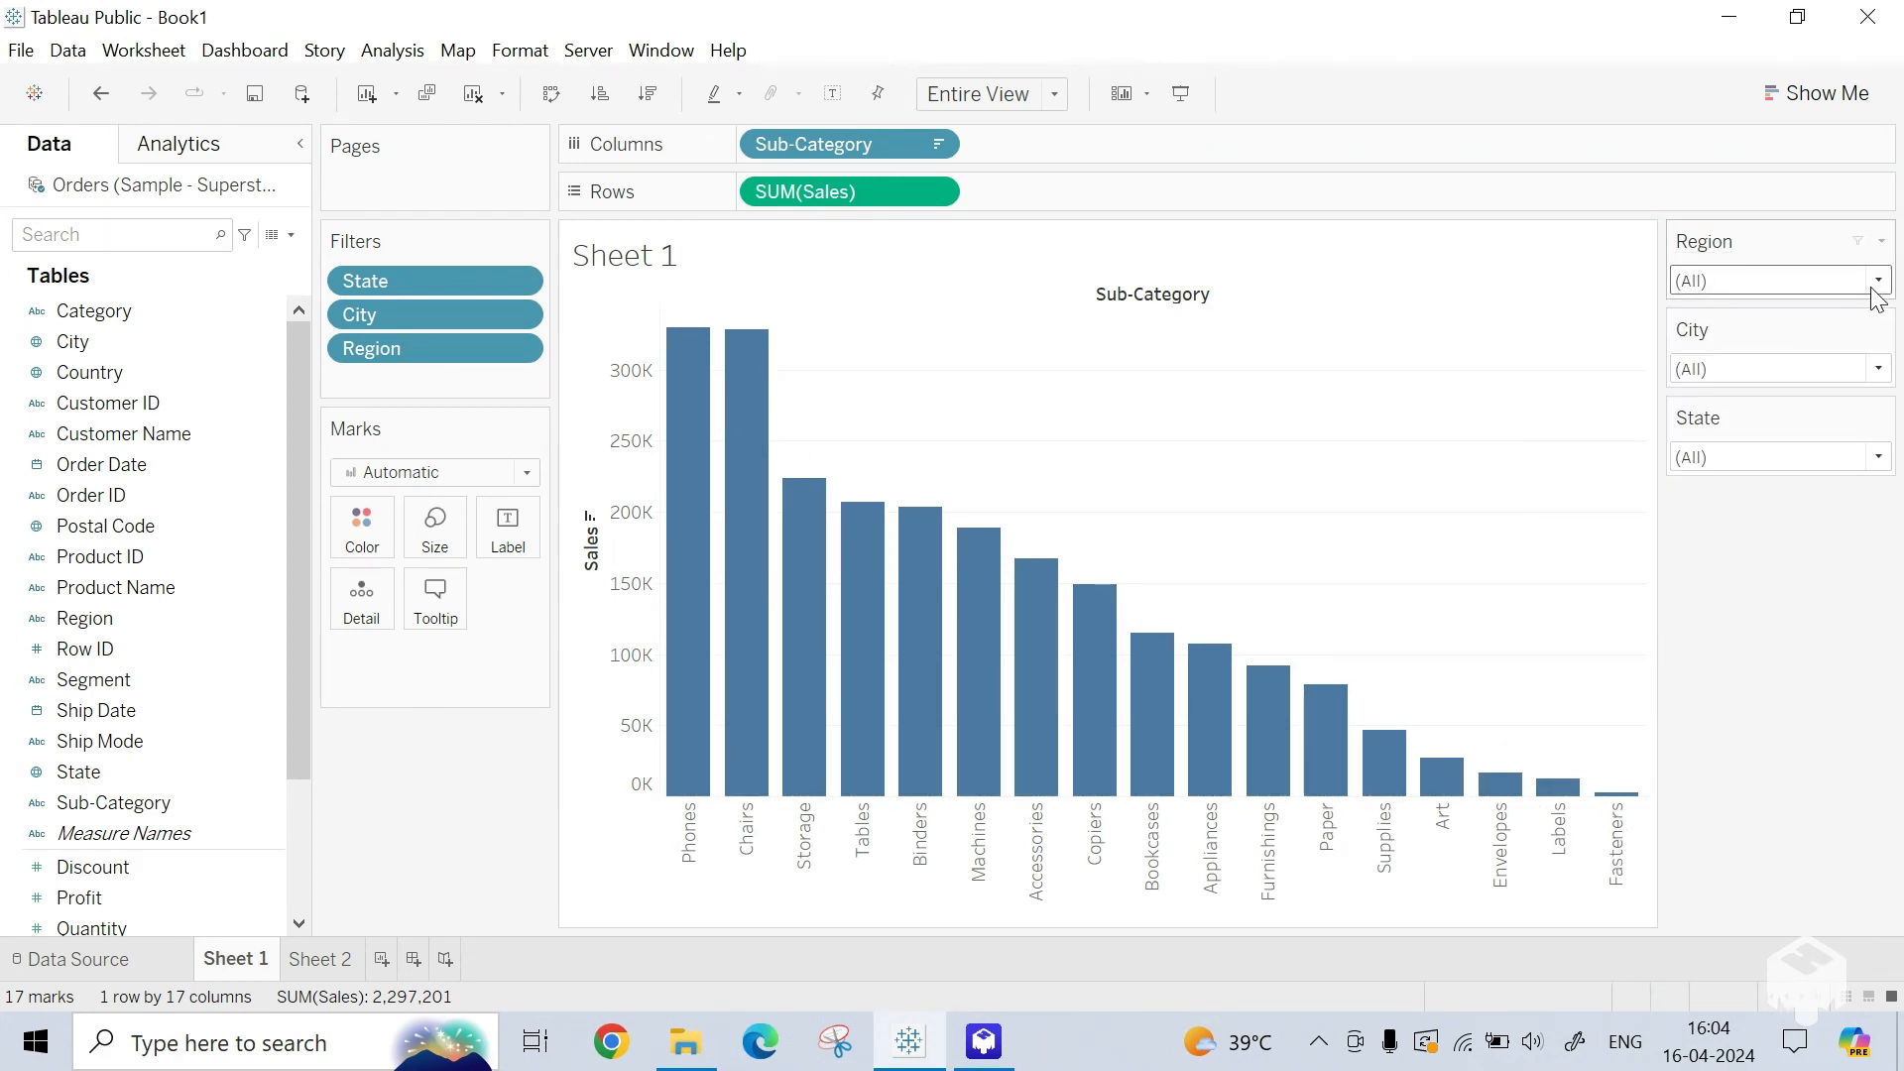
Step: Try Wildcard Match on the Region filter card with the pattern *W, clear it and restore Multiple Values (dropdown)
left_click(1882, 241)
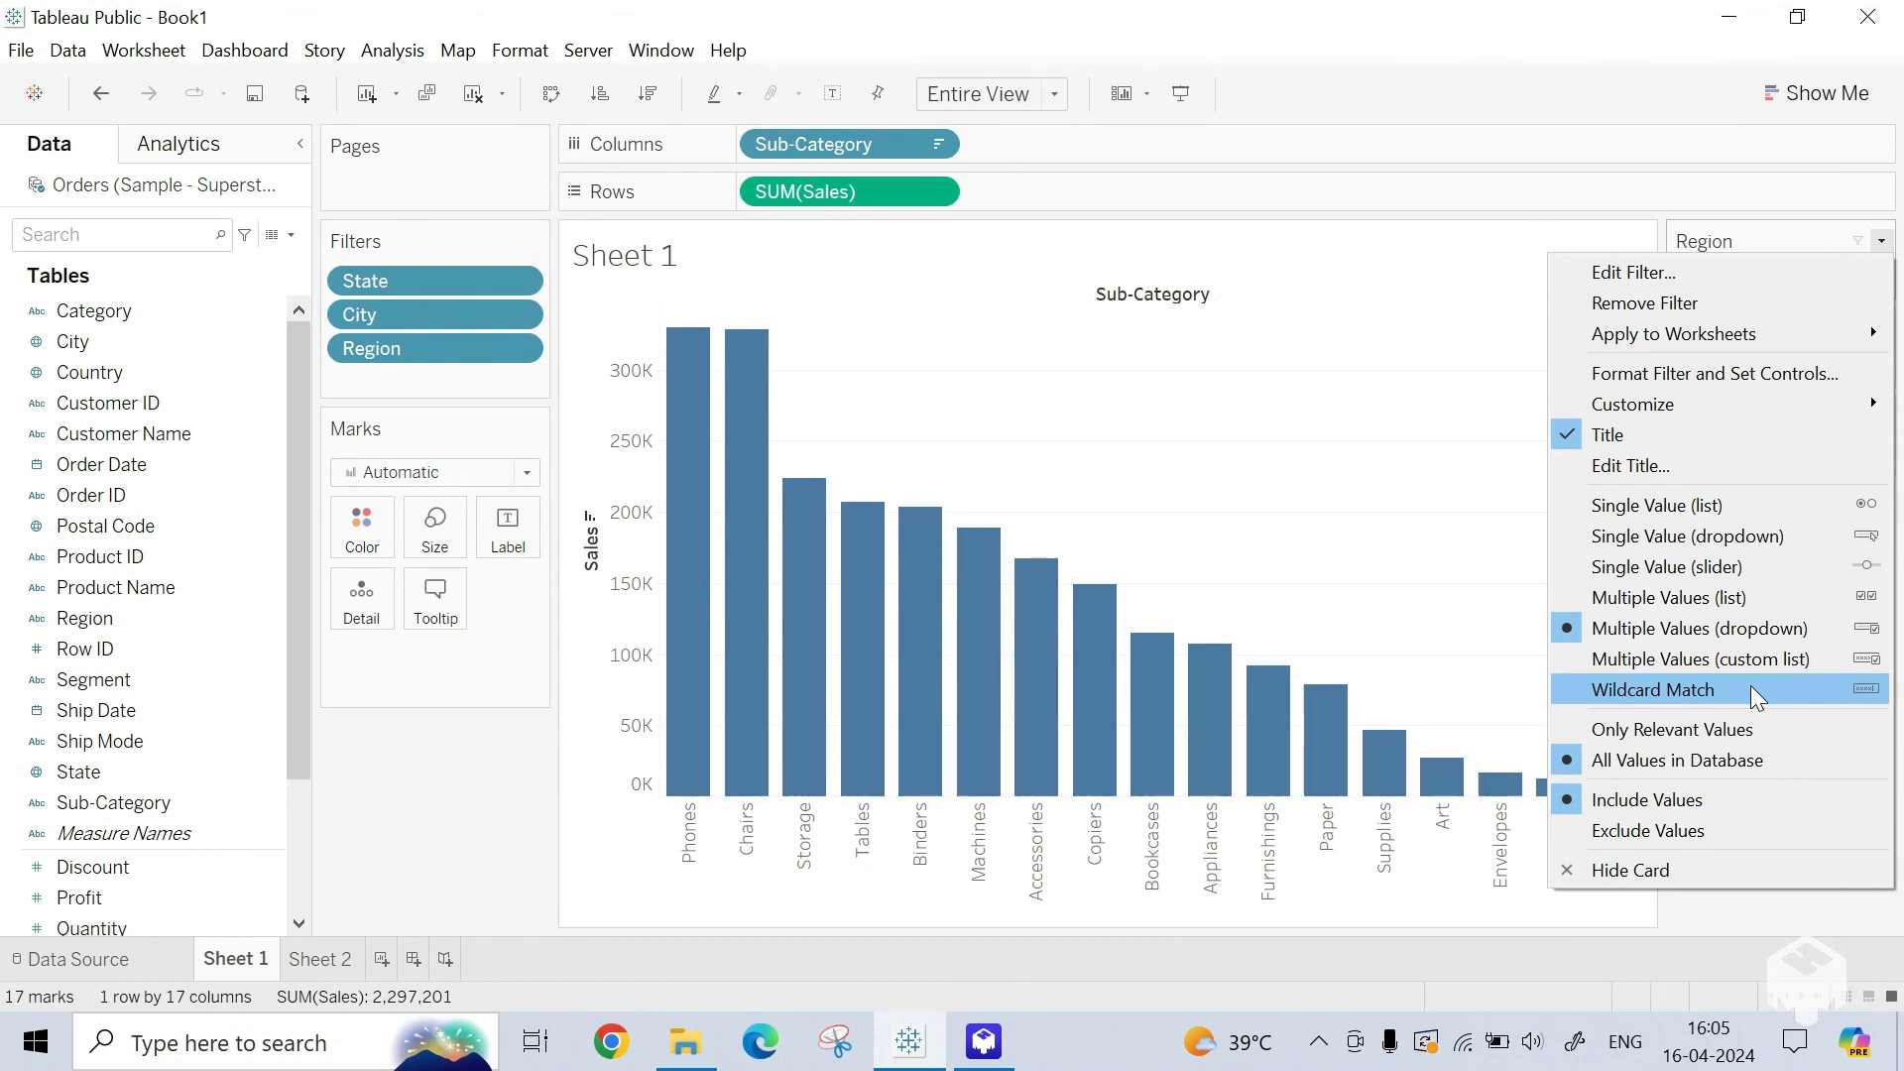
left_click(1752, 686)
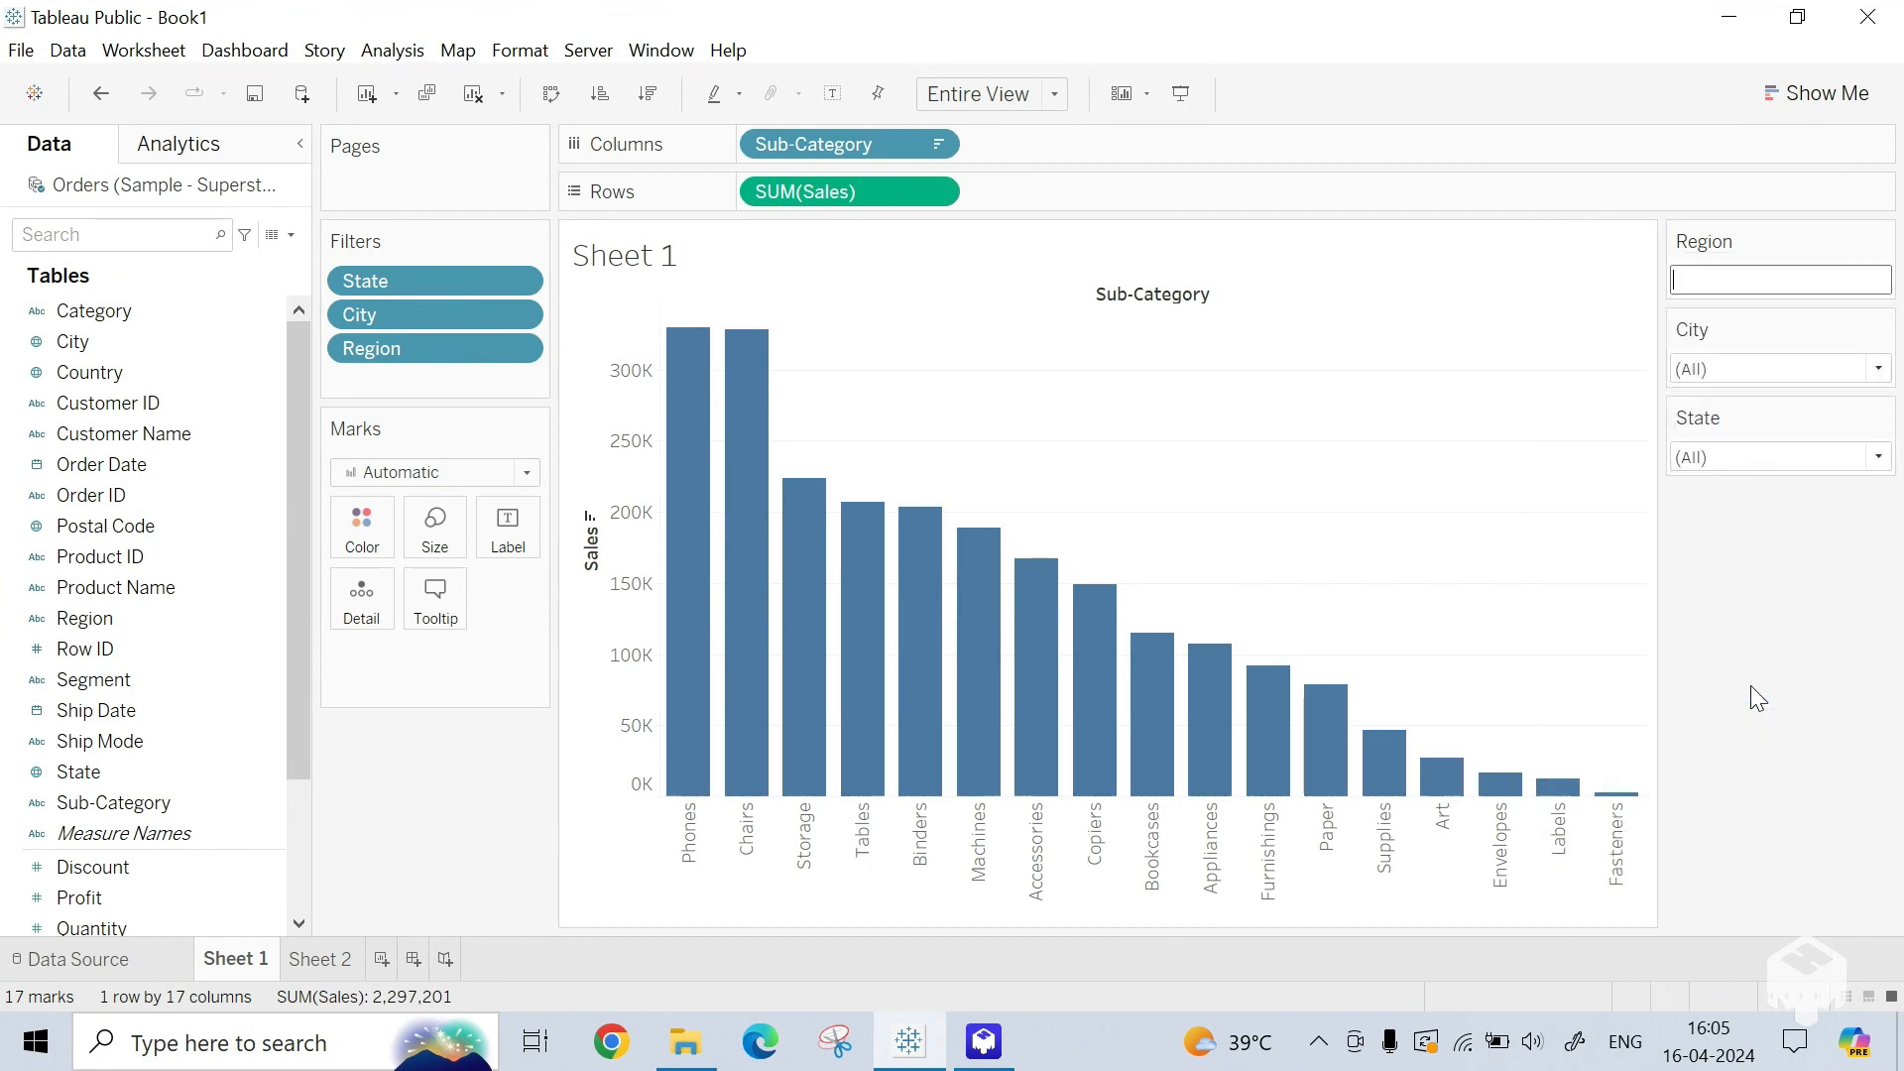
left_click(1724, 288)
type("*W")
key("Return")
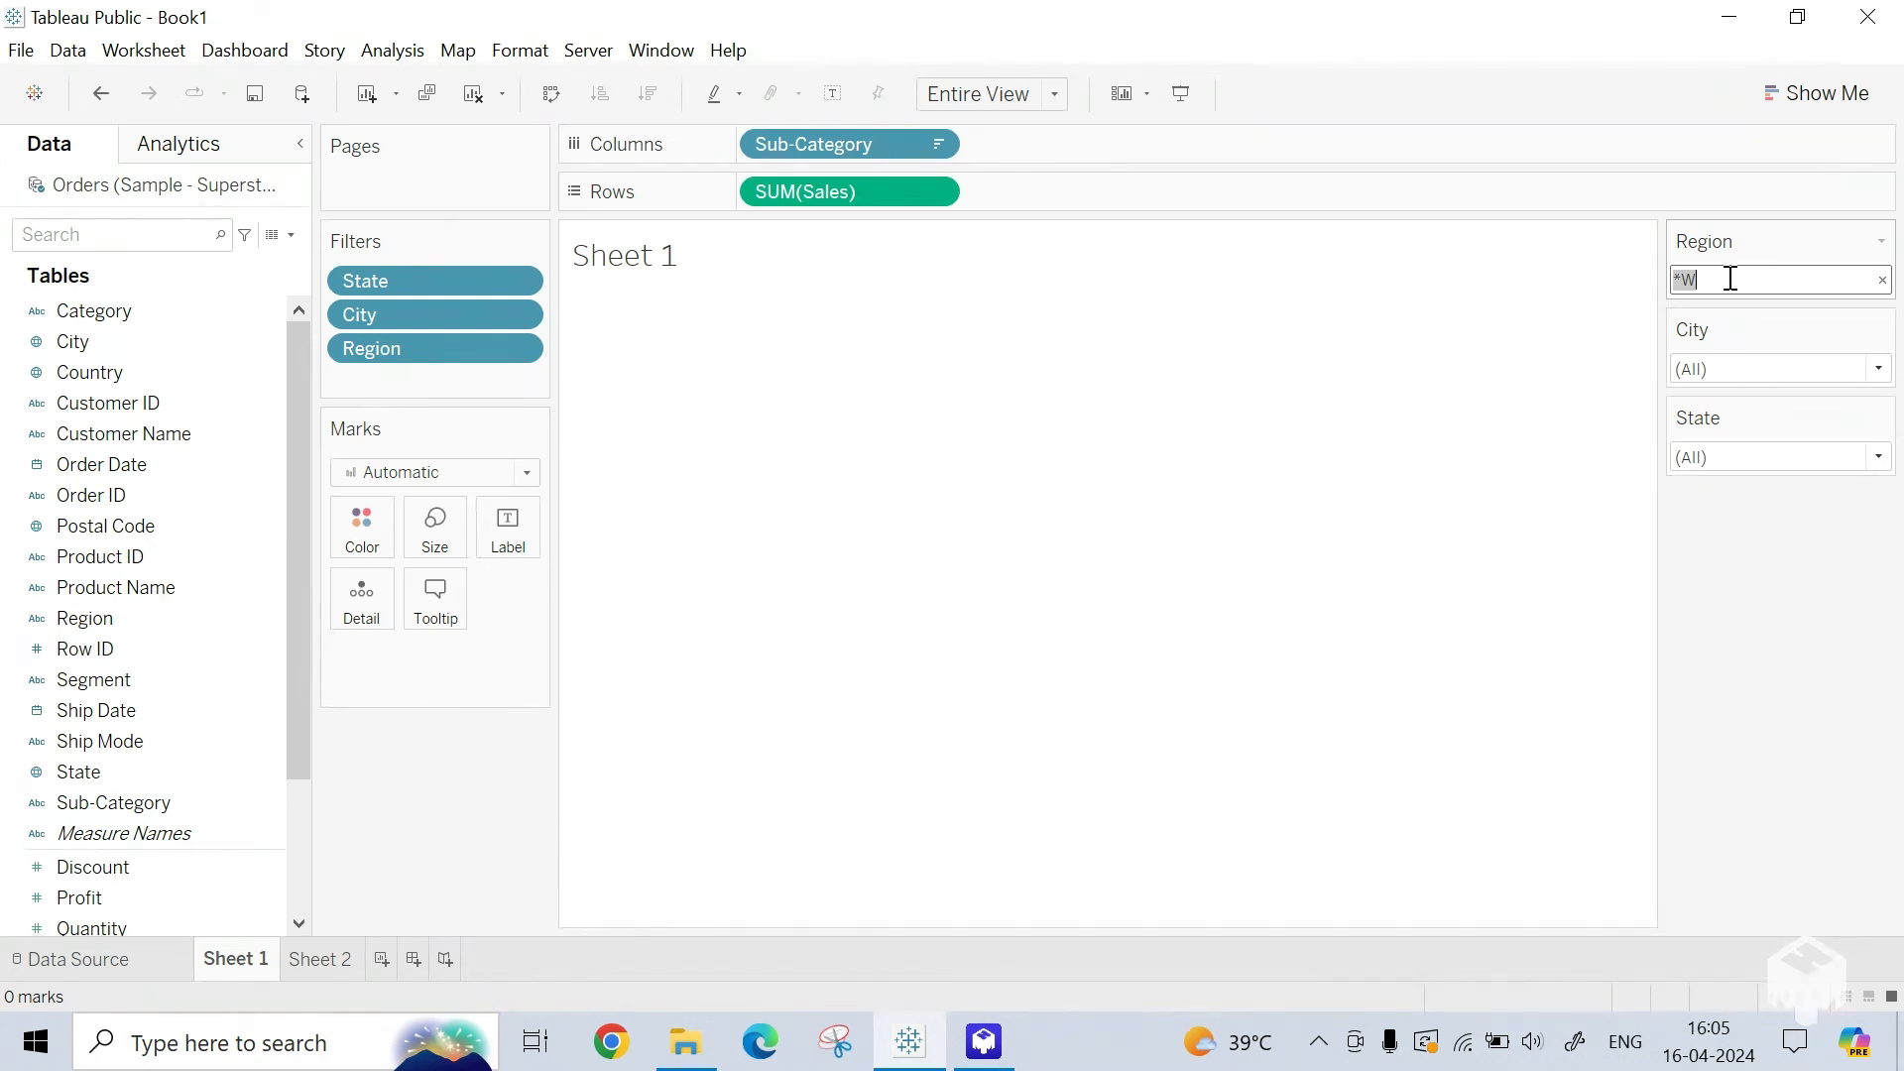
key("BackSpace")
left_click(1882, 242)
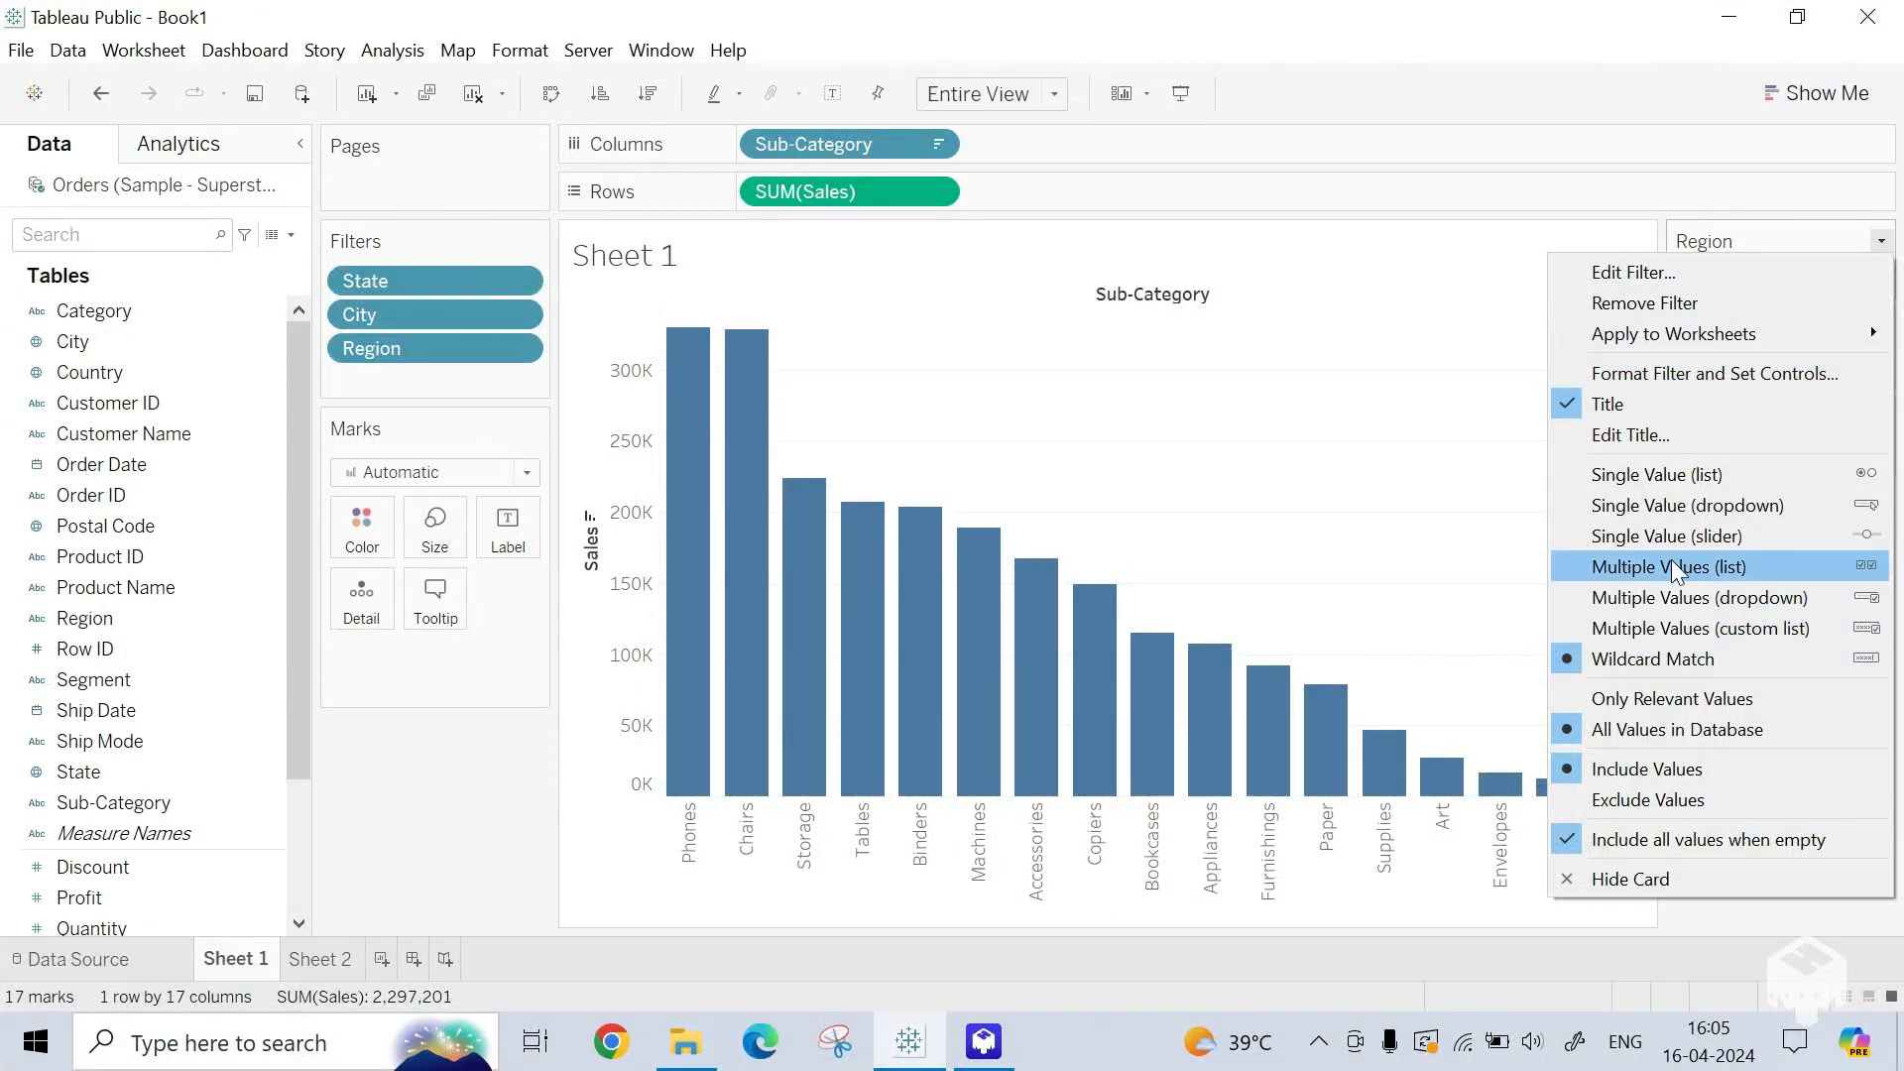
left_click(1662, 595)
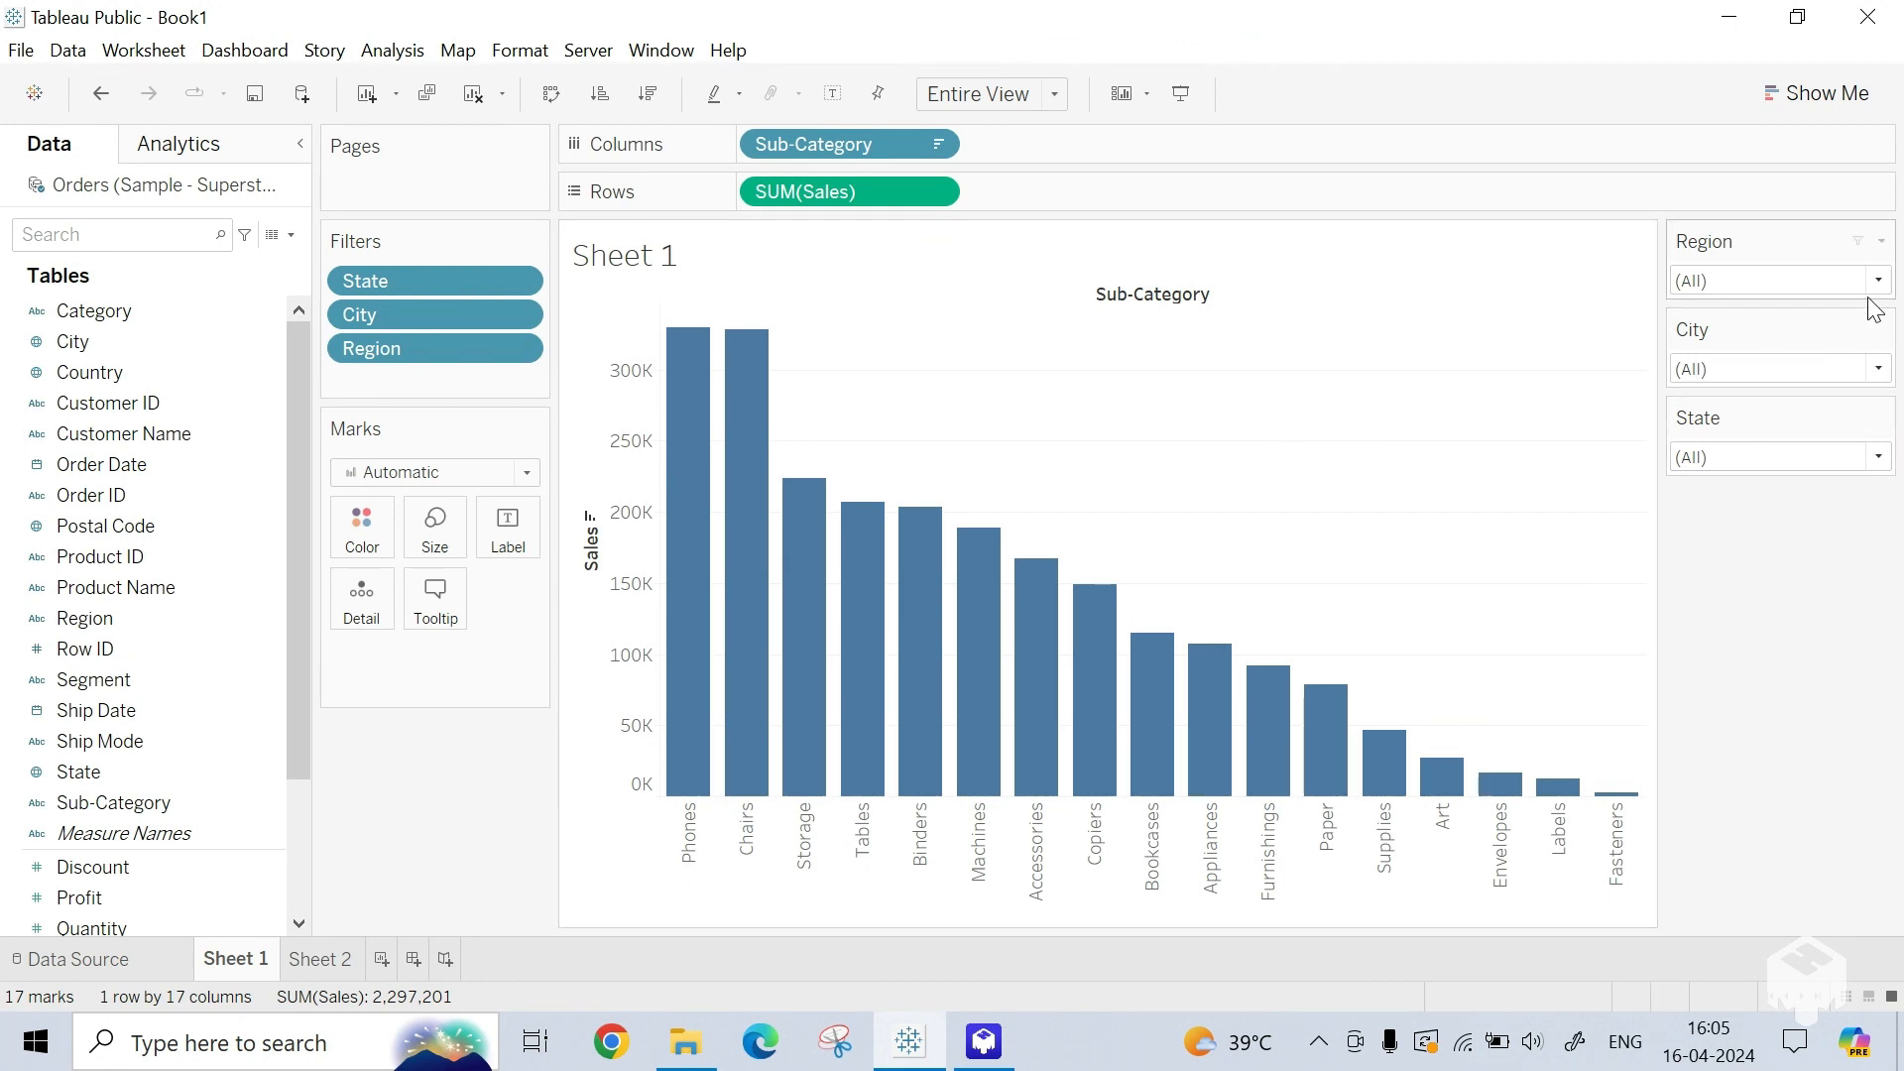
Step: Review the Region and State filter card options and view the State filter's list of choices
left_click(1881, 242)
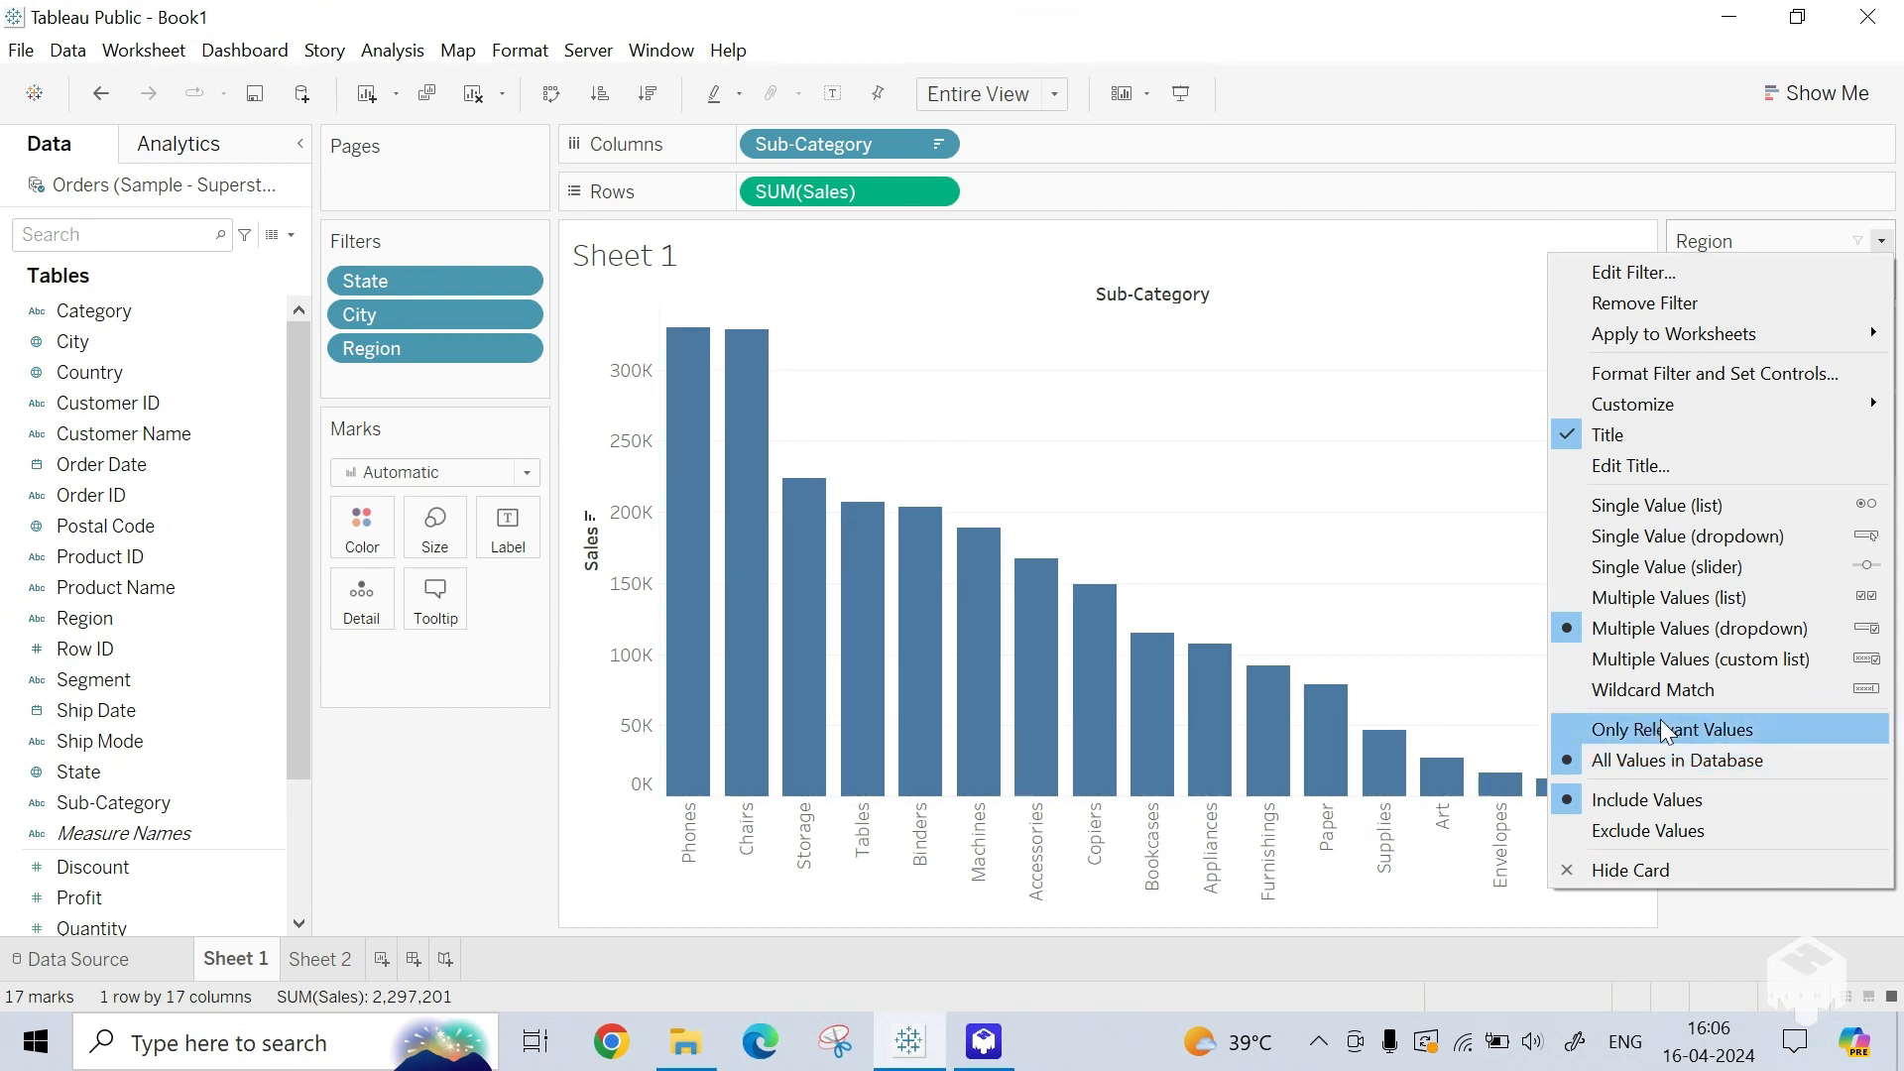
left_click(1798, 202)
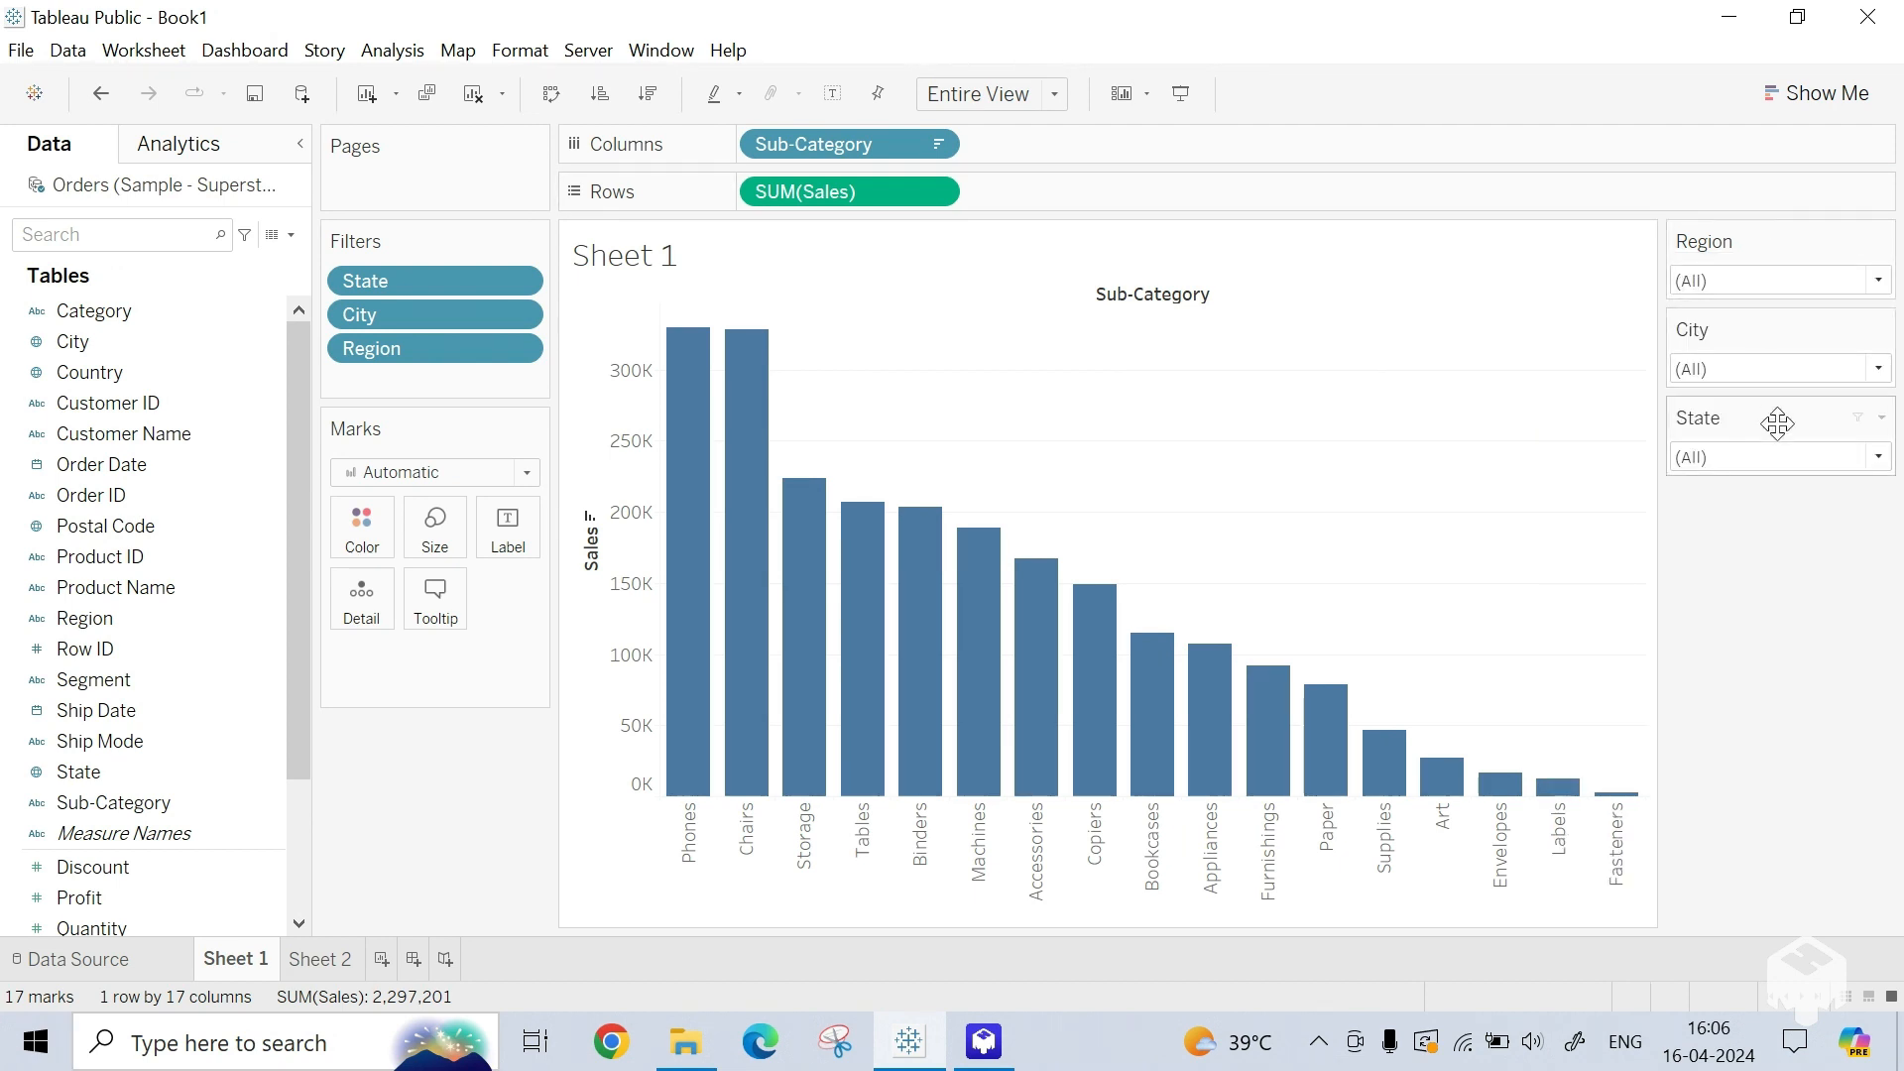
left_click(1884, 421)
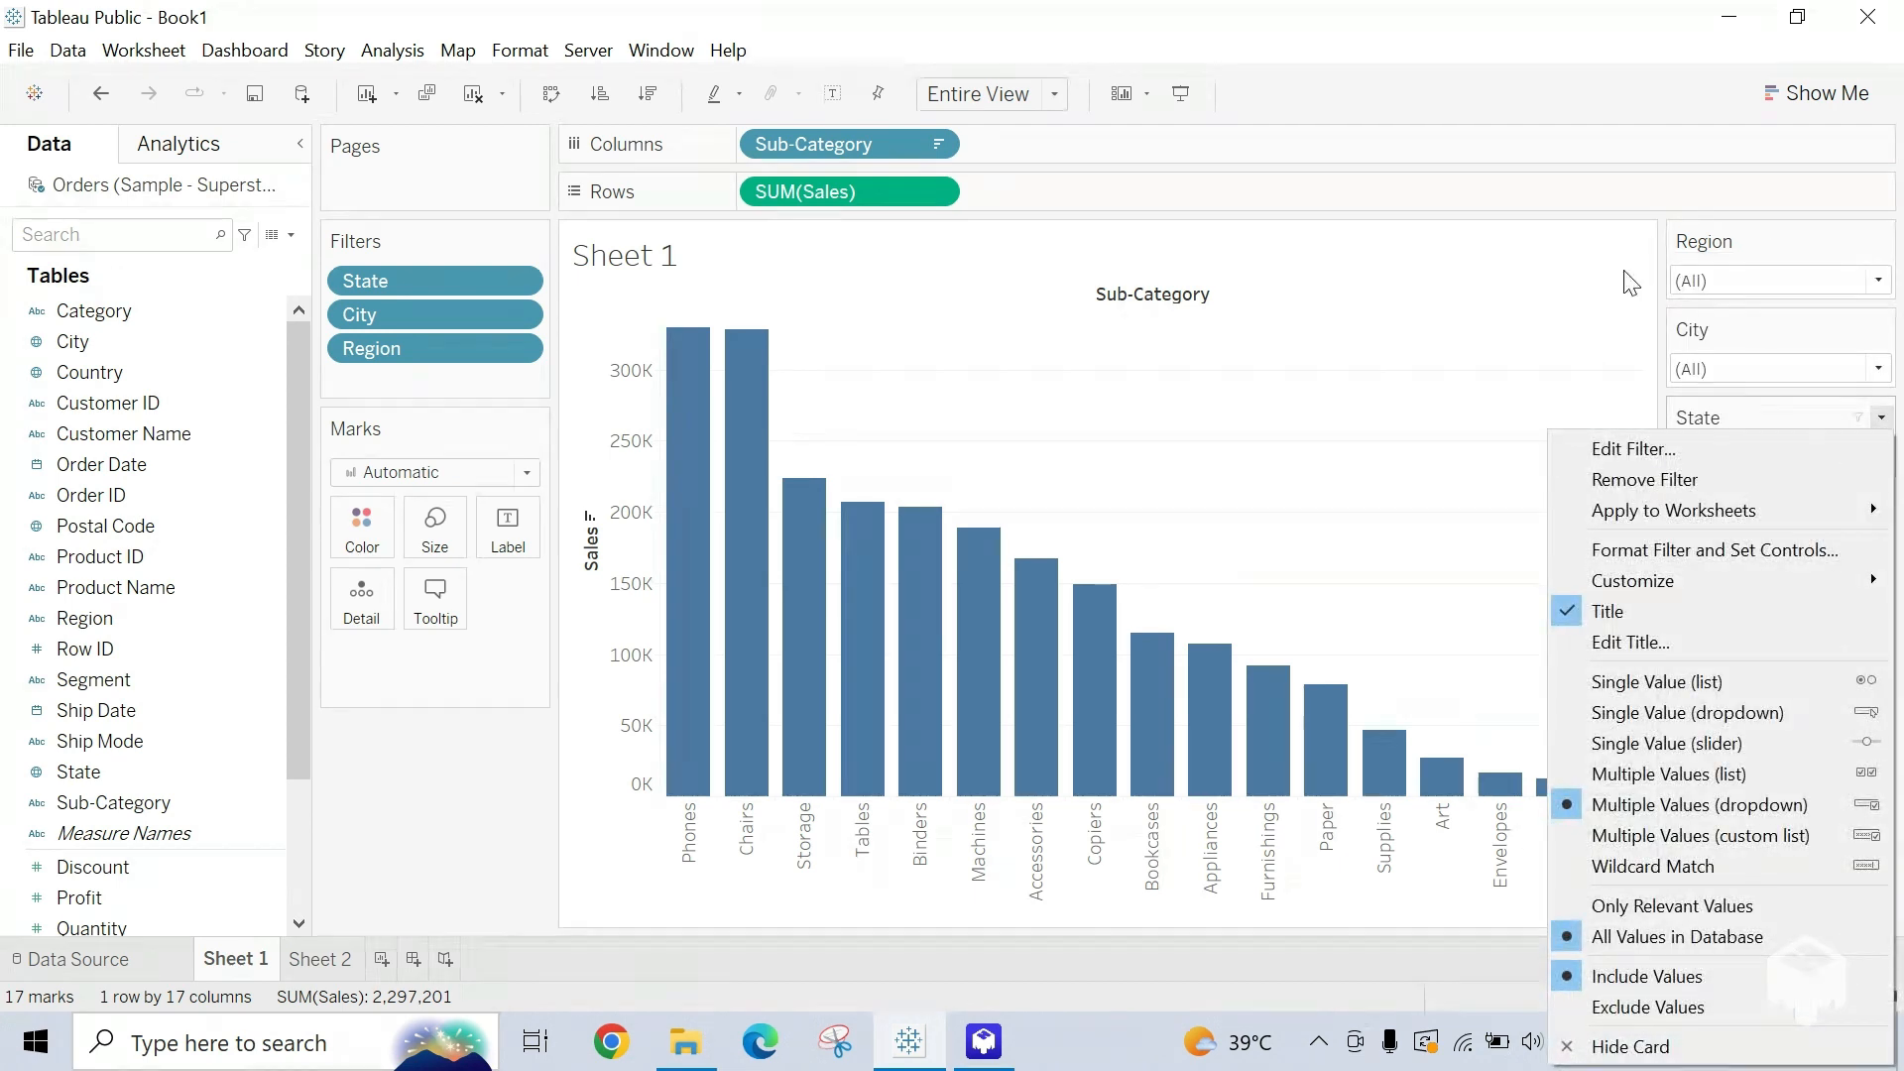
left_click(1641, 204)
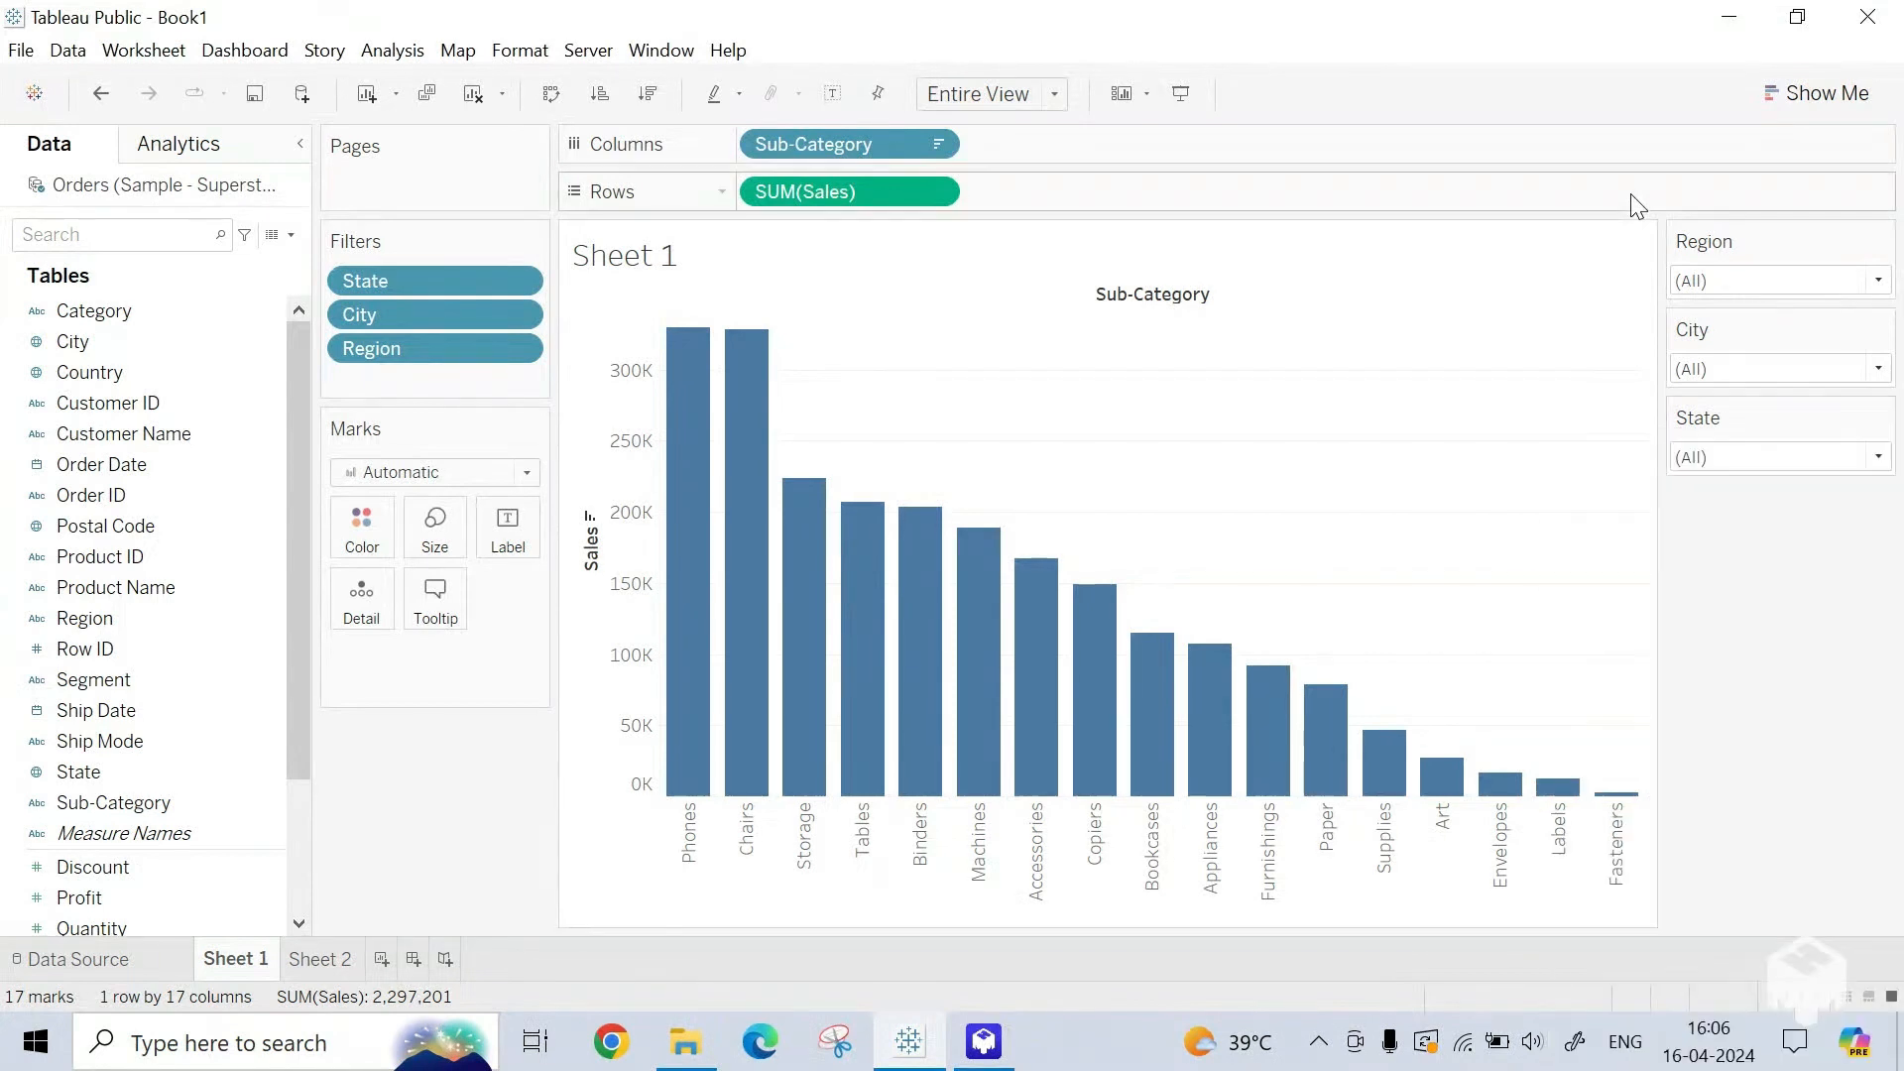
left_click(1880, 457)
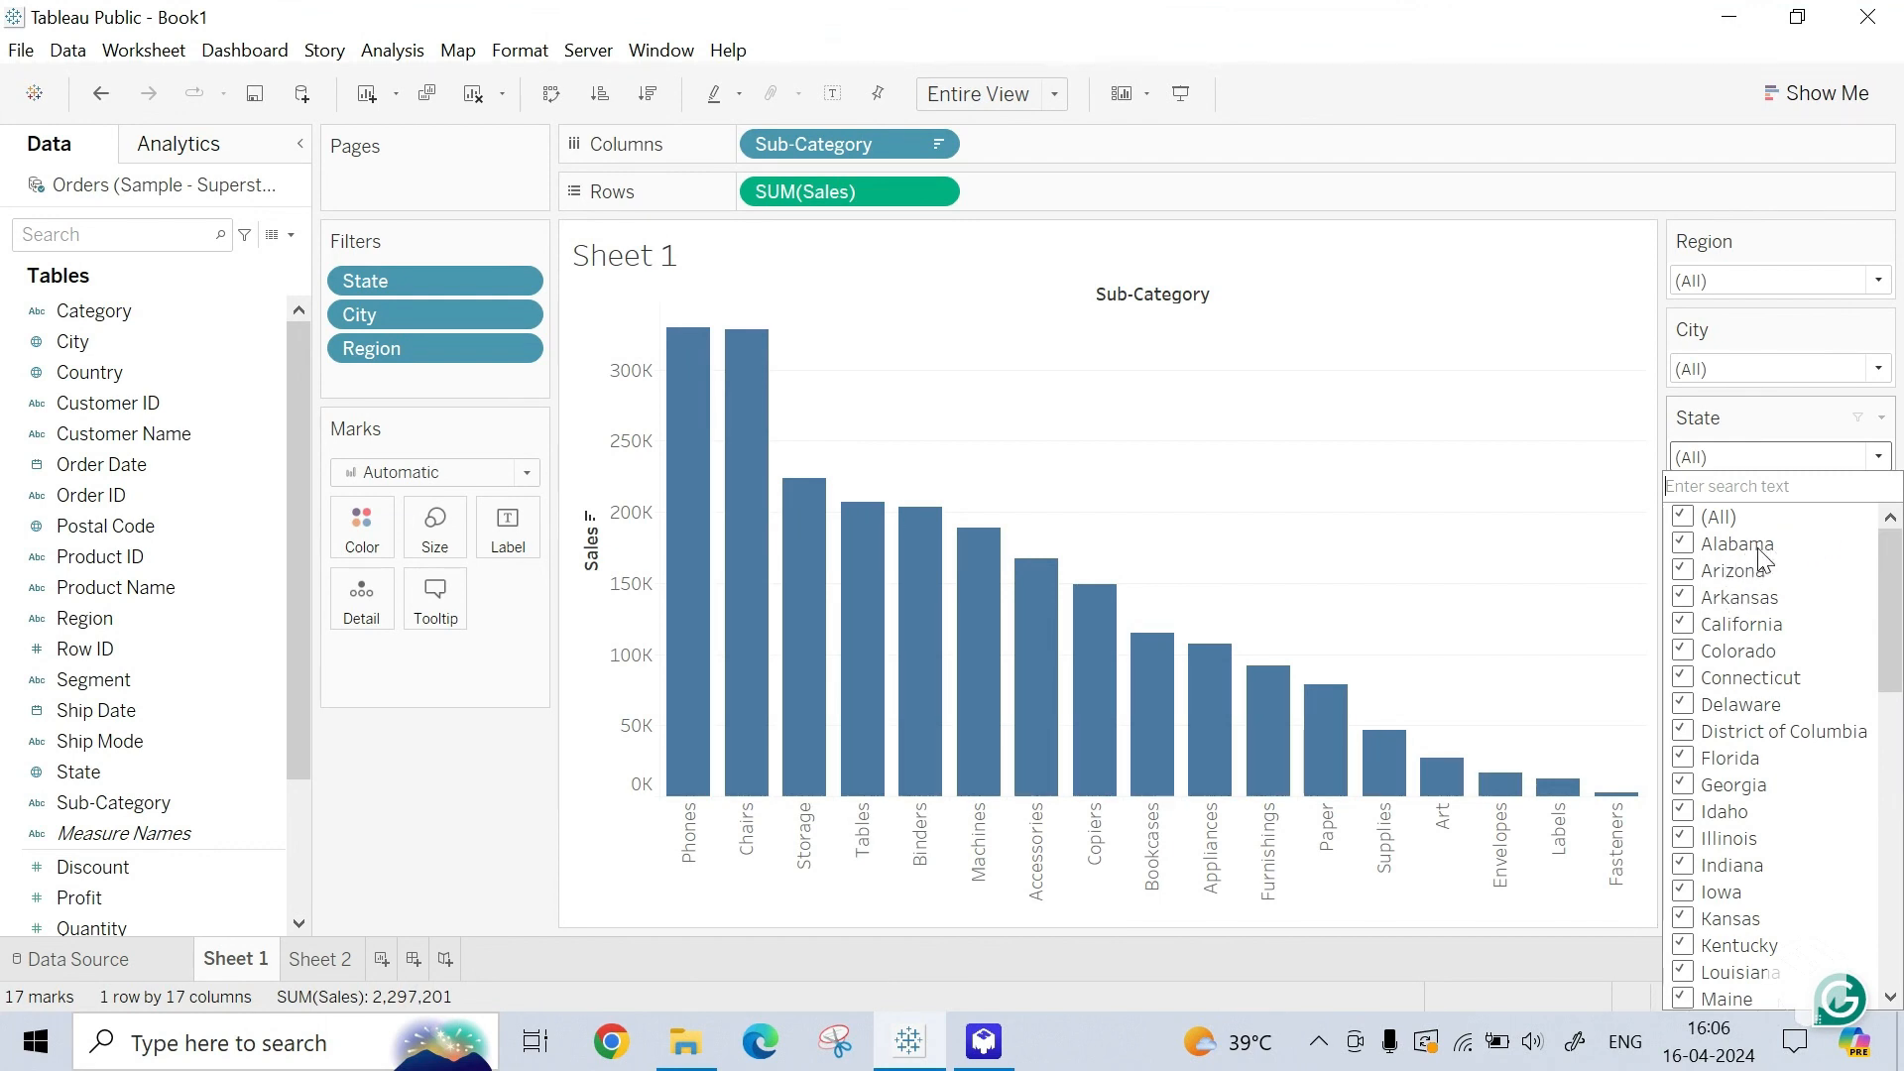
left_click(1616, 204)
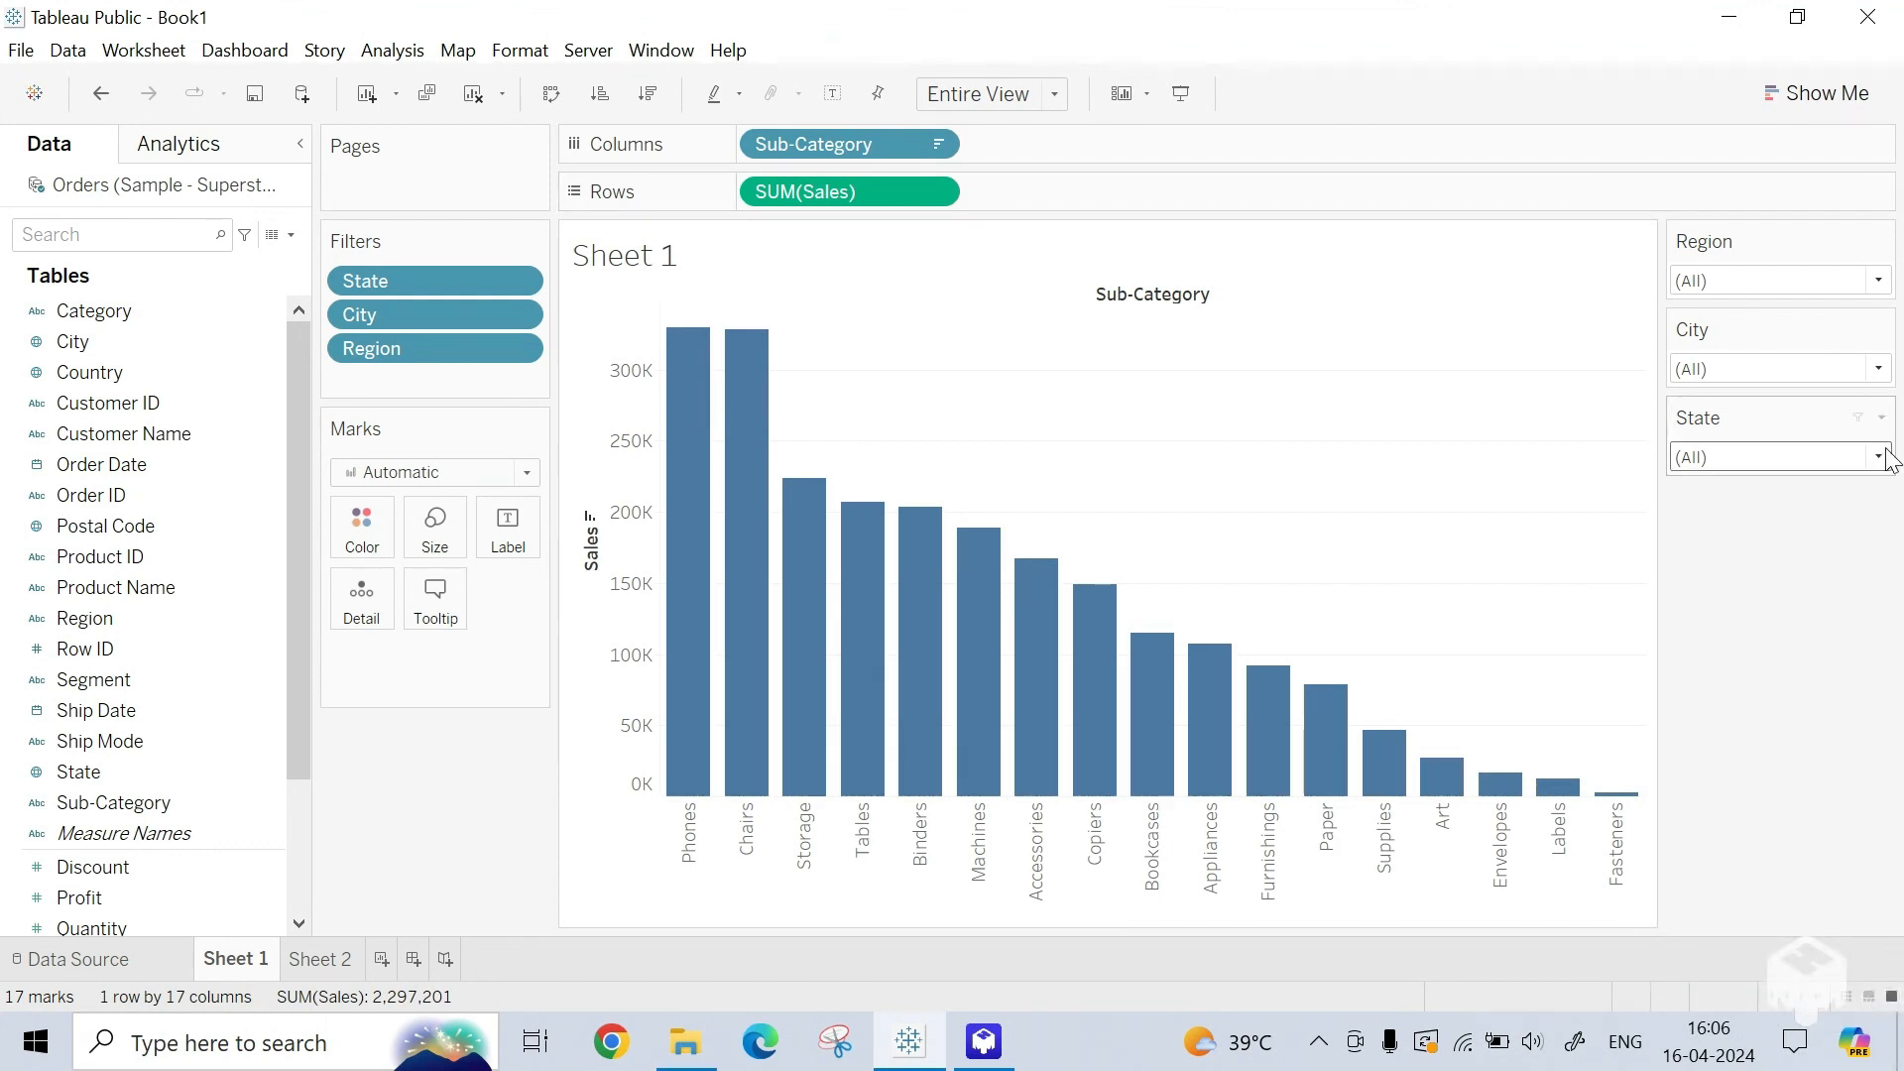
Step: Set the State filter card to Only Relevant Values and filter the chart to Alabama only
left_click(1882, 417)
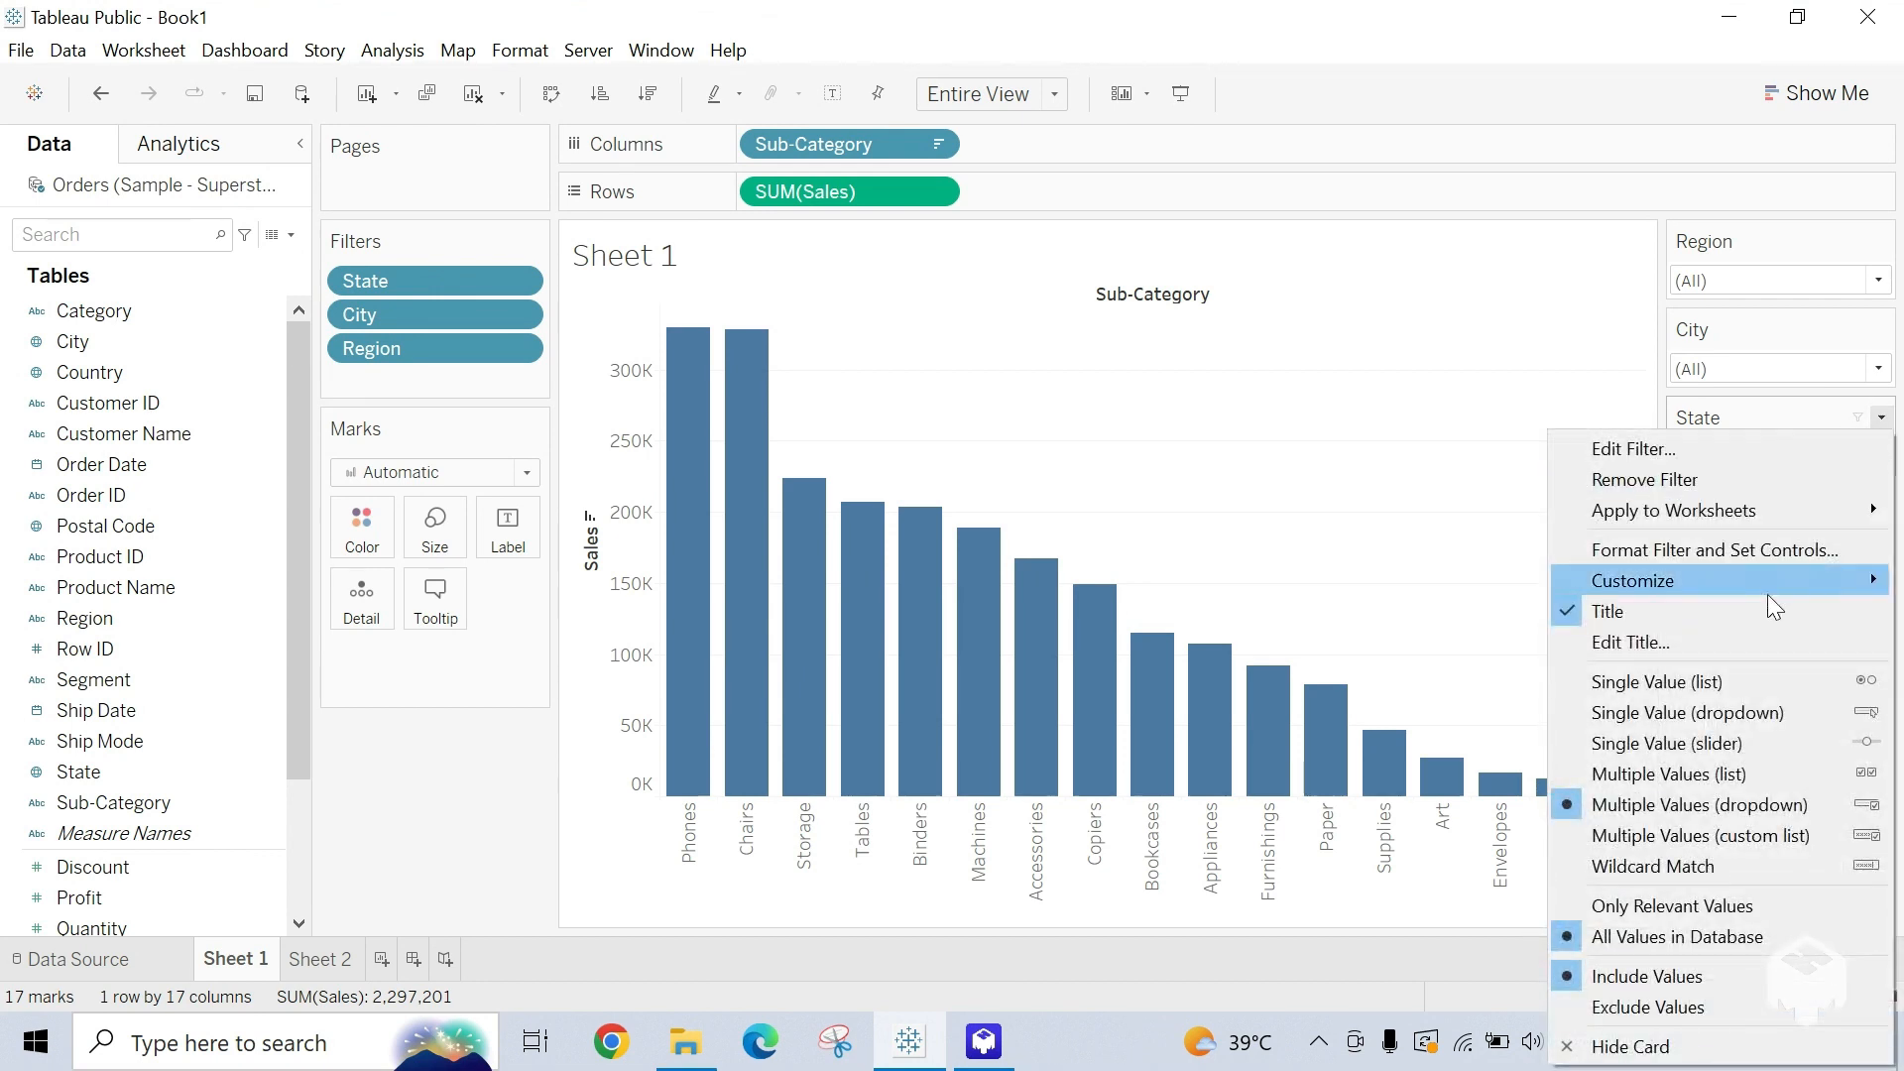
left_click(1679, 906)
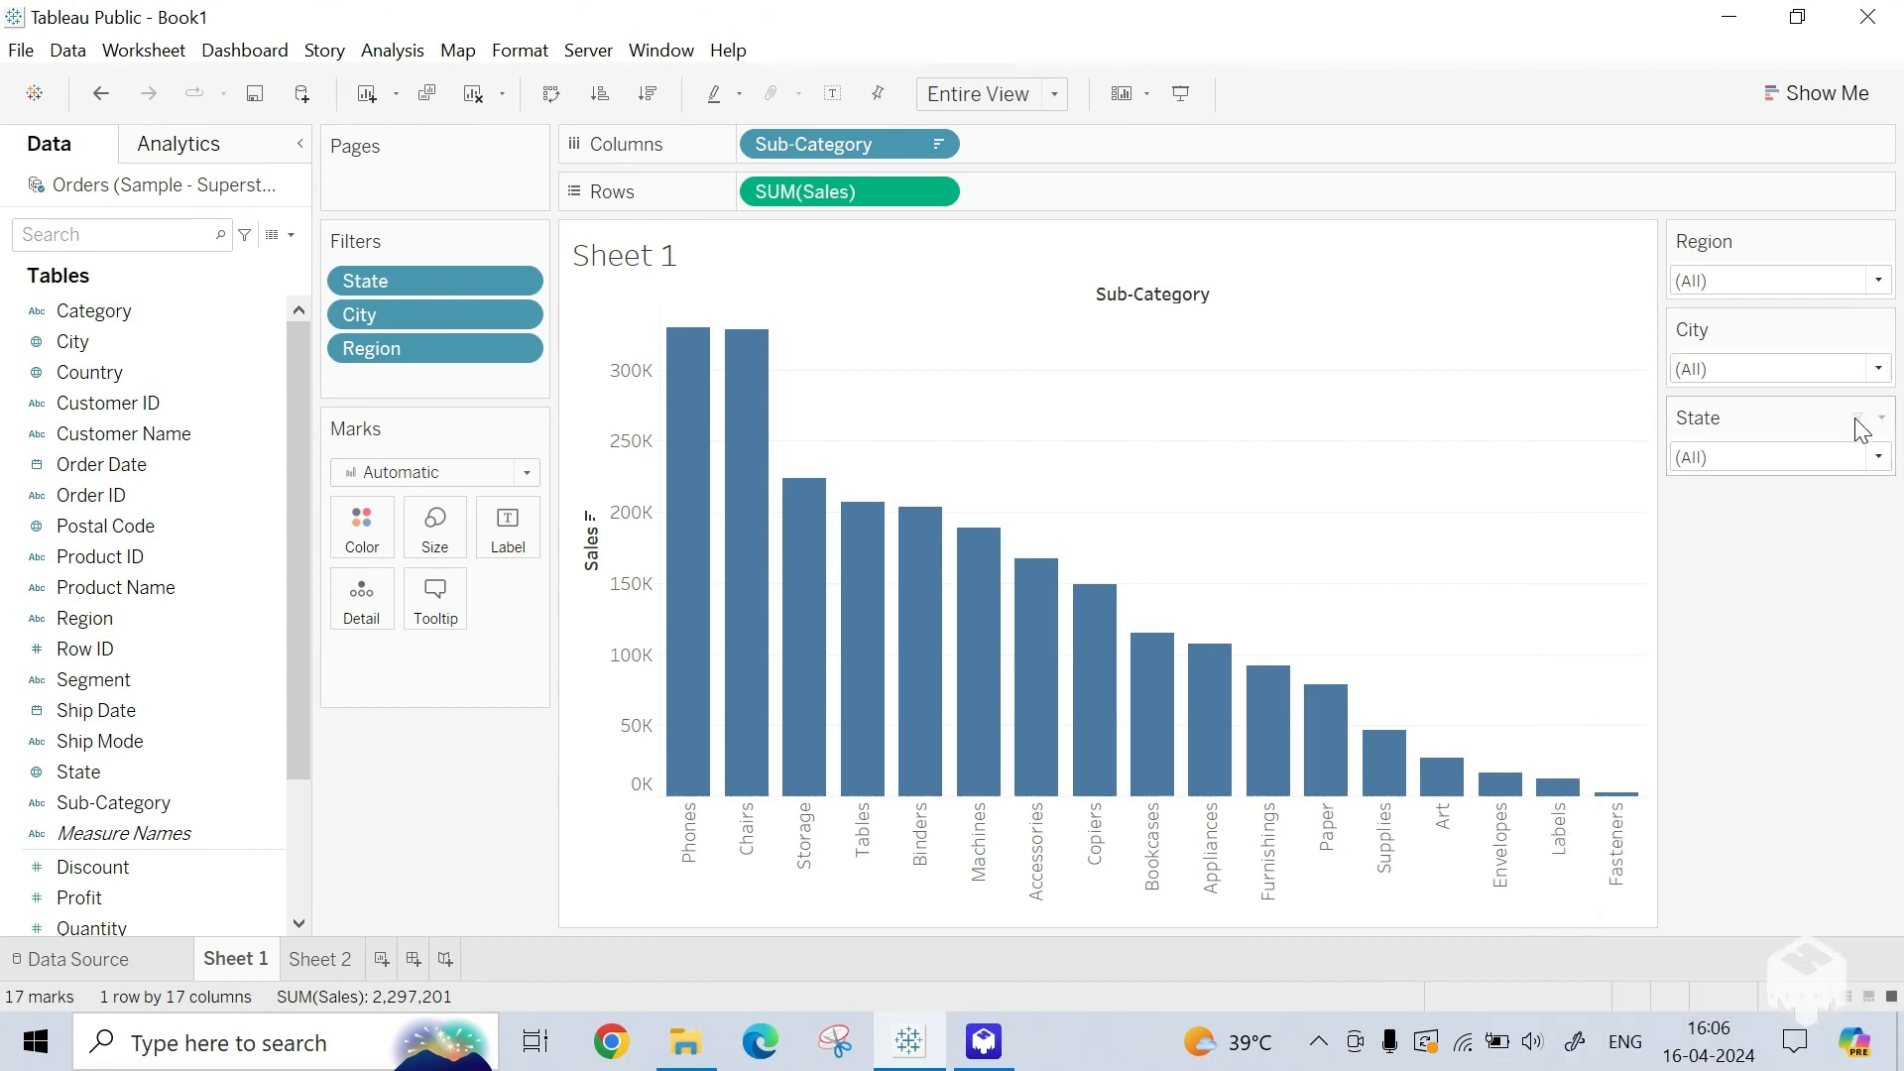
left_click(1880, 458)
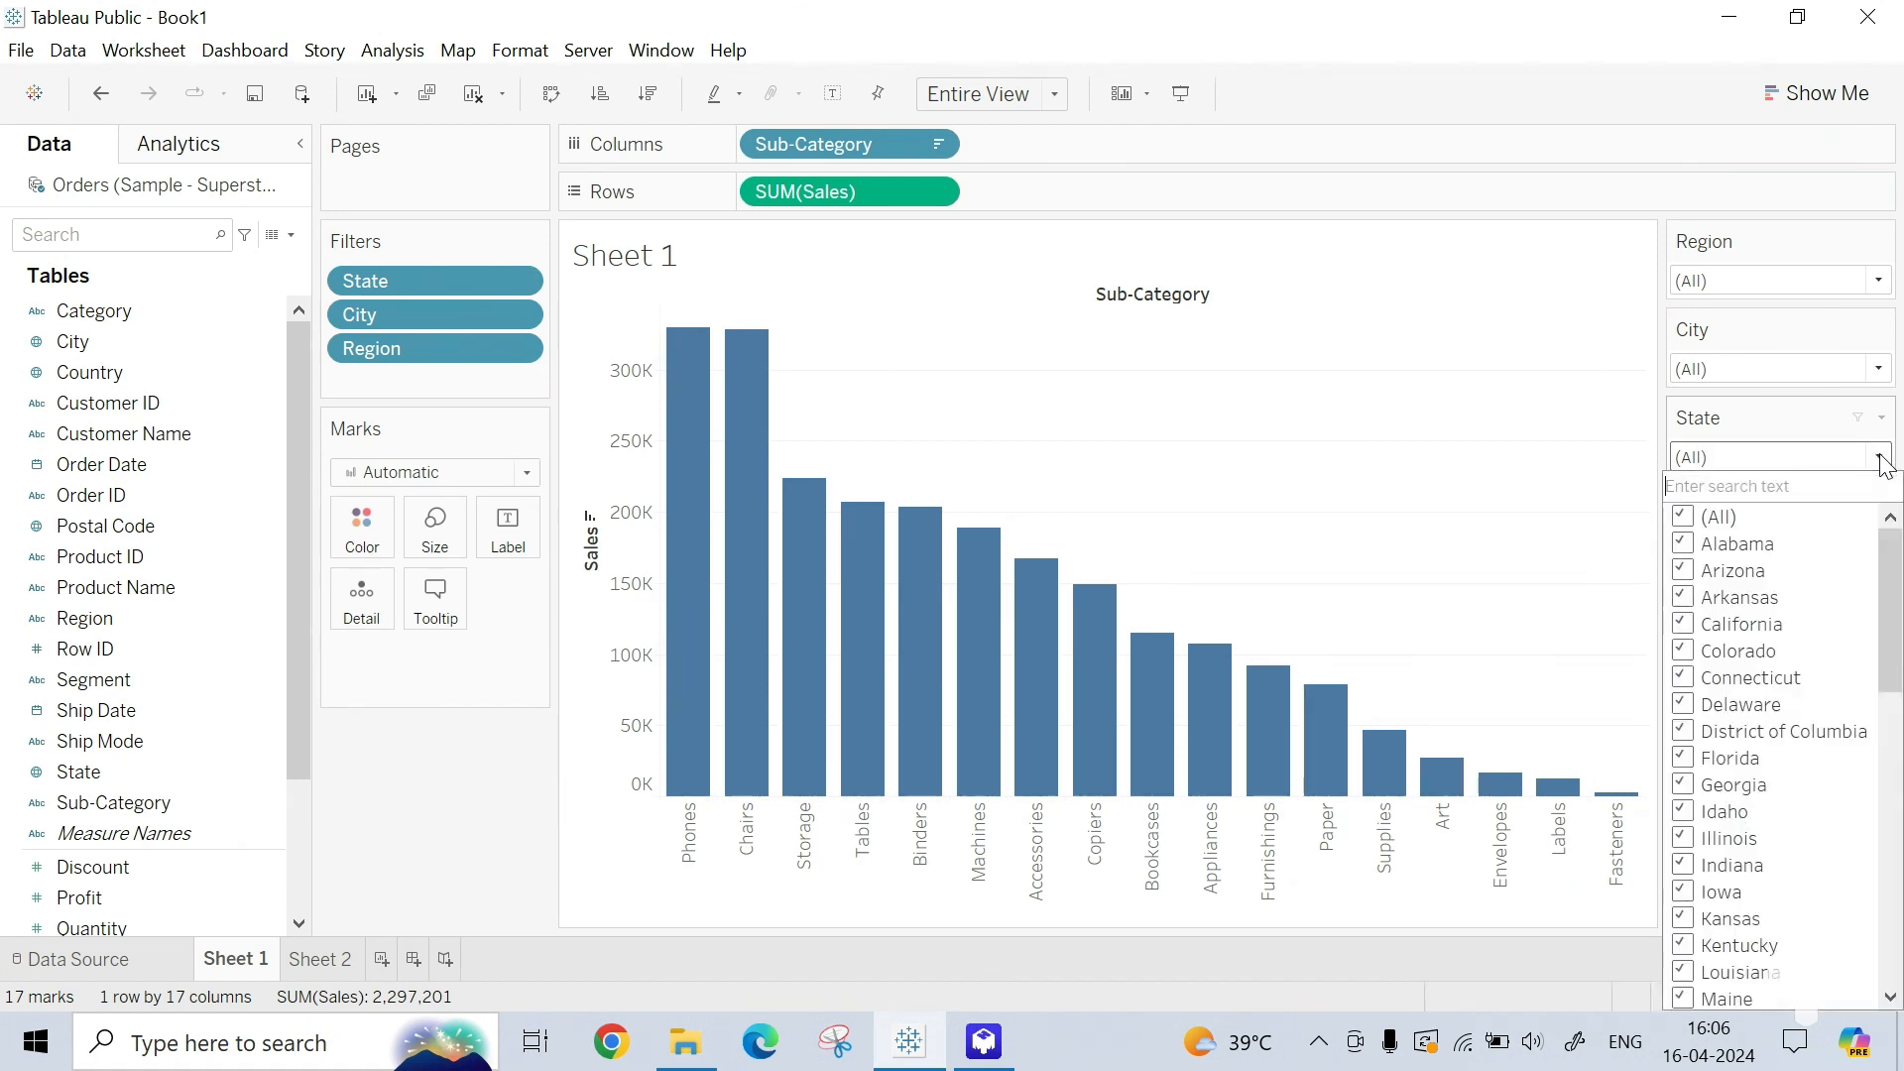
left_click(1683, 517)
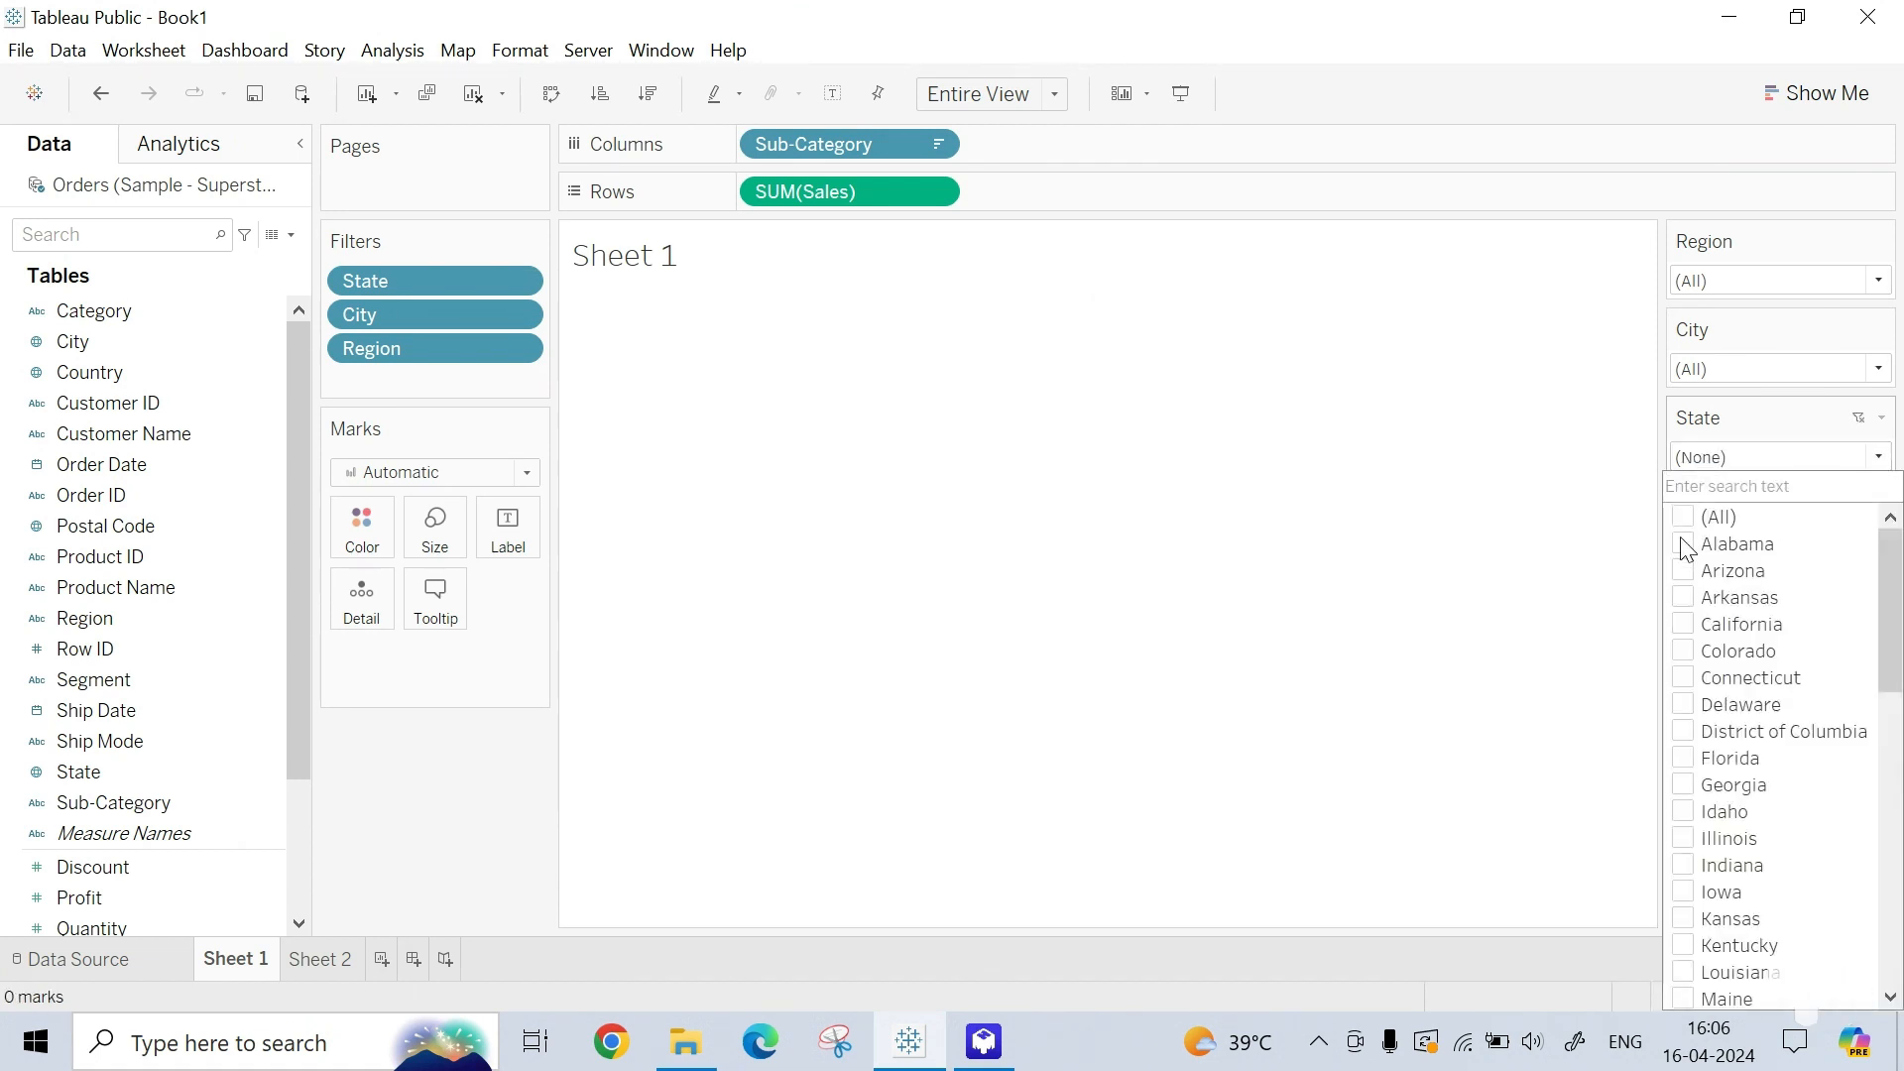
left_click(1683, 544)
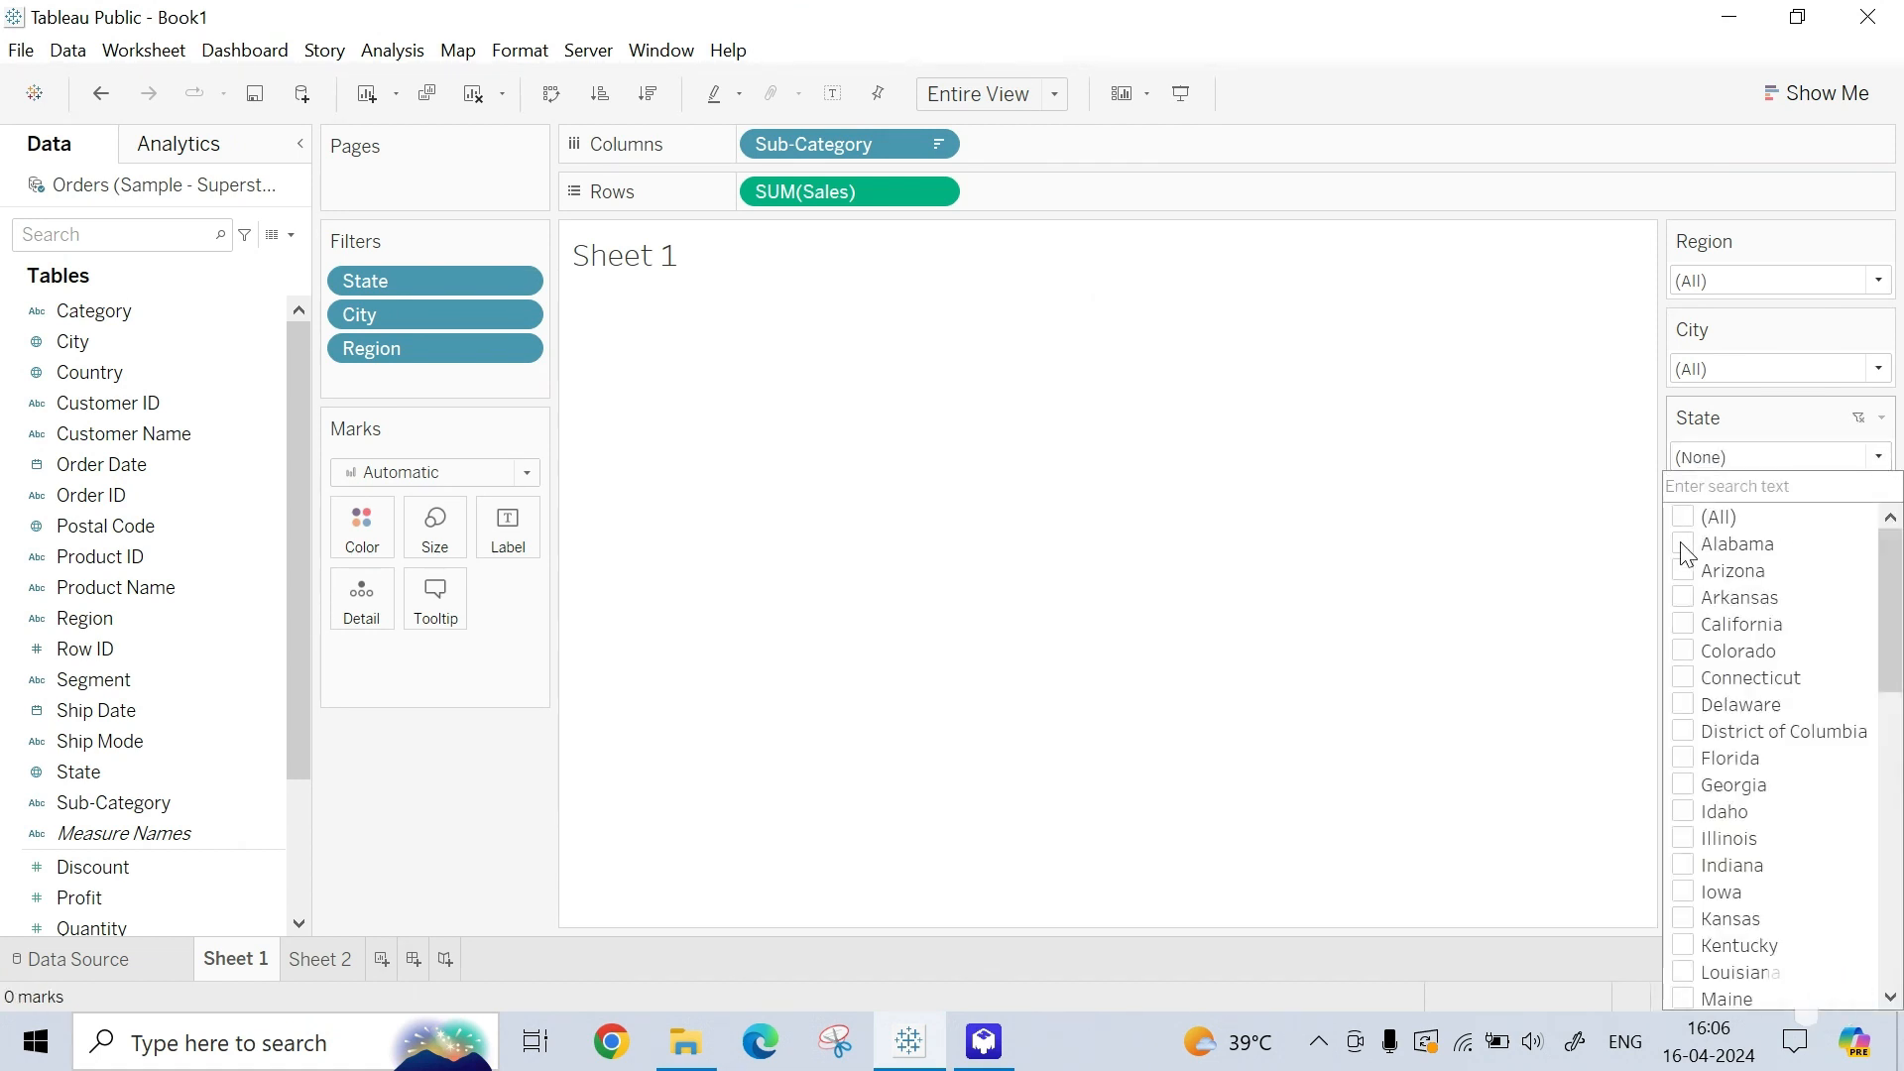
left_click(1611, 413)
Step: Check the City filter's choices and set the City and Region filter cards to Only Relevant Values
left_click(1881, 371)
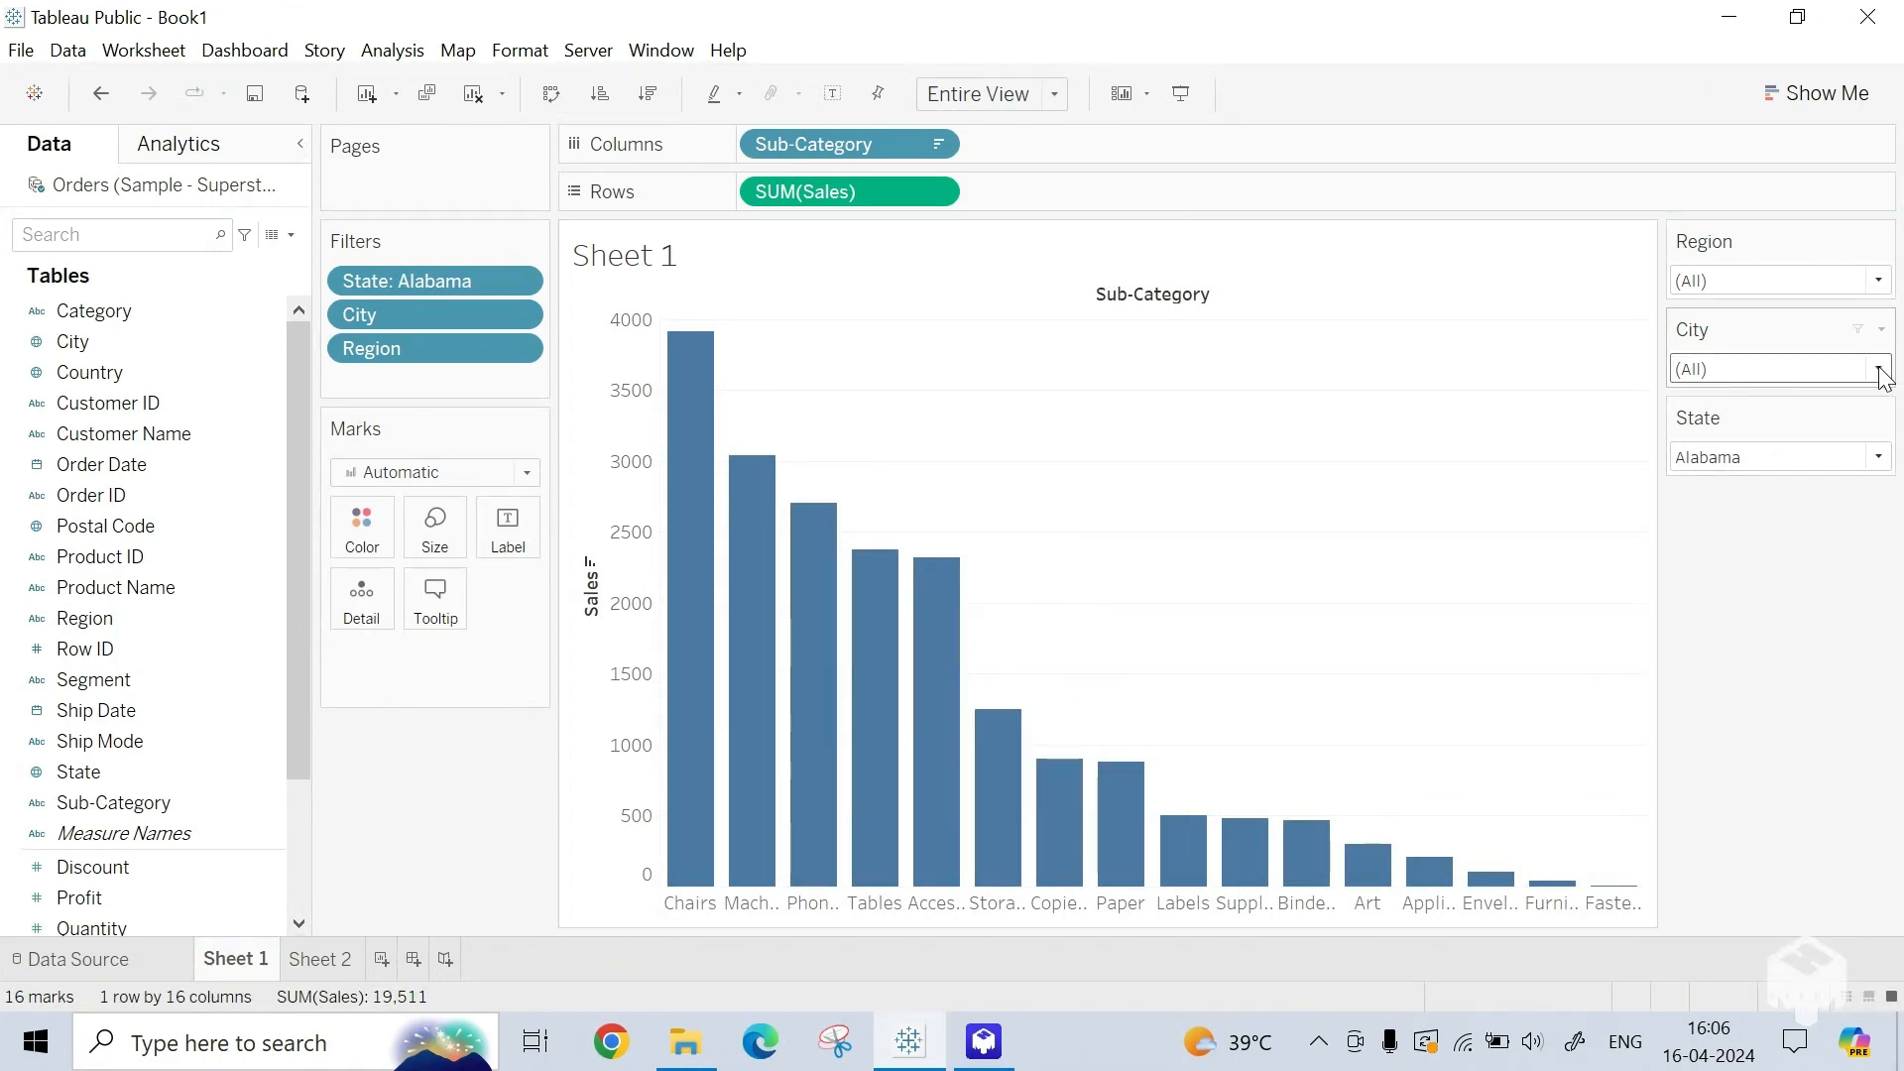
left_click(1882, 371)
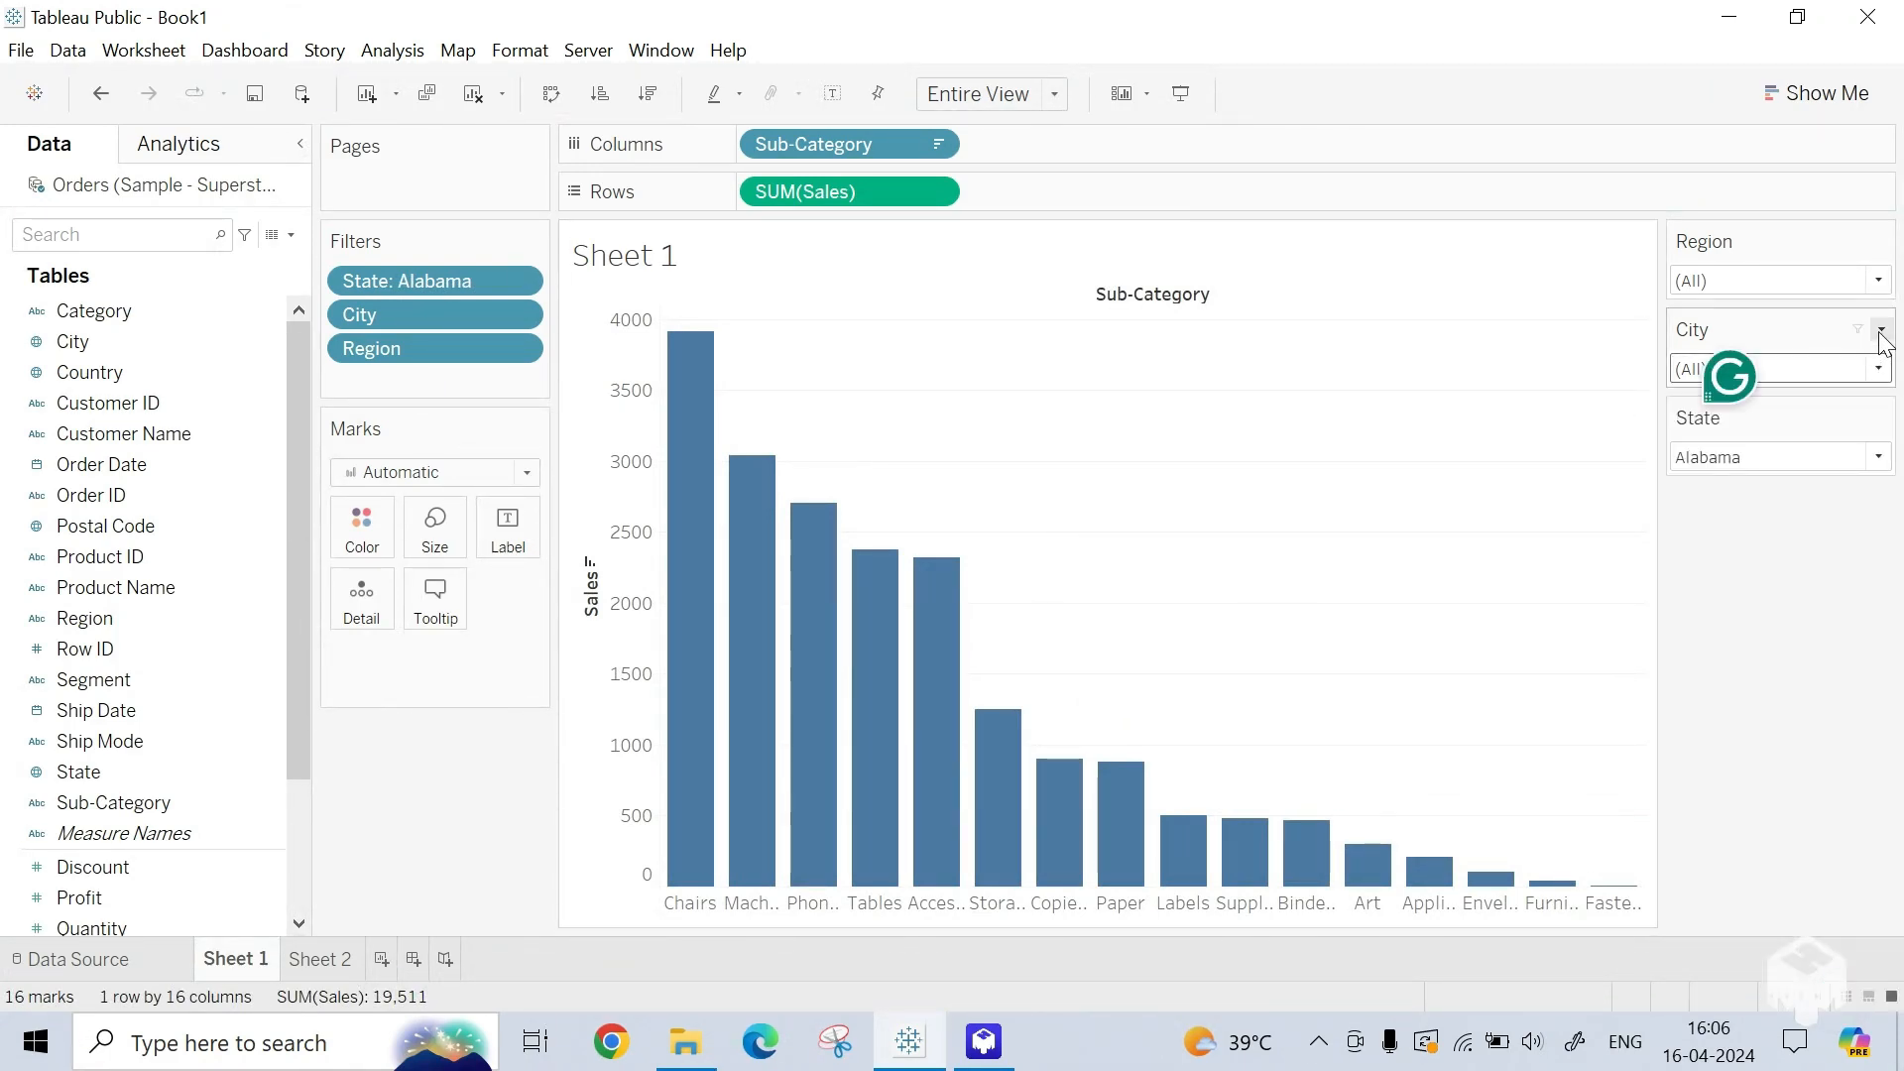
left_click(1881, 330)
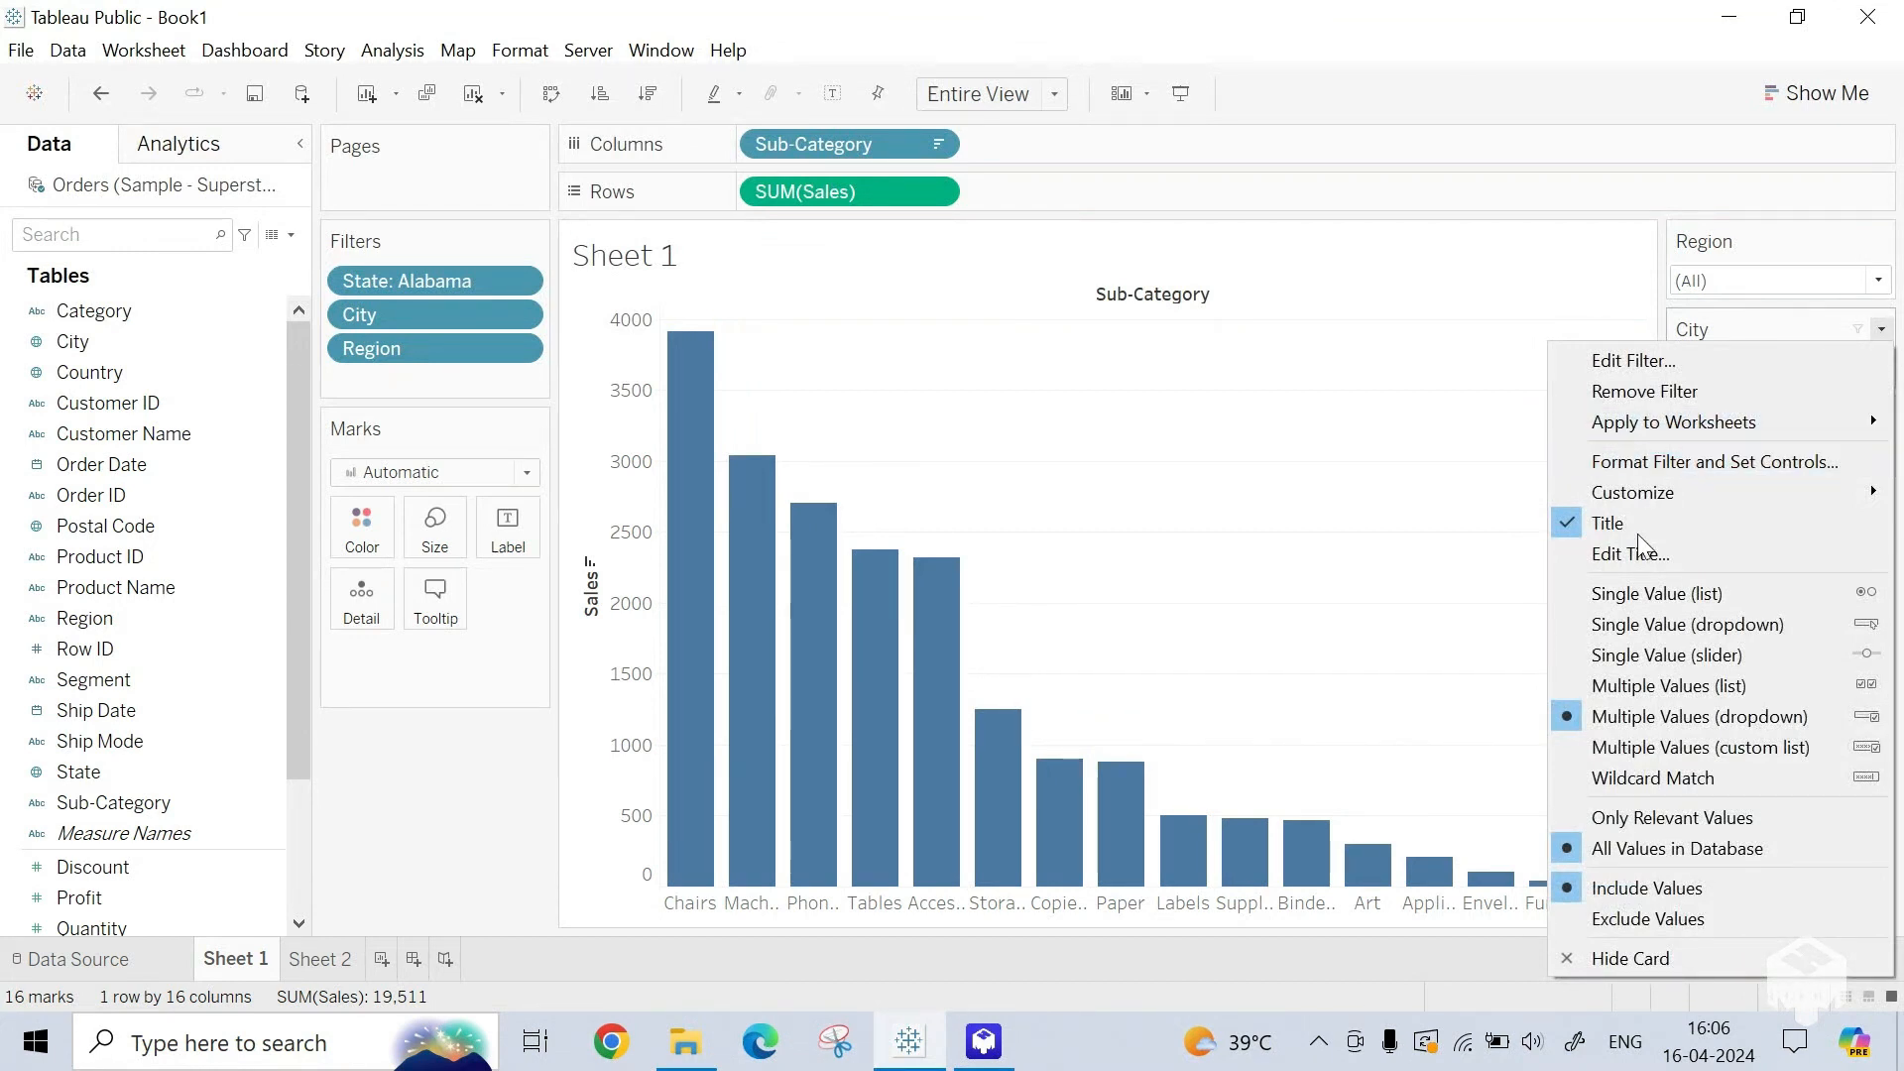
left_click(1652, 825)
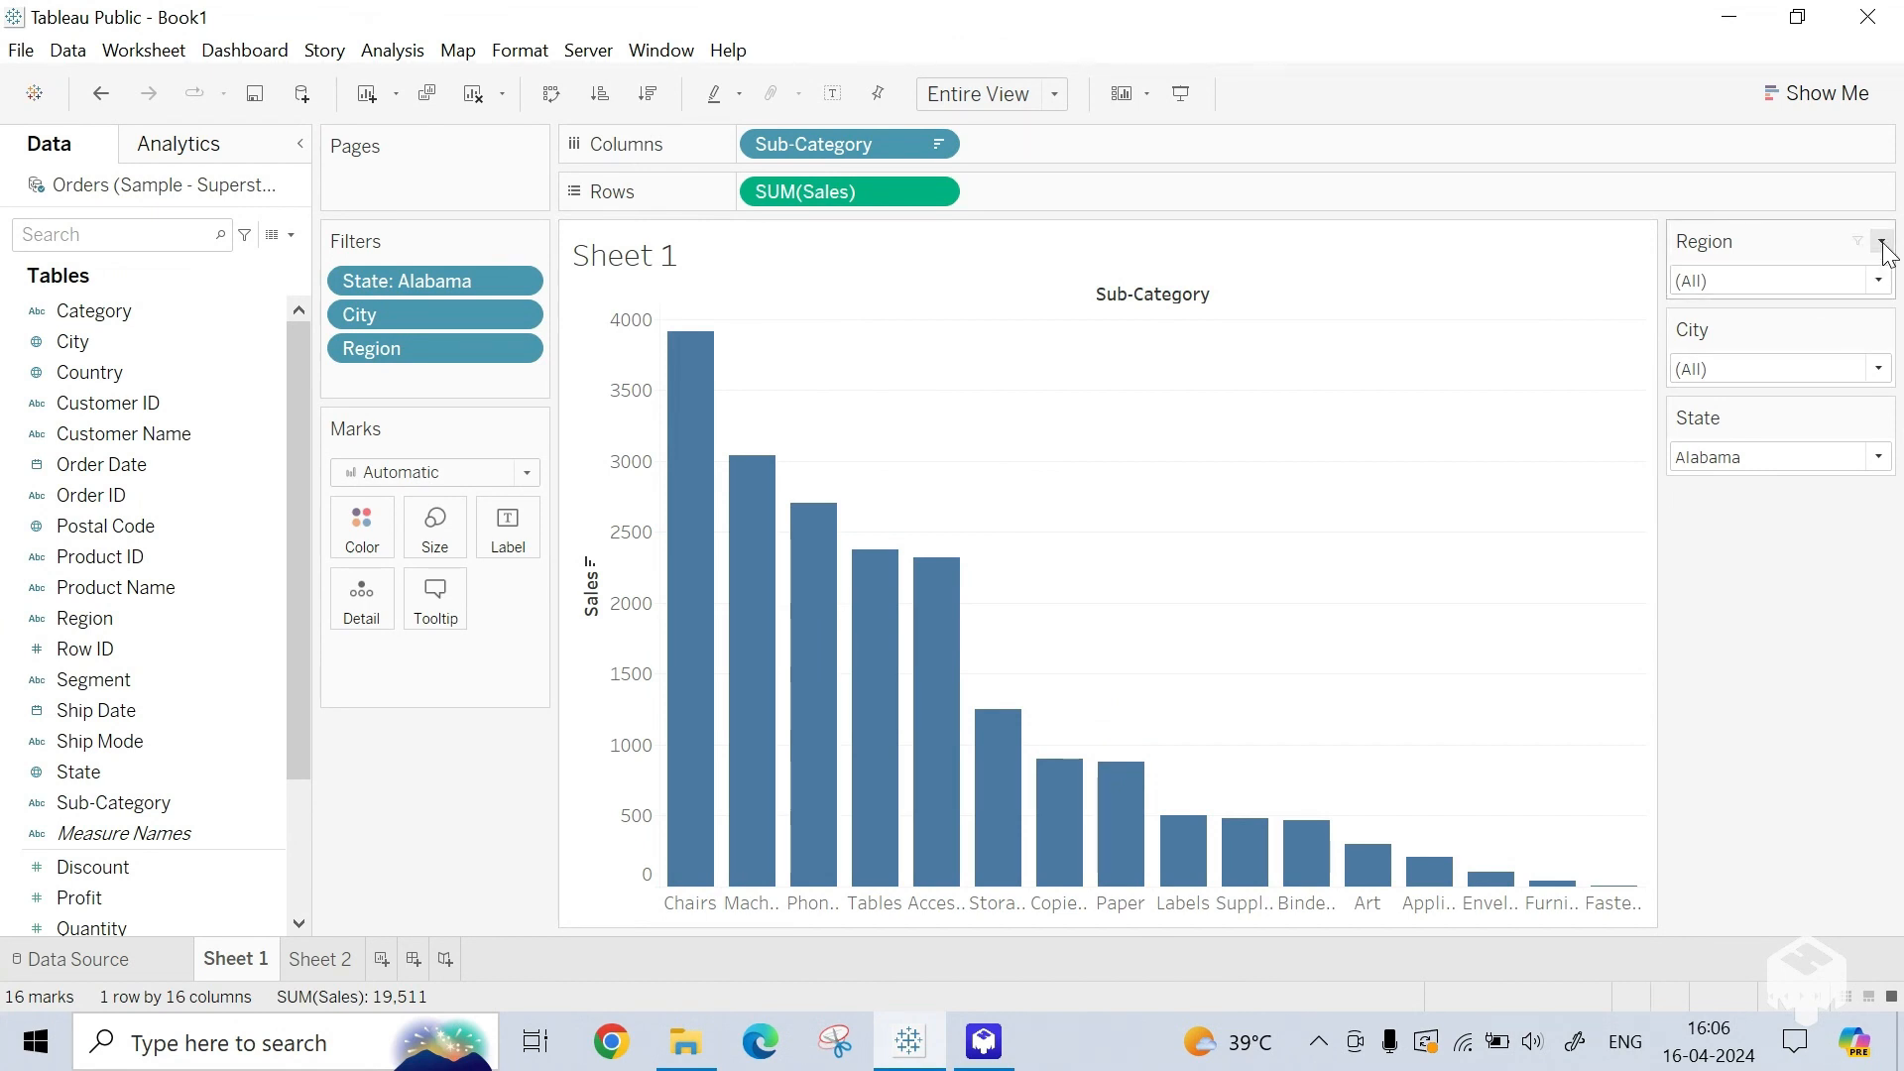
left_click(1882, 241)
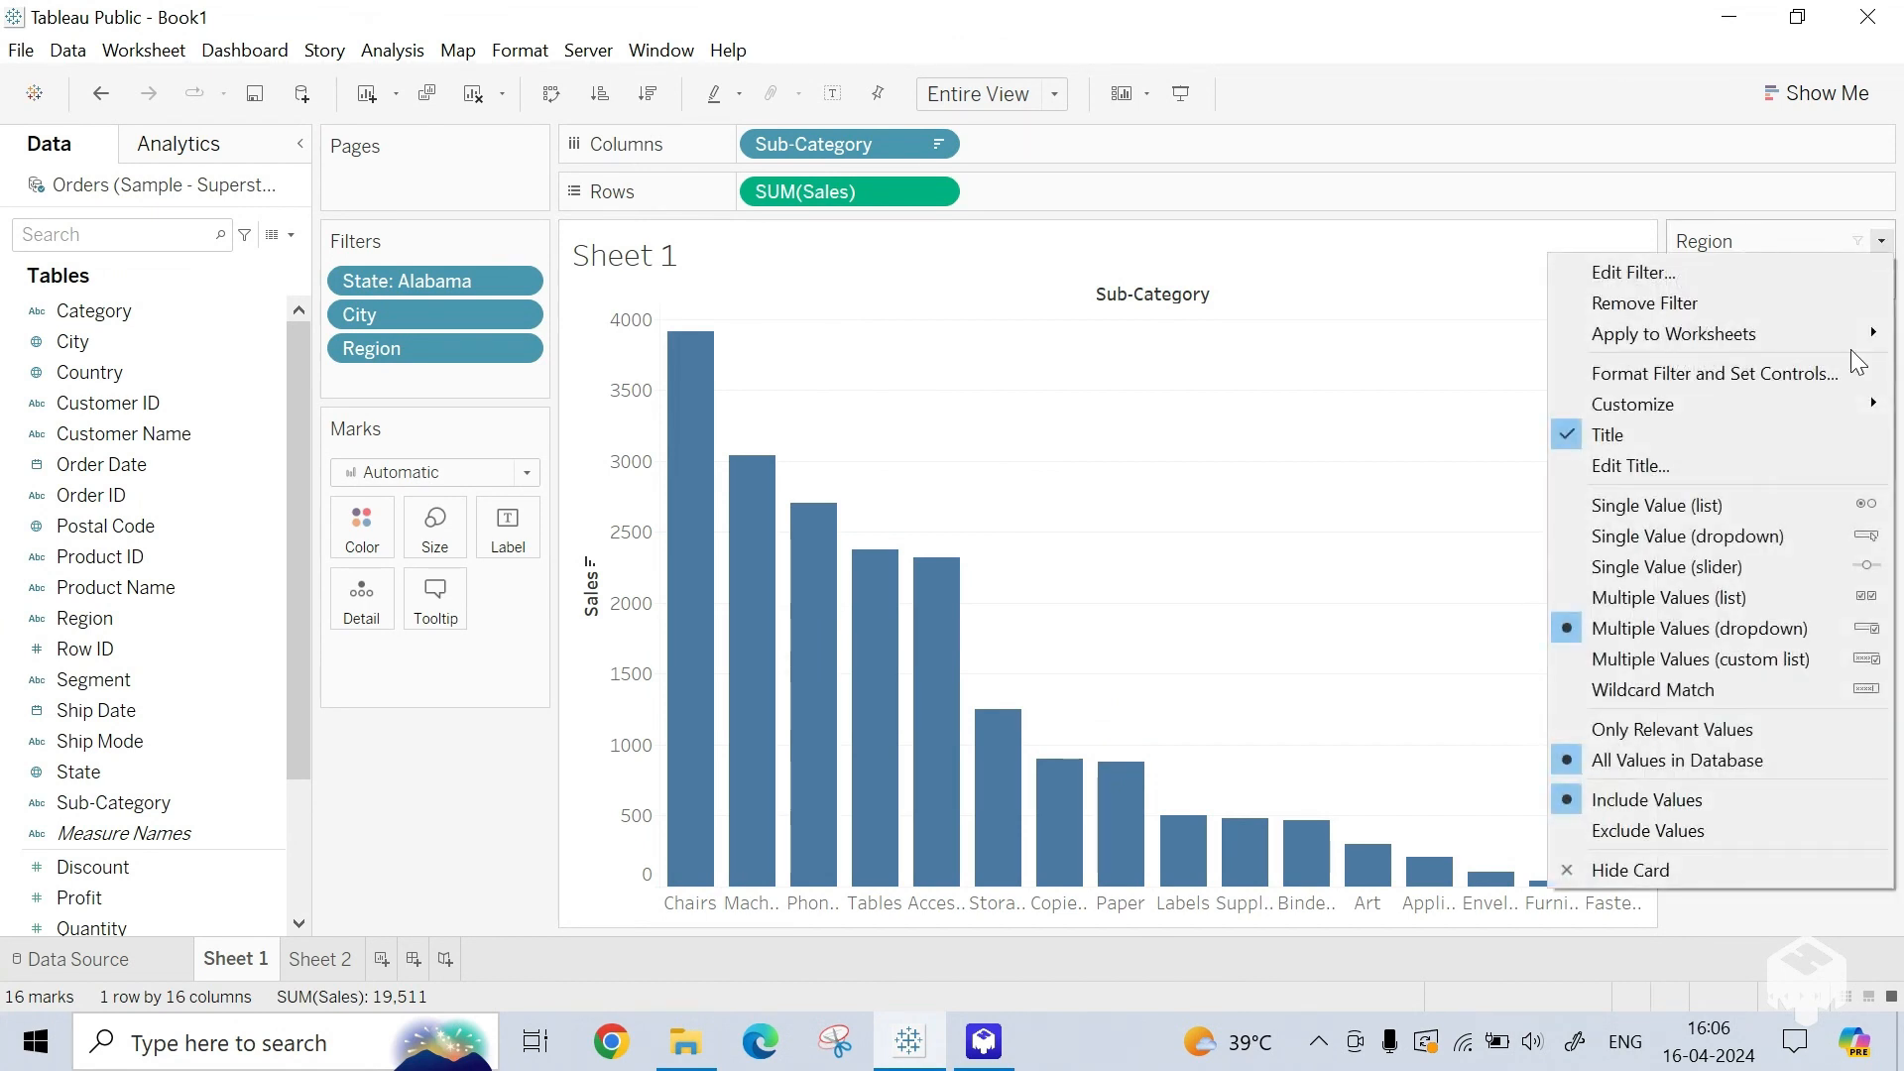
left_click(1674, 723)
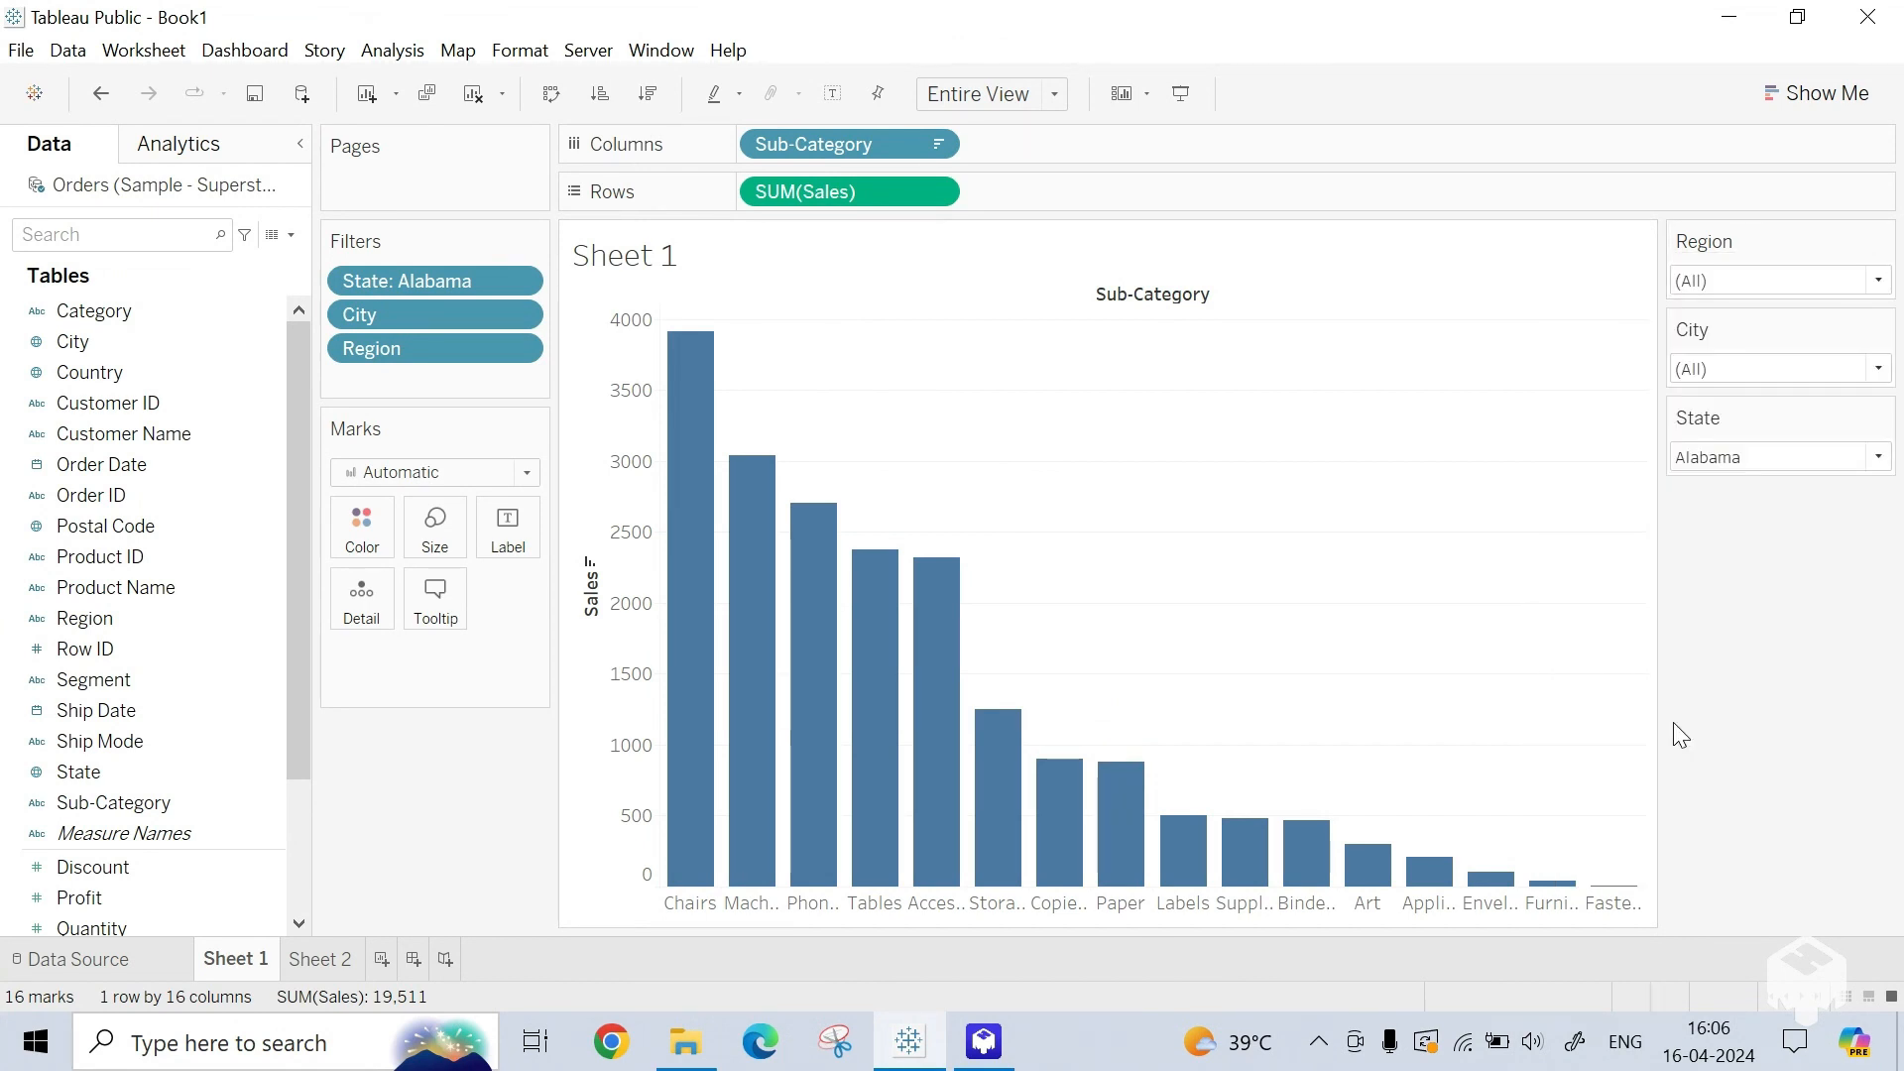
Step: Examine which City and Region choices are offered for the selected state and review the Region filter card options
left_click(1879, 370)
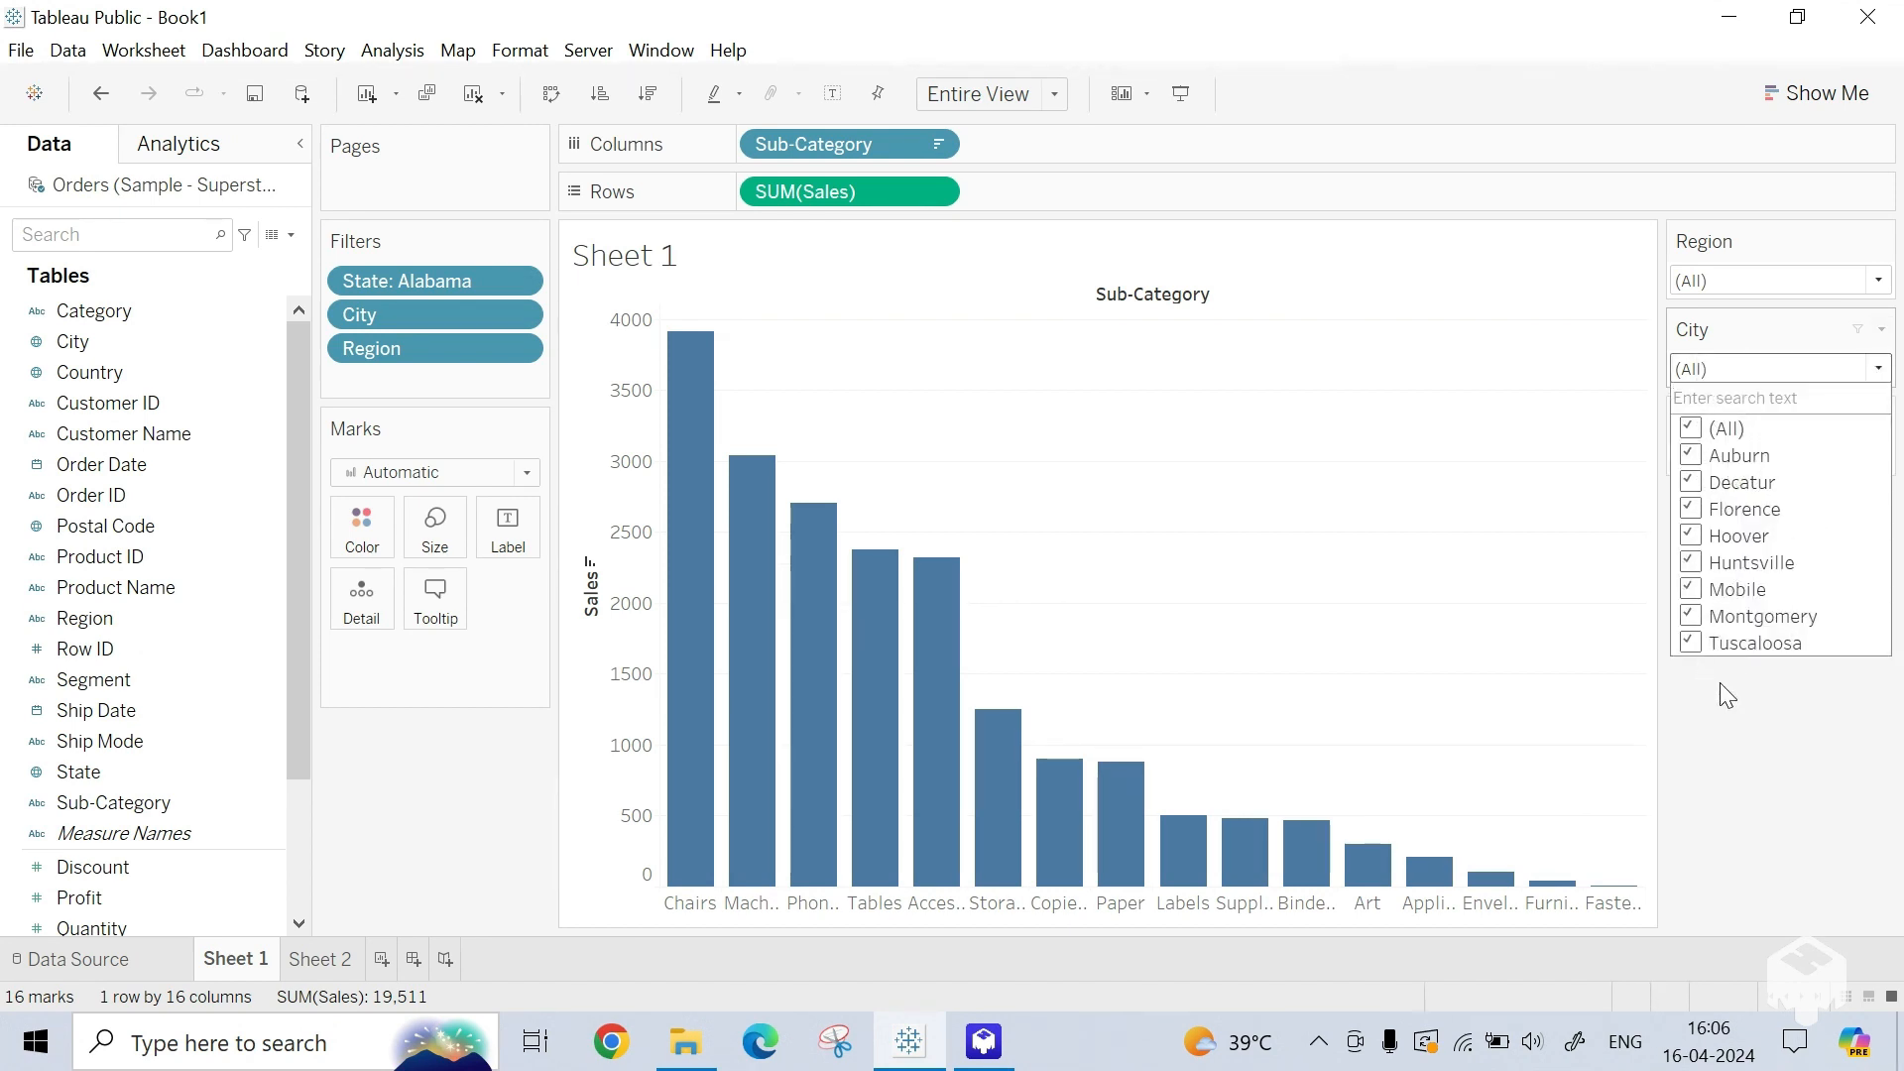
left_click(1731, 746)
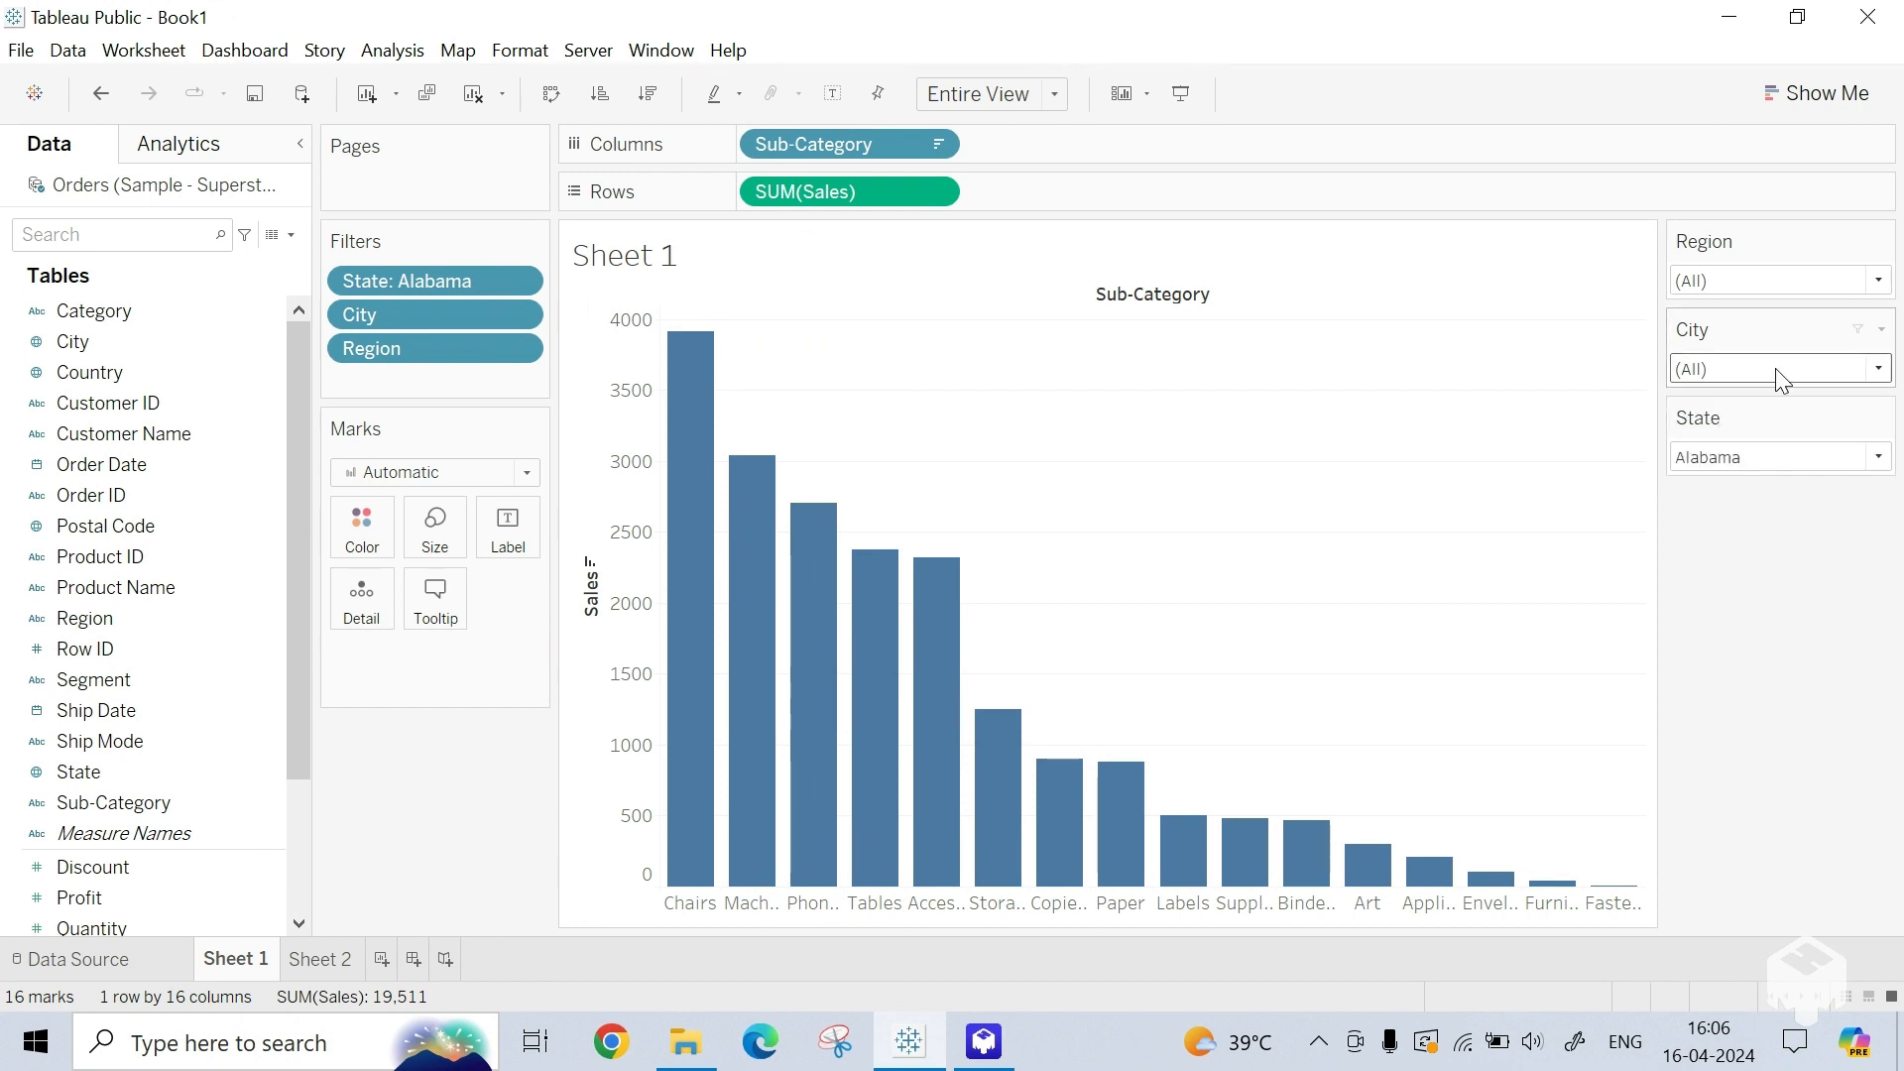
left_click(1878, 280)
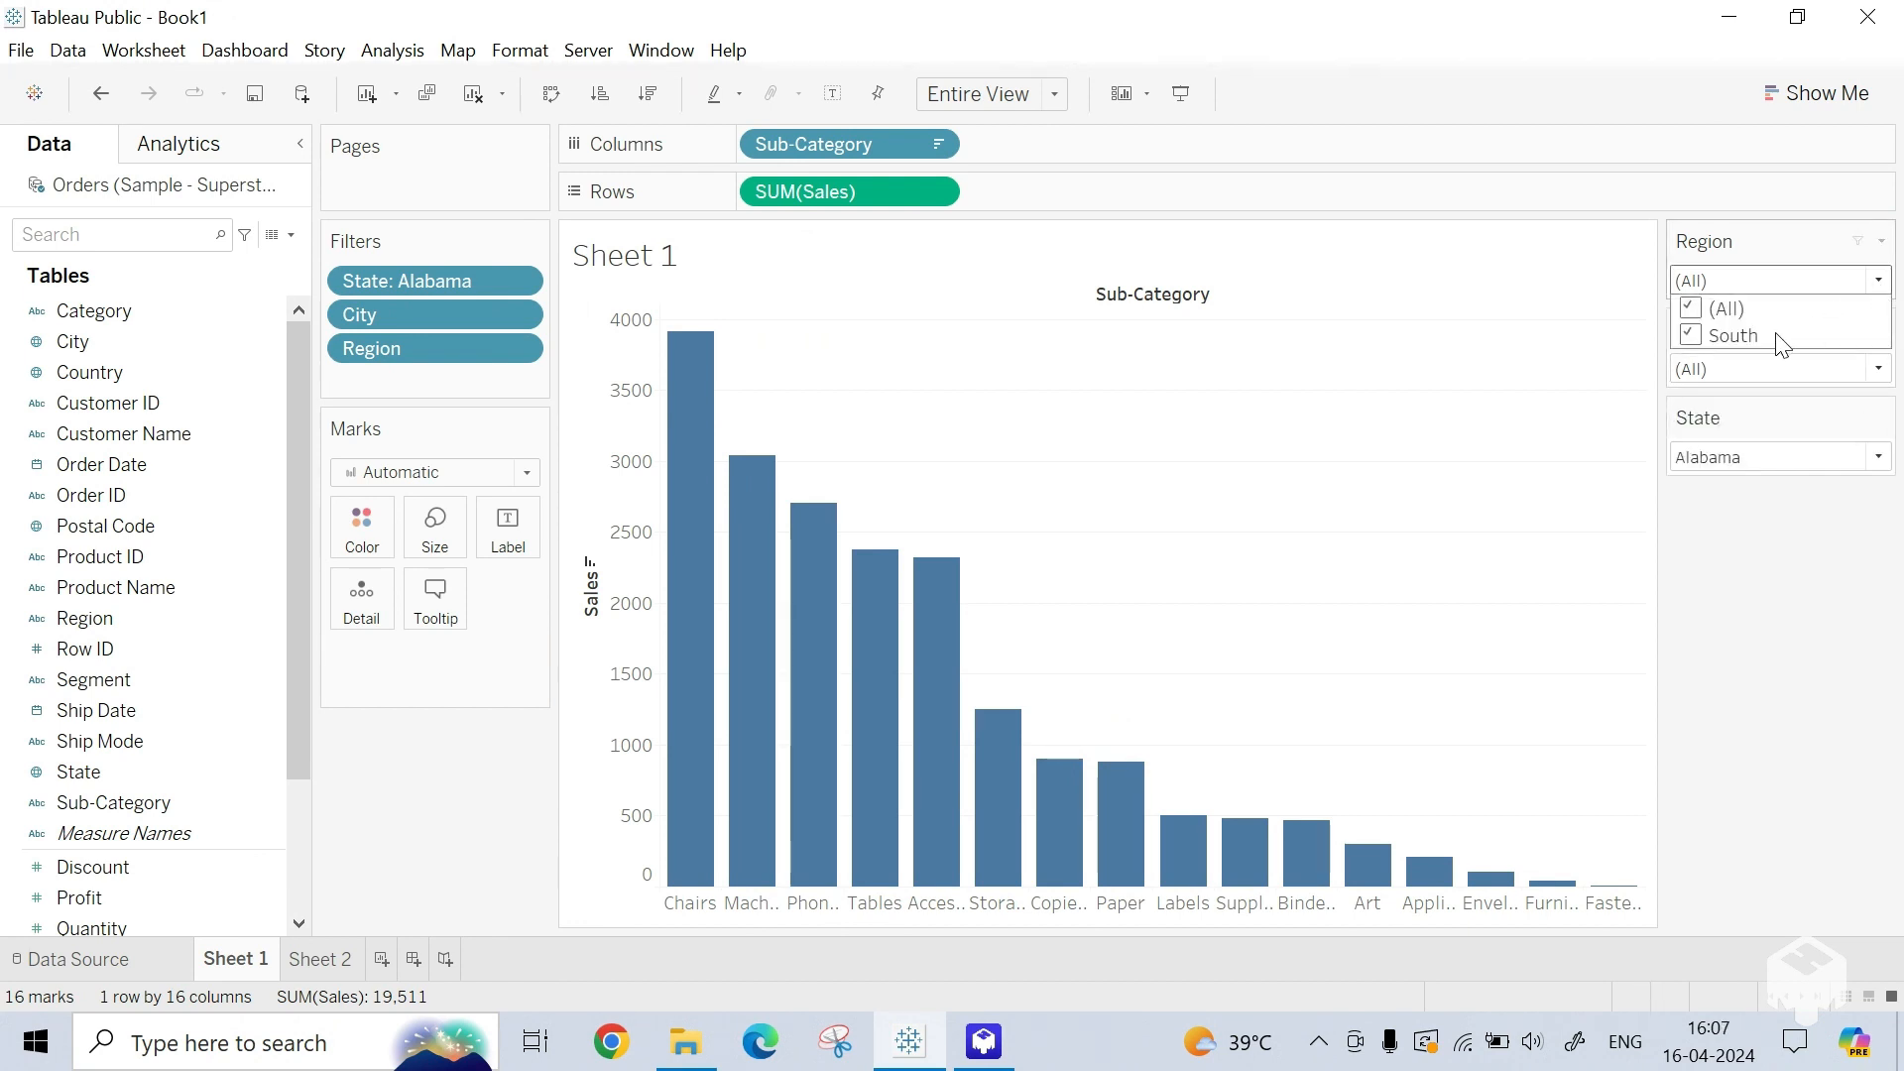
left_click(1743, 528)
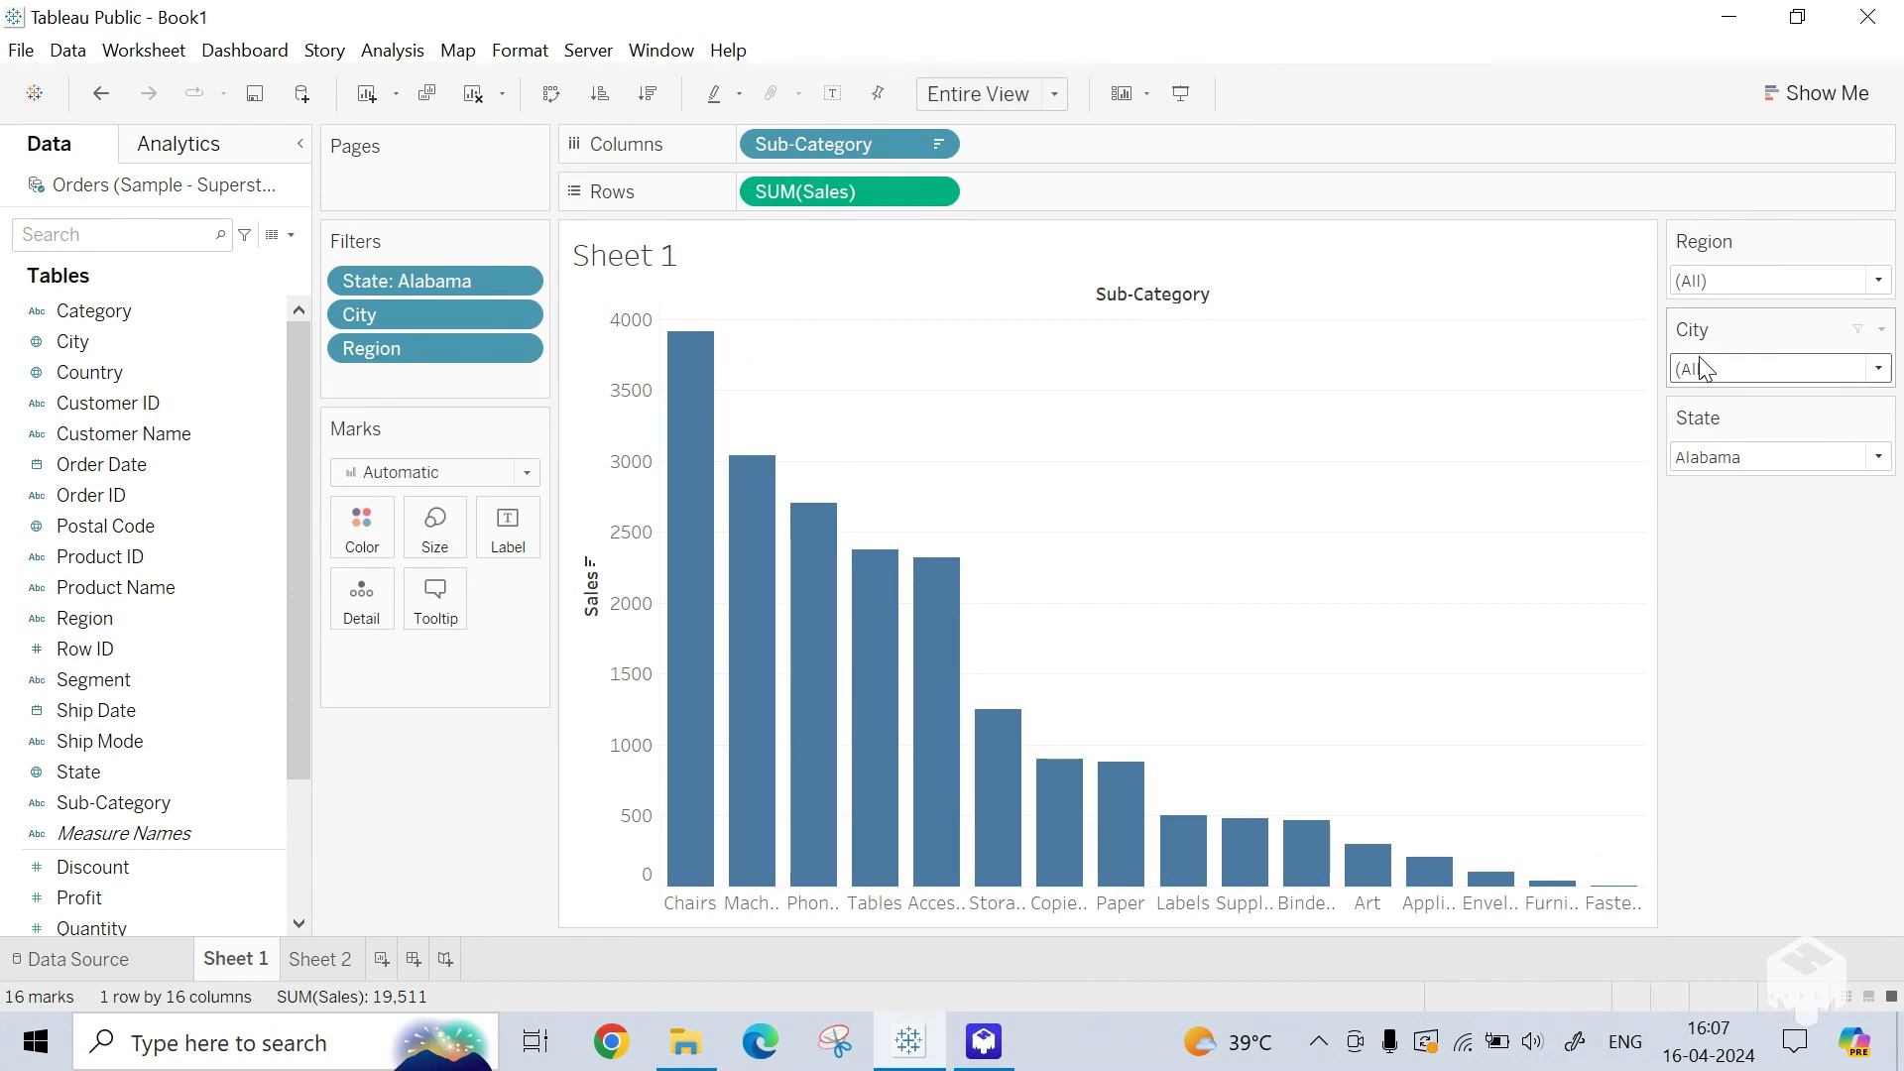
left_click(1881, 241)
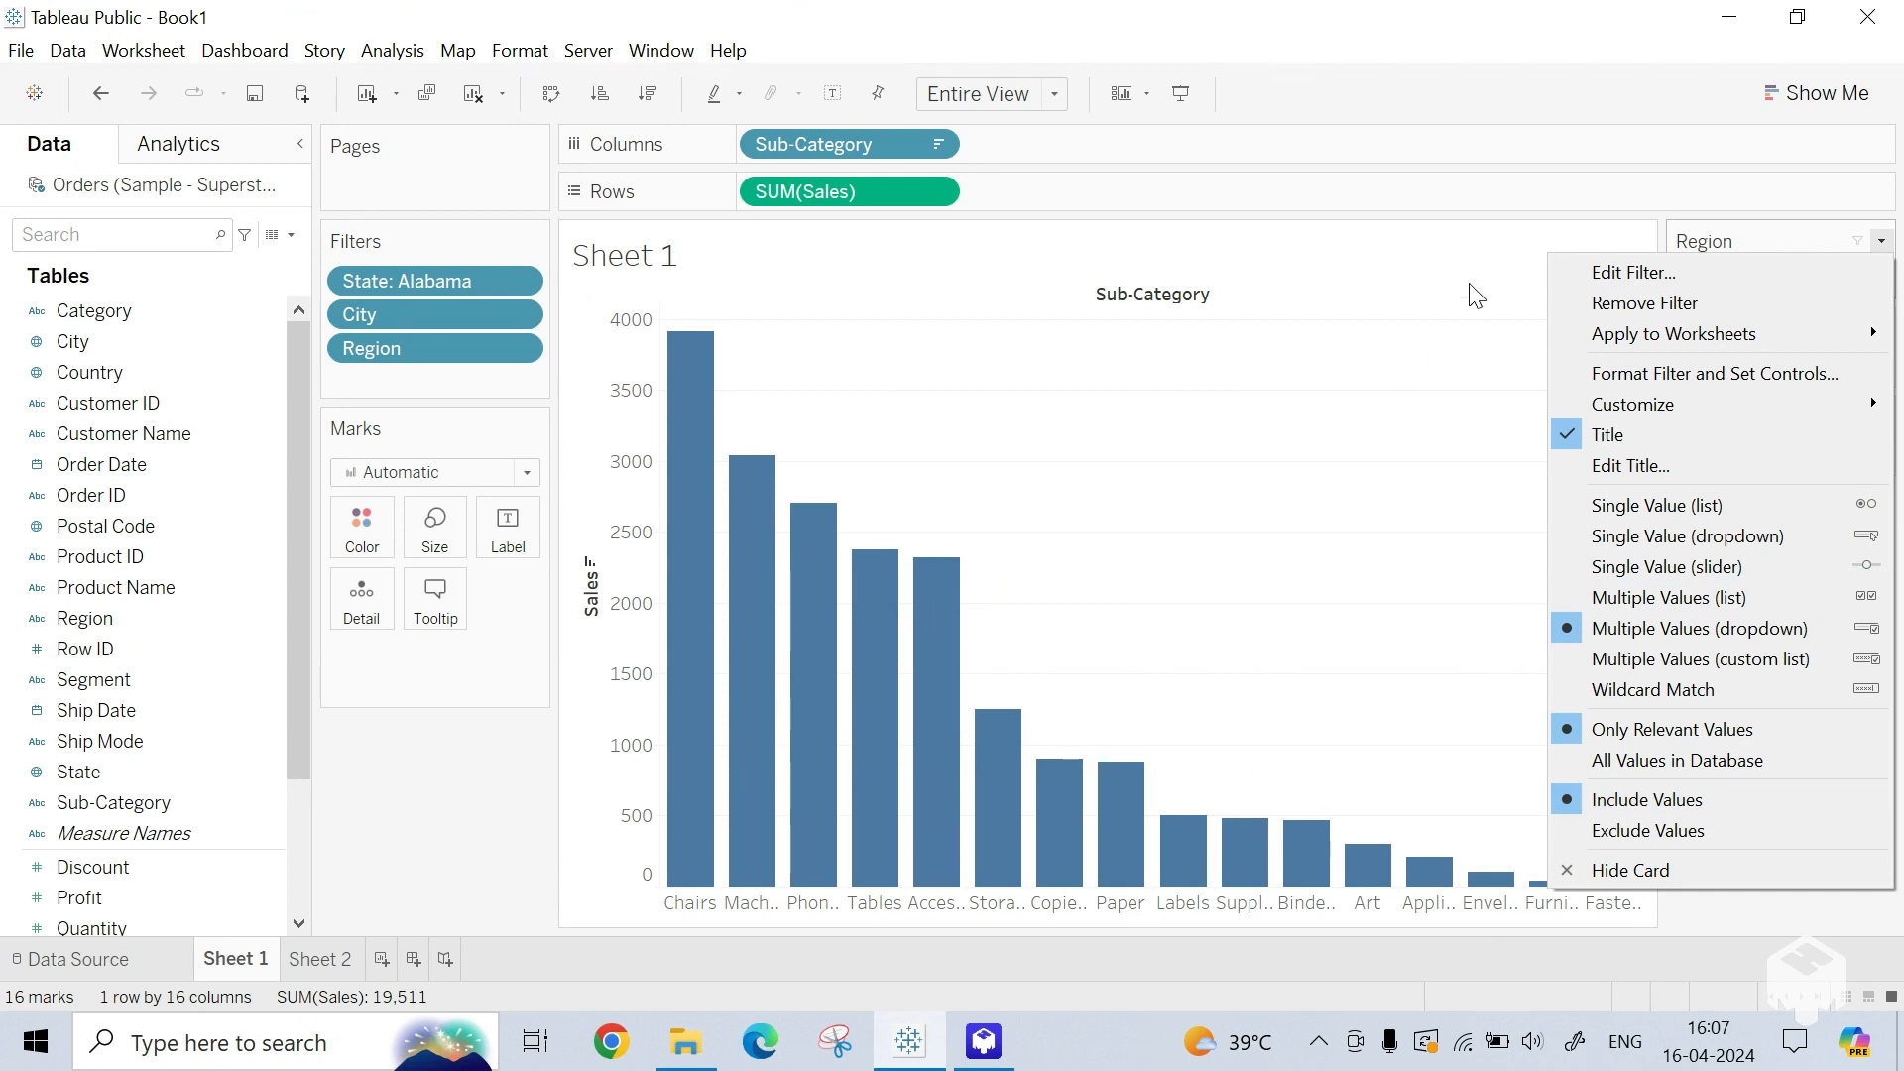
left_click(1488, 243)
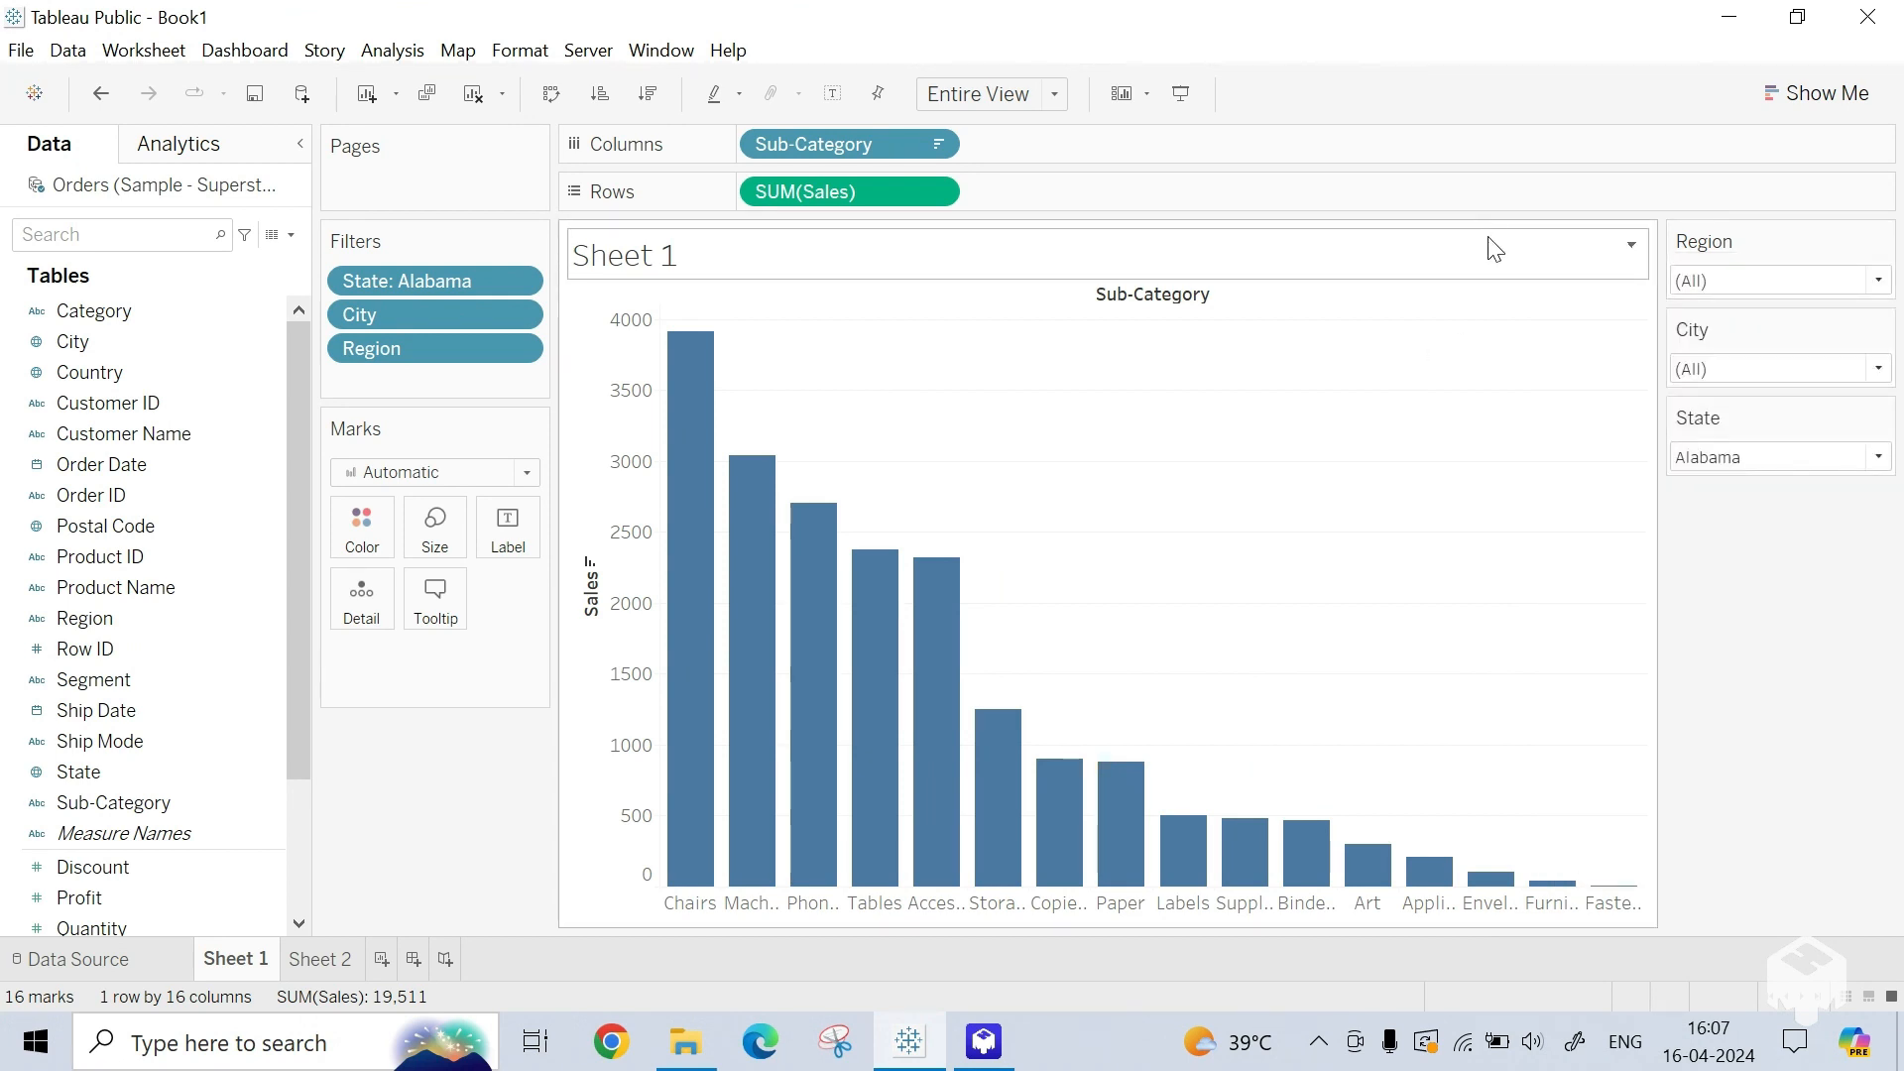